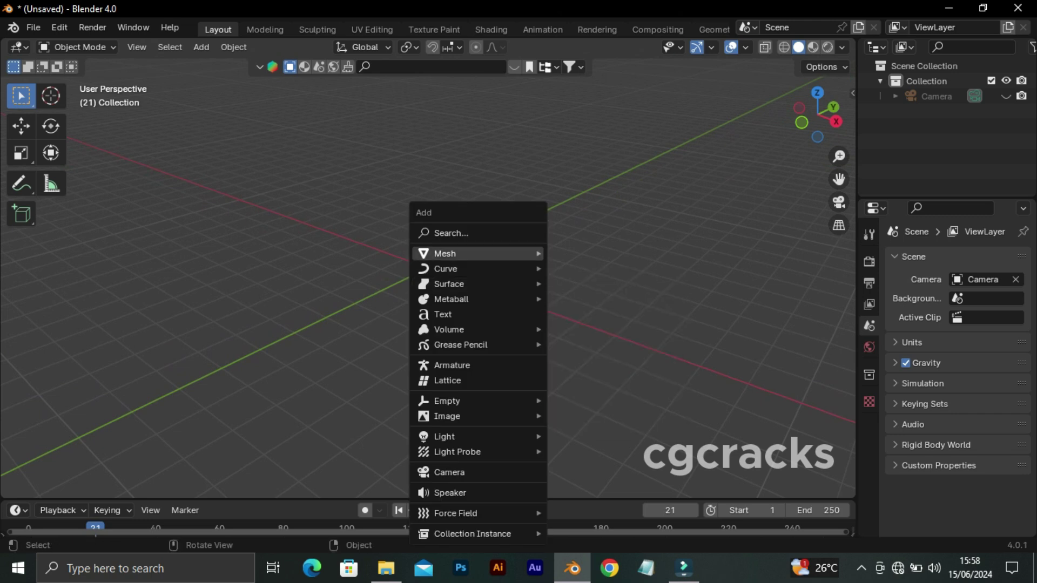
Add a cylinder and stretch it taller along Z.
left_click(589, 326)
middle_click_drag(432, 351, 435, 354)
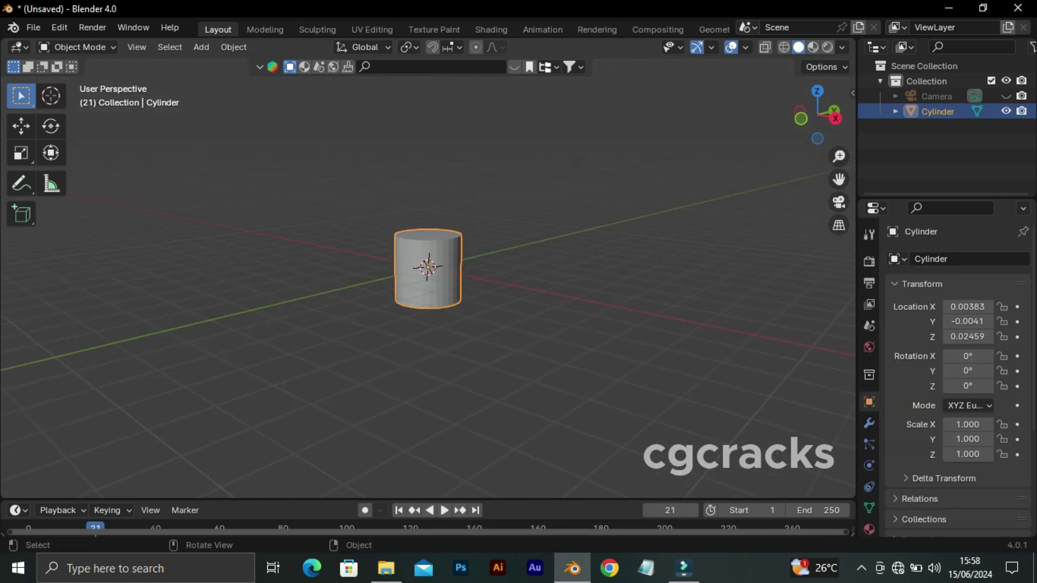
key("s")
key("z")
key("Return")
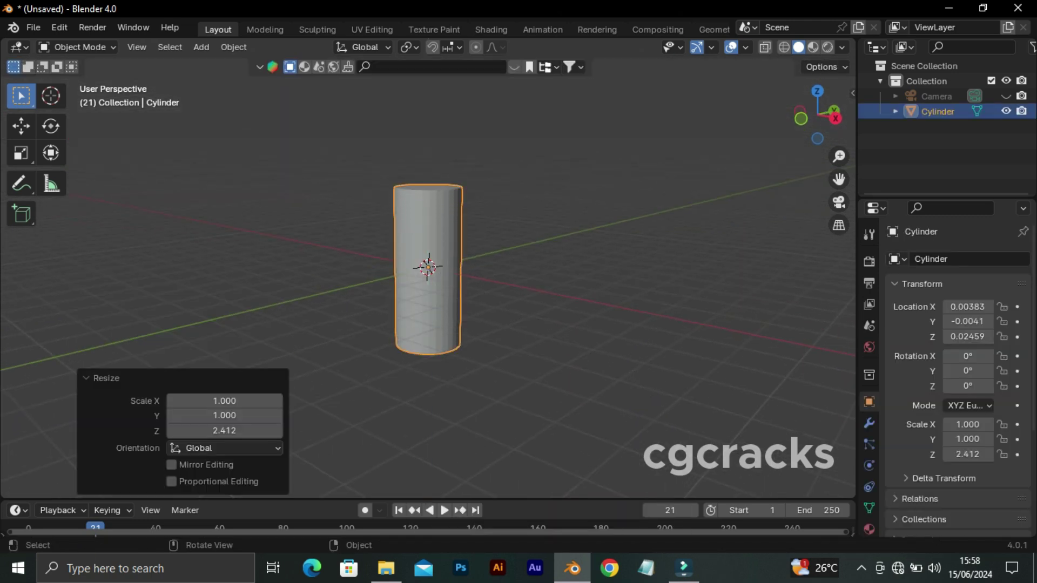
key("KP_1")
Raise the cylinder along Z and stretch it even taller.
key("g")
key("z")
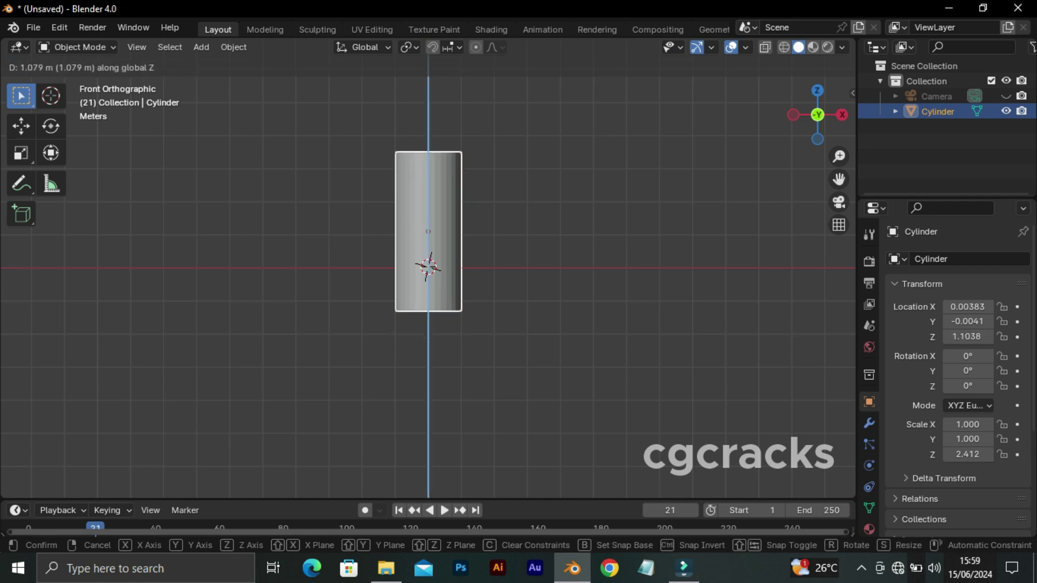
key("Return")
middle_click_drag(661, 191, 660, 295, "shift")
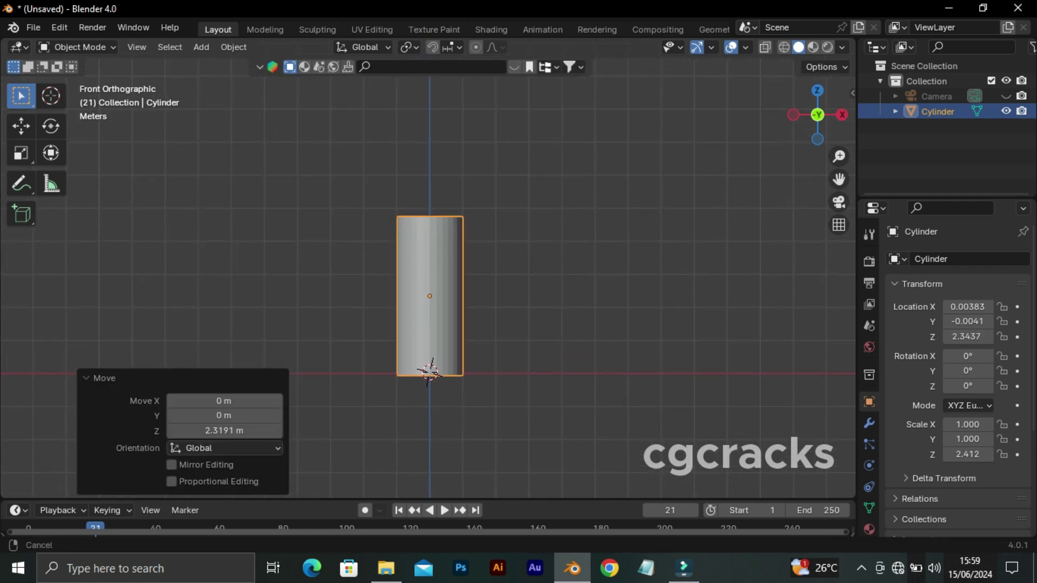
key("s")
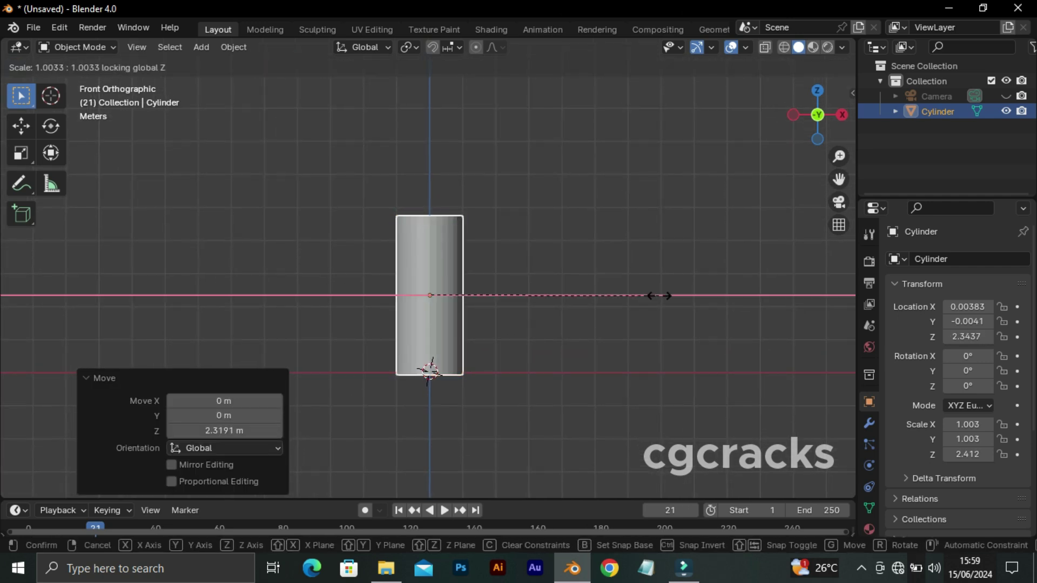
key("Escape")
key("s")
key("z")
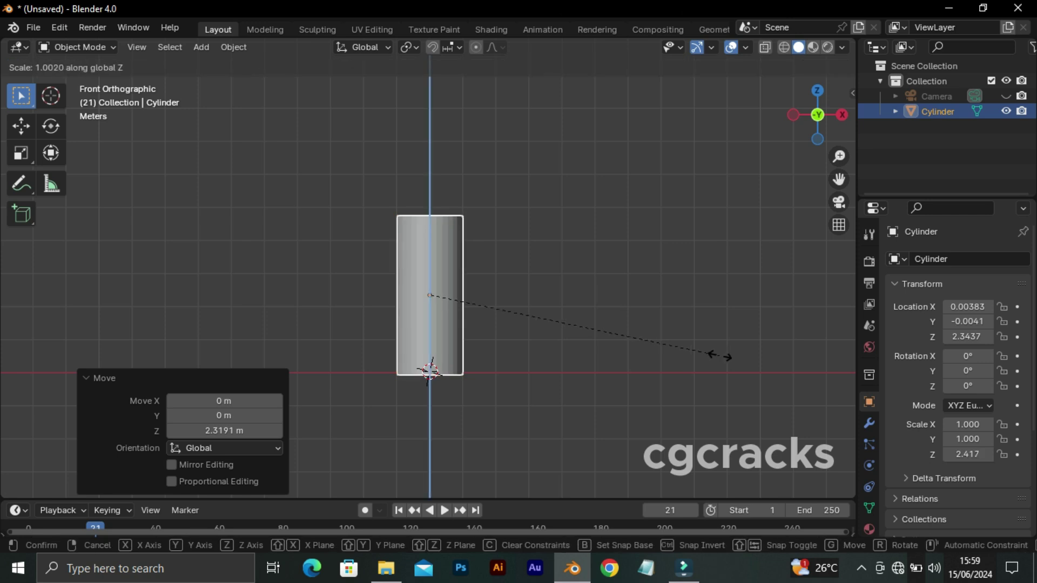
key("Return")
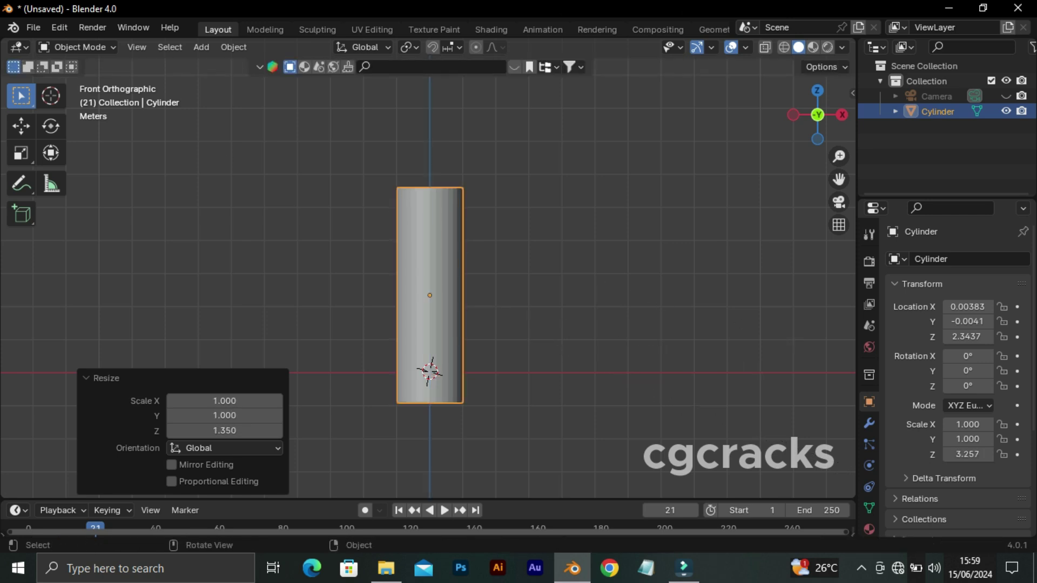
Enlarge the cylinder slightly overall and rest its base on the ground.
middle_click_drag(540, 270, 584, 227)
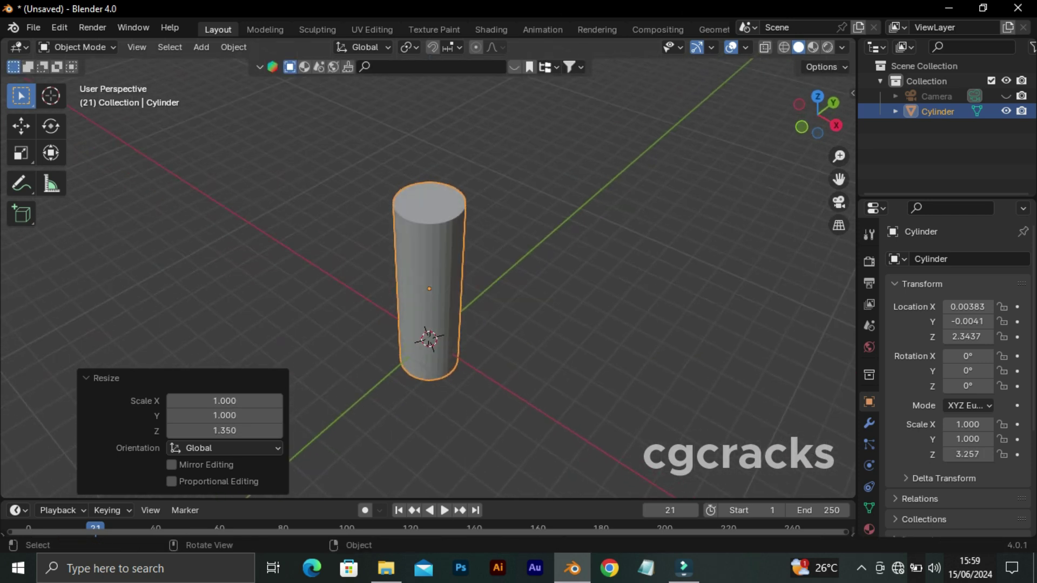
key("s")
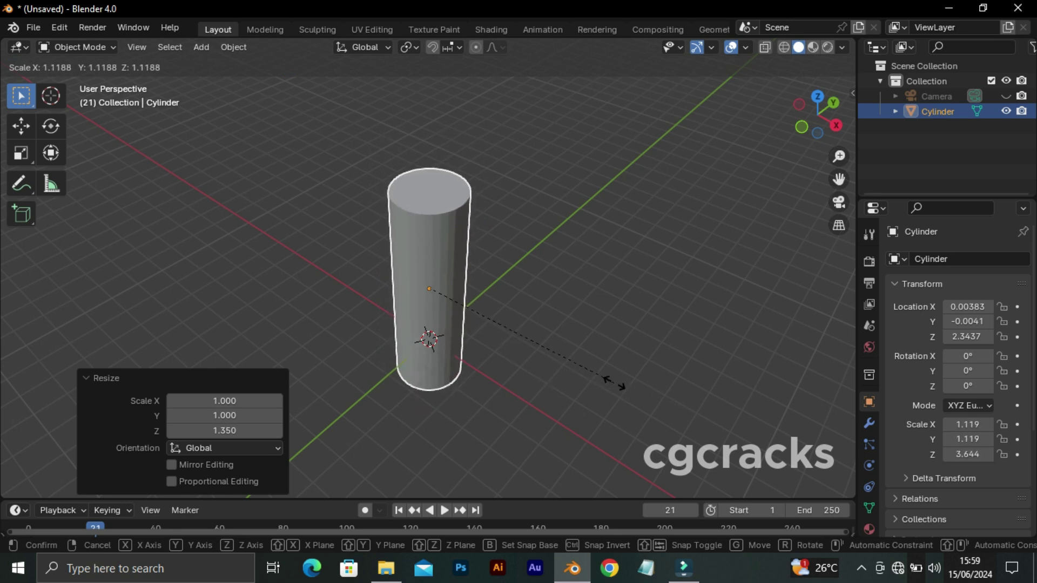
key("Return")
key("KP_1")
key("KP_5")
key("KP_1")
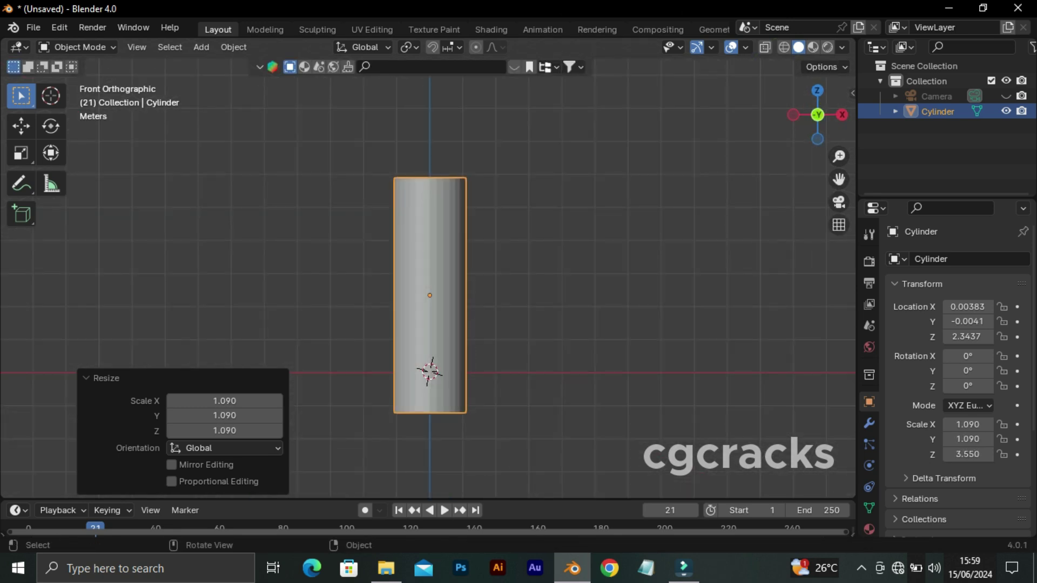
key("g")
key("z")
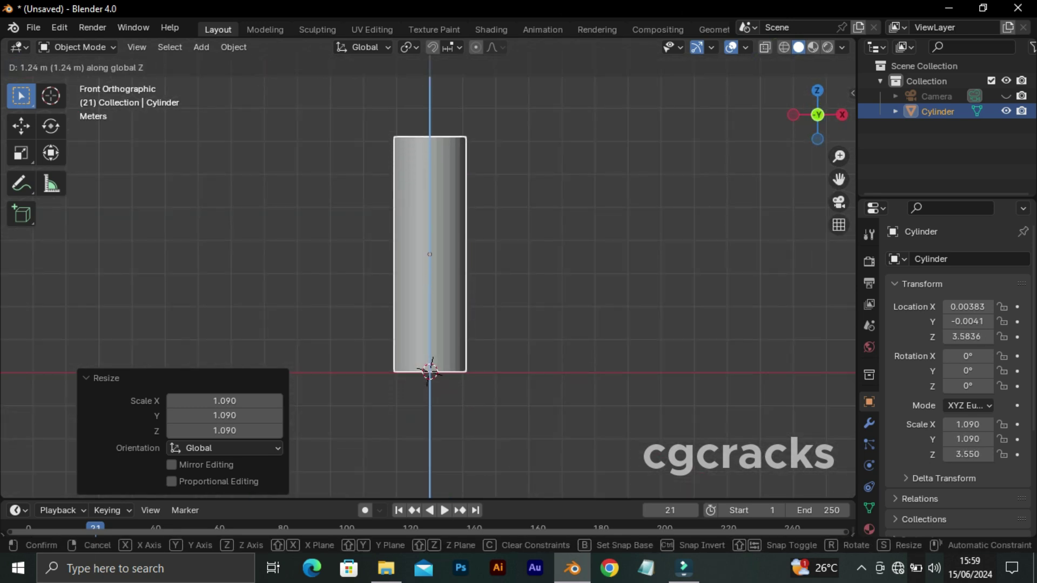
key("Return")
Widen the cylinder along X by exactly 1.8, giving a 1.962 × 1.090 × 3.550 body.
key("g")
key("z")
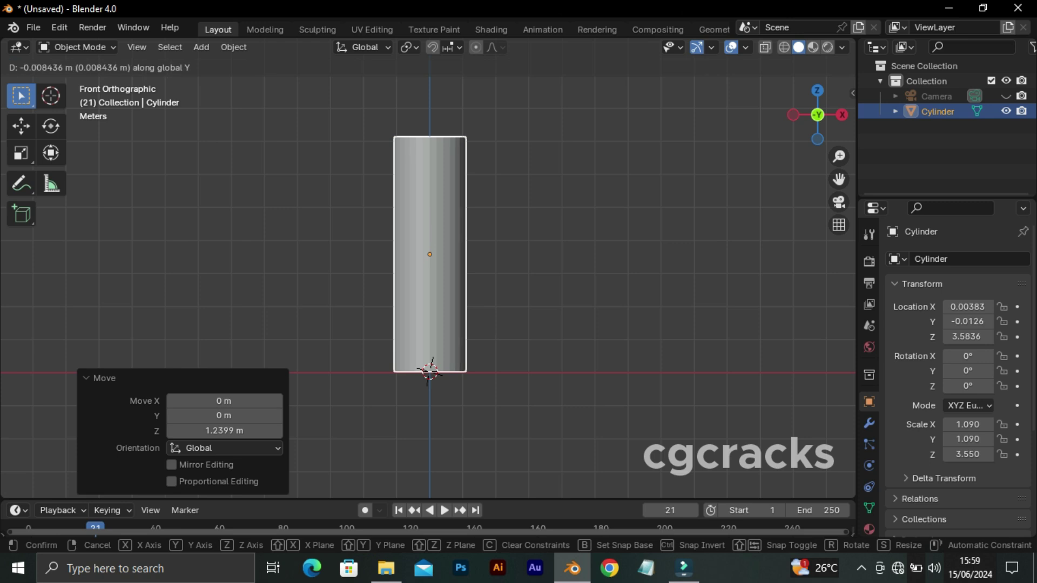
key("Escape")
key("s")
key("z")
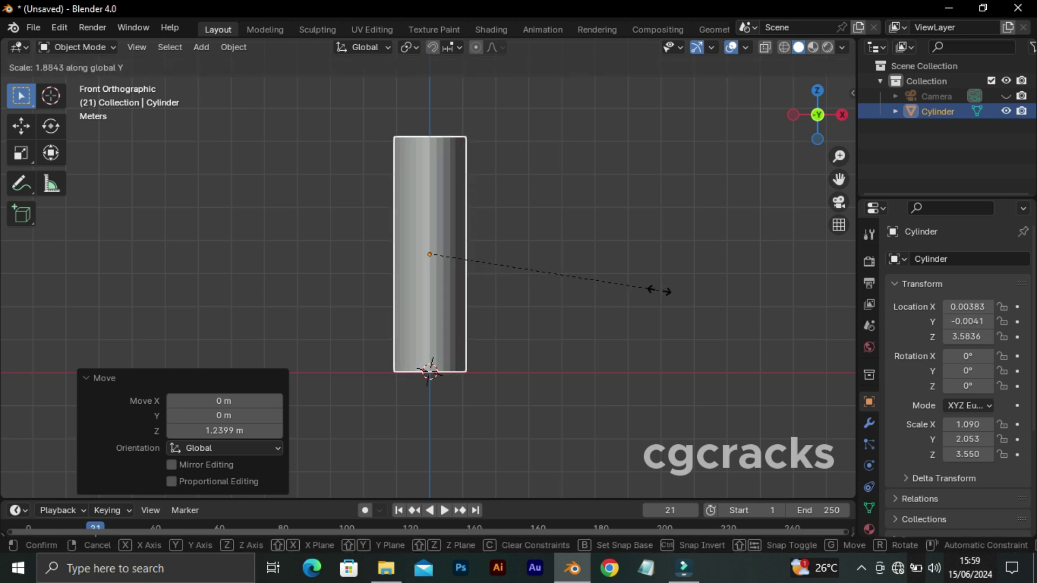
key("Escape")
key("s")
type("x")
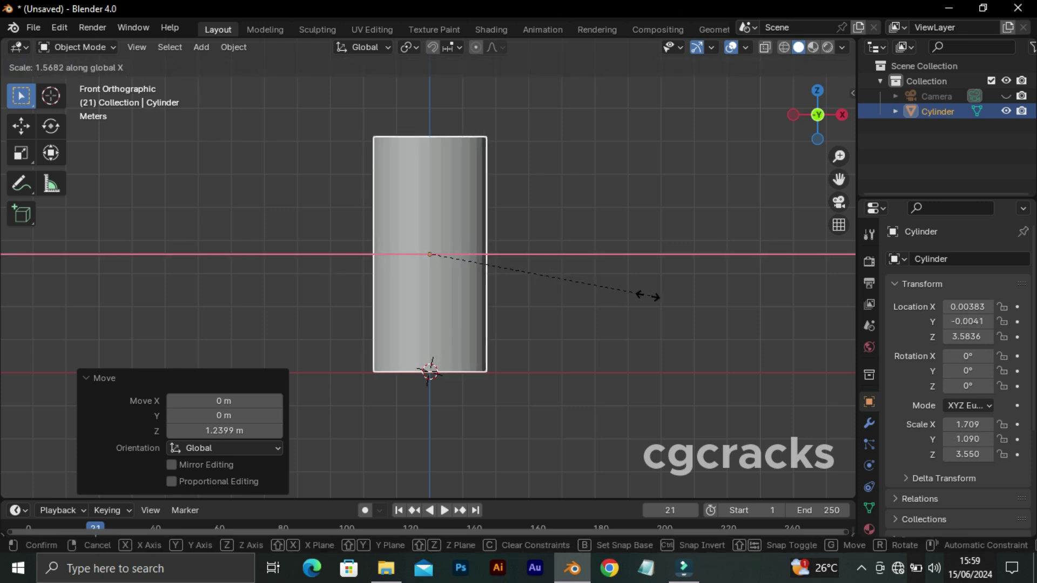
type("1.8")
key("Return")
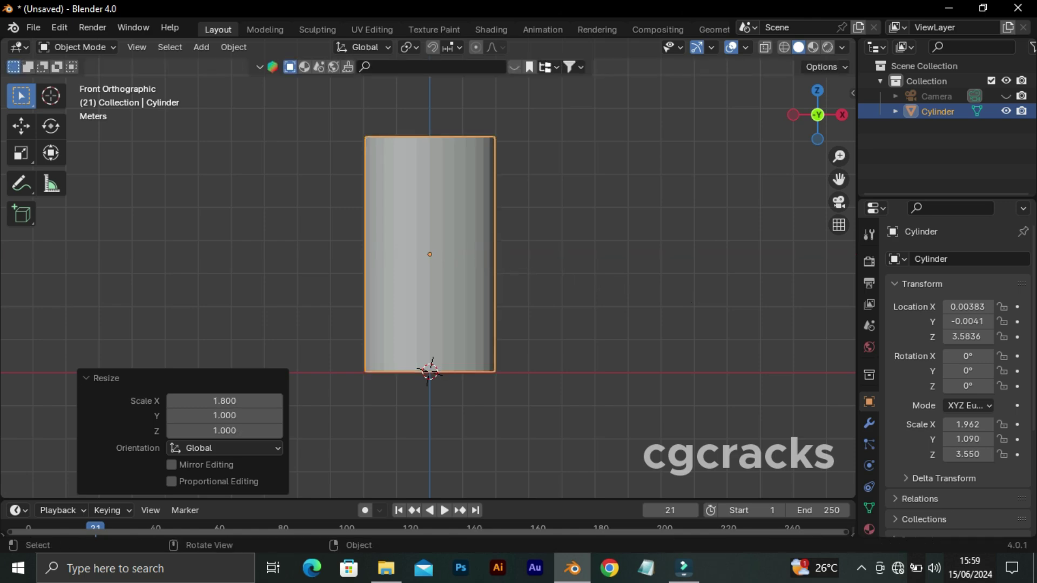
mouse_move(670, 298)
middle_mouse_down()
mouse_move(637, 270)
mouse_move(584, 254)
mouse_move(578, 303)
middle_mouse_up()
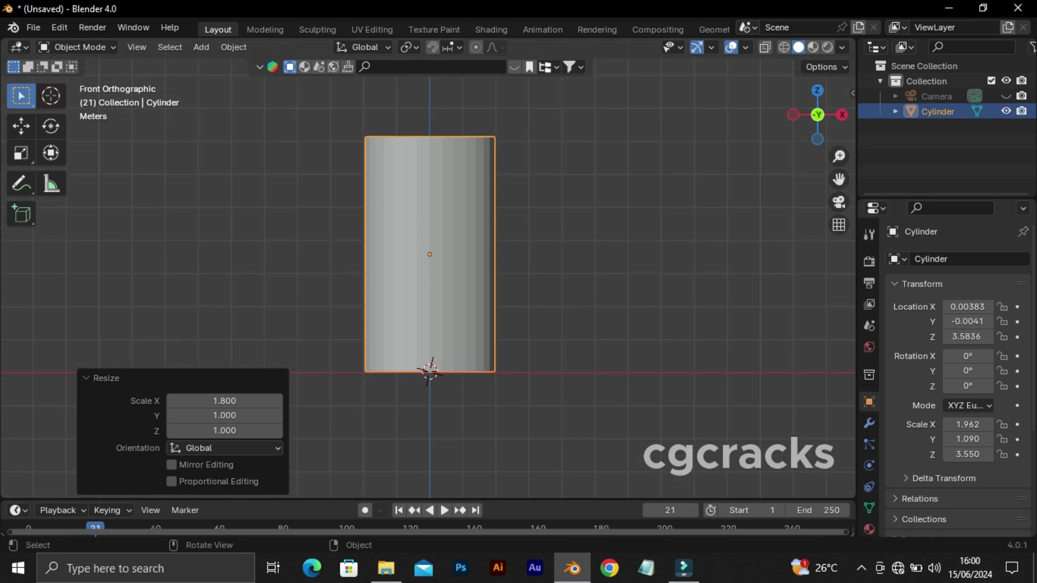
key("Tab")
Lower the cylinder's top rim edges vertically in wireframe view.
key("z")
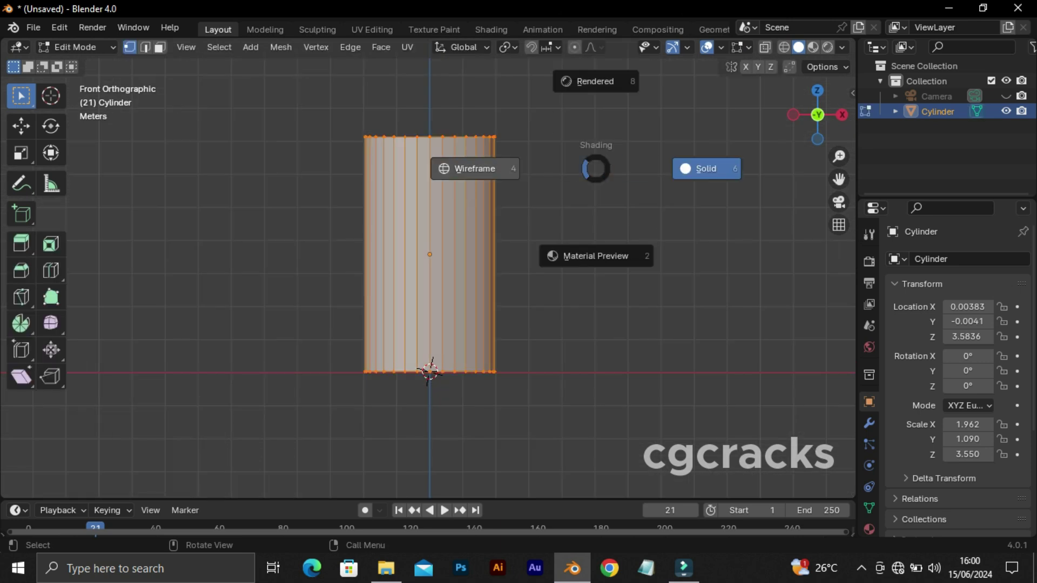
key("4")
key("alt+a")
key("2")
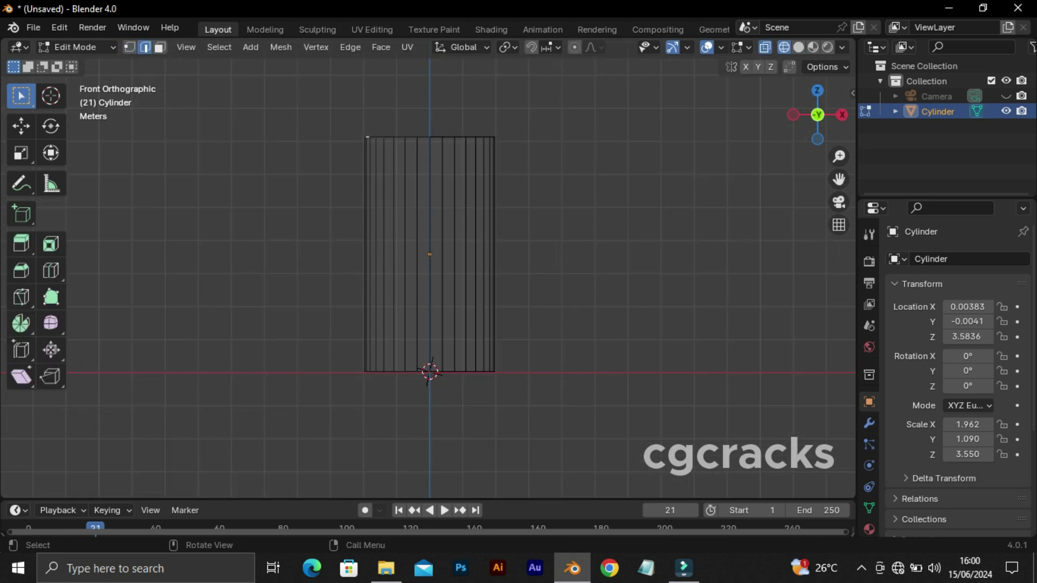
left_click_drag(319, 101, 556, 169)
key("g")
key("z")
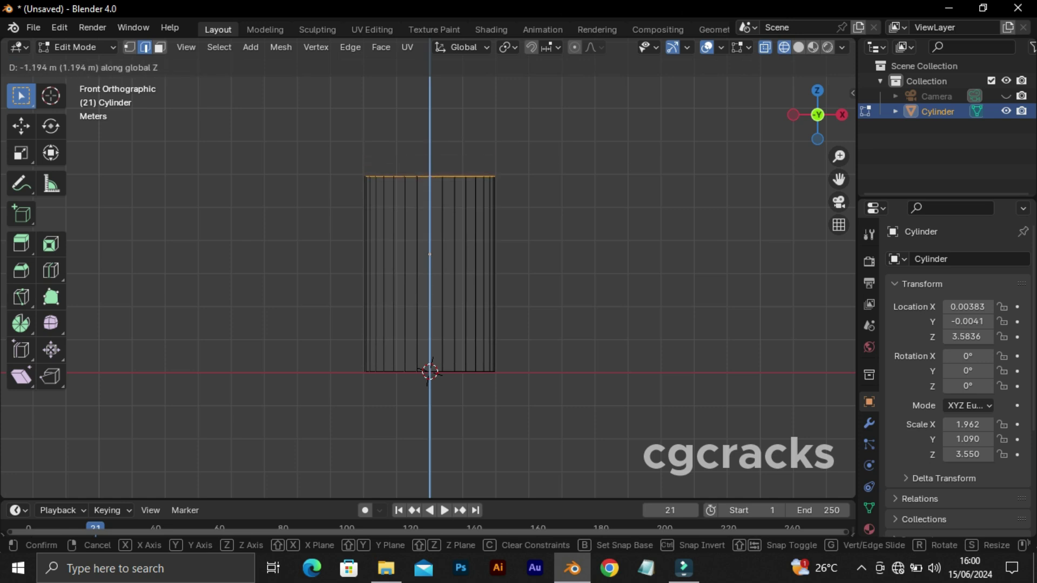
key("Return")
Delete the cylinder's top face in solid view, leaving the jar open.
key("z")
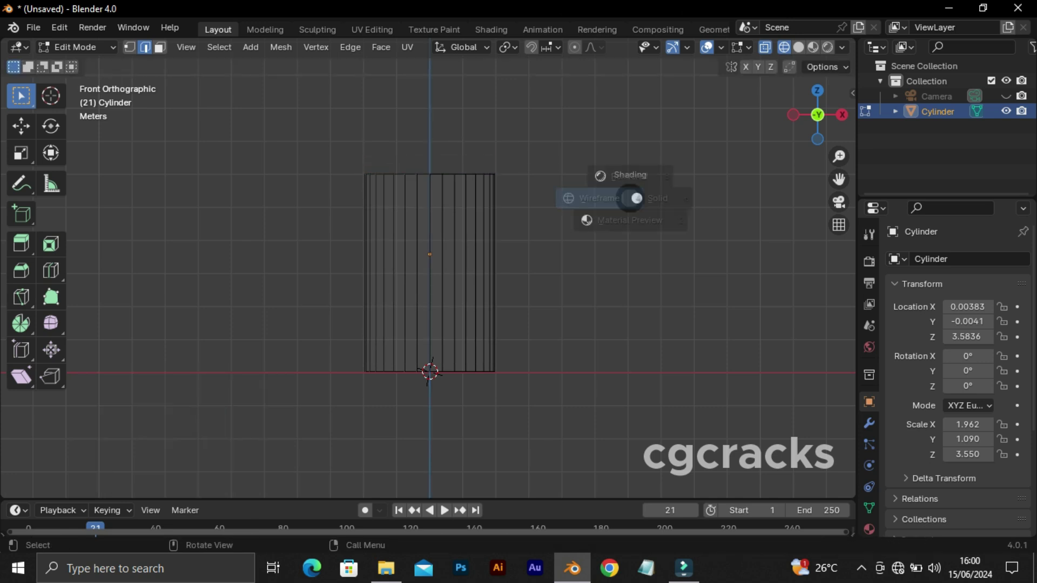
key("6")
mouse_move(741, 199)
middle_mouse_down()
mouse_move(702, 162)
mouse_move(702, 119)
middle_mouse_up()
key("3")
left_click(430, 192)
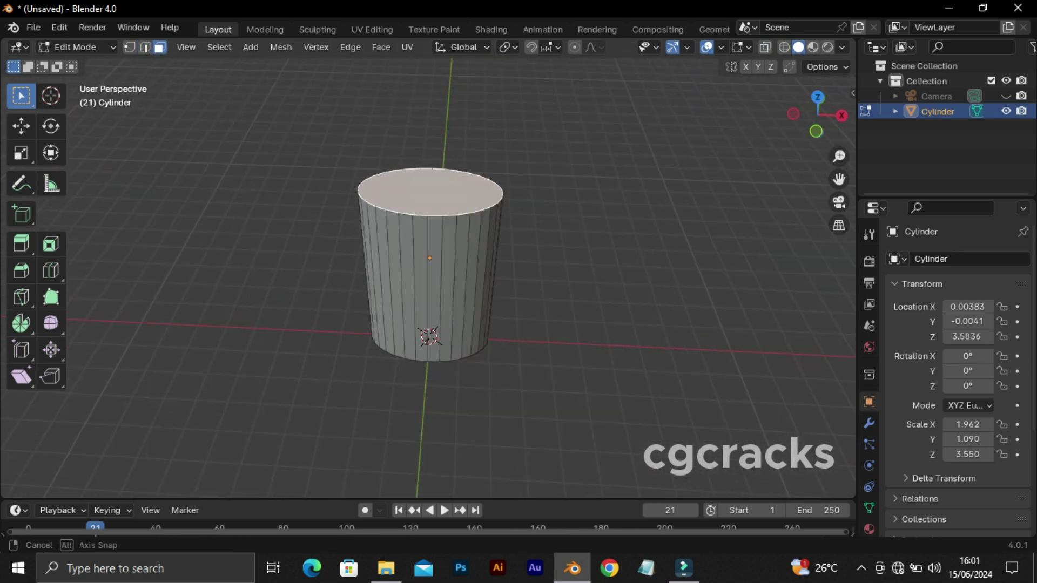
right_click(432, 442)
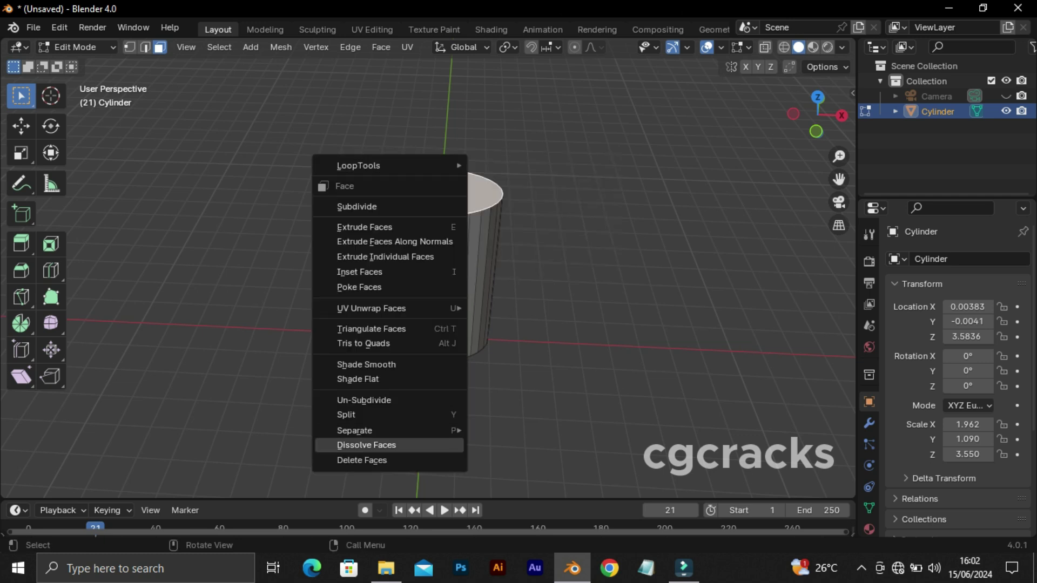
left_click(435, 458)
middle_click_drag(435, 458, 694, 254)
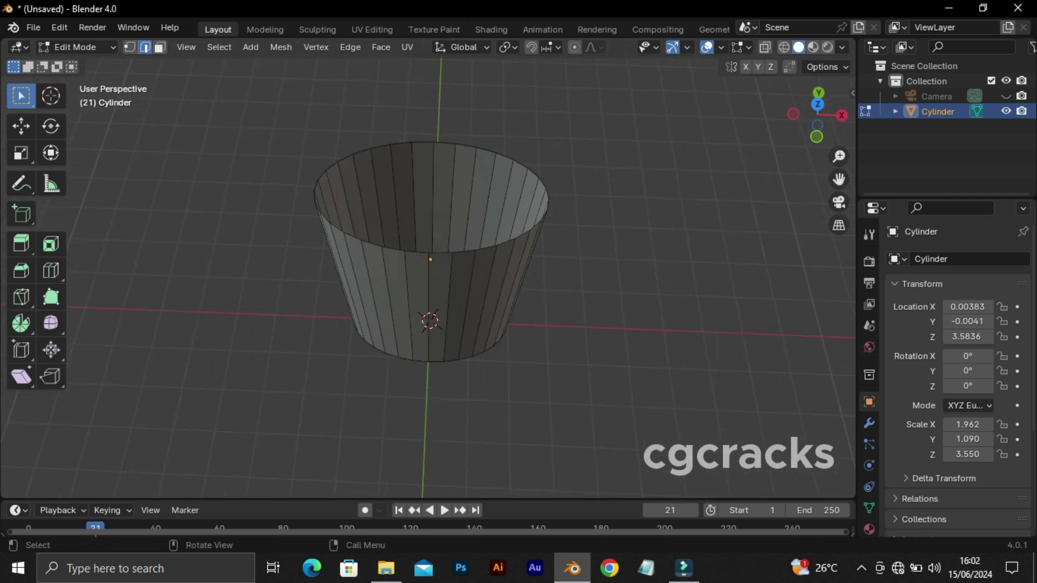
Extrude the open rim and scale it inward into a ledge ring.
left_click(546, 205, "alt")
key("e")
key("s")
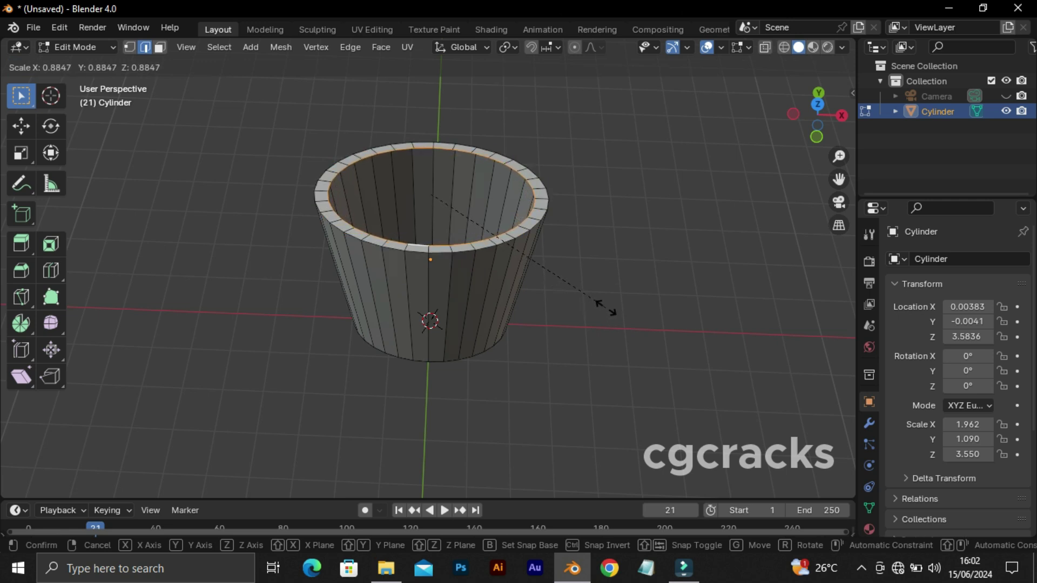
left_click(606, 308)
middle_click_drag(607, 308, 606, 346)
Extrude the inner ring upward twice into a neck about 0.67 m tall.
key("e")
key("z")
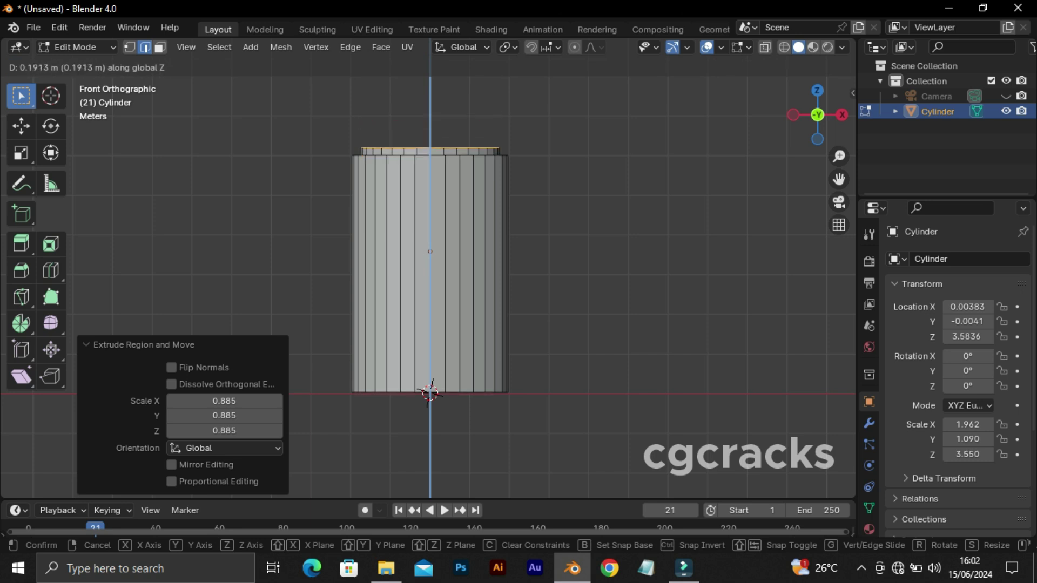
key("Return")
key("s")
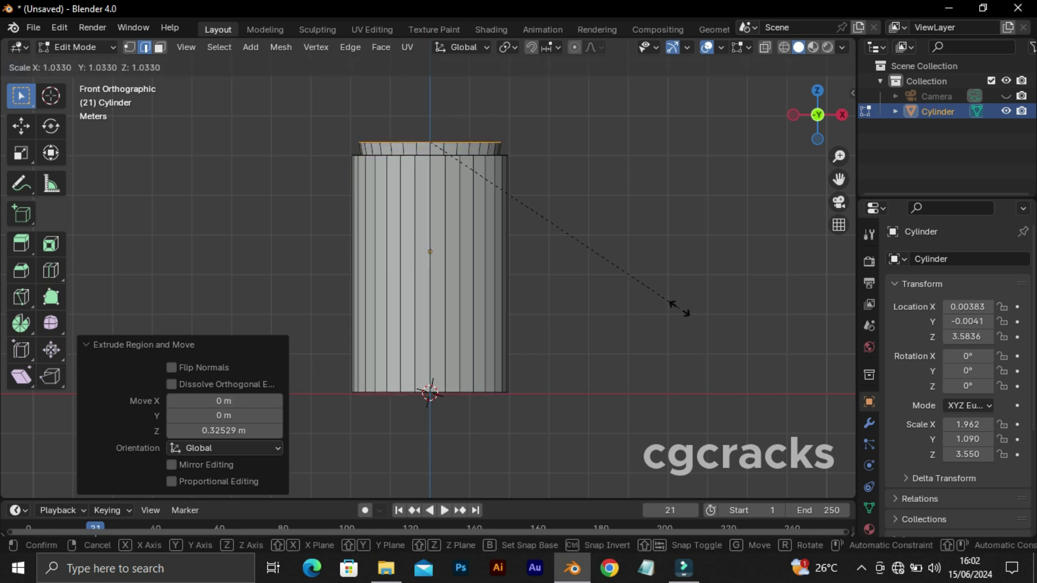
key("Return")
key("e")
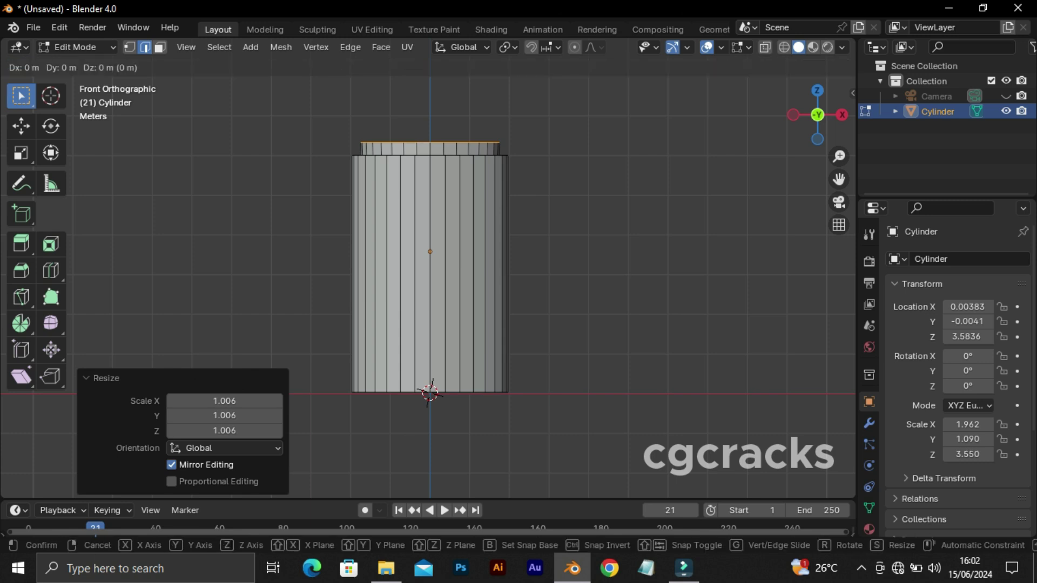
key("z")
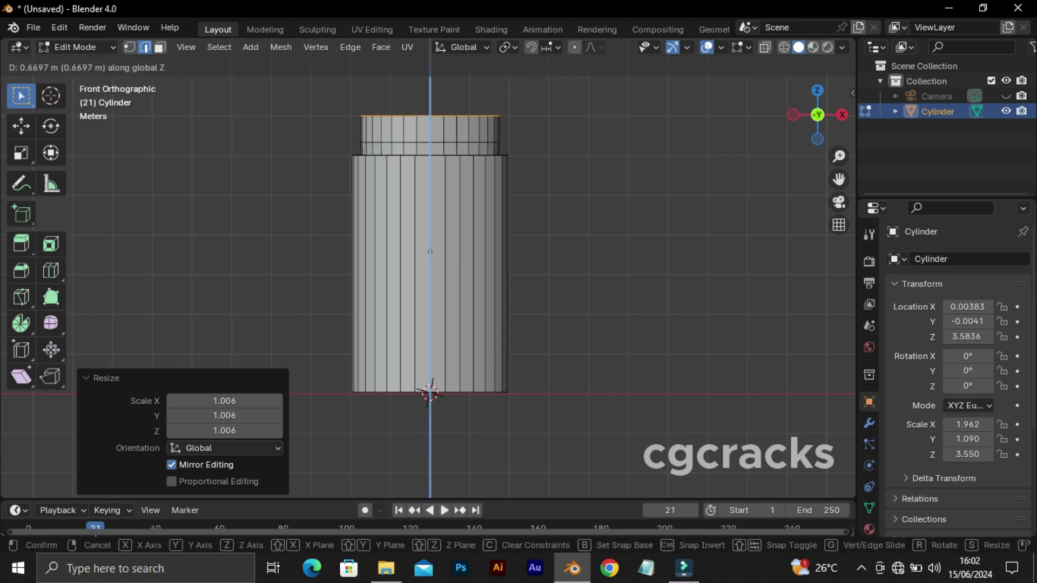
key("Return")
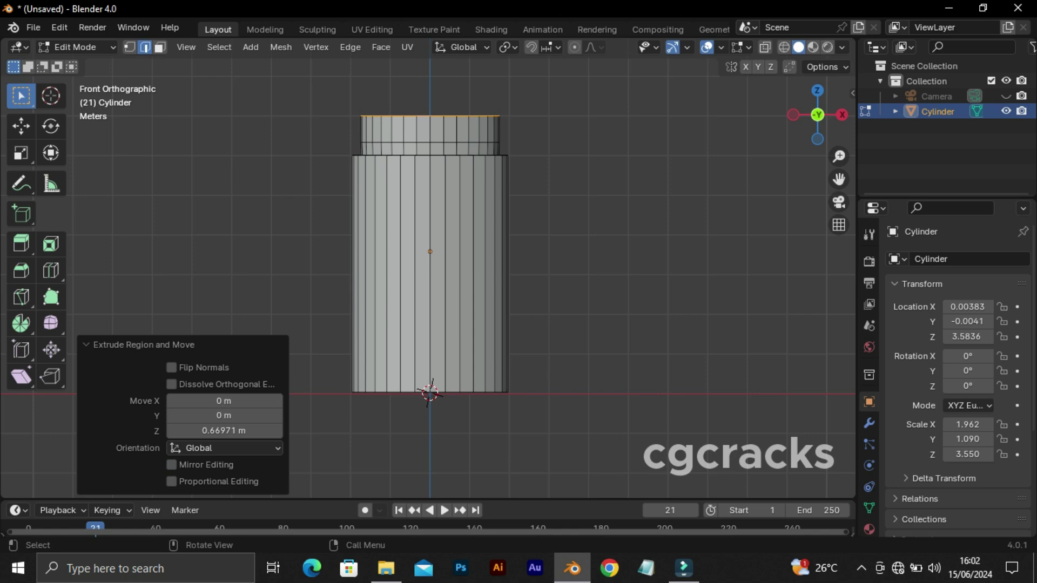
mouse_move(433, 270)
middle_mouse_down()
mouse_move(465, 238)
mouse_move(449, 257)
middle_mouse_up()
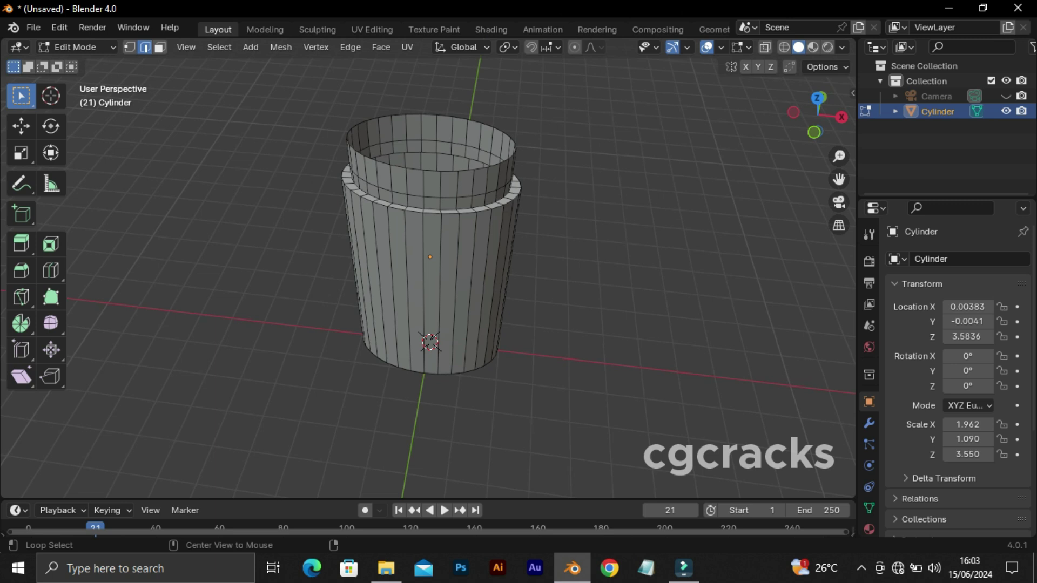
Extrude the neck's top rim loop and scale it inward over the opening.
left_click(516, 156, "alt")
key("e")
key("s")
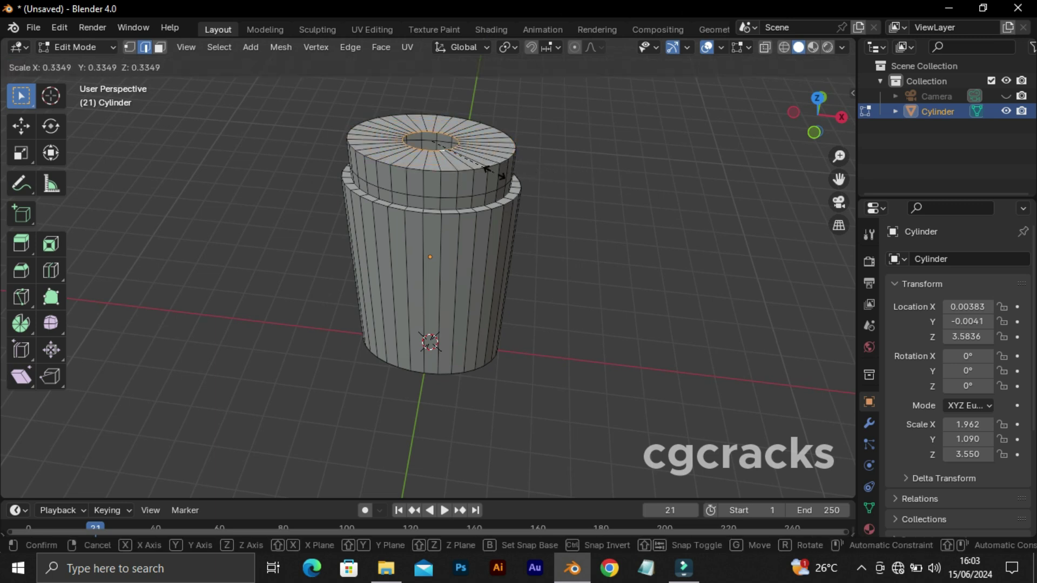
left_click(507, 170)
mouse_move(506, 171)
middle_mouse_down()
mouse_move(508, 109)
mouse_move(526, 108)
middle_mouse_up()
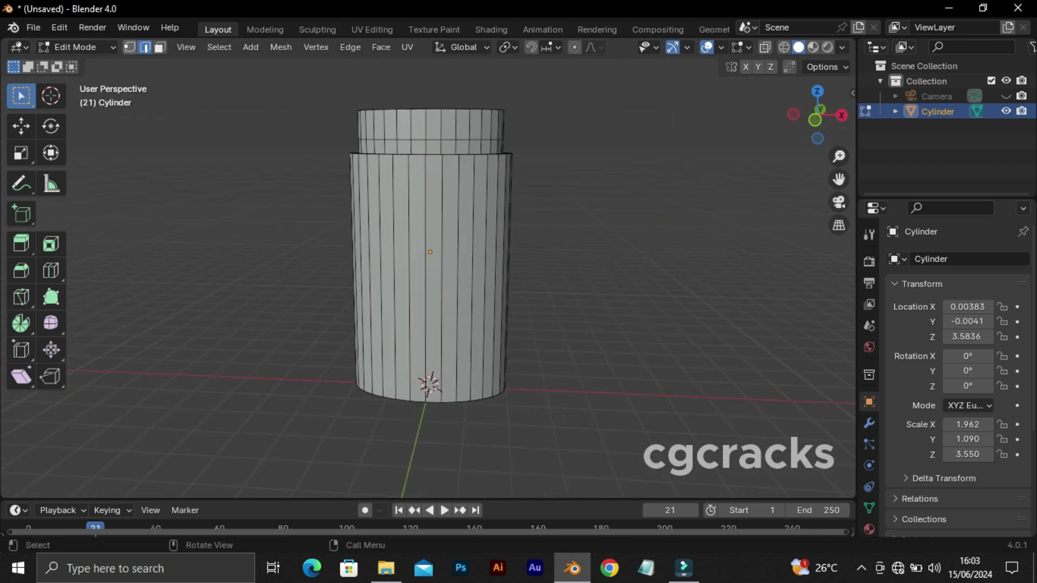
Scale the ring of faces at the neck base to 0.908.
key("3")
left_click(448, 146, "alt")
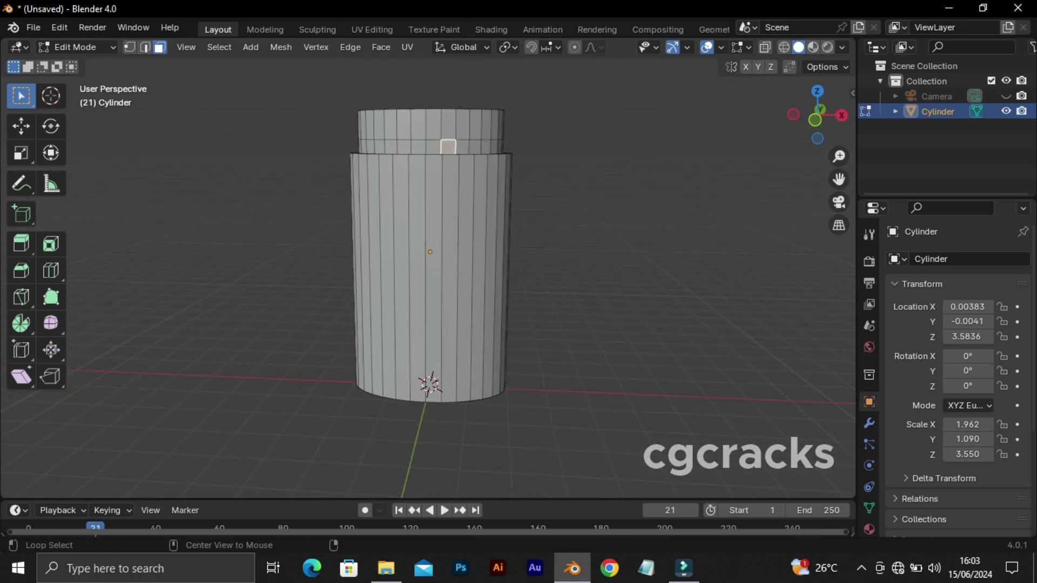
mouse_move(626, 304)
middle_mouse_down()
mouse_move(627, 243)
mouse_move(627, 304)
middle_mouse_up()
key("s")
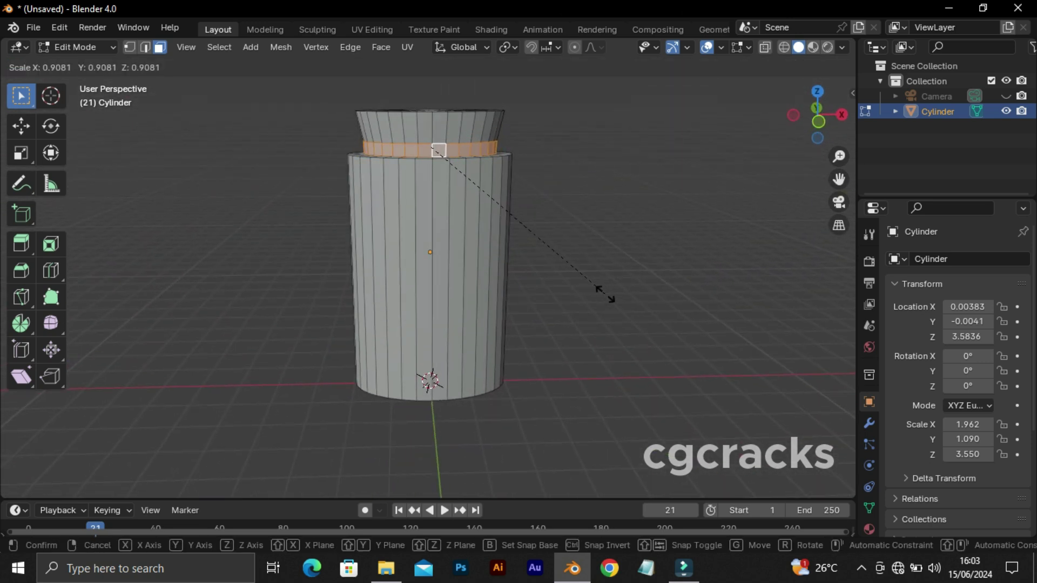
left_click(605, 295)
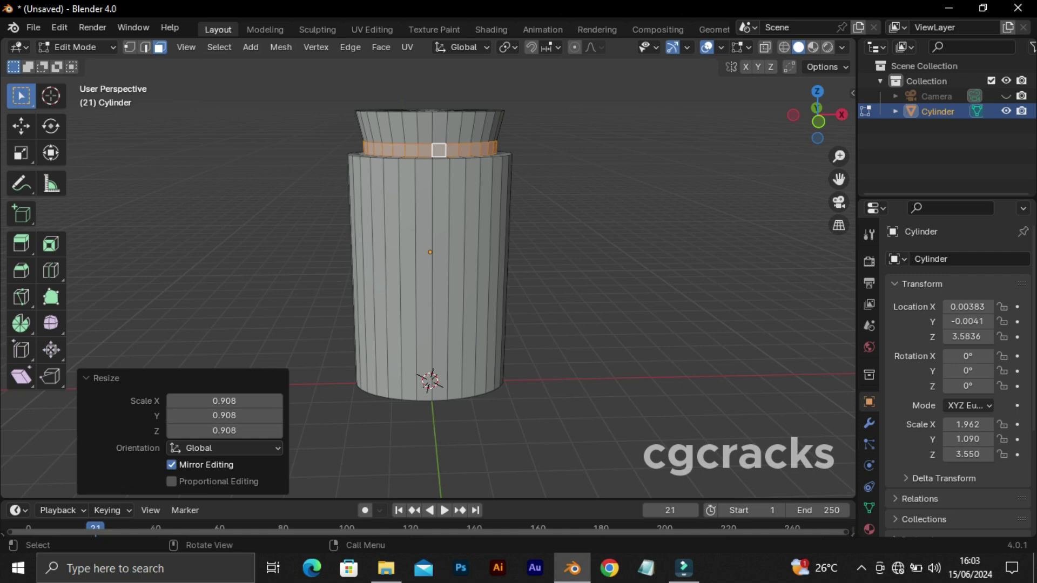
key("alt+a")
middle_click_drag(605, 294, 606, 302)
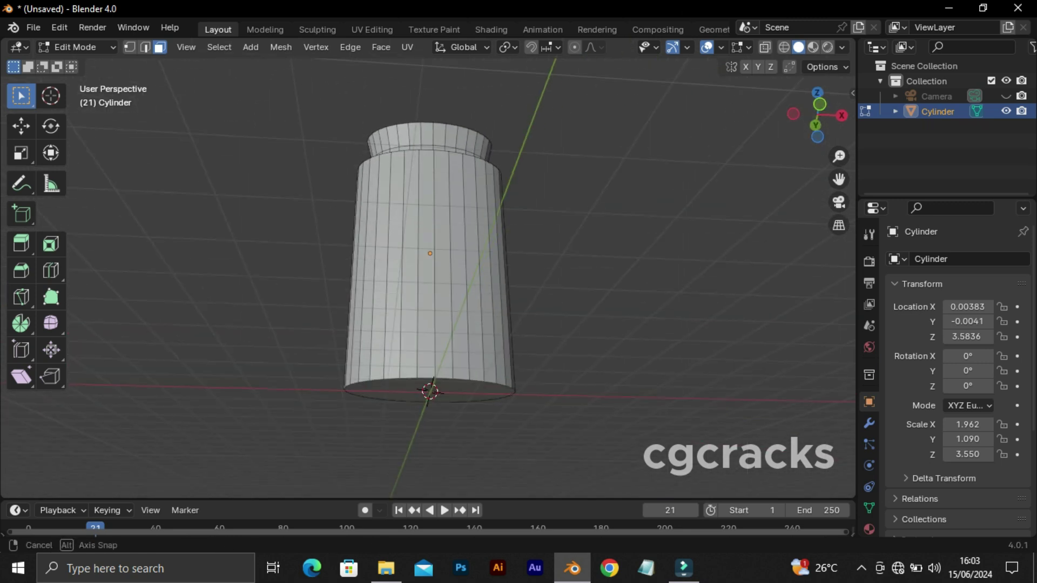
Bevel the jar body's bottom edge loop into a rounded corner.
left_click(430, 303, "alt")
key("2")
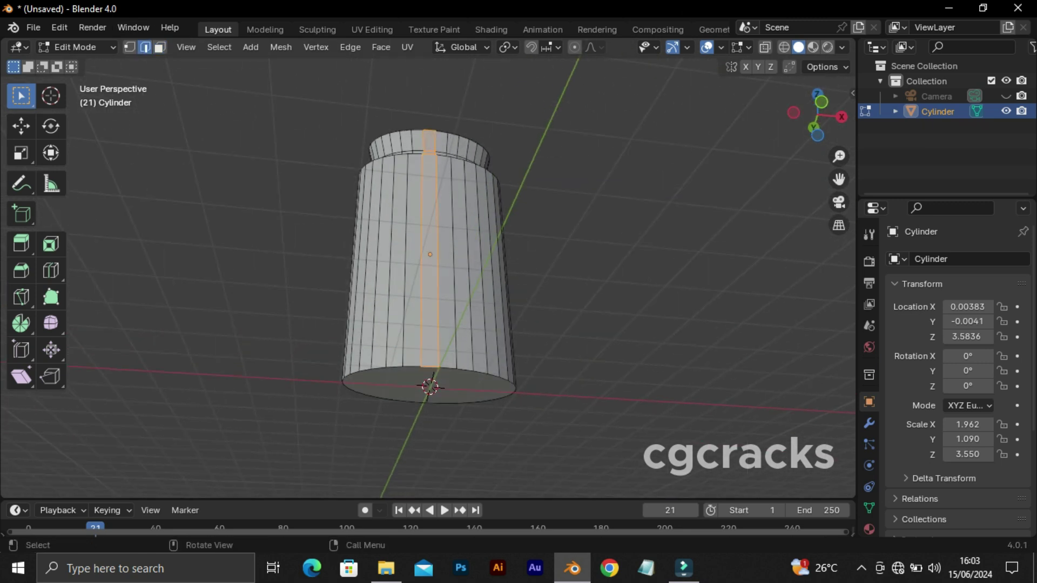
left_click(411, 367, "alt")
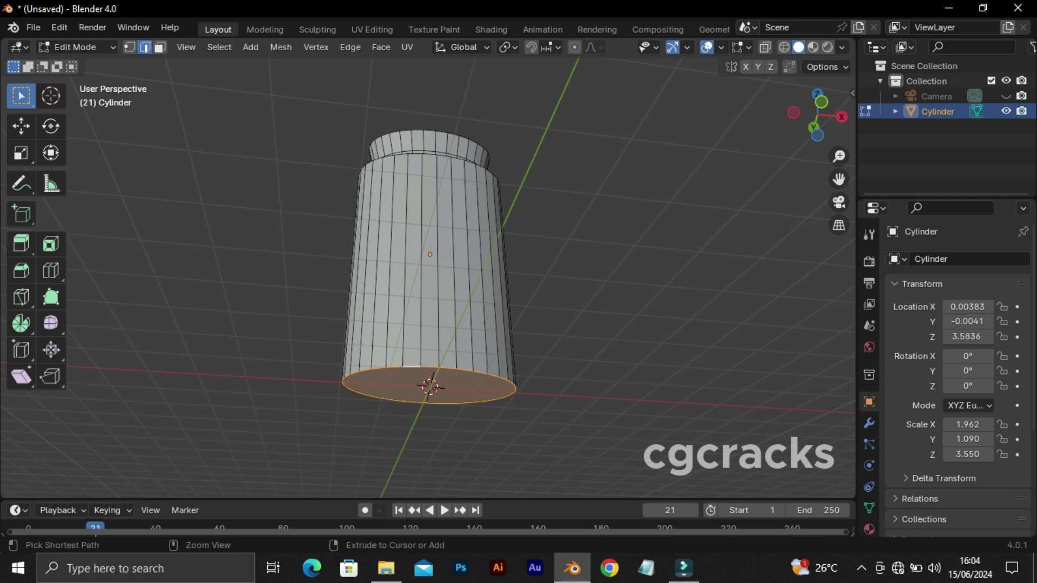
key("ctrl+b")
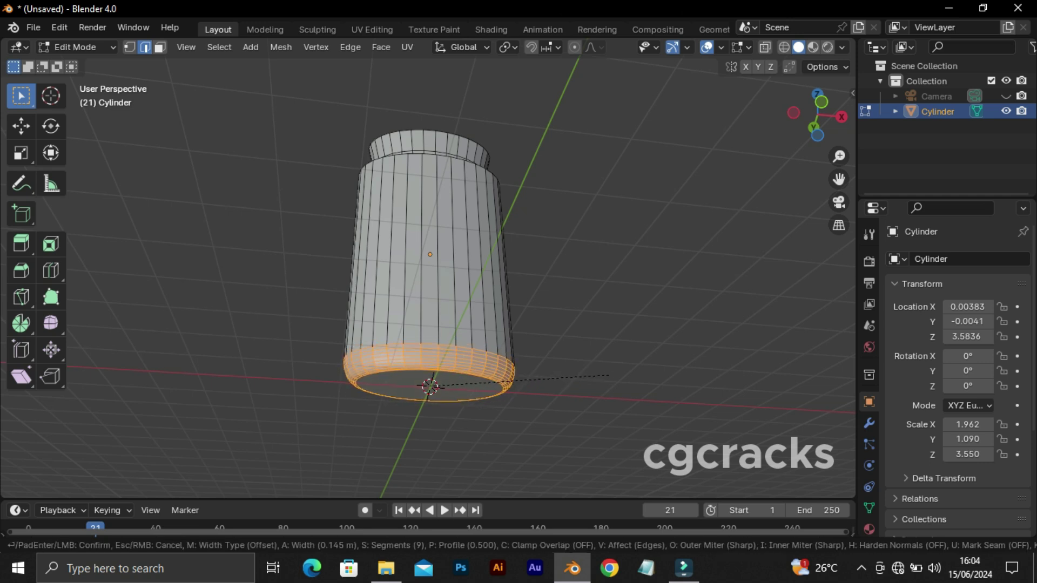
left_click(610, 376)
key("alt+a")
Bevel the body's top shoulder edge loop into a smooth curve.
mouse_move(609, 375)
middle_mouse_down()
mouse_move(589, 345)
mouse_move(589, 367)
middle_mouse_up()
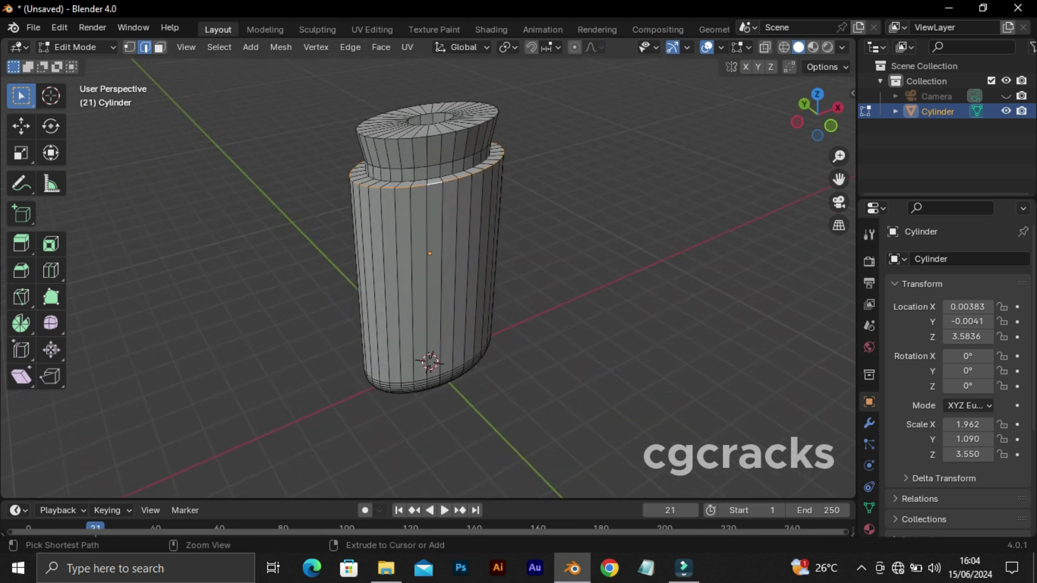
key("ctrl+b")
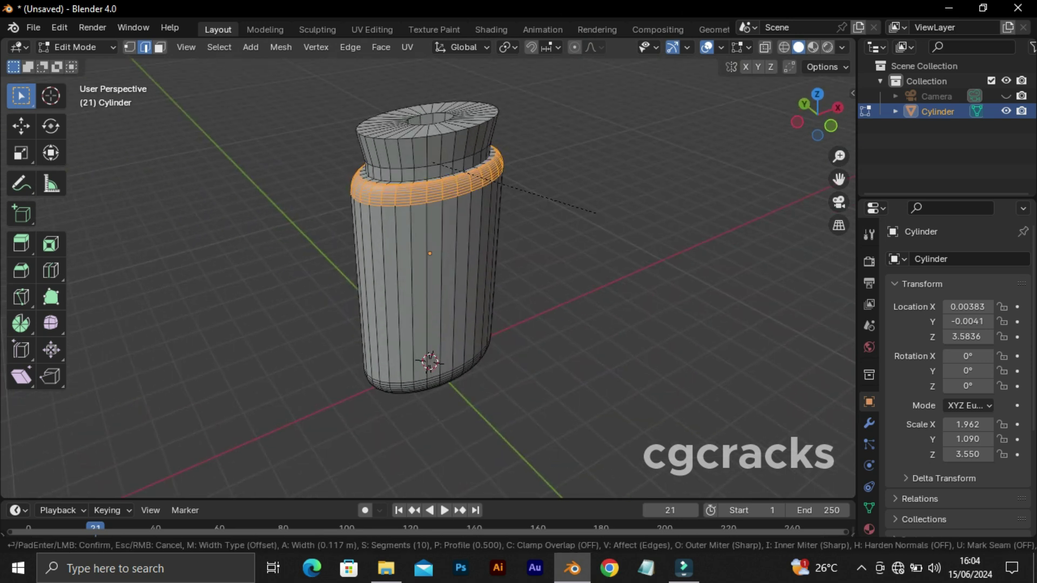
left_click(596, 214)
key("alt+a")
mouse_move(589, 346)
middle_mouse_down()
mouse_move(622, 351)
mouse_move(594, 351)
middle_mouse_up()
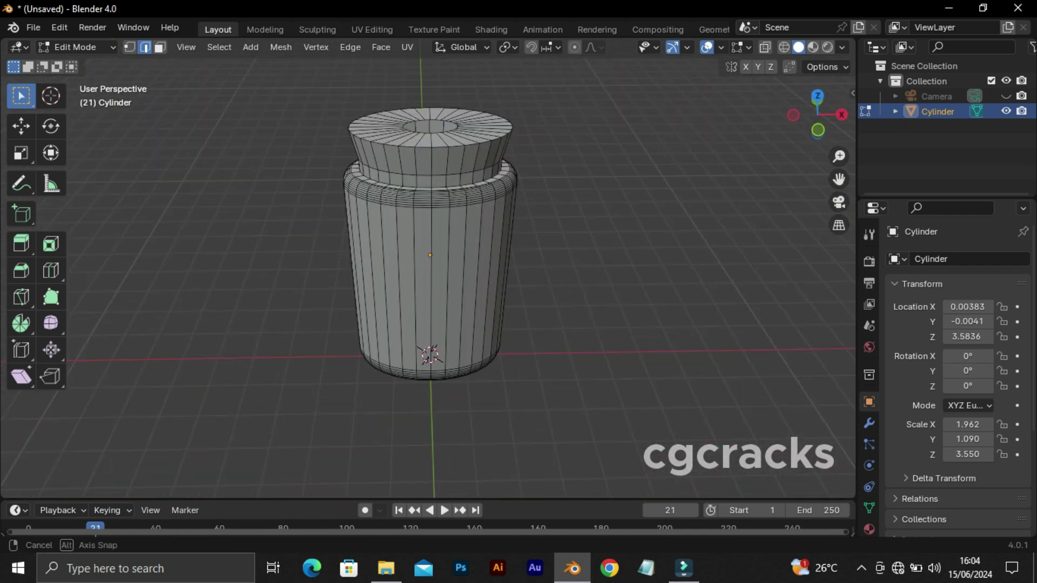
Box-select the neck in front wireframe view, delete it, then undo the deletion.
middle_click_drag(594, 351, 594, 345, "alt")
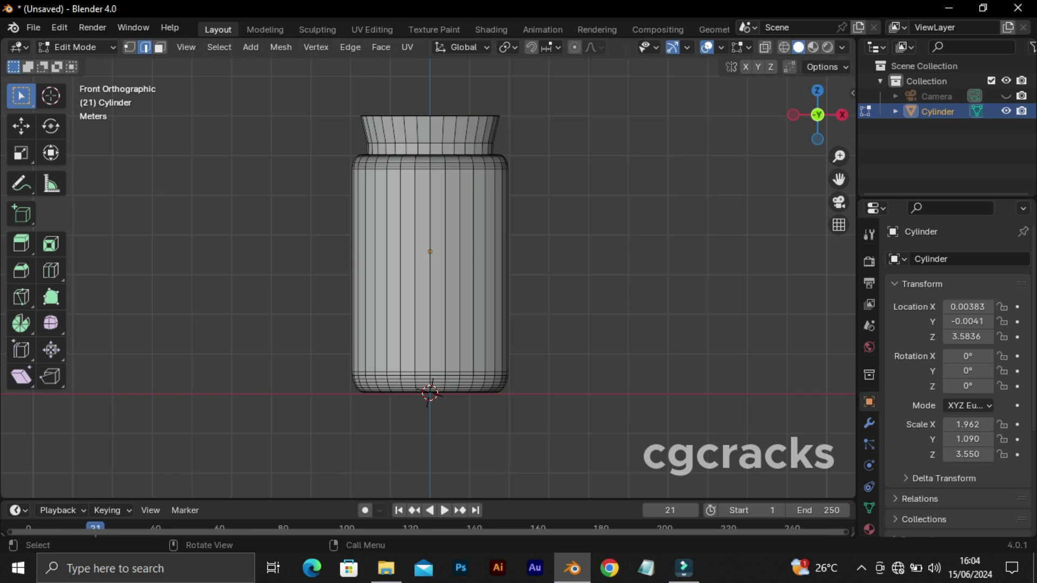
key("z")
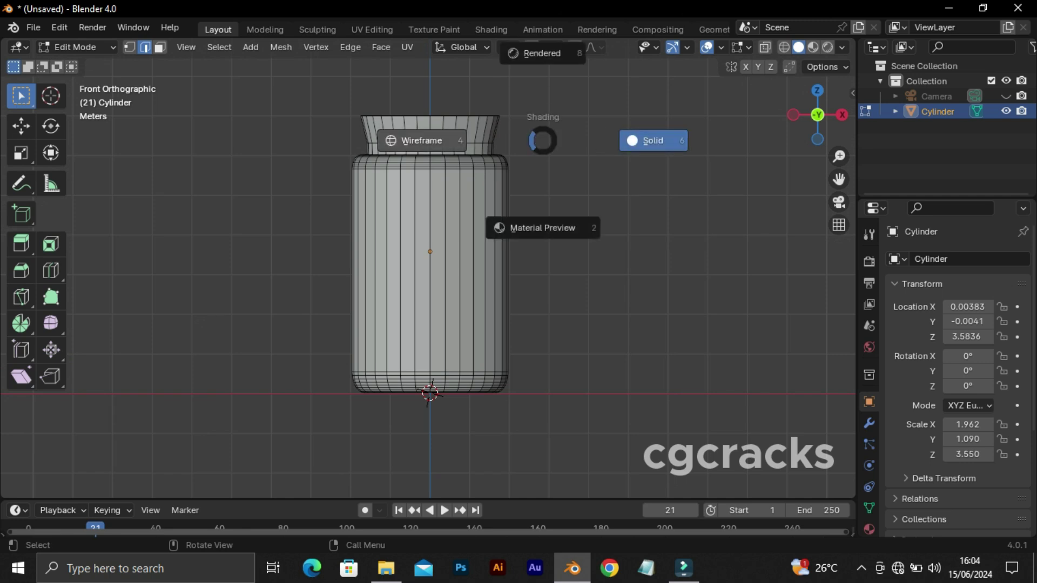
left_click(423, 142)
left_click_drag(337, 90, 547, 147)
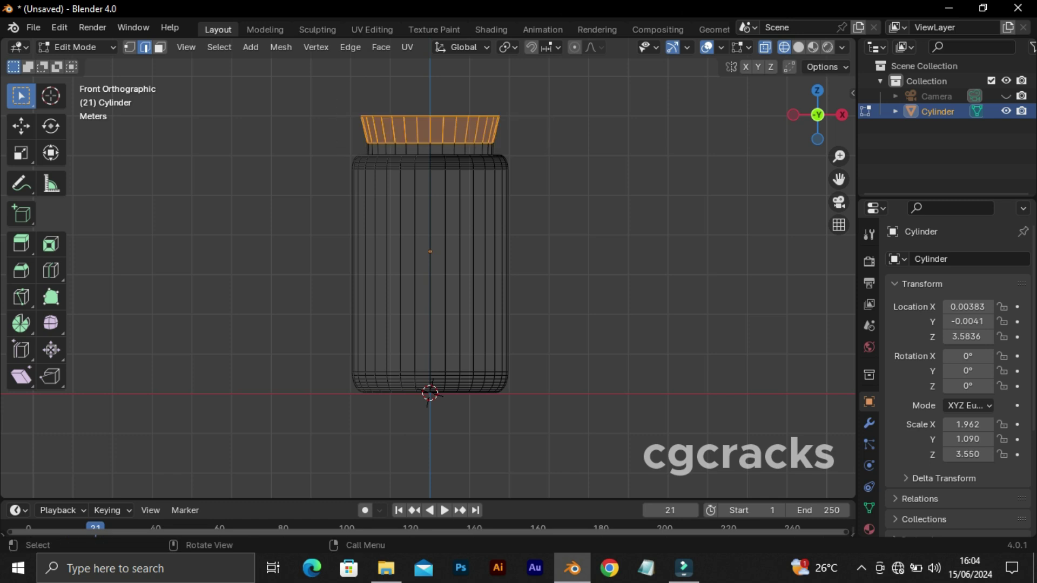
key("x")
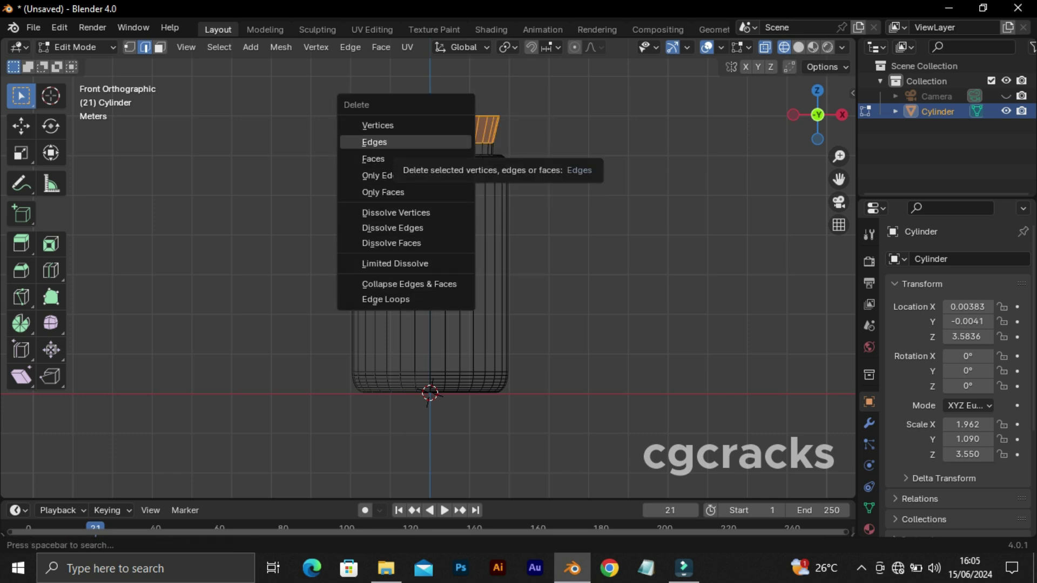
left_click(374, 142)
key("ctrl+z")
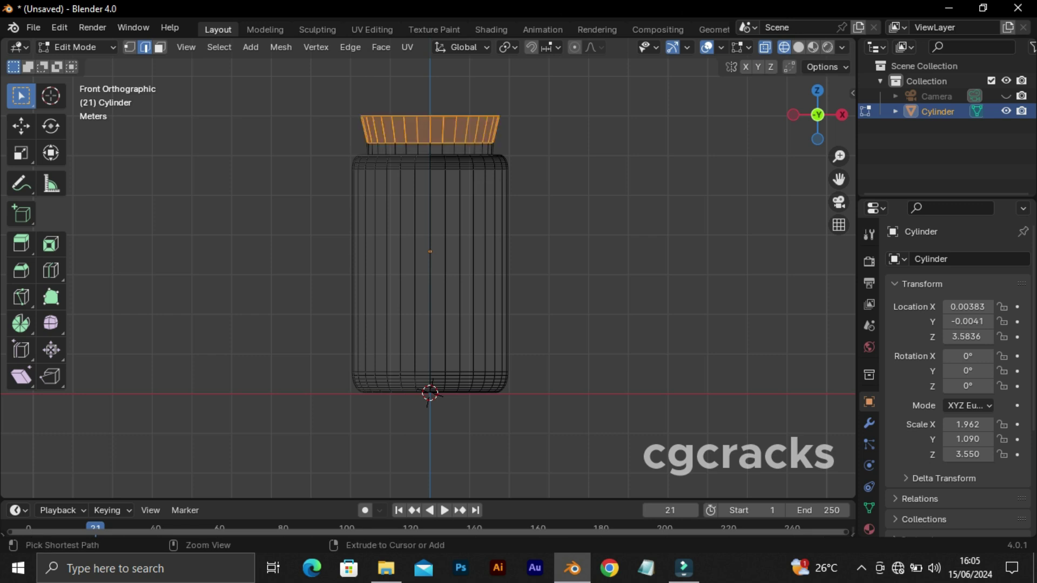
Delete the neck faces in face mode and return to solid shading.
key("3")
left_click_drag(307, 78, 540, 157)
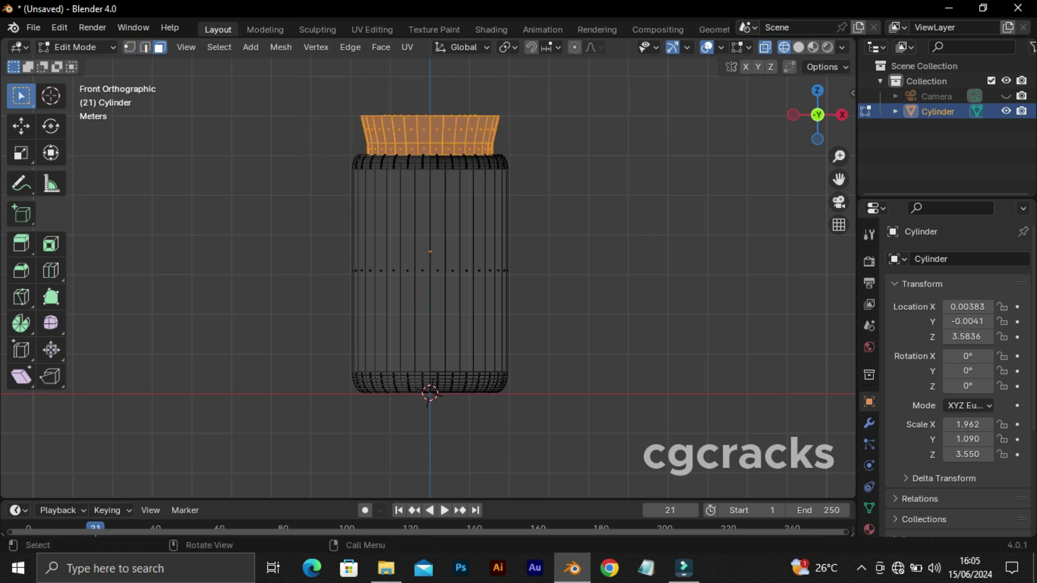
right_click(389, 143)
left_click(373, 346)
middle_click_drag(372, 346, 560, 203)
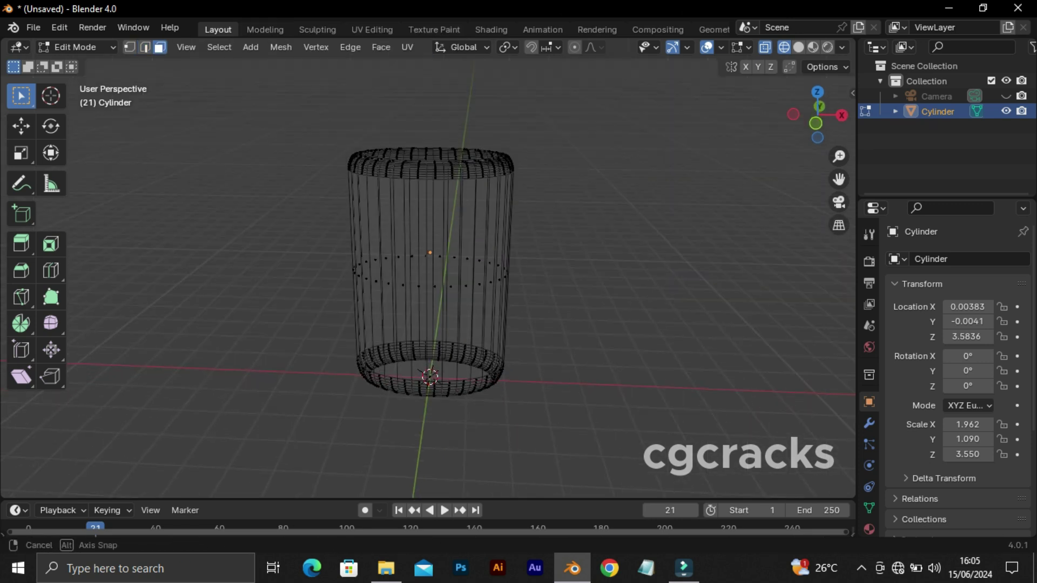
key("z")
left_click(672, 203)
middle_click_drag(671, 204, 664, 249)
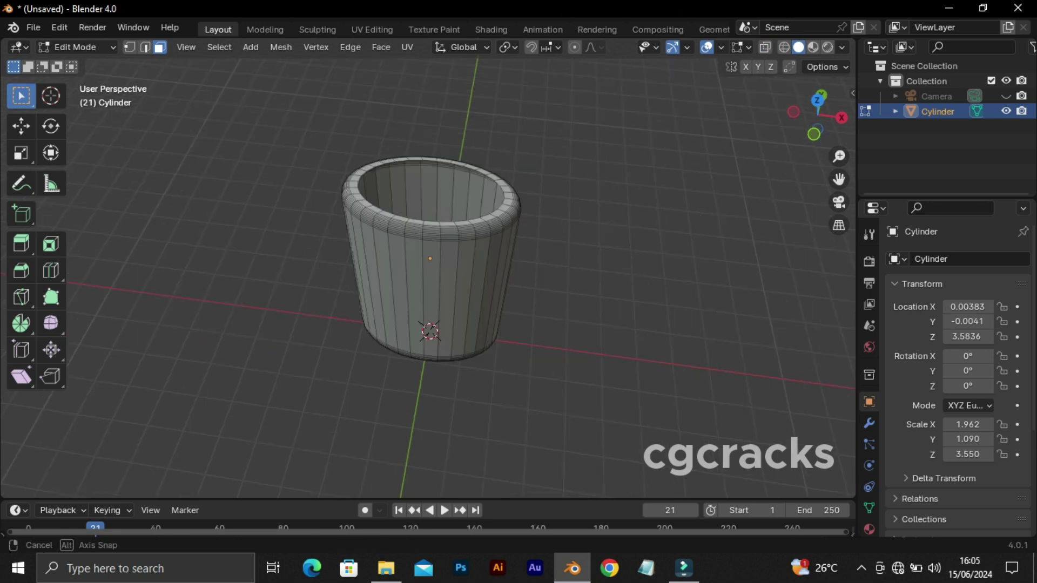
scroll(429, 270, "up", 3)
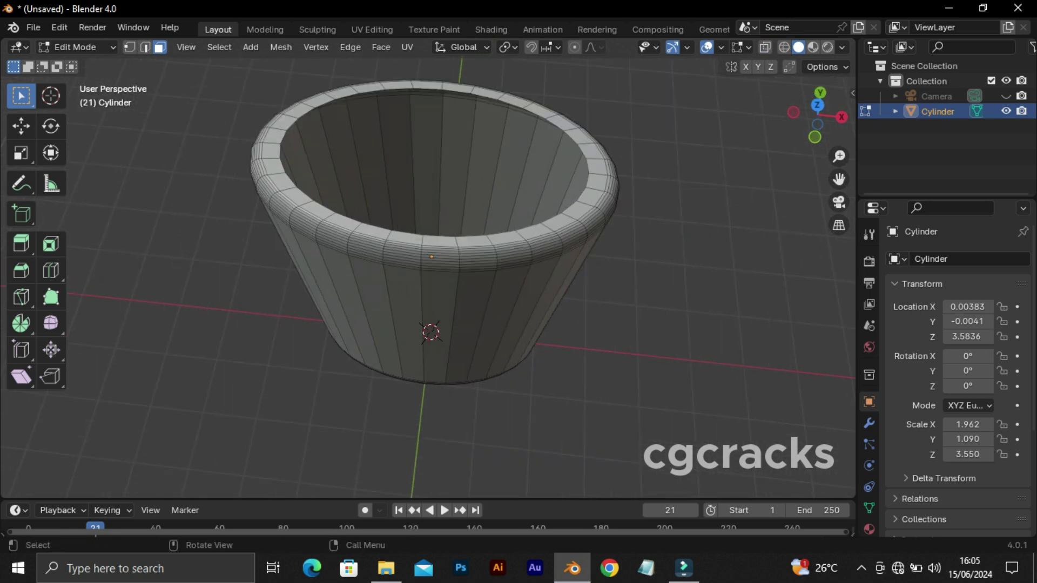
Extrude the jar's top rim edge loop into a new neck.
key("2")
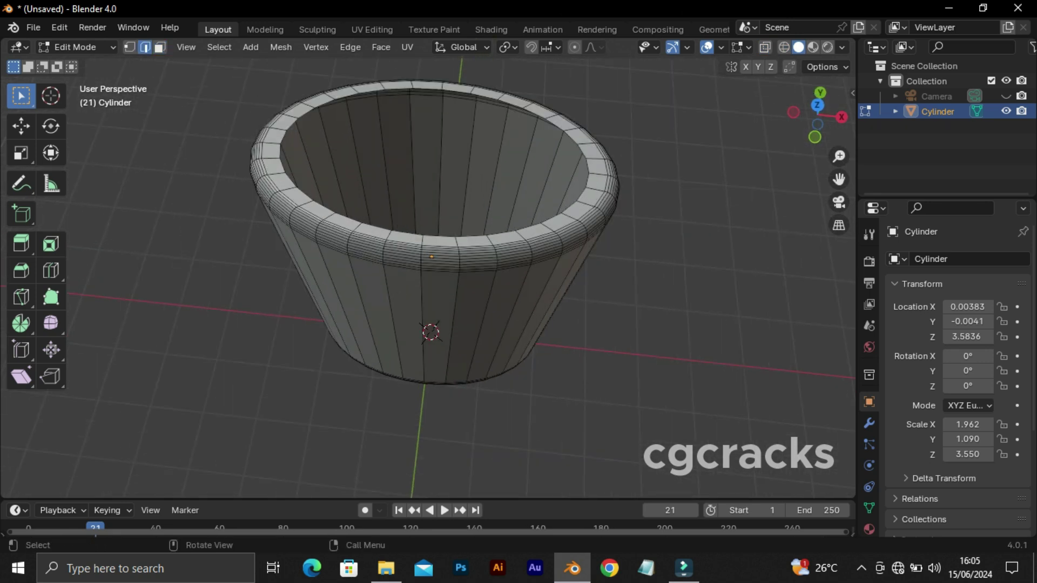
middle_click_drag(432, 271, 432, 313, "alt")
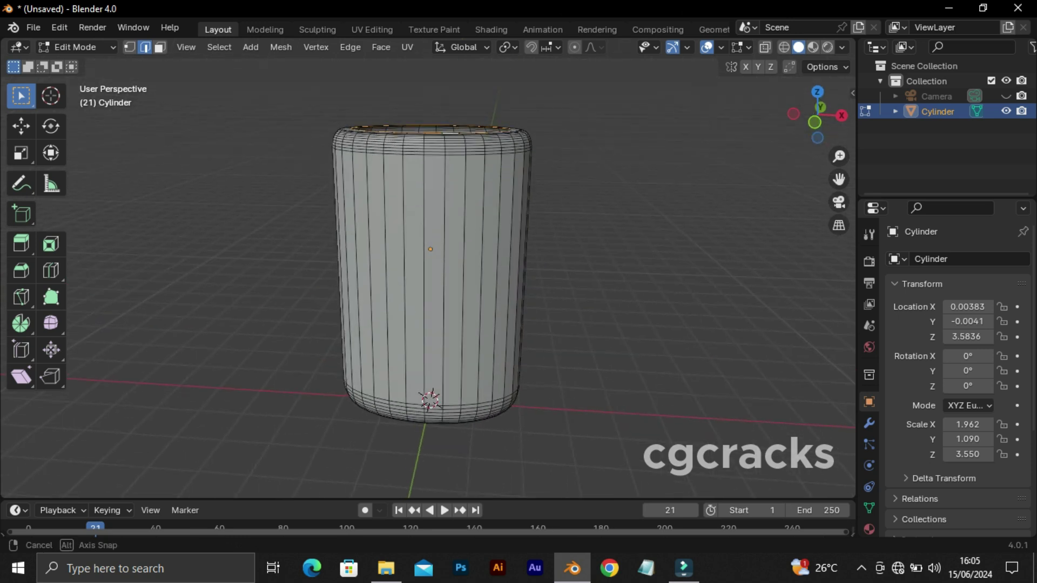
scroll(430, 268, "down", 1)
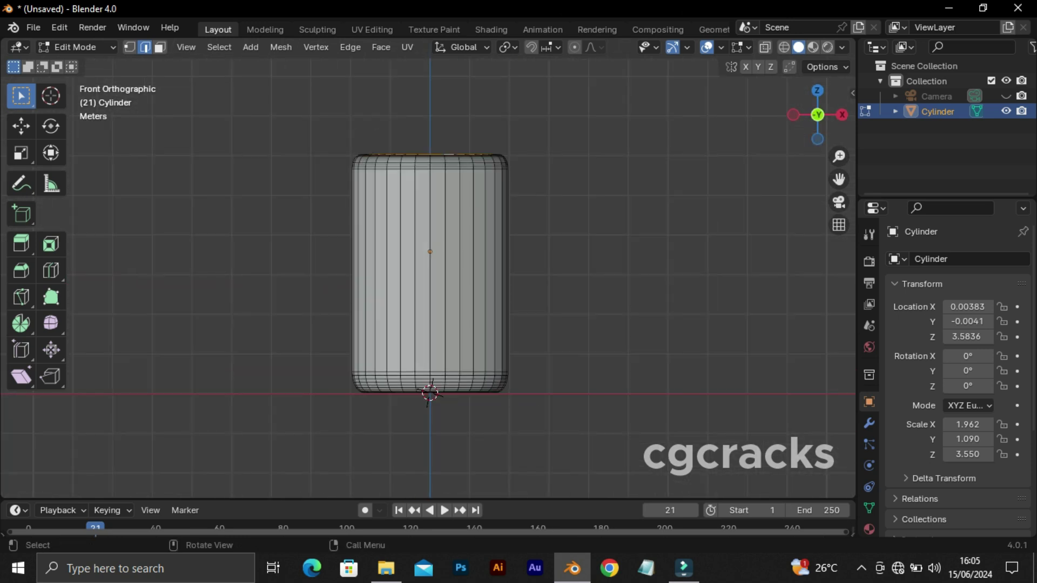
key("e")
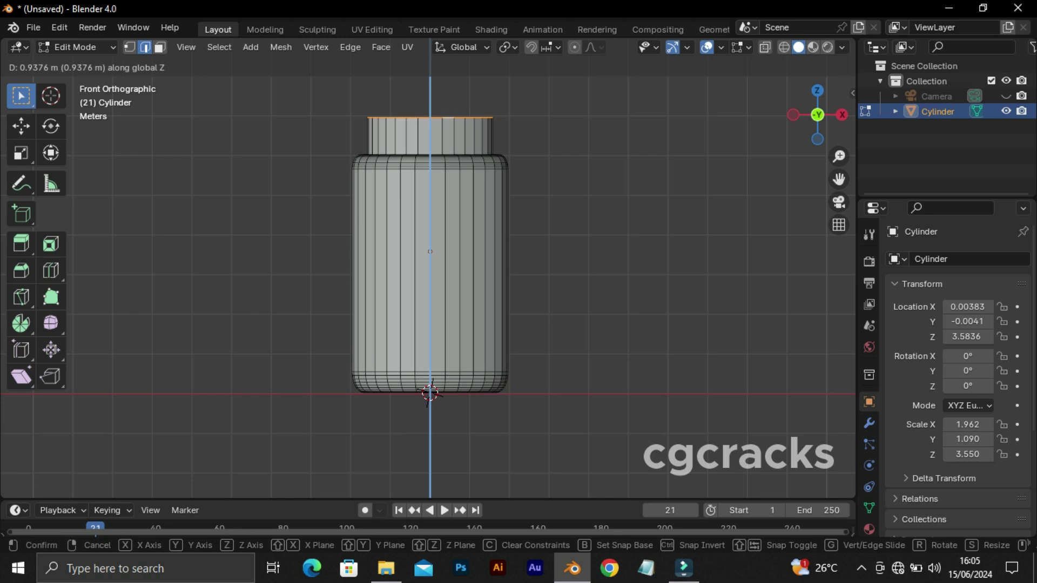
key("Return")
Inset the neck's top rim to 0.929 and sink it 0.926 m into the jar.
middle_click_drag(432, 270, 438, 226)
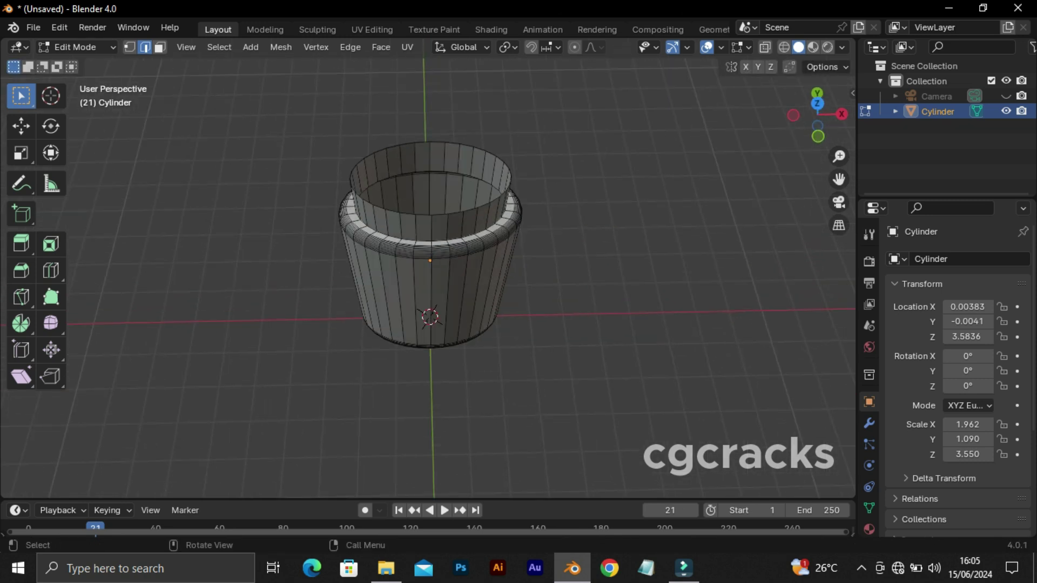
left_click(510, 178, "alt")
key("e")
key("s")
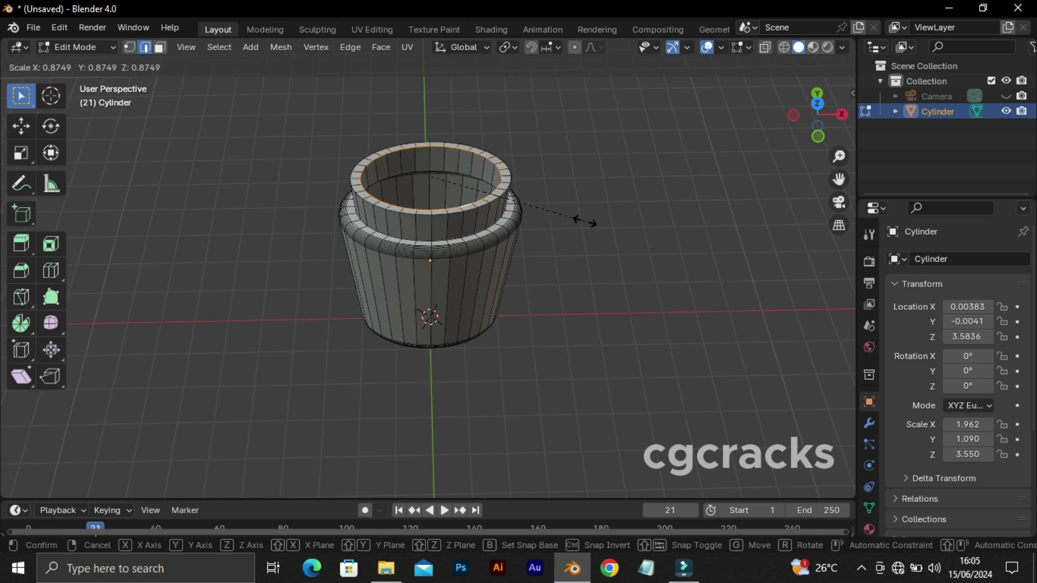
left_click(591, 220)
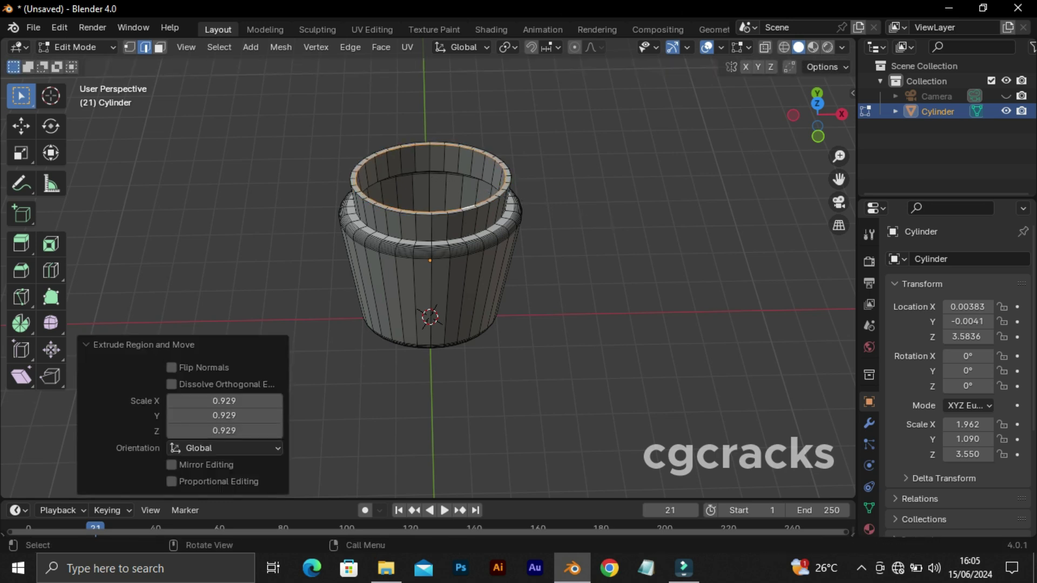
key("g")
key("z")
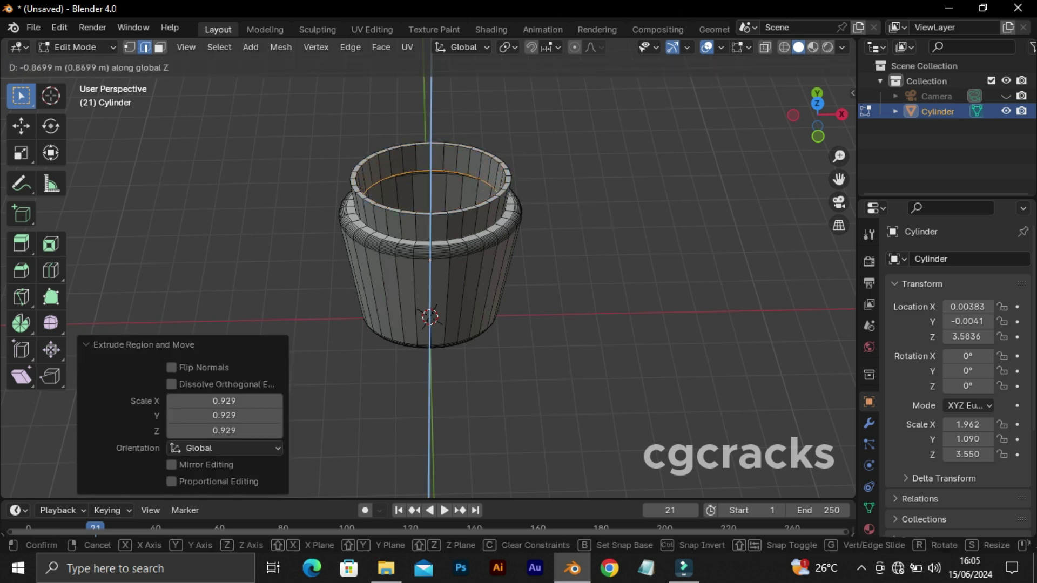
key("Return")
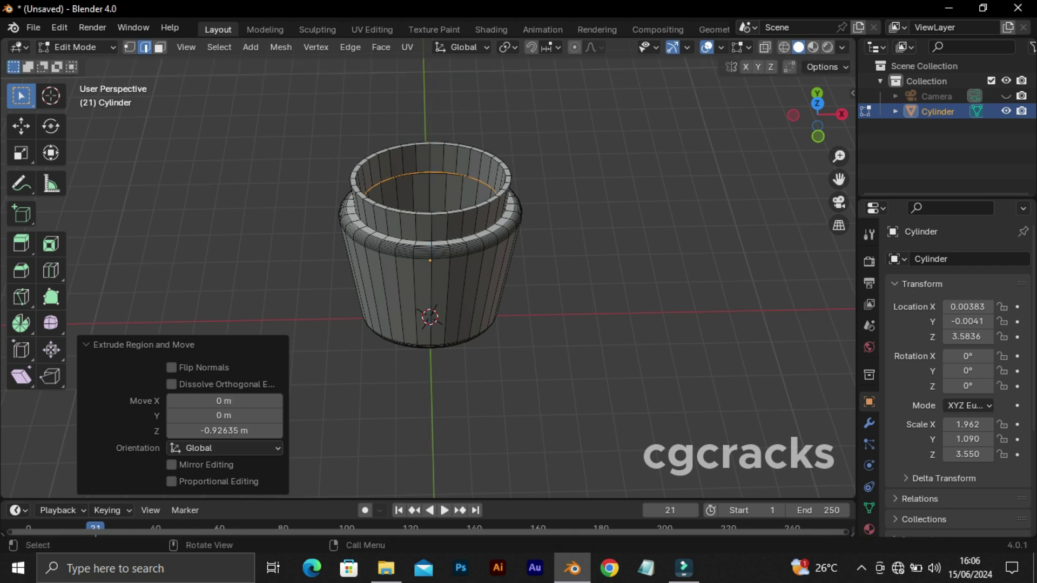
Move the neck's inner edge loop a further 0.995 m down in front wireframe view.
key("KP_5")
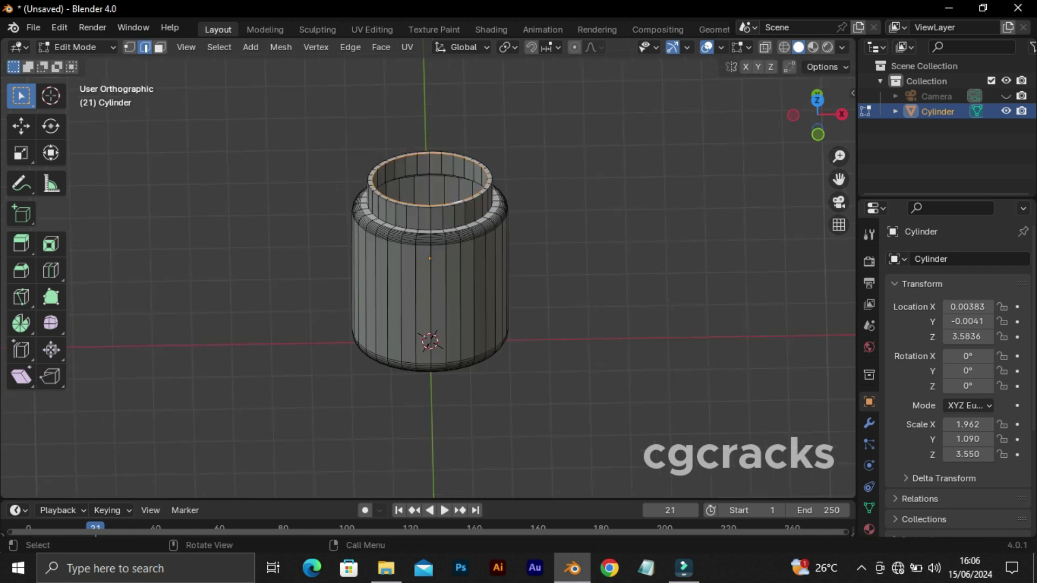
key("KP_1")
key("z")
key("4")
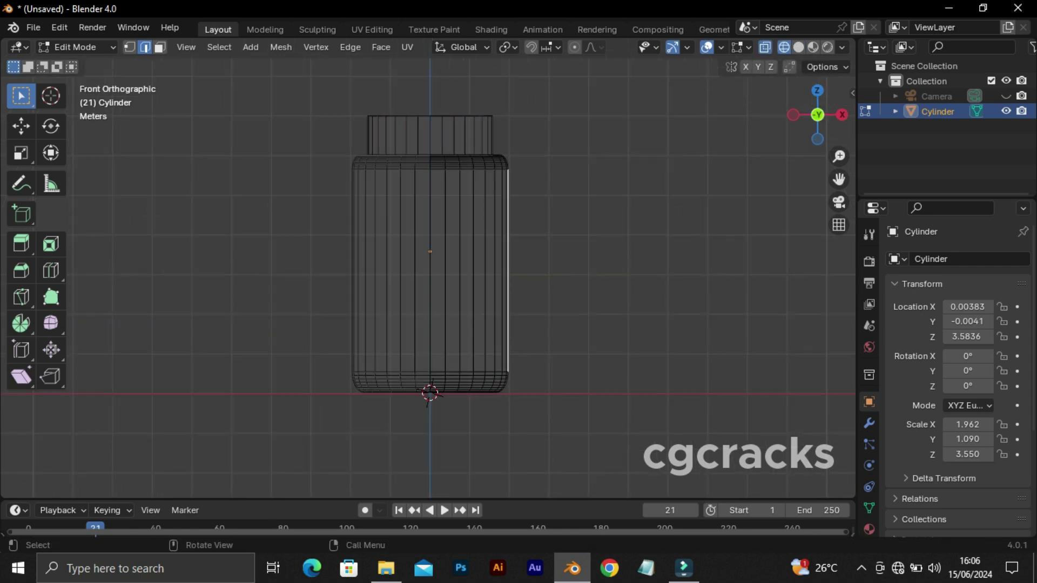
middle_click_drag(540, 216, 518, 303)
left_click(478, 172, "alt")
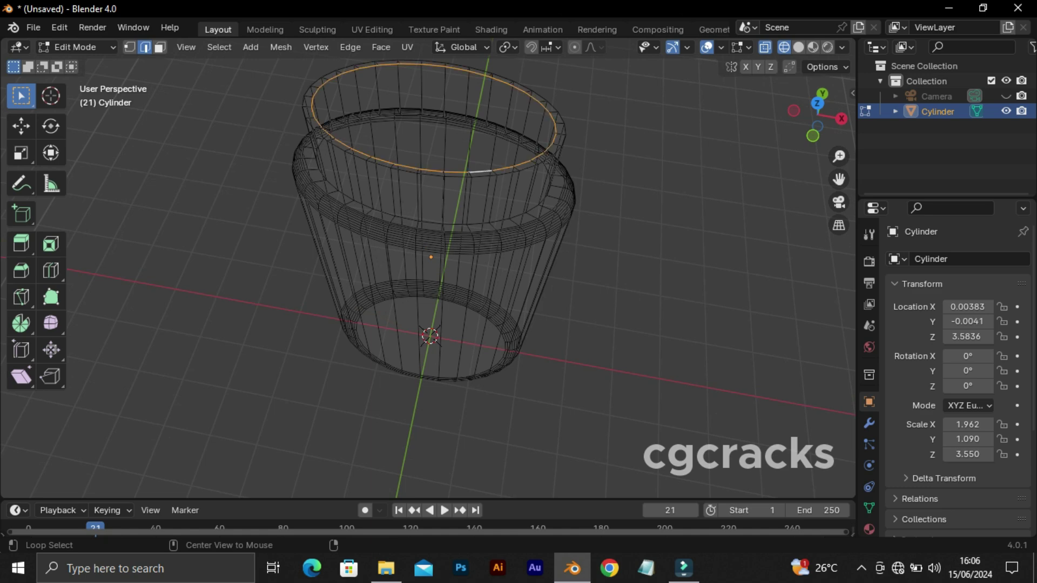
key("KP_1")
key("g")
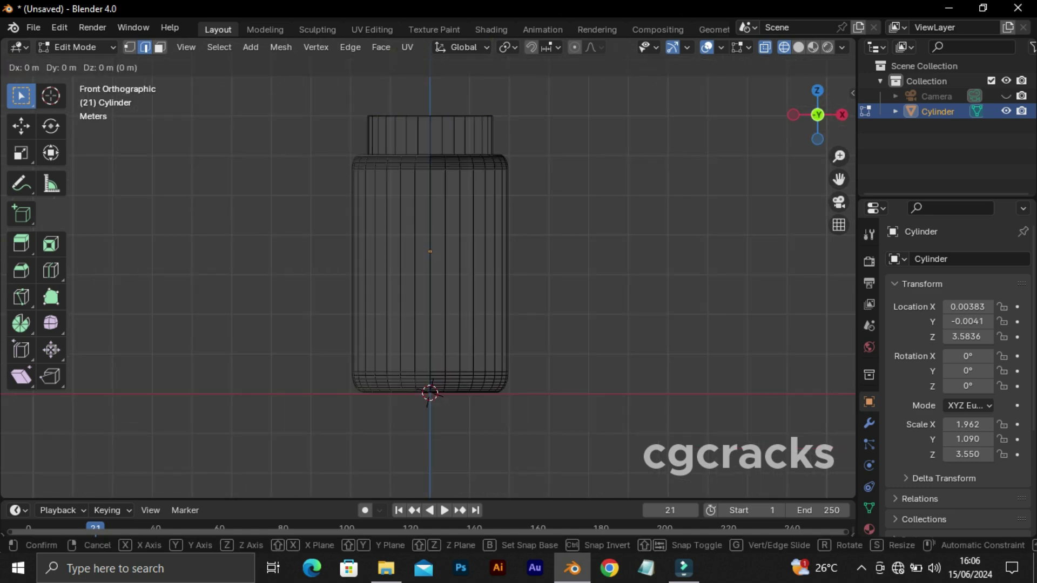
key("z")
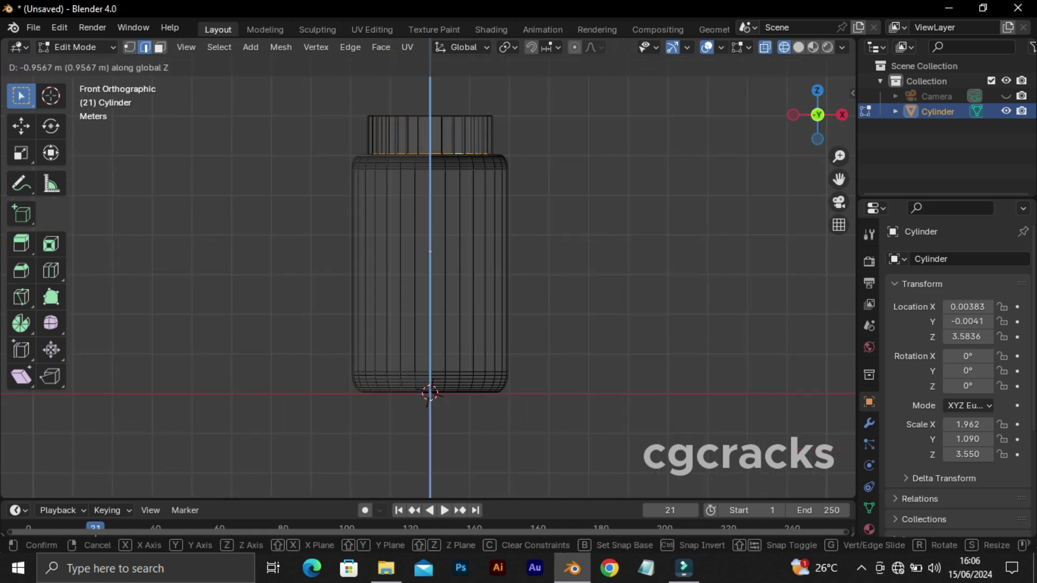
left_click(651, 255)
Bevel the neck's top rim edge loop in solid shading.
middle_click_drag(651, 255, 651, 303)
key("z")
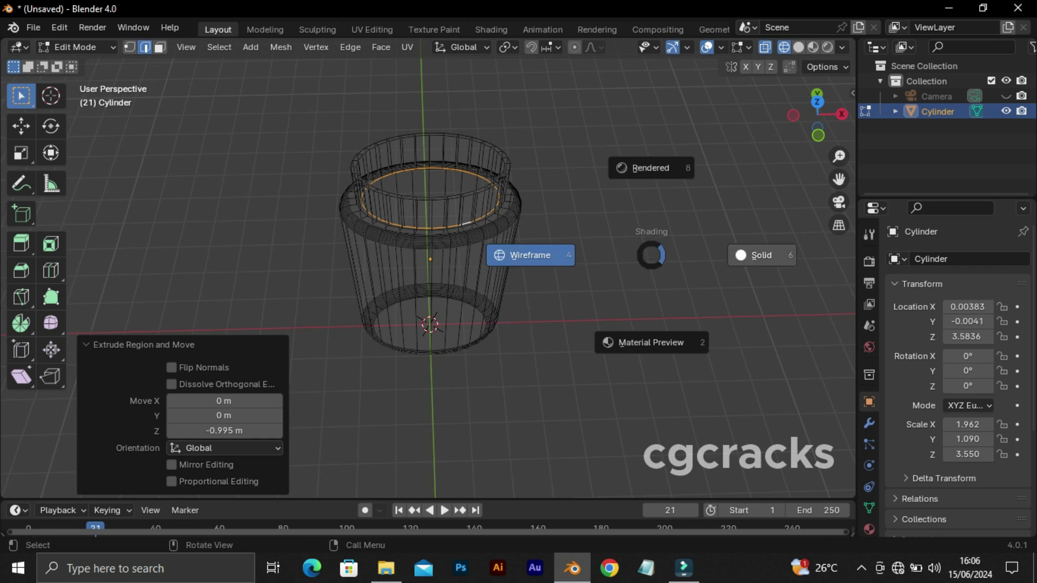
key("6")
middle_click_drag(651, 255, 651, 302)
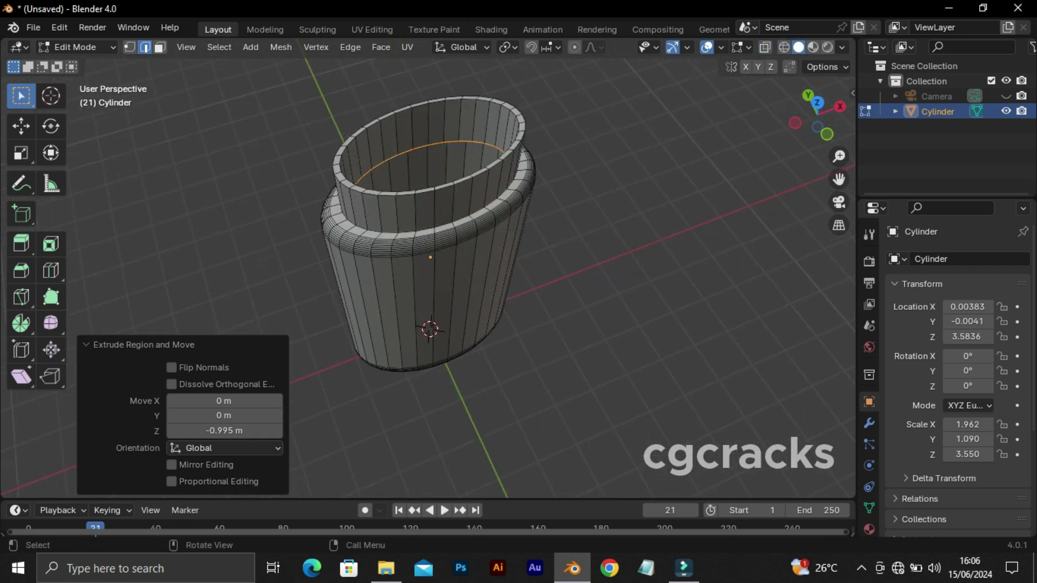
scroll(428, 275, "up", 1)
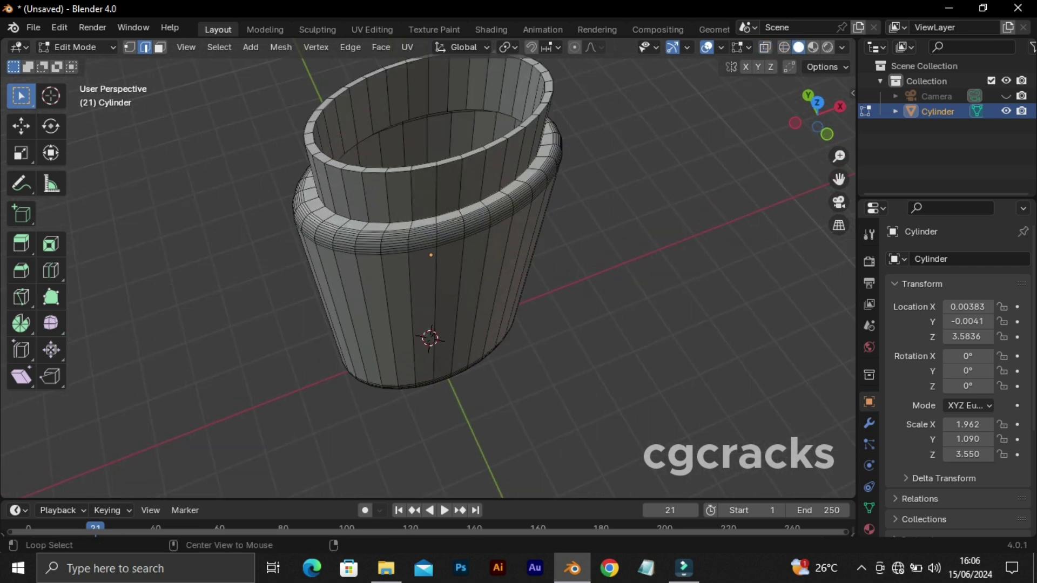
left_click(549, 102, "alt")
key("ctrl+b")
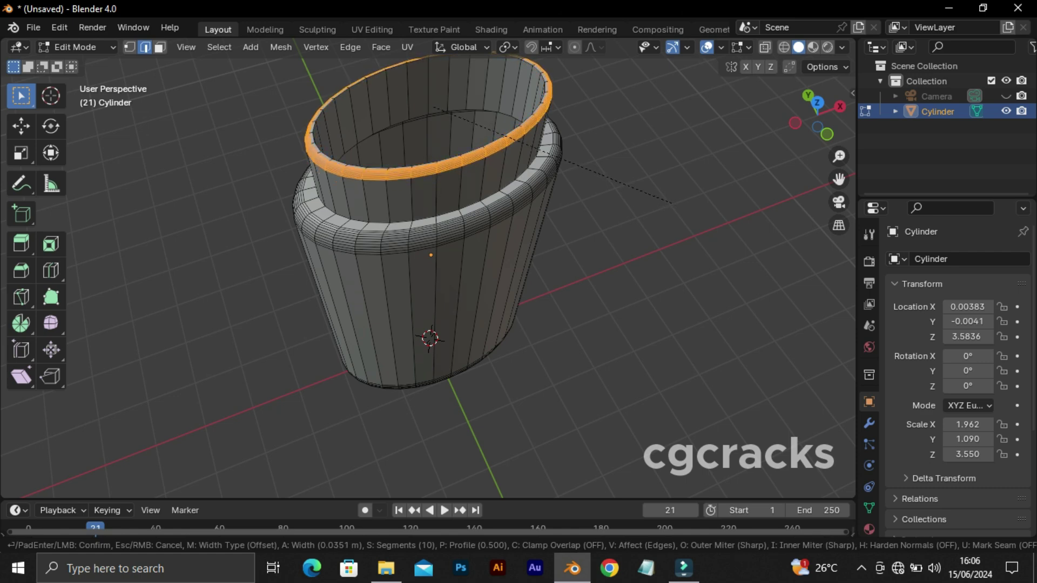
left_click(675, 203)
Switch to a front wireframe view and box-select the jar body's side faces.
middle_click_drag(675, 203, 621, 178)
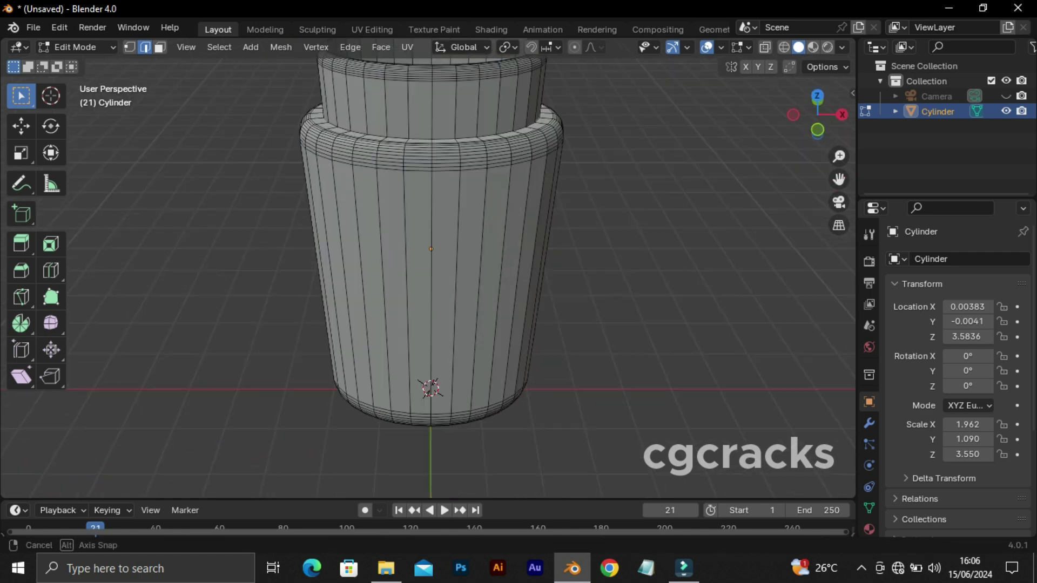
scroll(621, 178, "down", 1)
scroll(430, 253, "down", 2)
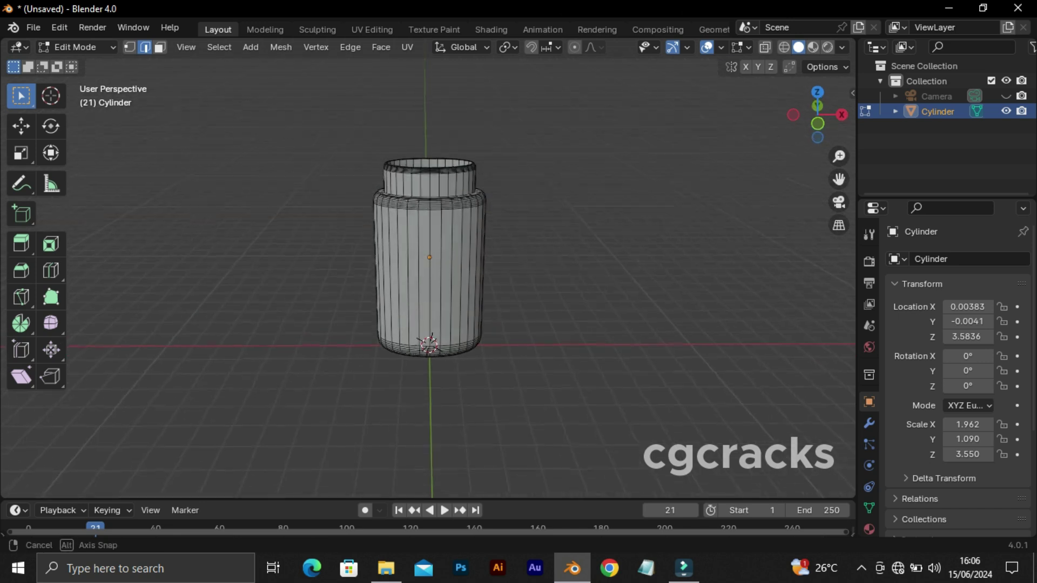
middle_click_drag(430, 254, 430, 238)
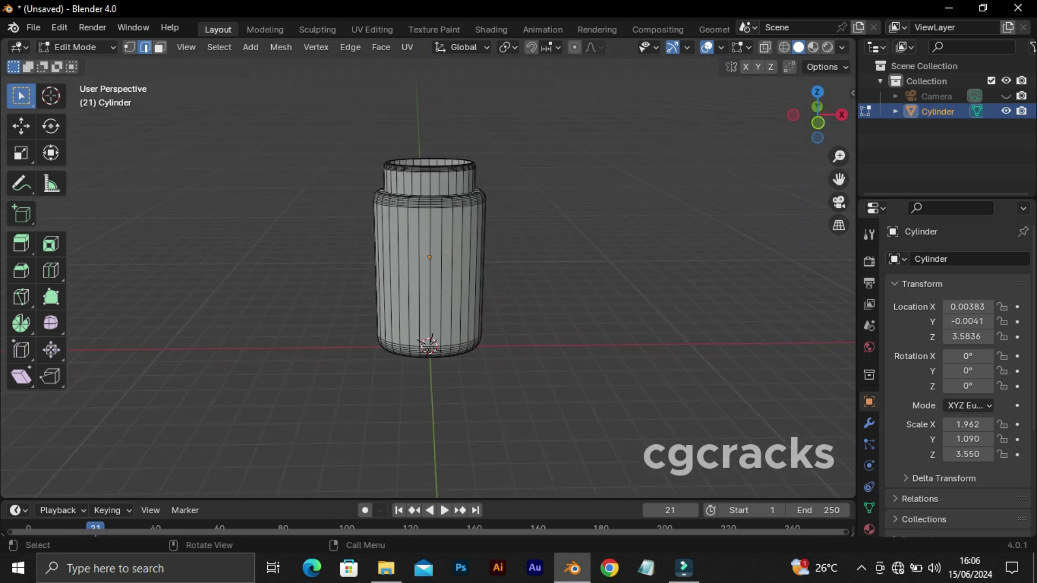
key("KP_1")
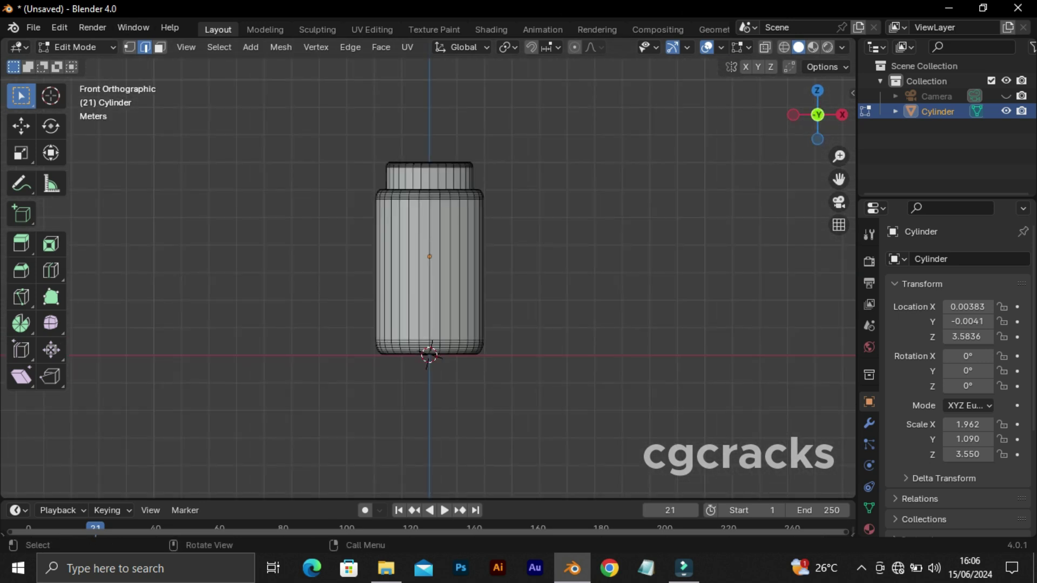
key("z")
left_click(262, 238)
key("b")
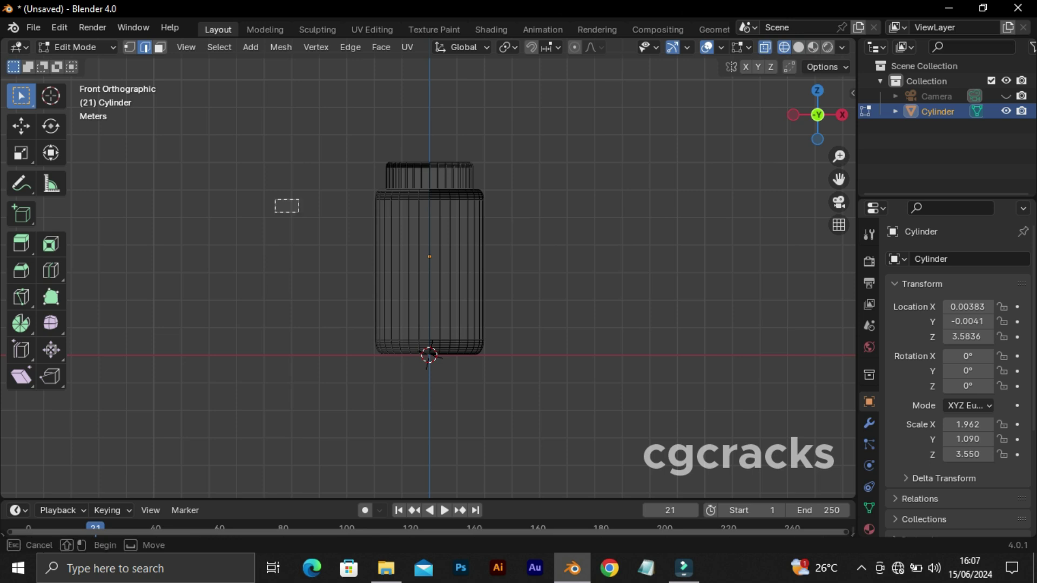
left_click_drag(286, 206, 521, 324)
key("3")
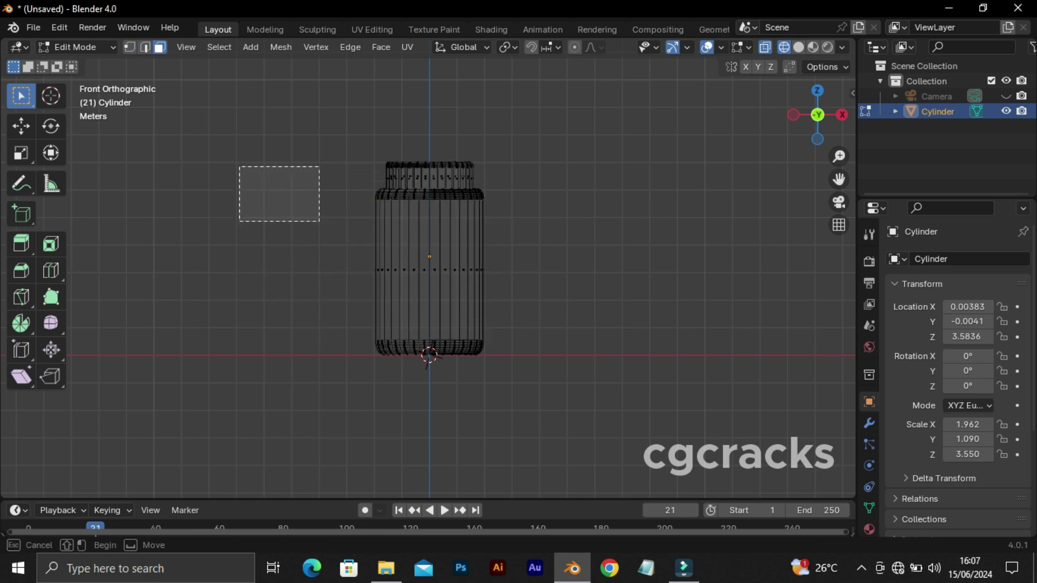
left_click_drag(298, 197, 522, 342)
Duplicate the side faces, move the copy 5.48 m right on X, and separate it.
key("shift+d")
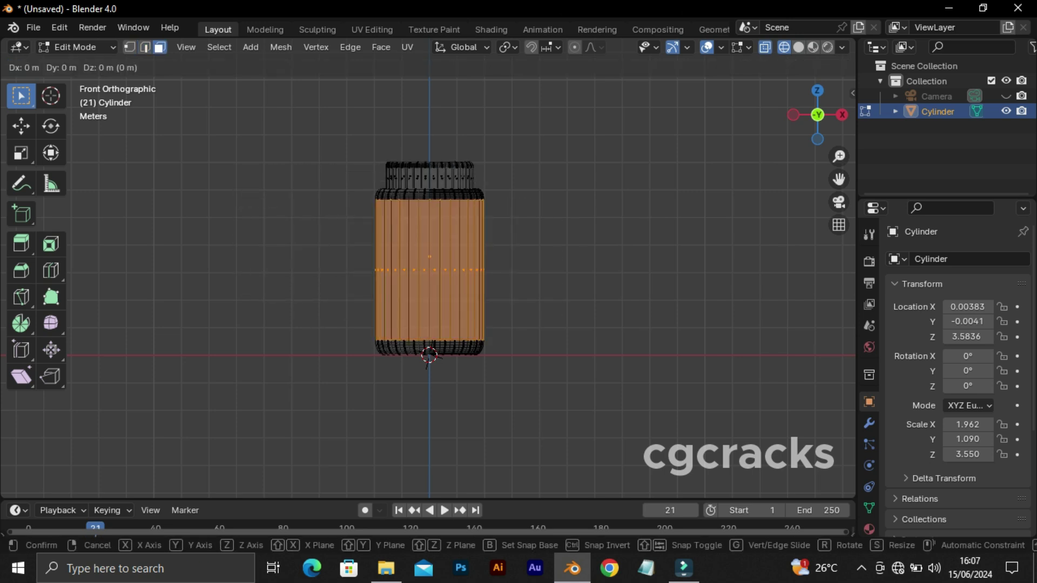
right_click(429, 356)
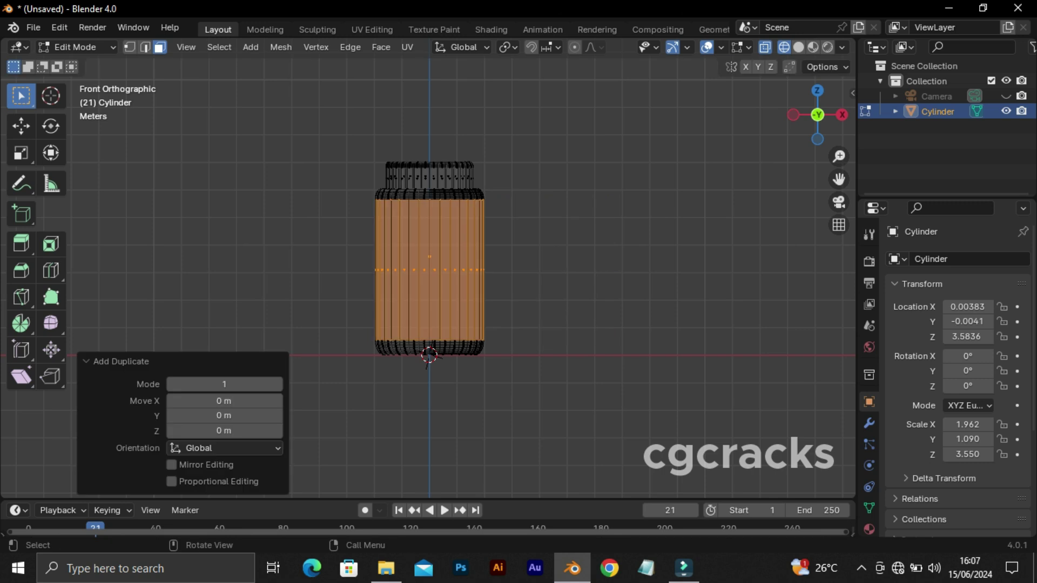
key("g")
key("x")
key("Return")
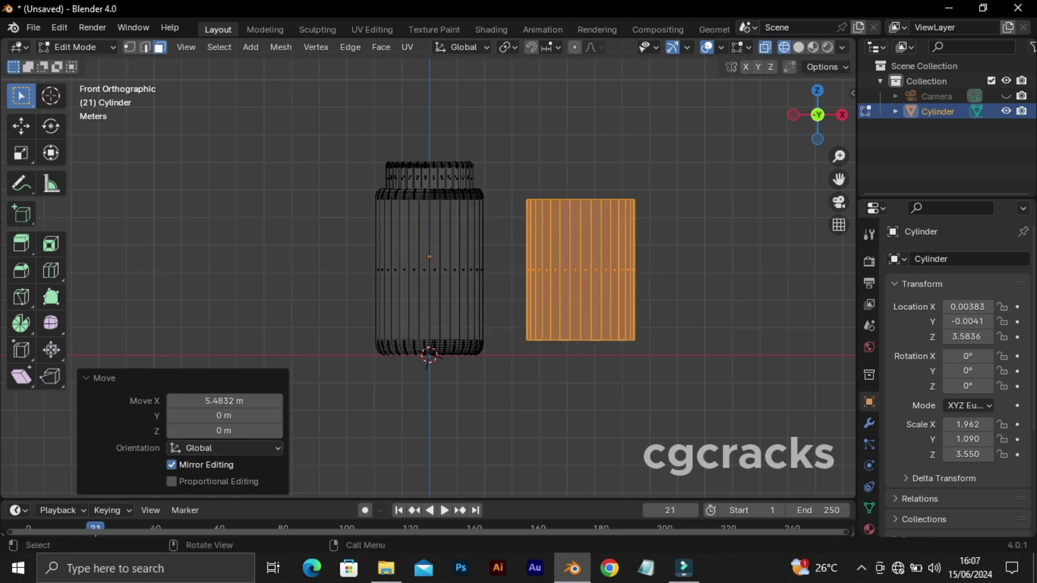
key("p")
left_click(683, 235)
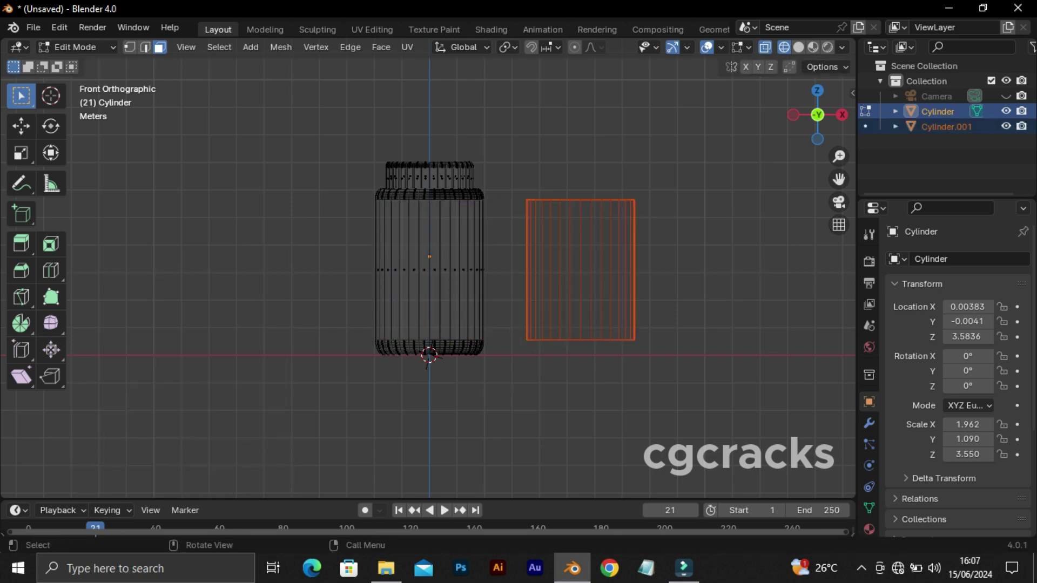
Return to solid shading and Object Mode, then slide Cylinder.001 along X over the jar body.
key("z")
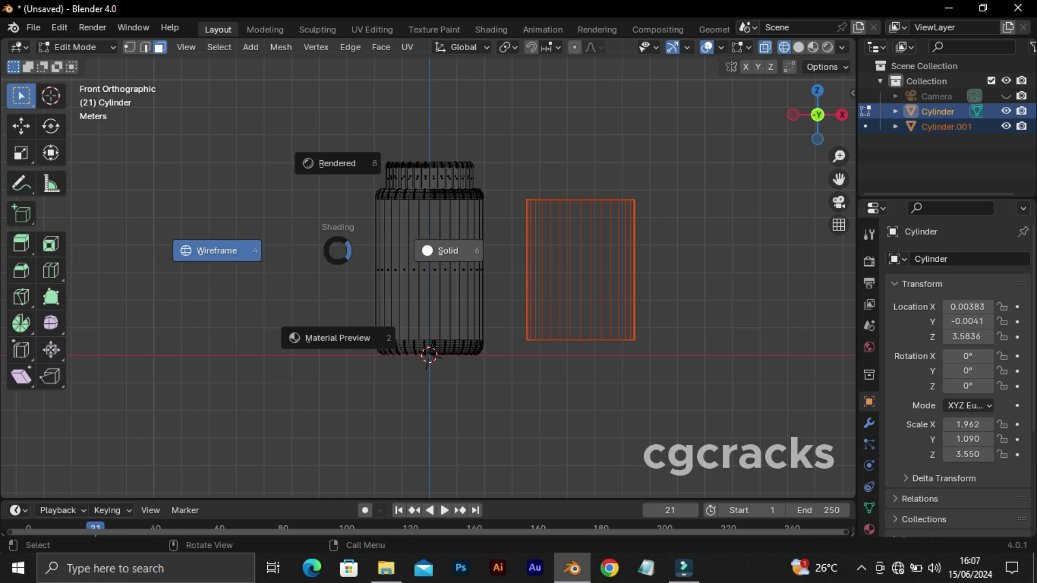
key("6")
left_click(76, 47)
left_click(581, 270)
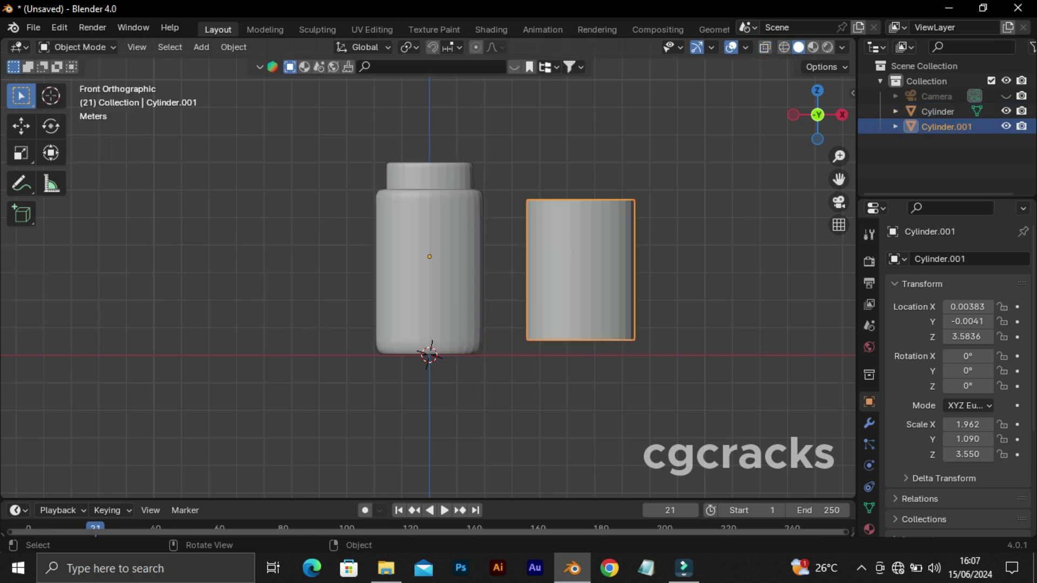
key("g")
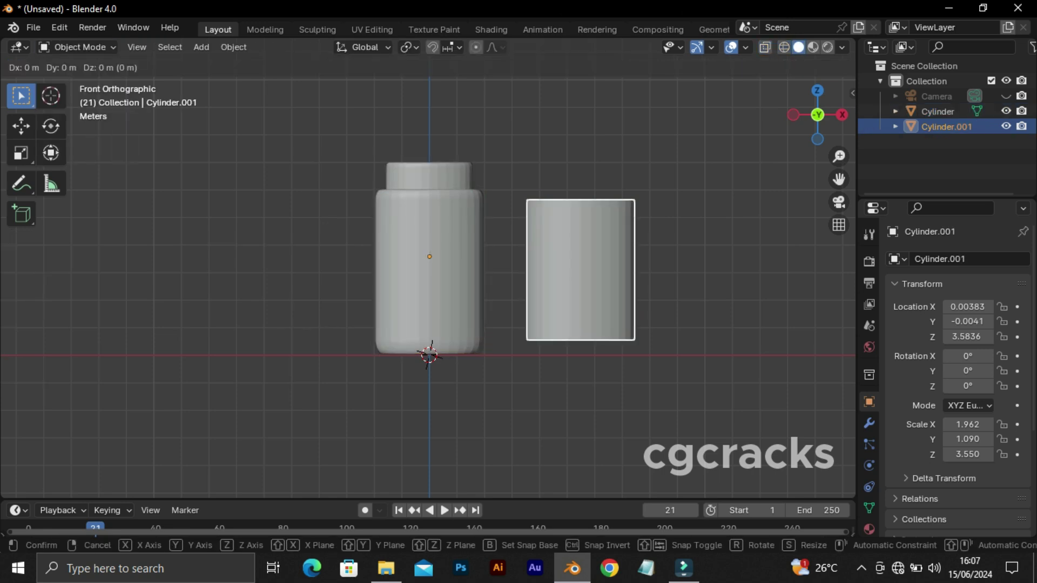
key("x")
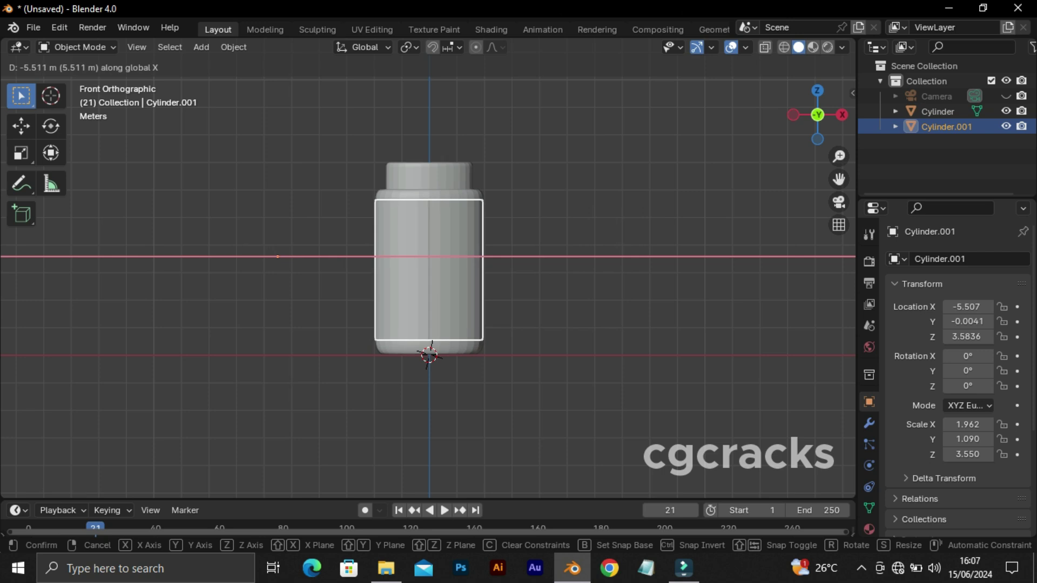
left_click(277, 257)
Raise Cylinder.001 vertically above the jar.
key("g")
key("z")
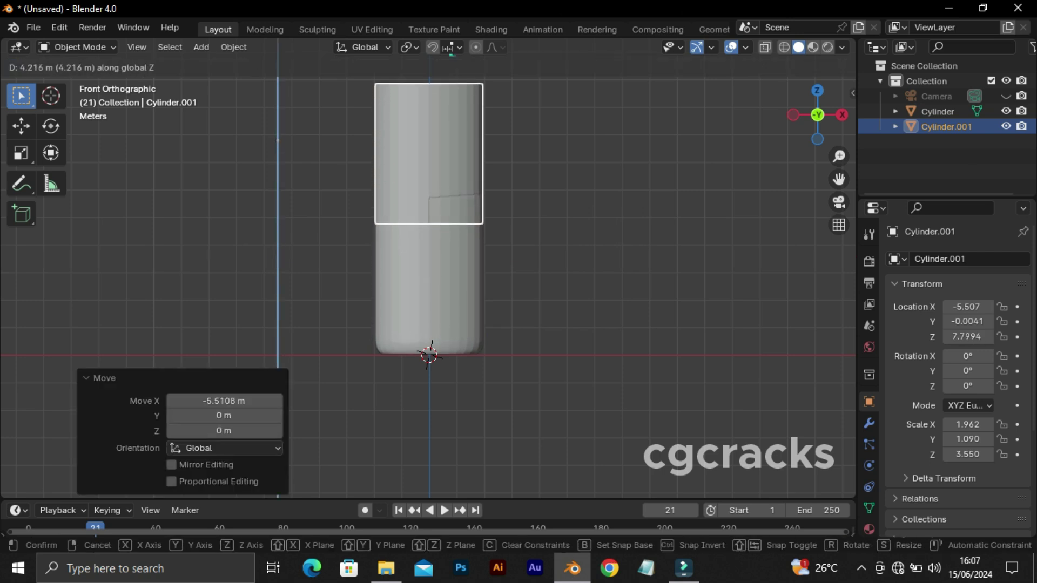
key("Return")
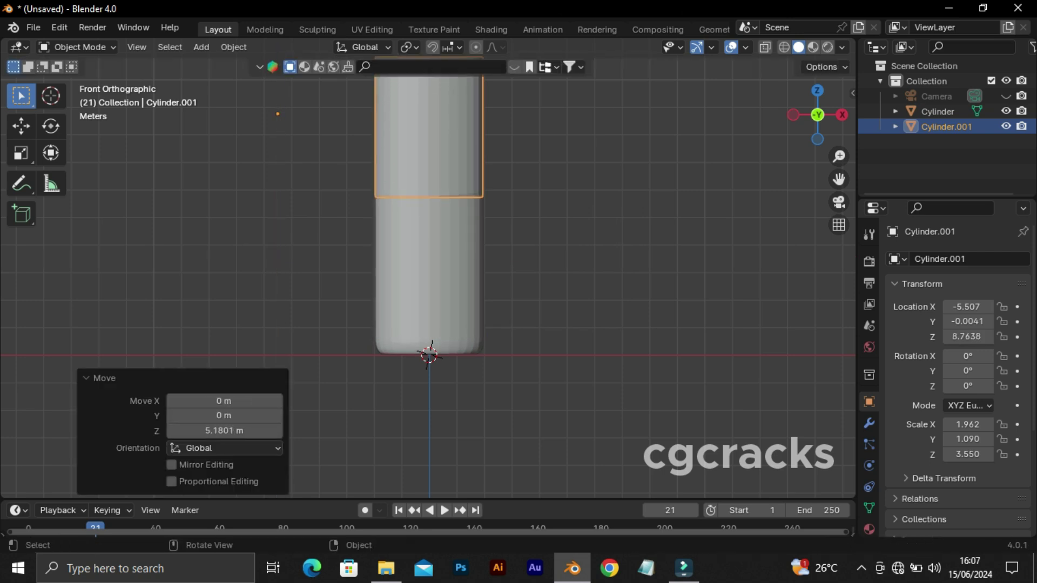
scroll(430, 286, "up", 2)
scroll(431, 286, "up", 3, "shift")
Nudge the upper cylinder slightly on X and raise it to Z 9.223 m.
key("alt+a")
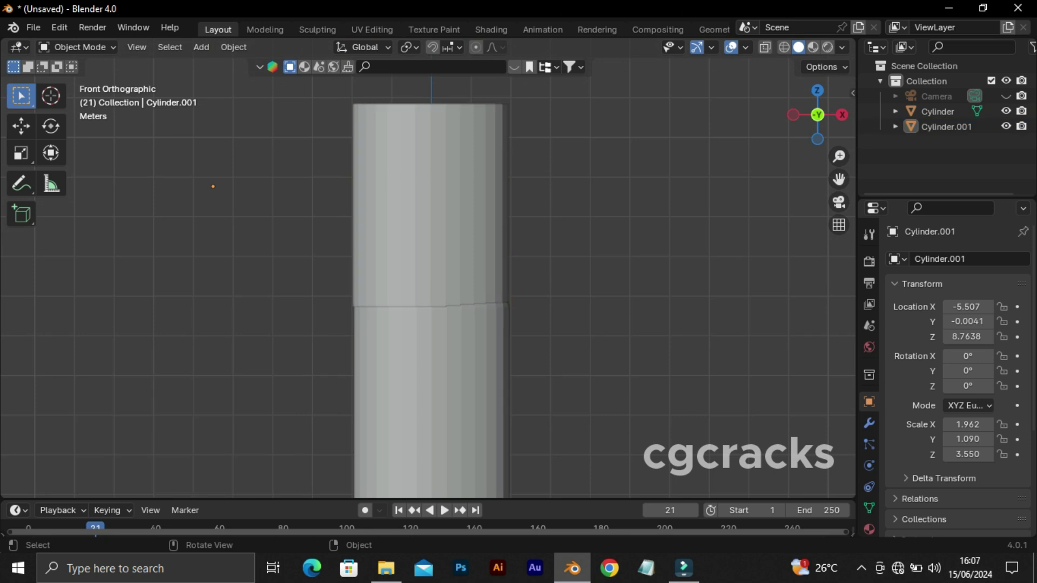
left_click(430, 206)
key("g")
key("z")
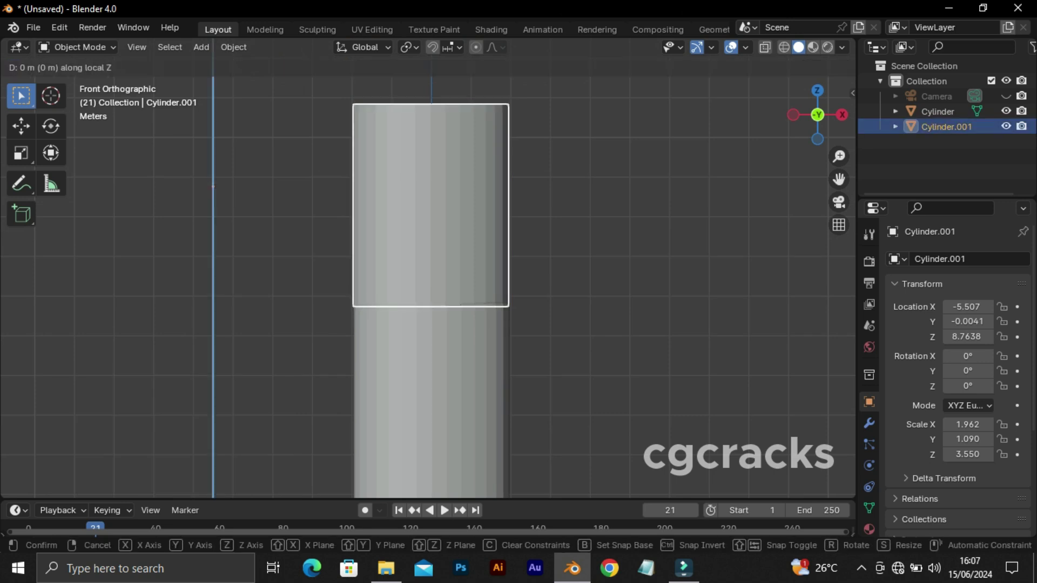
key("x")
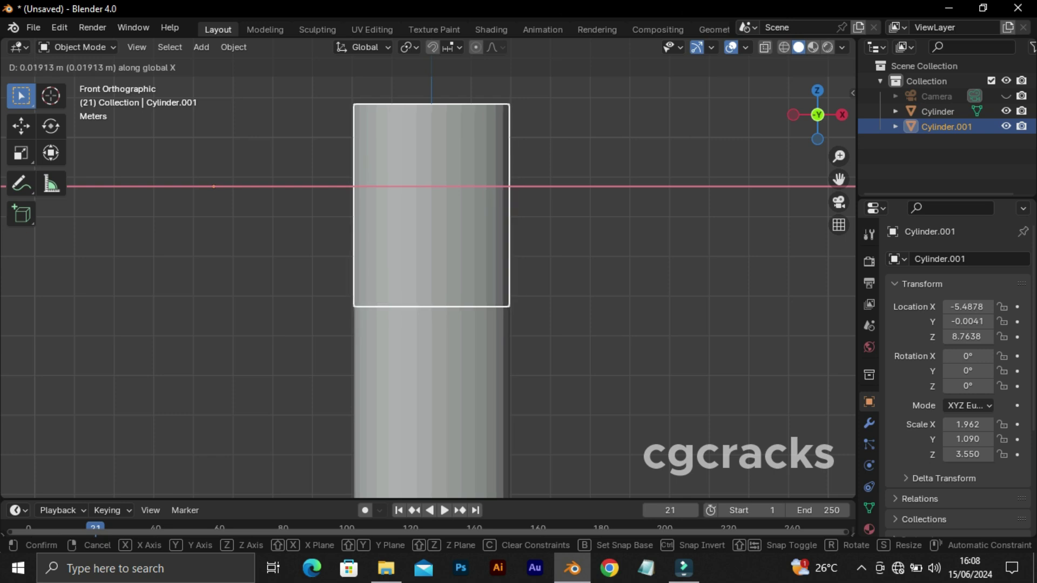
left_click(214, 186)
key("g")
key("z")
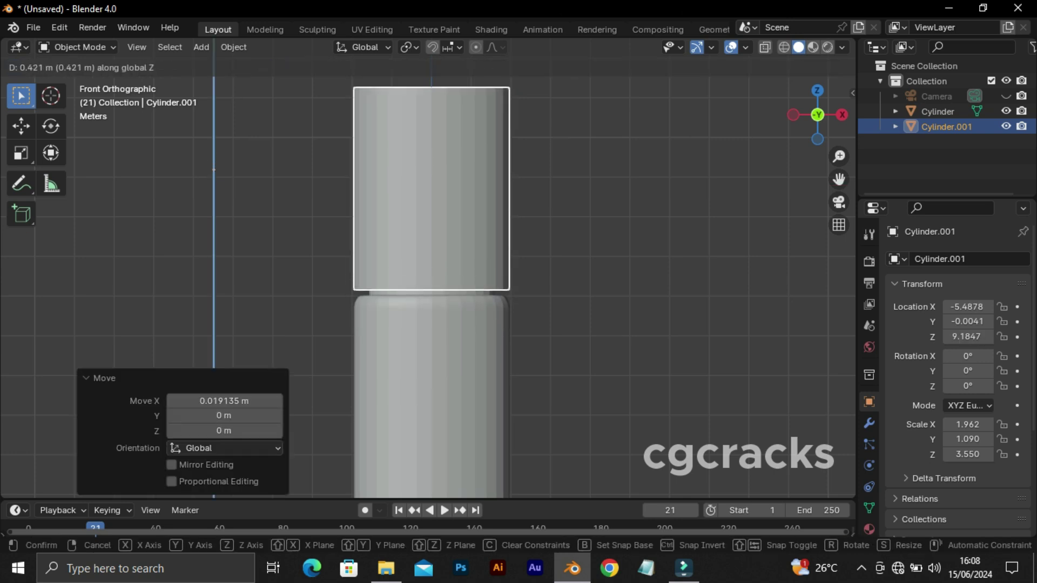
left_click(214, 169)
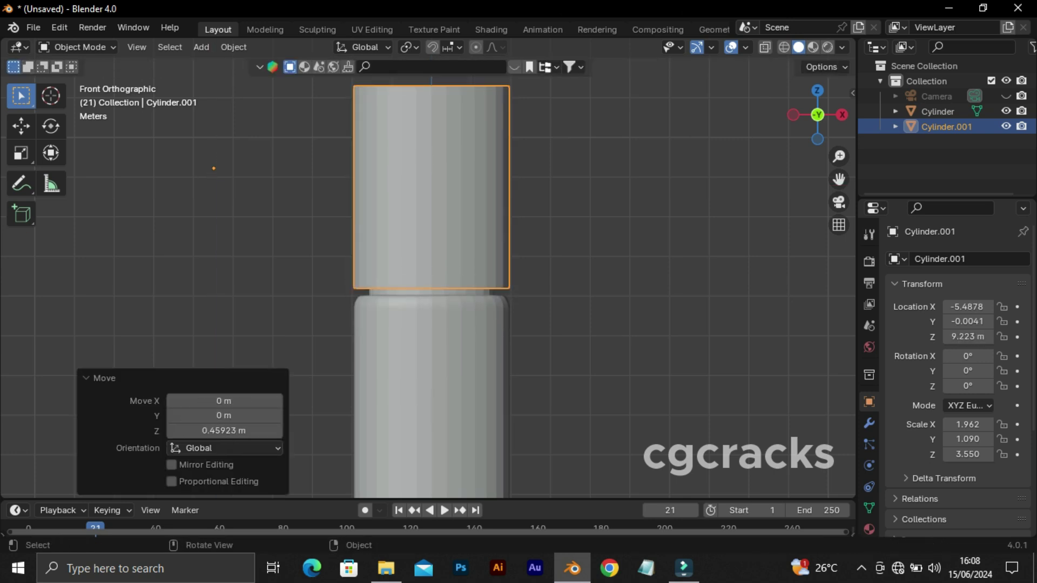
Switch the viewport to wireframe with the upper cylinder still selected.
key("x")
left_click(611, 241)
key("z")
left_click(493, 241)
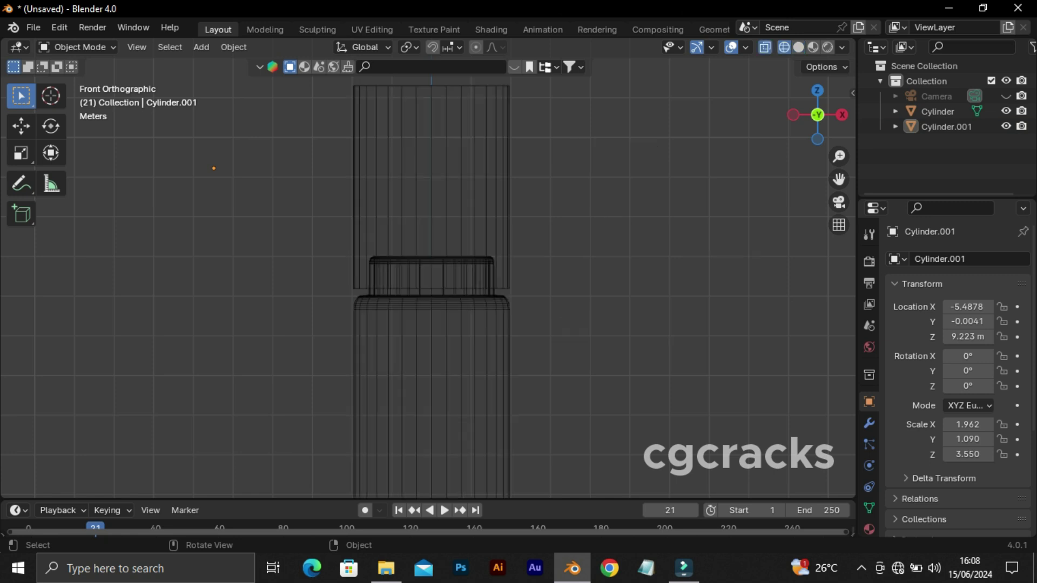
key("ctrl+z")
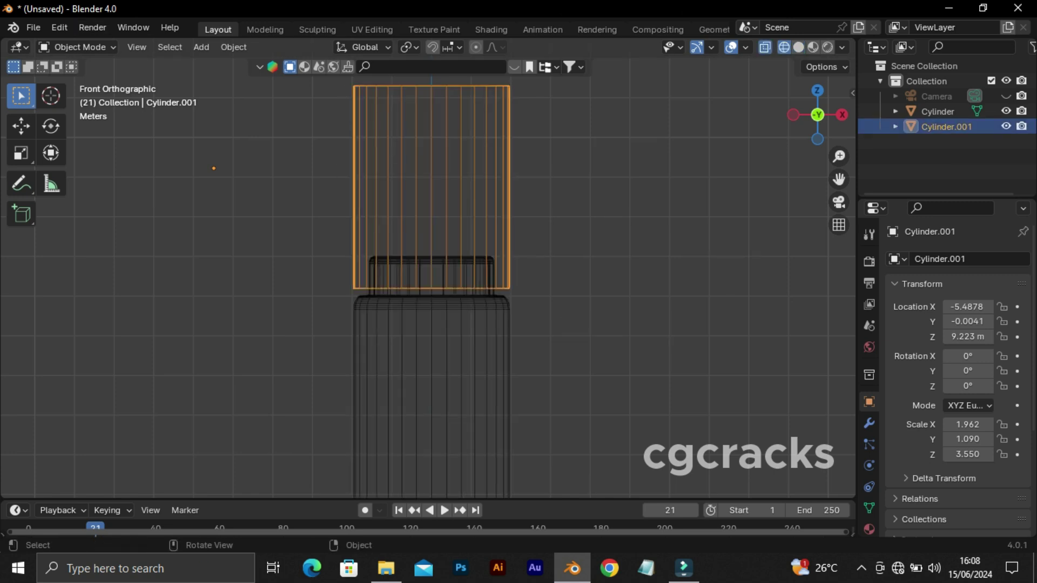
In Edit Mode, lower the cylinder's top edge ring about 3.27 m on Z.
key("Tab")
key("2")
left_click_drag(316, 73, 582, 159)
key("g")
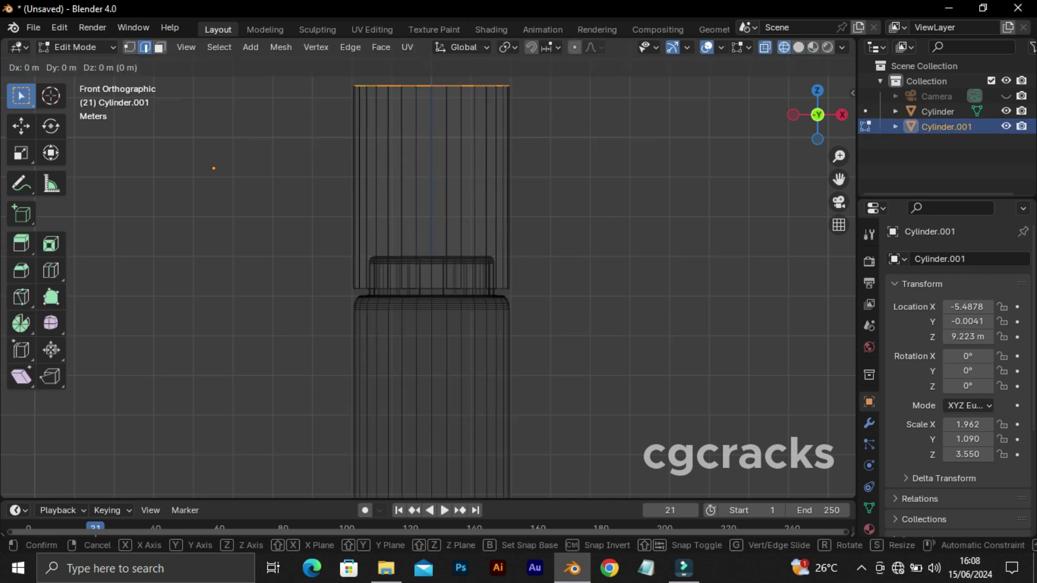
key("z")
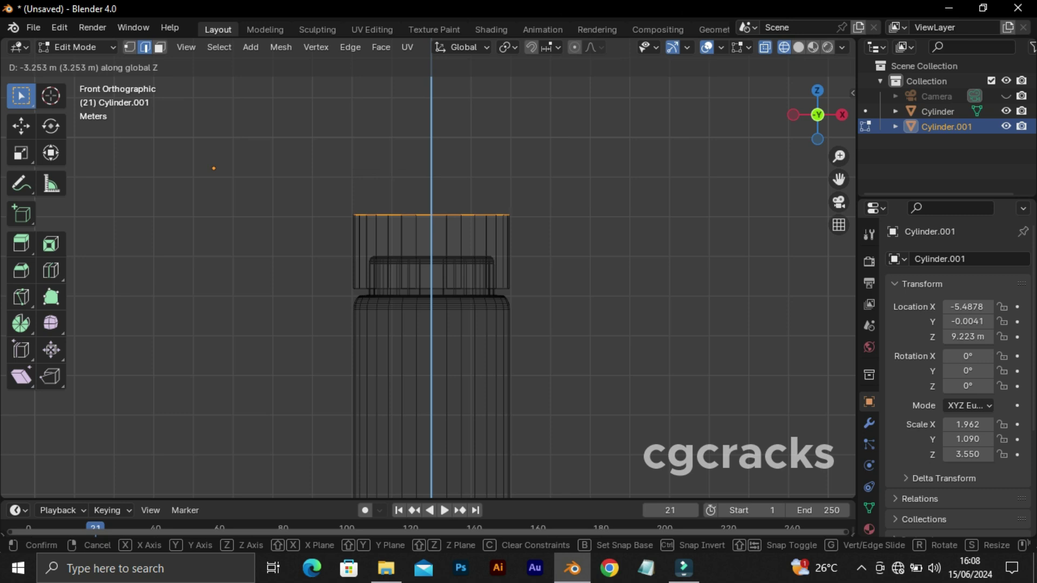
key("Return")
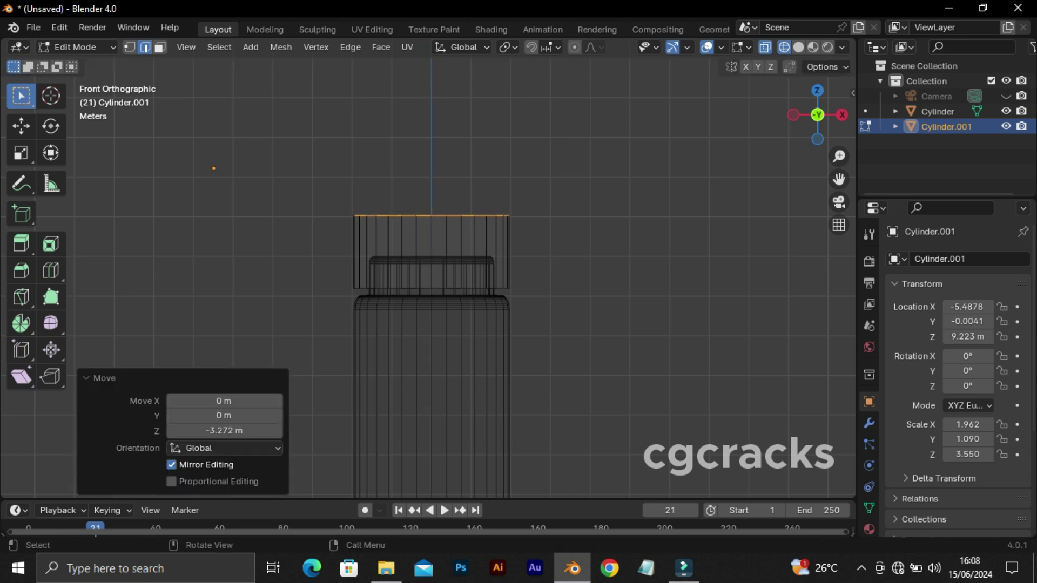
key("alt+a")
Fill the lid's open top rim with a face in a solid perspective view.
key("KP_5")
key("z")
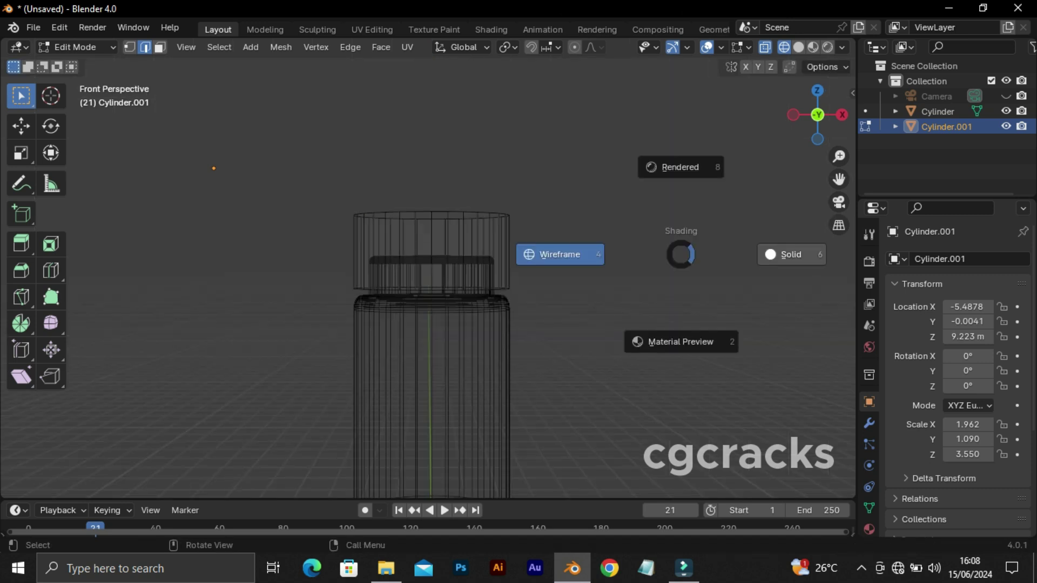
key("6")
middle_click_drag(432, 270, 448, 351)
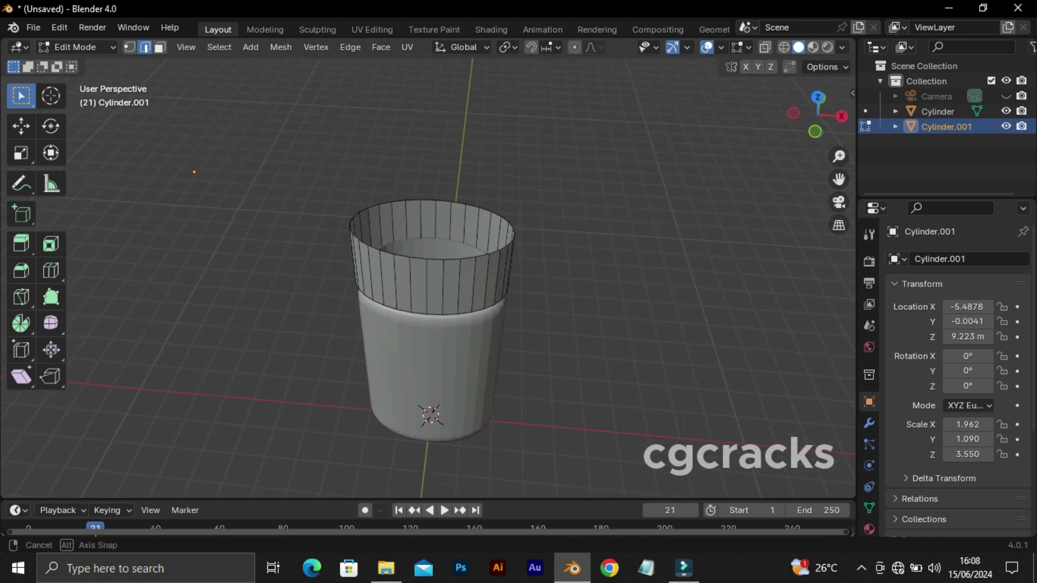
left_click(435, 260, "alt")
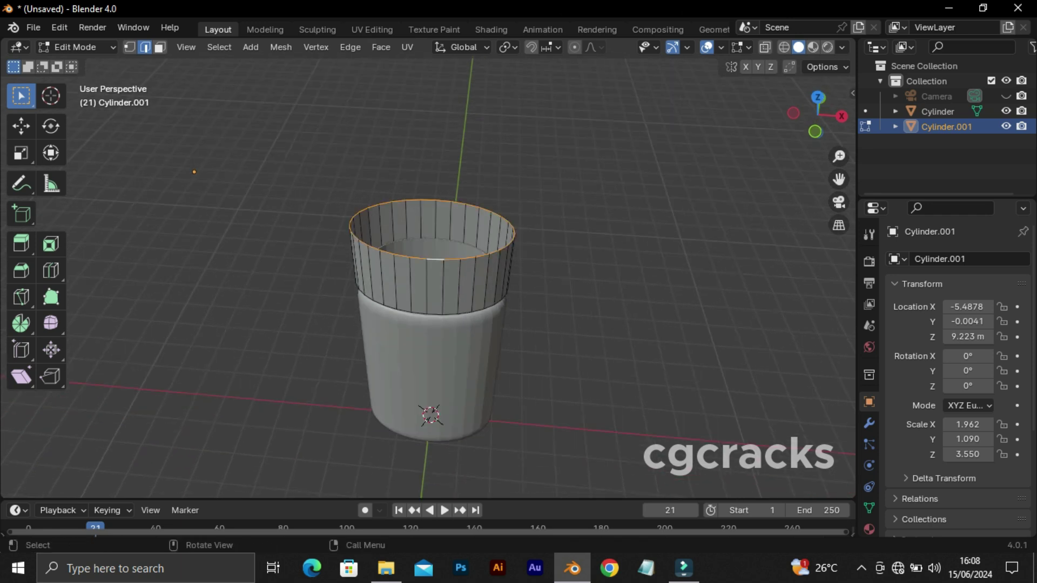
key("f")
Extrude the lid's lower rim loop and shrink it inward to 0.935.
mouse_move(194, 171)
middle_mouse_down()
mouse_move(220, 139)
mouse_move(175, 126)
mouse_move(184, 135)
middle_mouse_up()
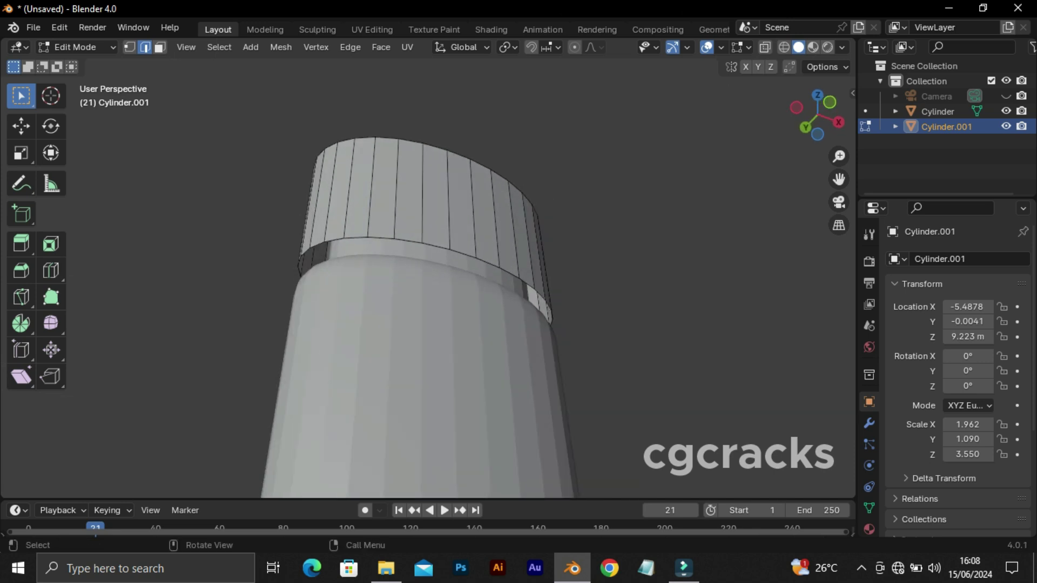
left_click(463, 253, "alt")
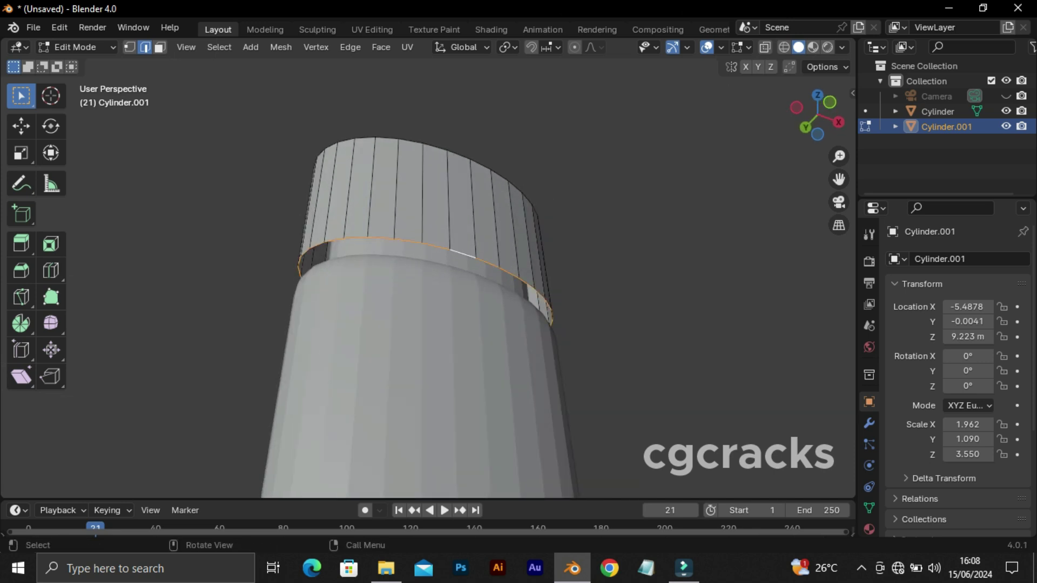
key("s")
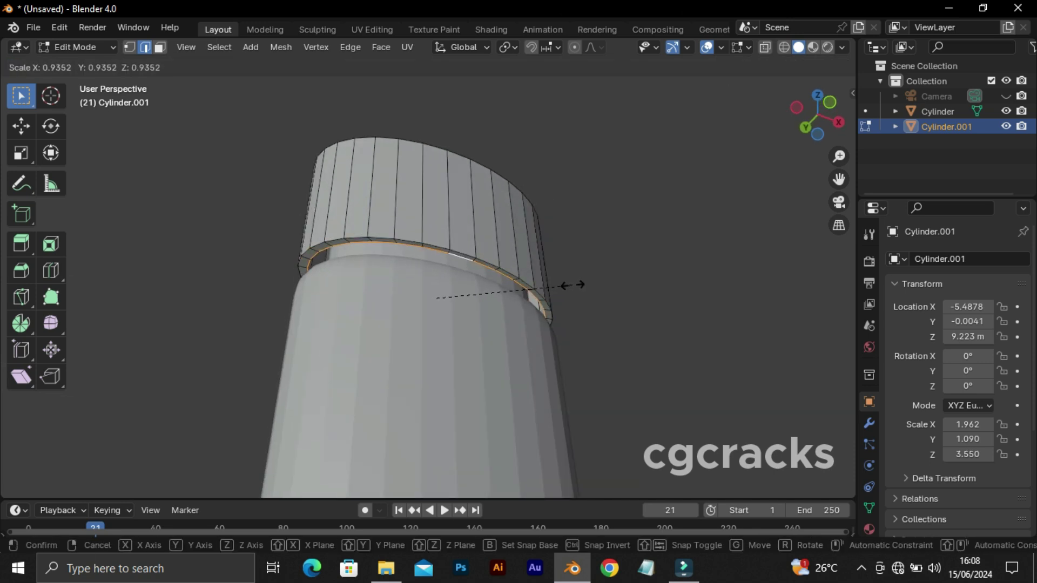
left_click(573, 285)
Raise the inset inner wall about 1.6 m on Z in front wireframe view.
key("KP_1")
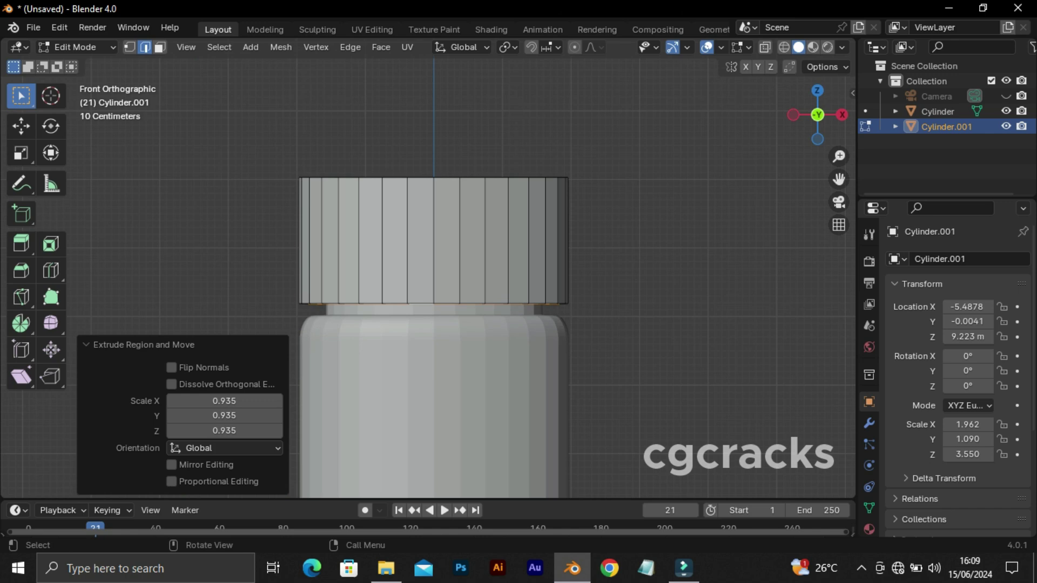
key("z")
left_click(528, 358)
mouse_move(528, 359)
middle_mouse_down()
mouse_move(532, 389)
mouse_move(532, 378)
middle_mouse_up()
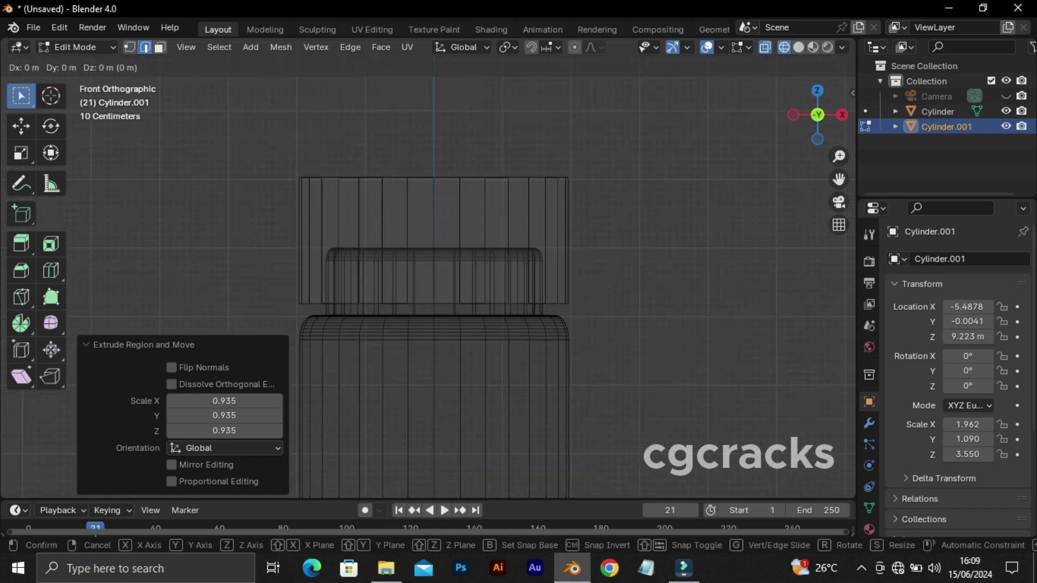
key("e")
key("z")
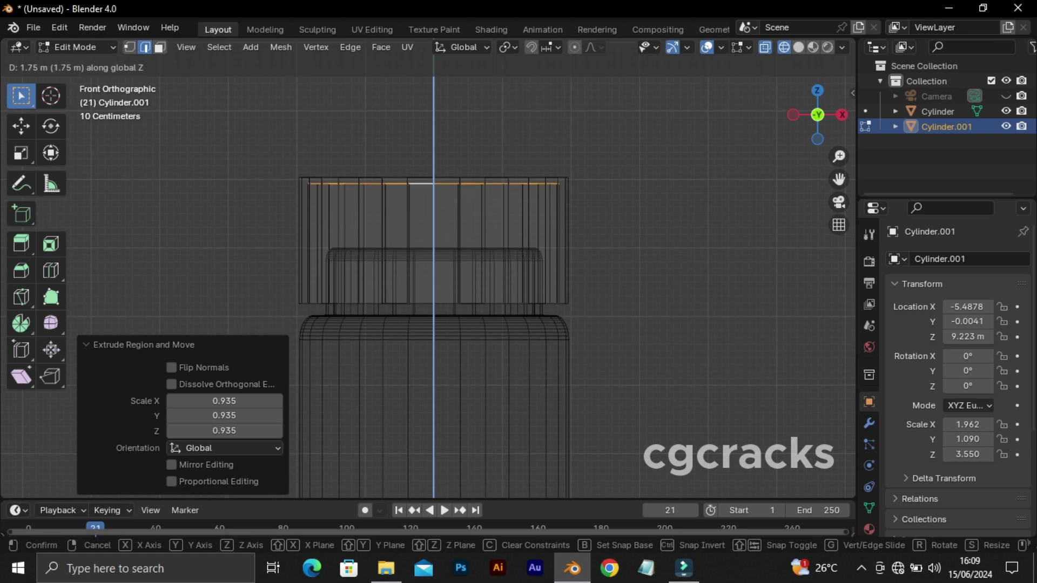
key("Return")
left_click(651, 229)
Return to solid shading and select the lid's top rim loop.
key("z")
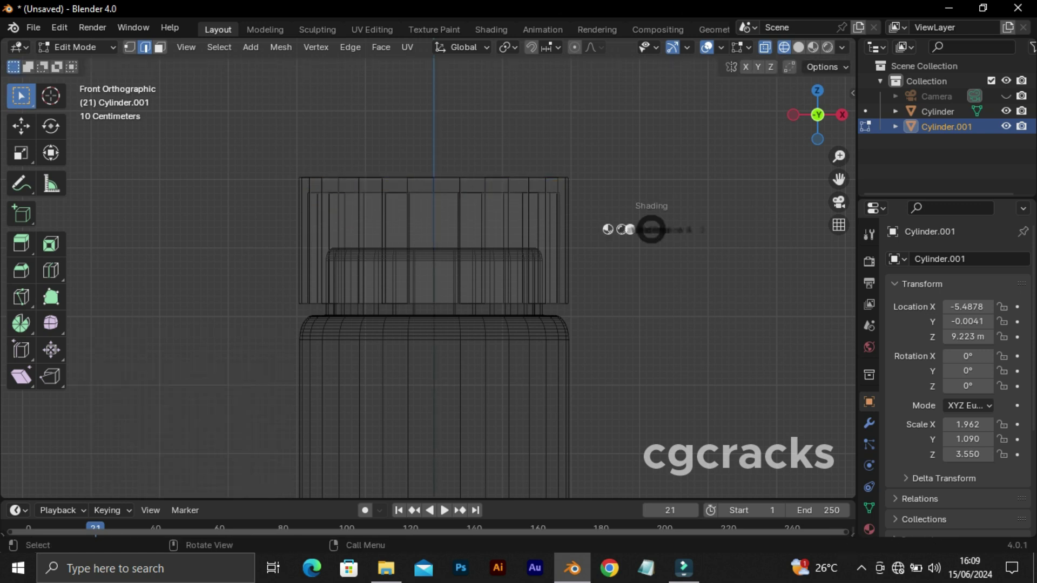
left_click(762, 229)
middle_click_drag(433, 270, 432, 227)
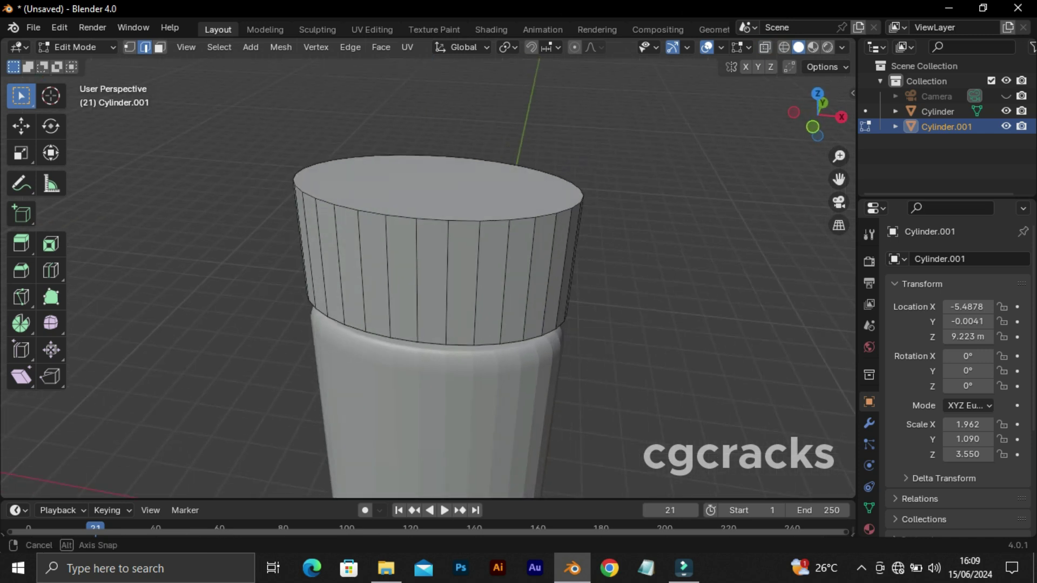
left_click(503, 227, "alt")
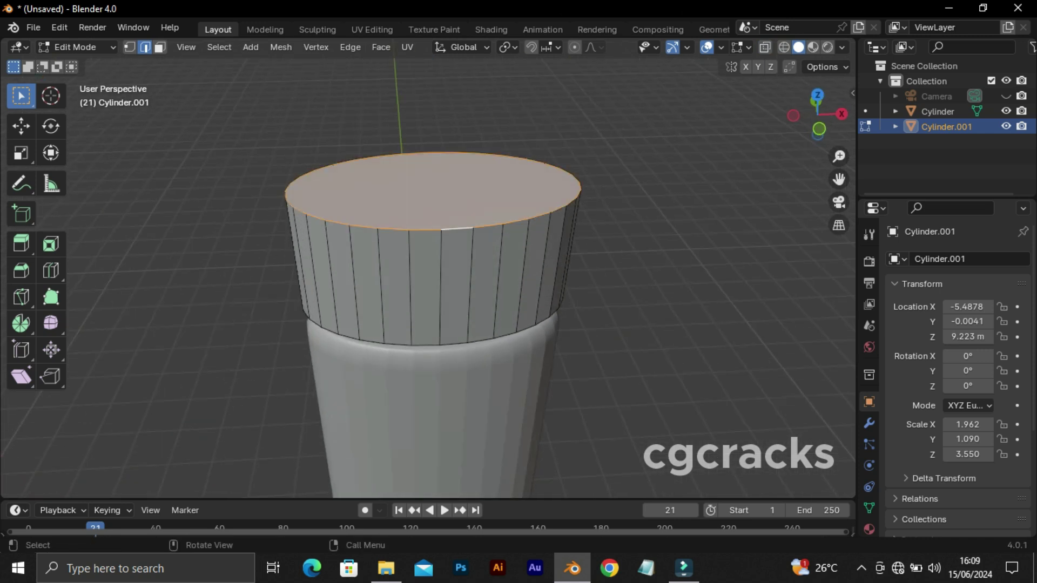
Bevel the lid's top rim and its bottom edge loop, the bottom with 10 segments.
key("ctrl+b")
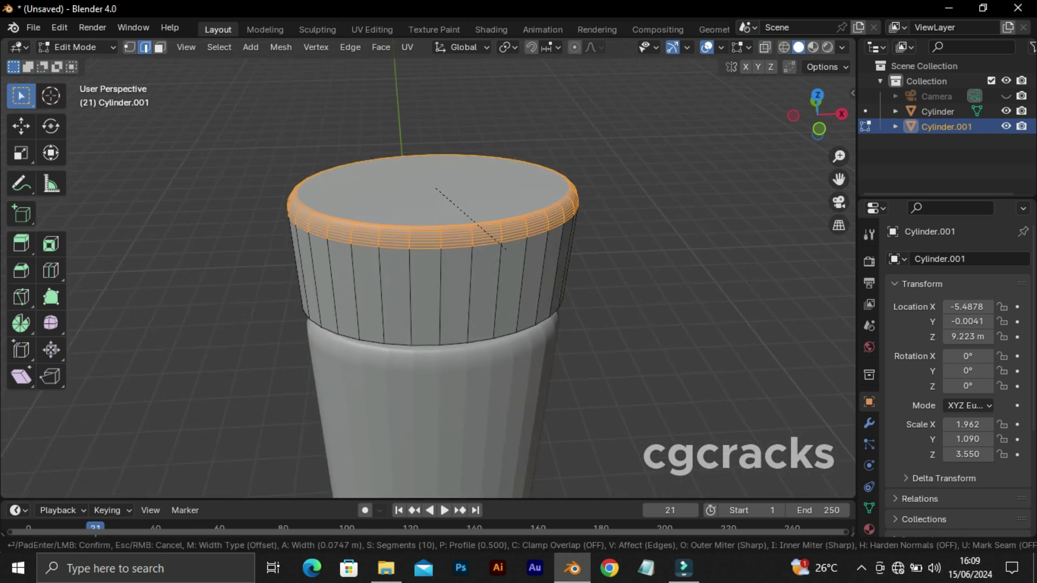
left_click(506, 254)
key("alt+a")
middle_click_drag(506, 254, 486, 227)
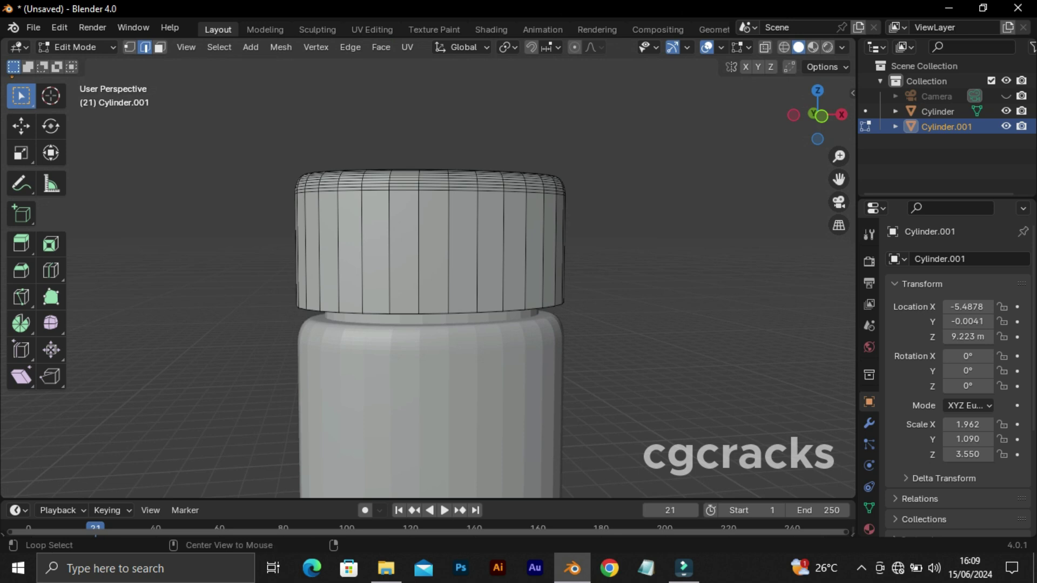
left_click(462, 312, "alt")
key("ctrl+b")
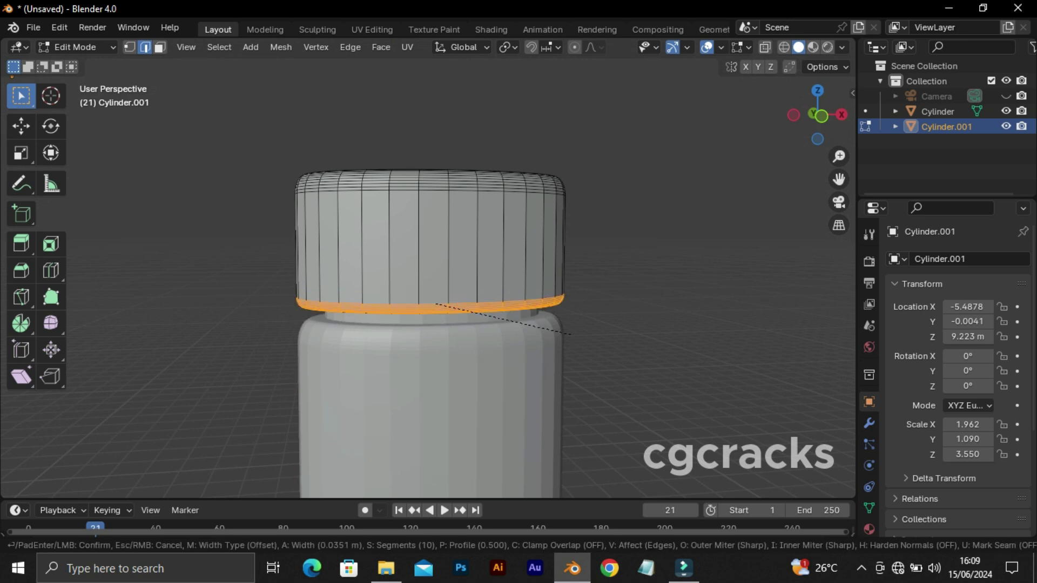
left_click(573, 334)
key("alt+a")
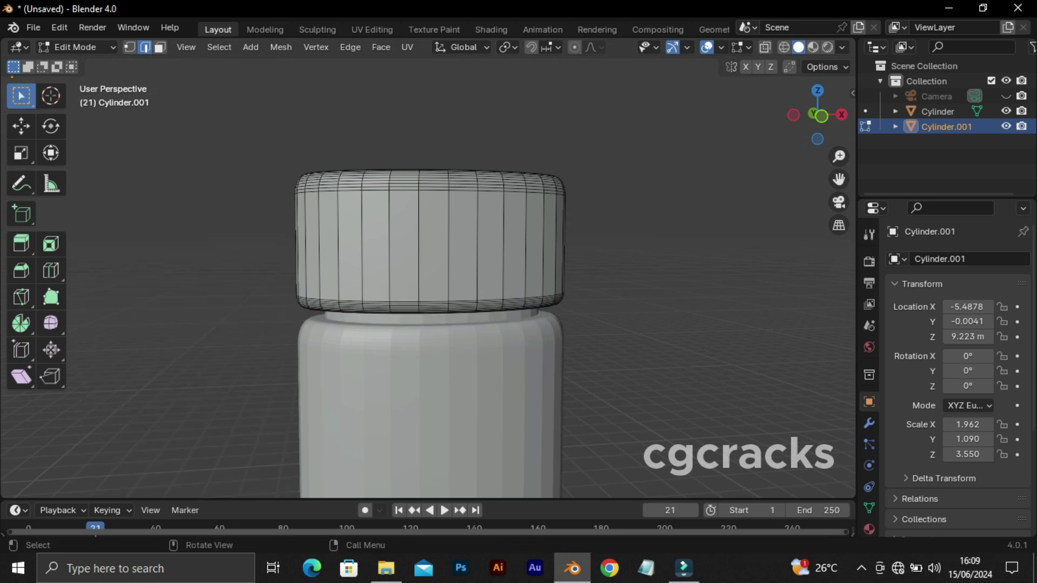
Return to Object Mode and view the whole capped jar from the front.
middle_click_drag(572, 334, 239, 213)
scroll(301, 210, "down", 5)
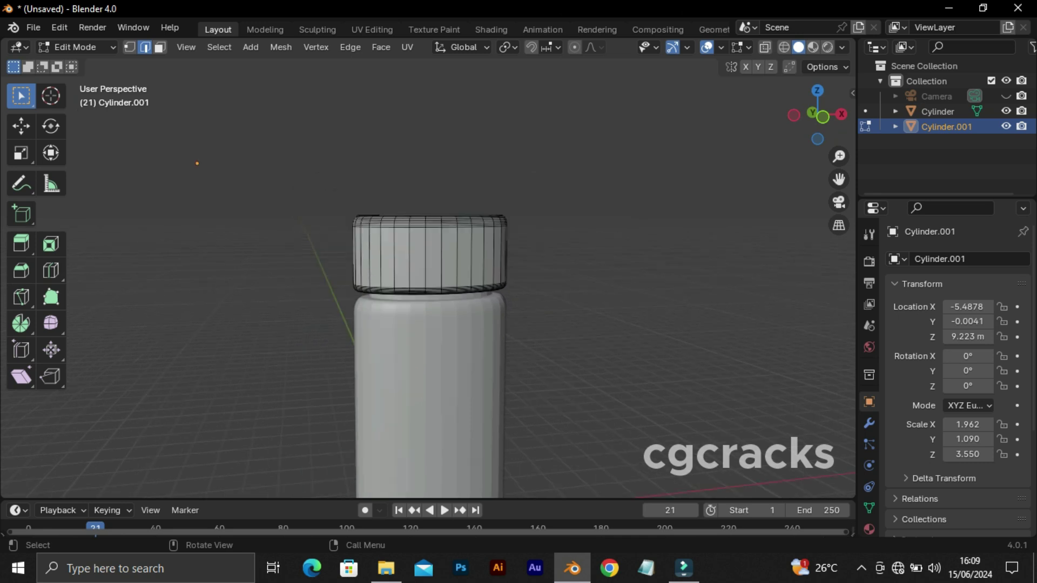
middle_click_drag(301, 210, 301, 210)
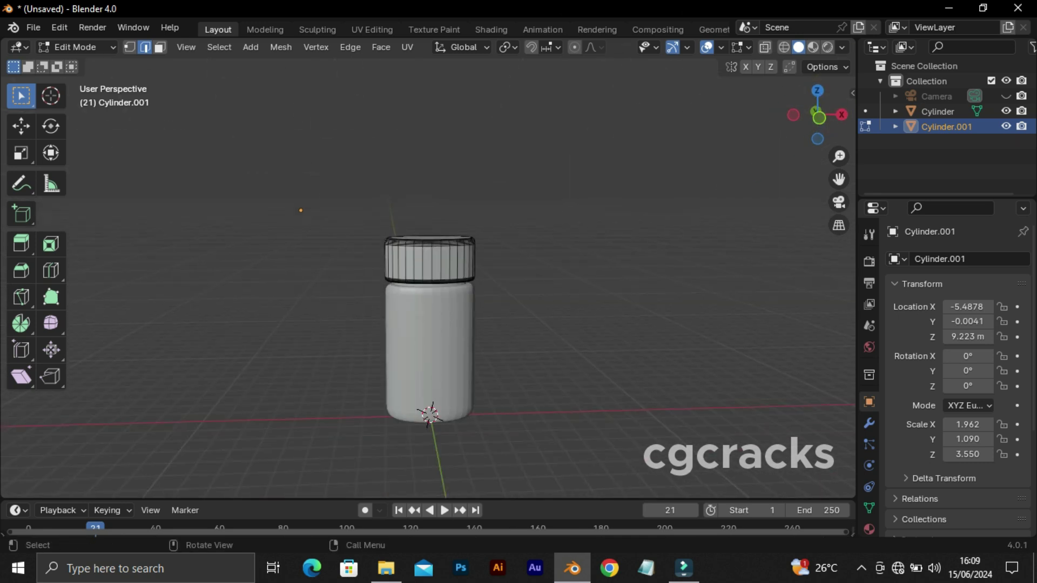
left_click(75, 47)
left_click(86, 64)
middle_click_drag(301, 210, 300, 211)
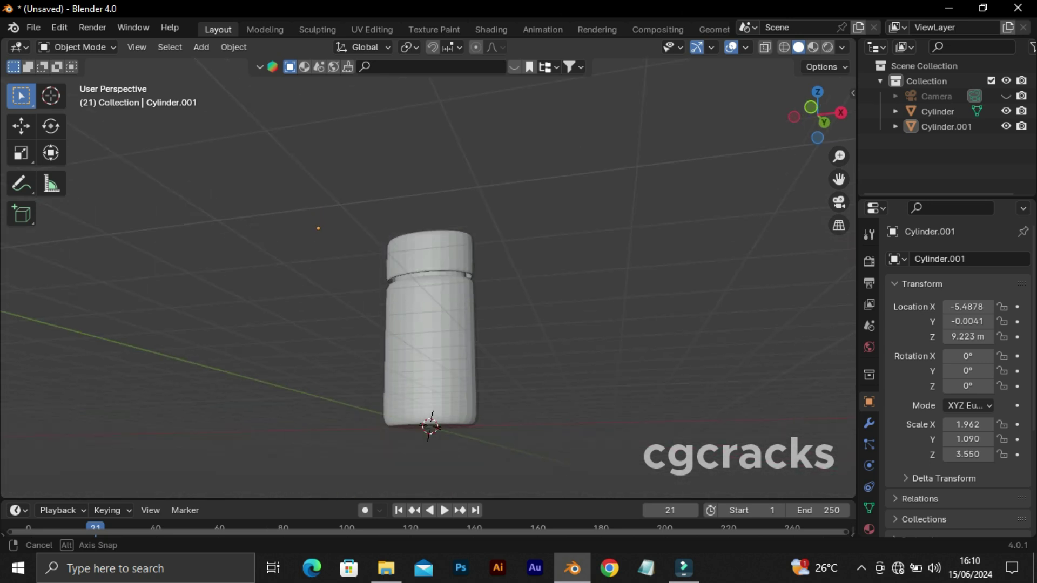
key("KP_1")
In the jar body's Edit Mode, add two loop cuts close together near its top.
left_click(431, 378)
scroll(431, 371, "up", 2)
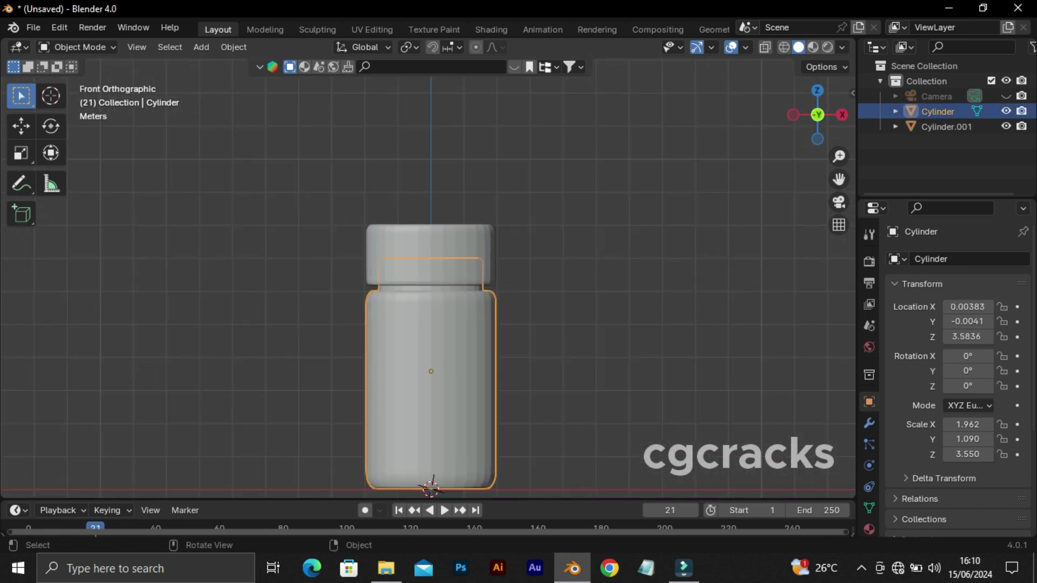
key("shift")
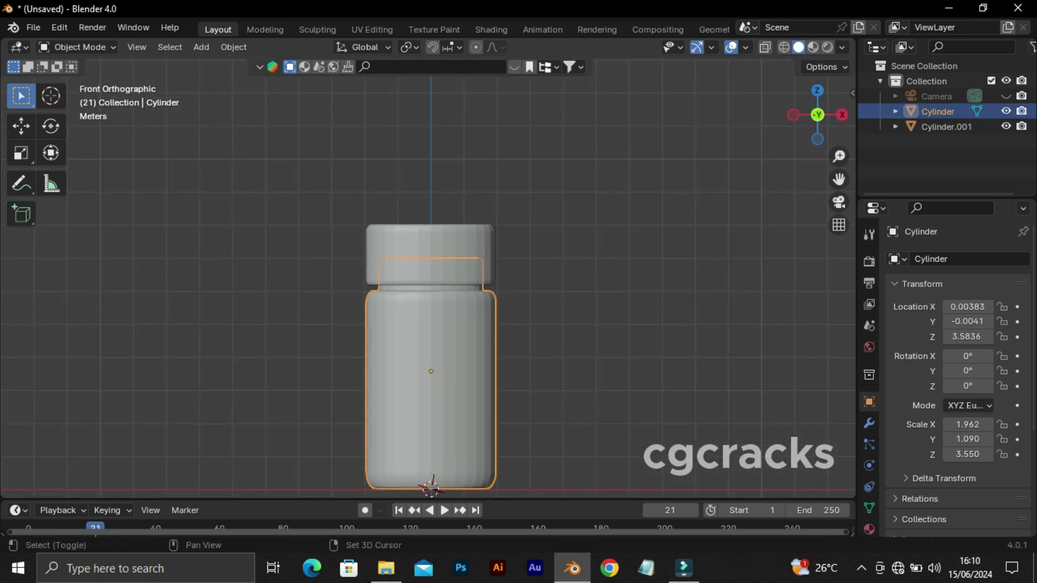
key("Tab")
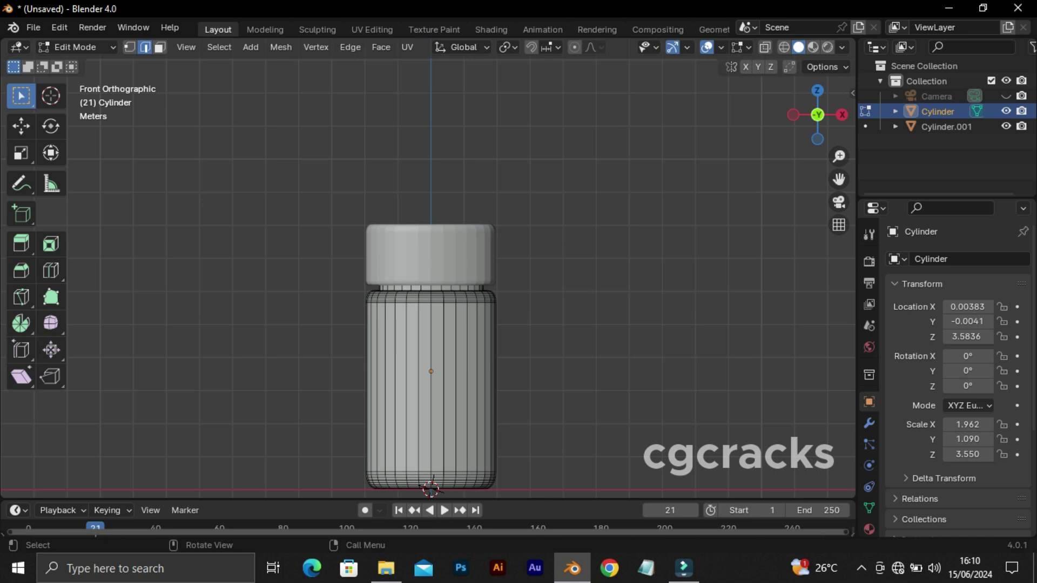
key("Tab")
key("Tab")
key("ctrl+r")
left_click(444, 387)
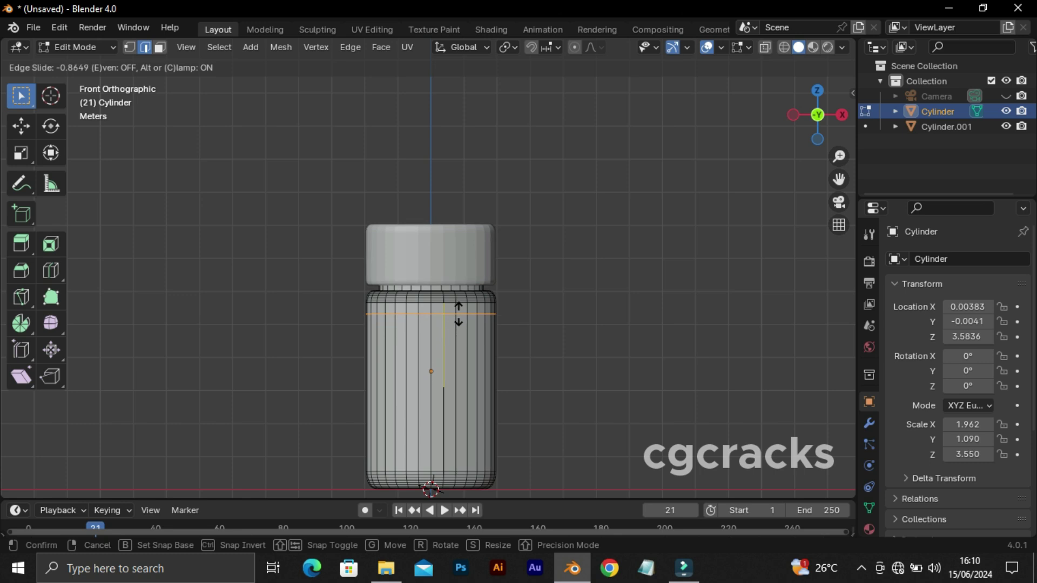
left_click(458, 317)
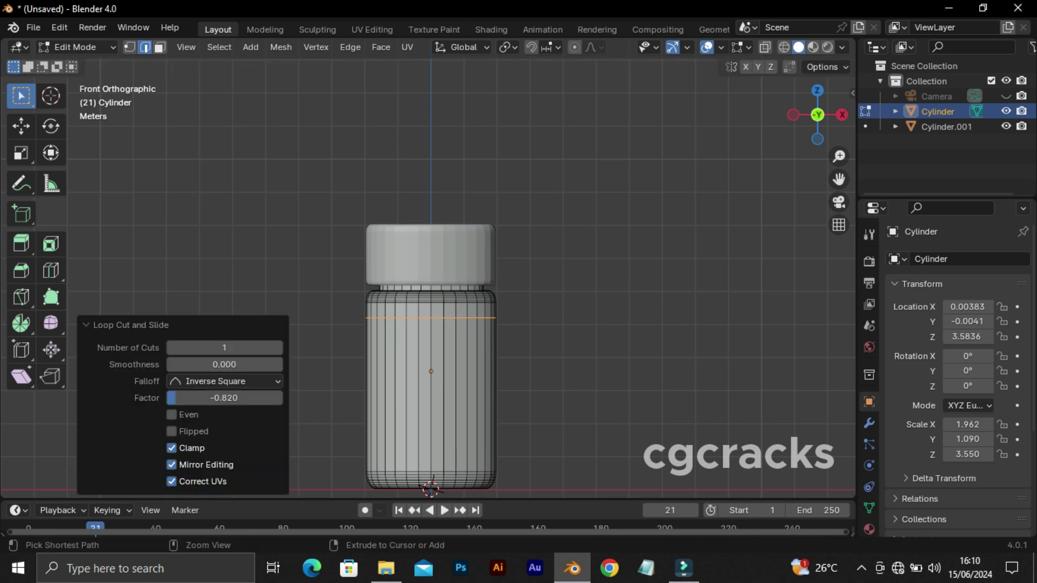
key("ctrl+r")
left_click(489, 391)
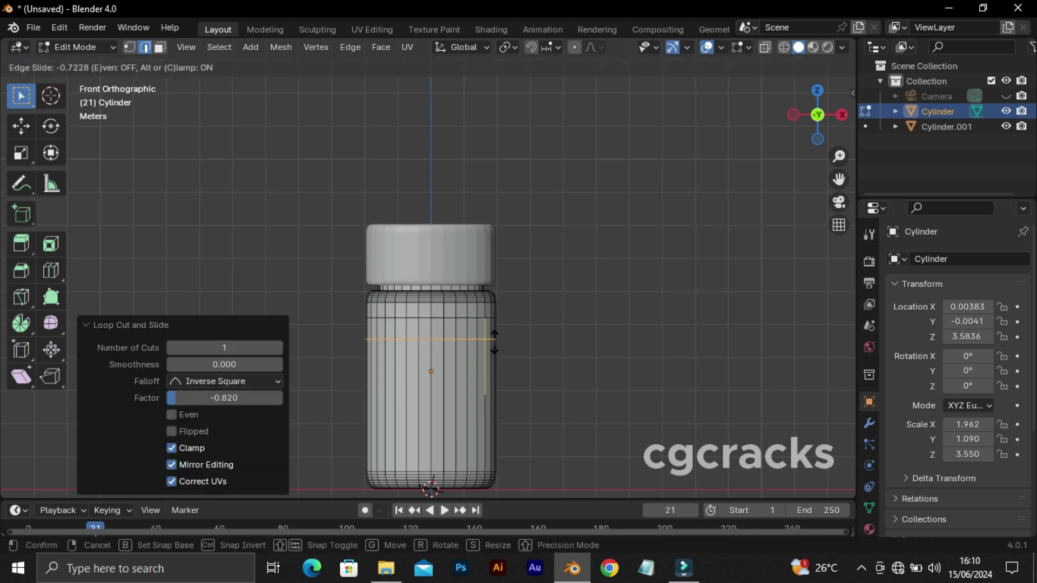
left_click(495, 339)
left_click(496, 300)
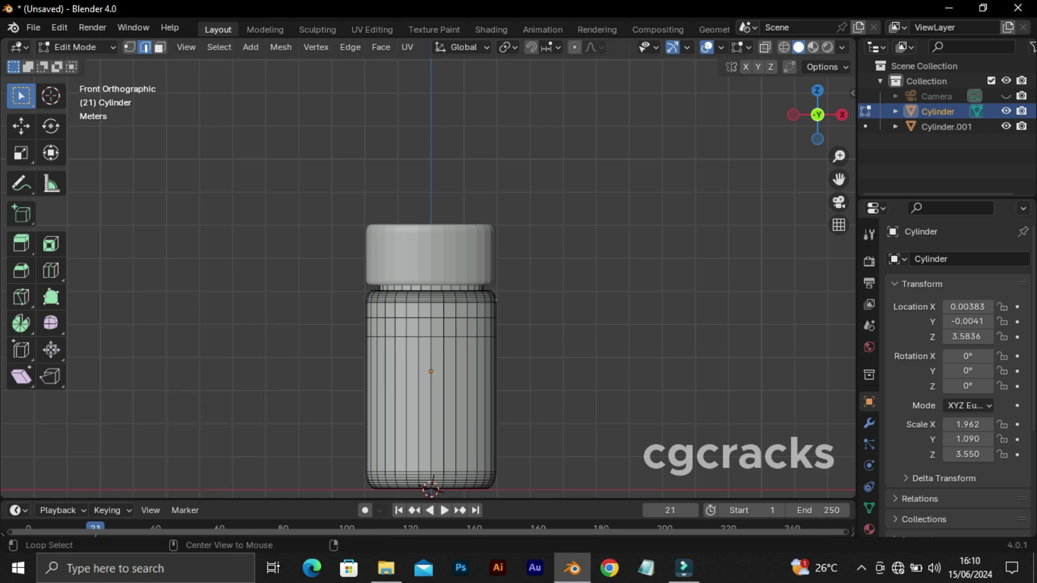
Separate the face ring between the new loops into Cylinder.002 and return to Object Mode.
key("3")
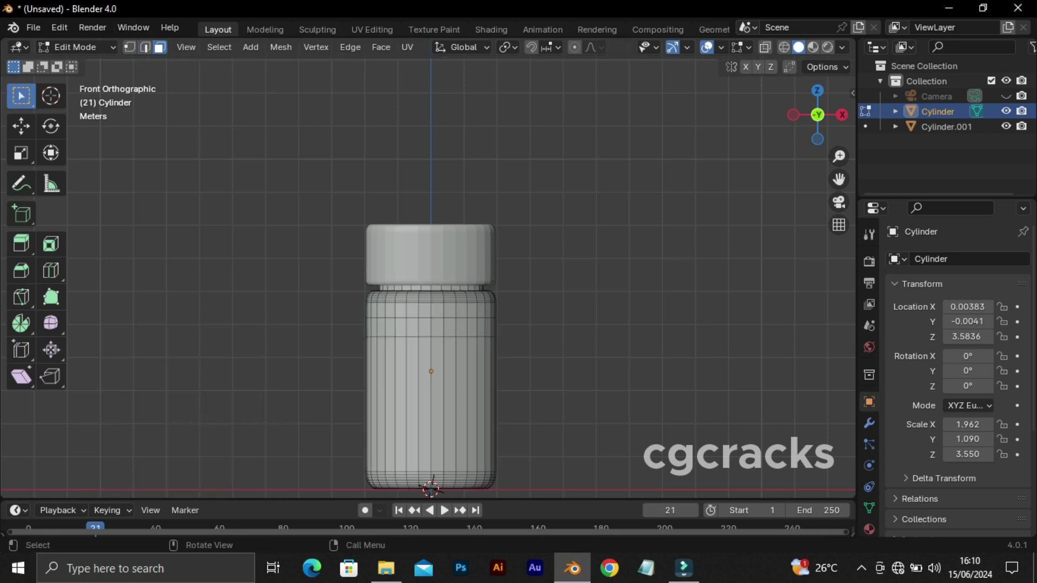
left_click(450, 327, "alt")
key("p")
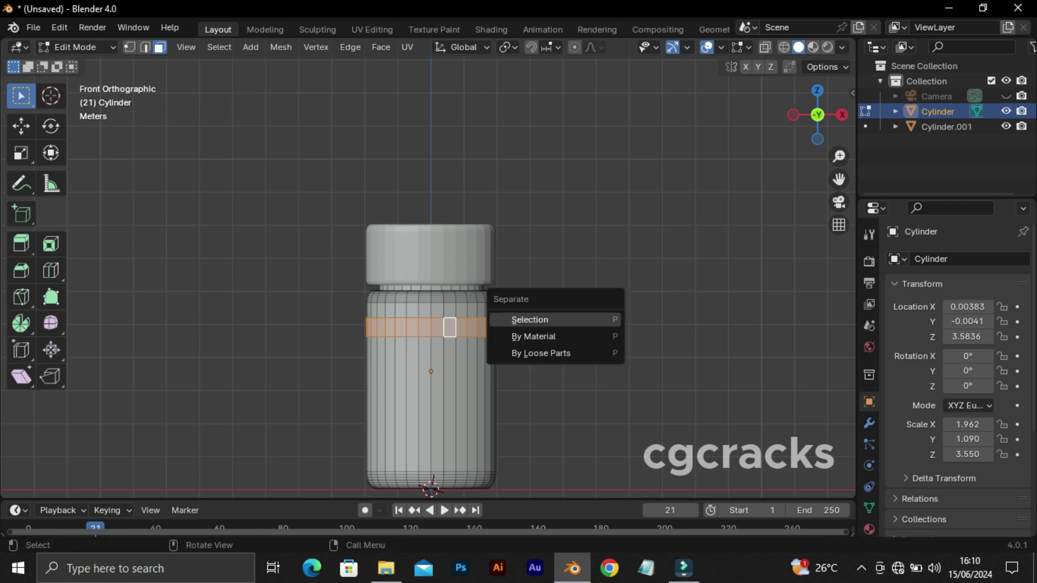
key("Return")
left_click(76, 47)
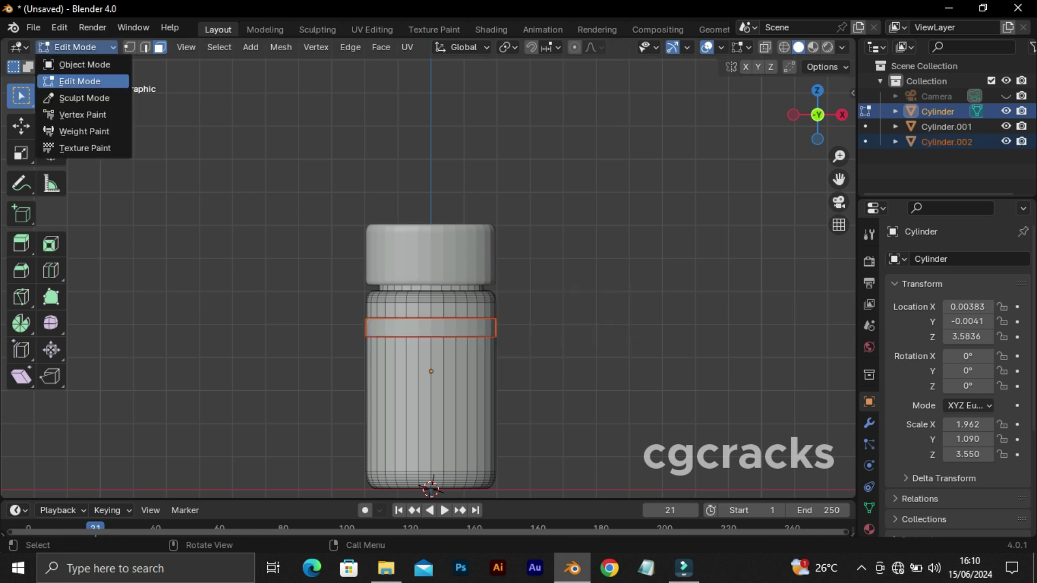
left_click(81, 65)
left_click(947, 141)
left_click(938, 111)
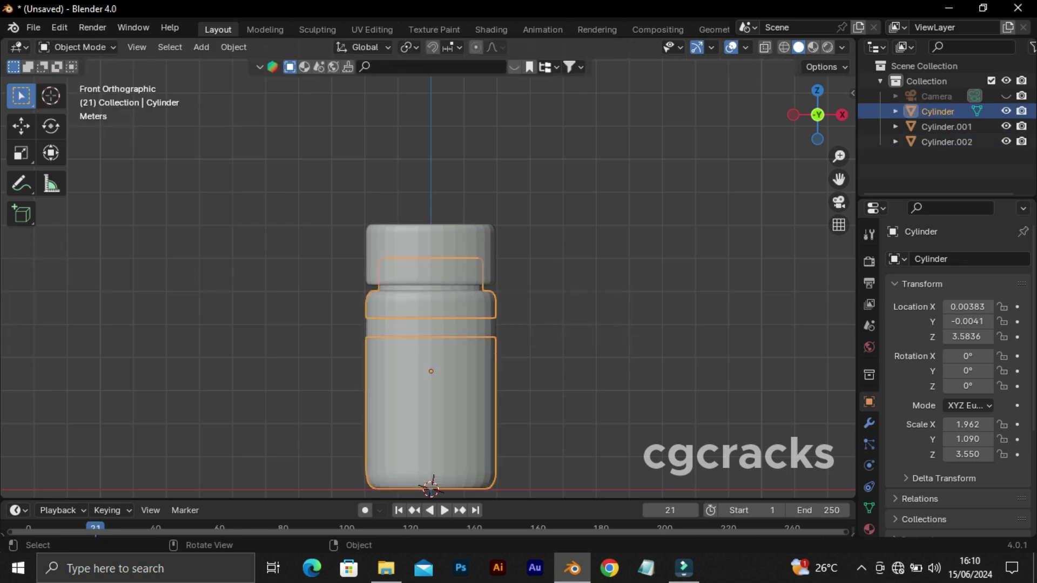
key("alt+a")
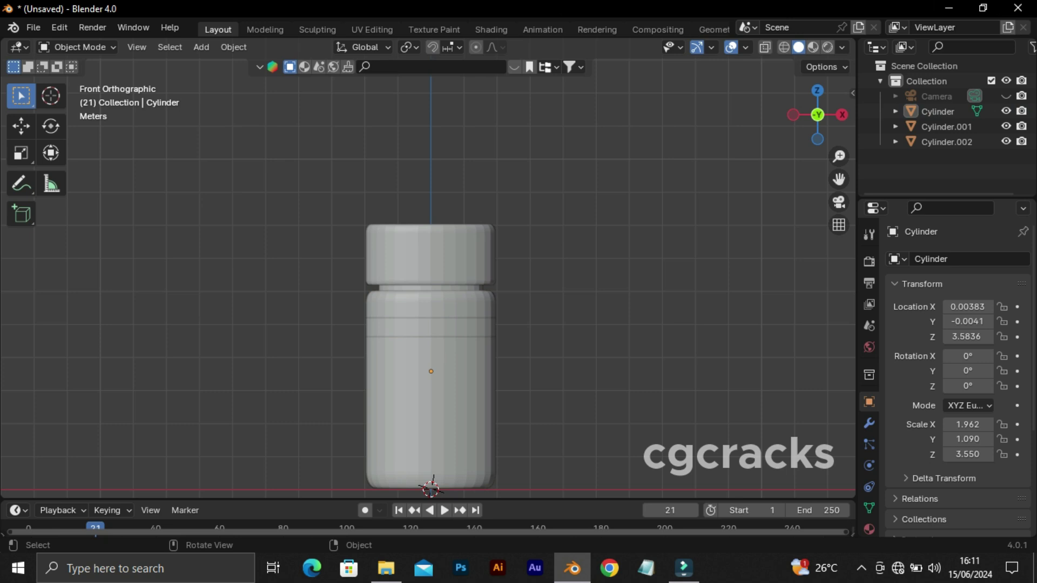
Add eight evenly spaced horizontal loop cuts down the jar body.
key("ctrl+z")
key("Tab")
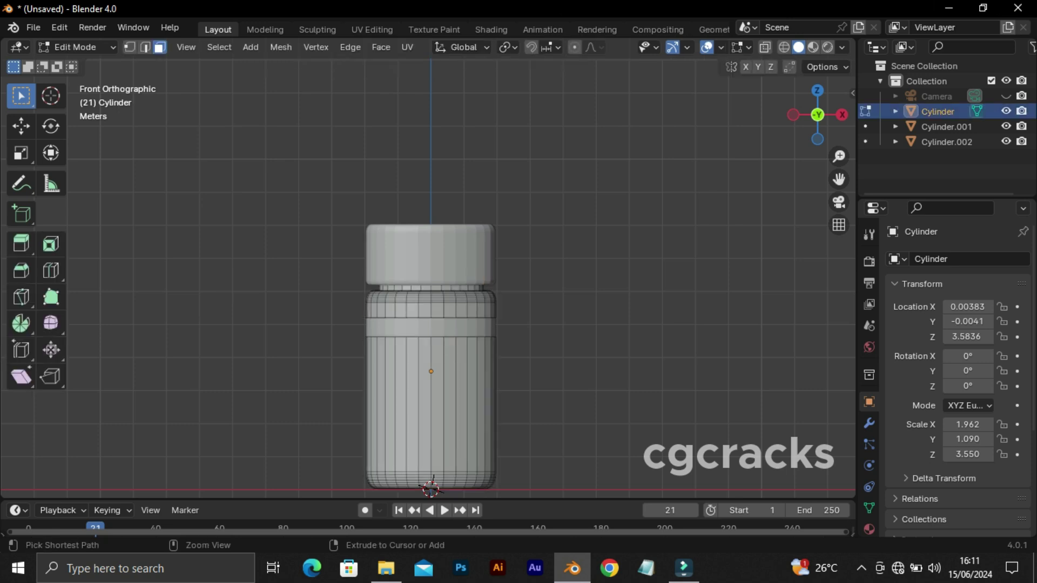
key("ctrl+r")
left_click(549, 404)
right_click(549, 404)
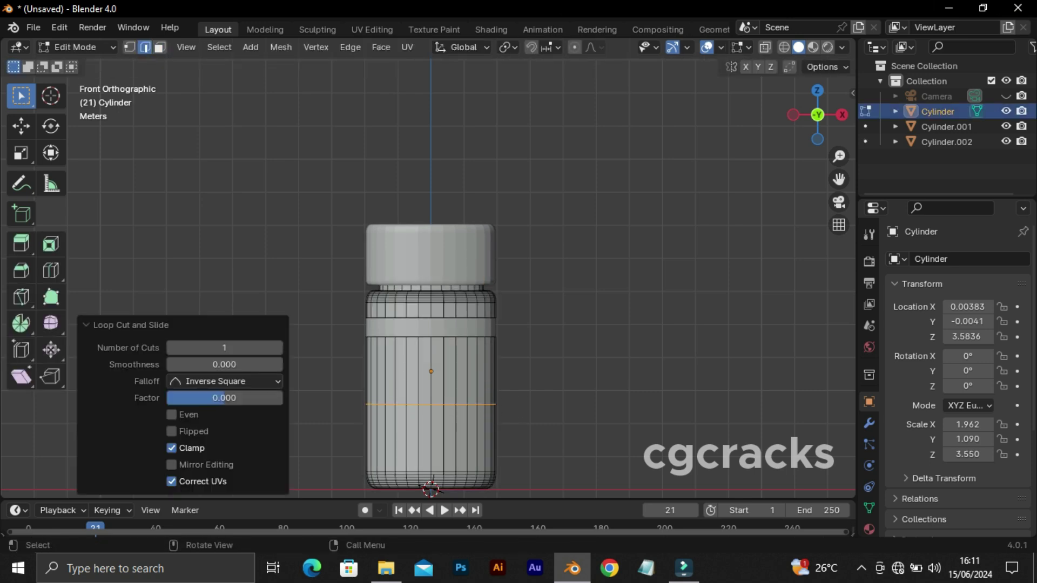
left_click_drag(225, 348, 259, 353)
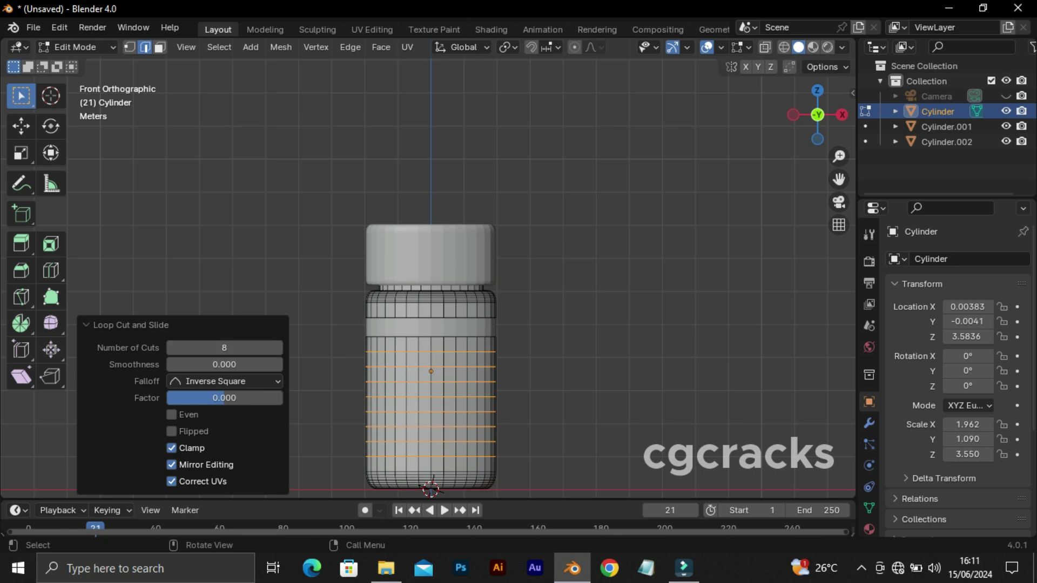
key("alt+a")
Box-select a block of body faces and widen it into a full-width band.
middle_click_drag(431, 378, 428, 278, "shift")
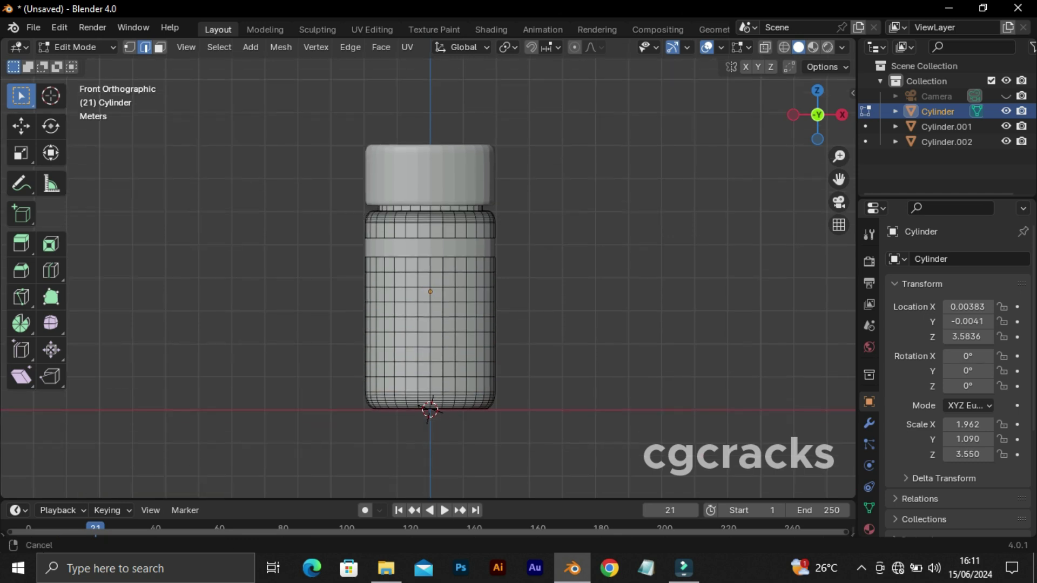
key("b")
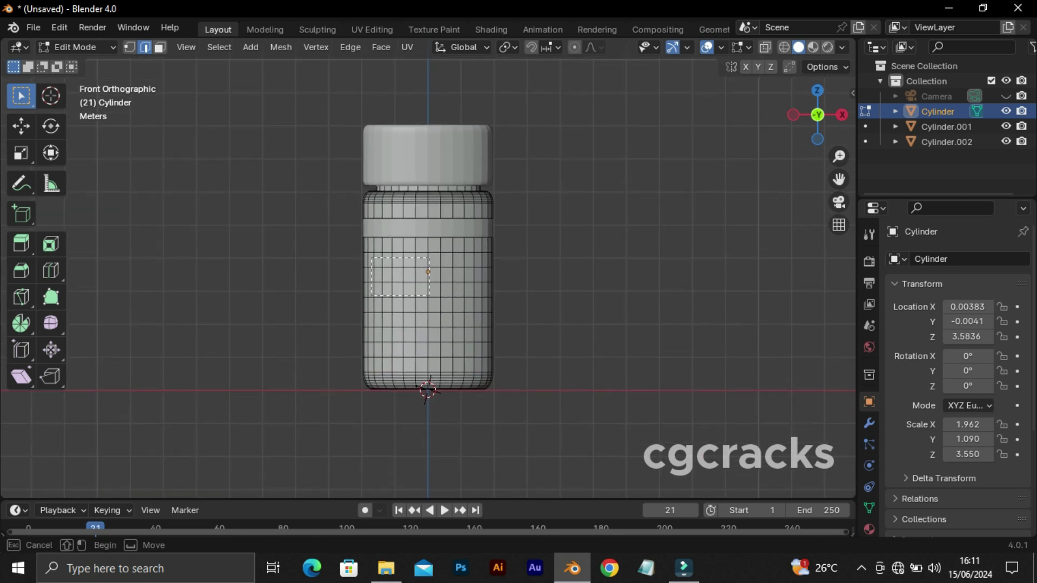
left_click_drag(371, 258, 486, 326)
scroll(486, 326, "up", 3)
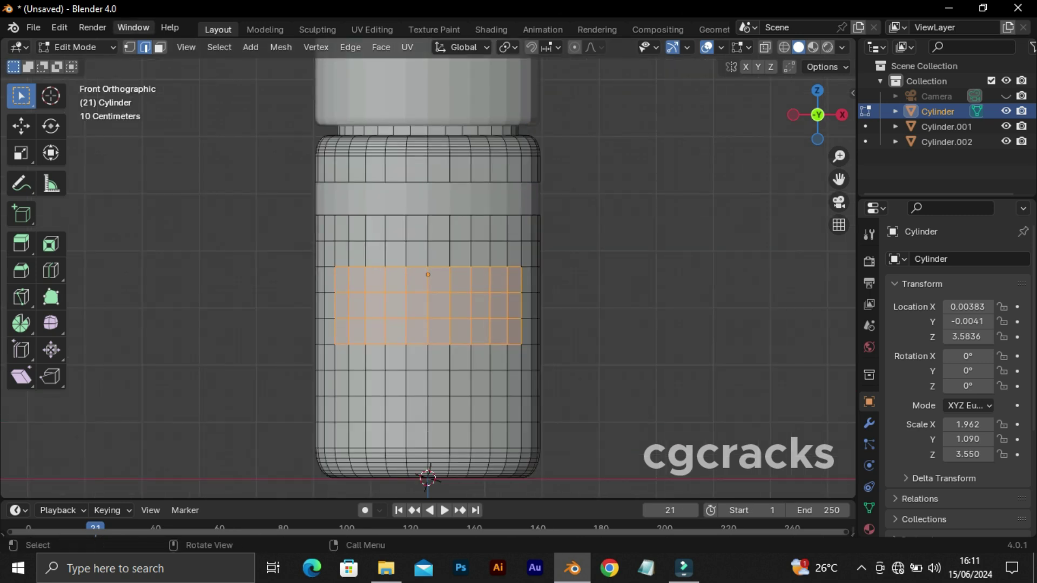
key("3")
key("b")
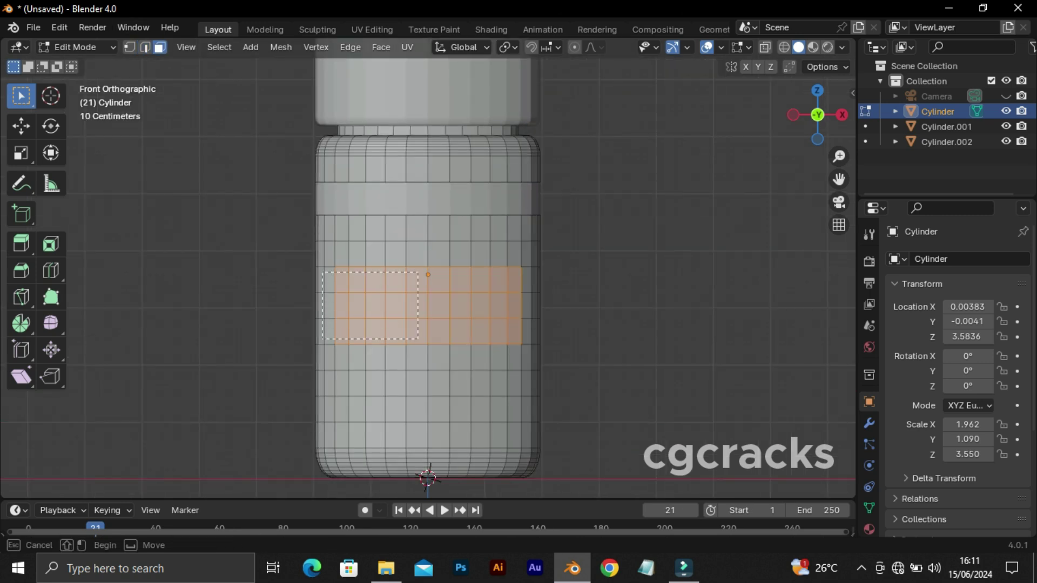
left_click_drag(320, 270, 539, 372)
key("alt+a")
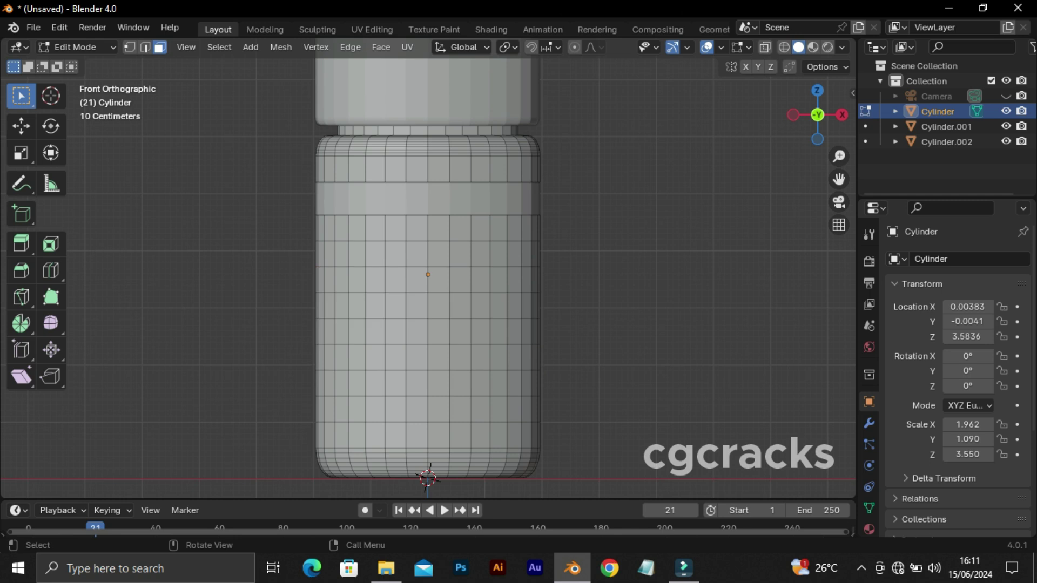
Reselect a wide middle band of faces and separate it into Cylinder.003.
key("b")
left_click_drag(323, 268, 528, 336)
key("alt+a")
scroll(428, 276, "up", 1)
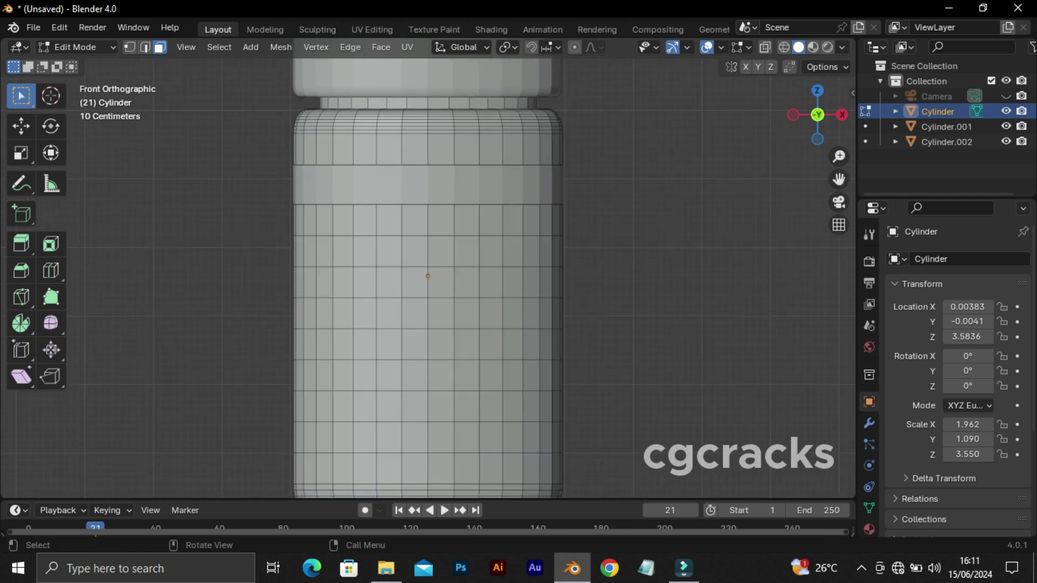
key("b")
mouse_move(301, 277)
left_mouse_down()
mouse_move(558, 317)
mouse_move(557, 344)
left_mouse_up()
scroll(428, 275, "down", 3)
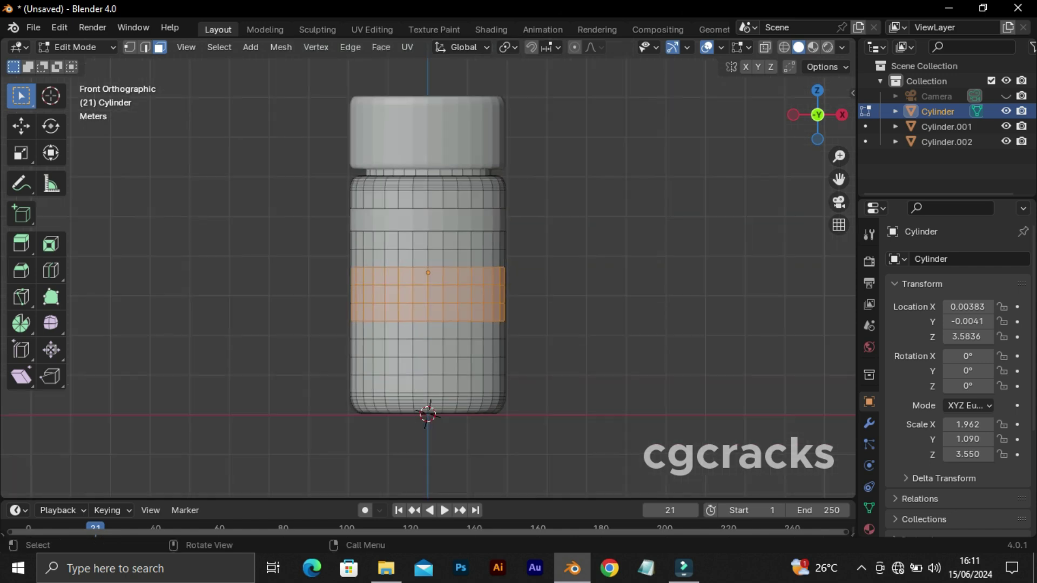
mouse_move(428, 276)
middle_mouse_down()
mouse_move(410, 270)
mouse_move(567, 292)
middle_mouse_up()
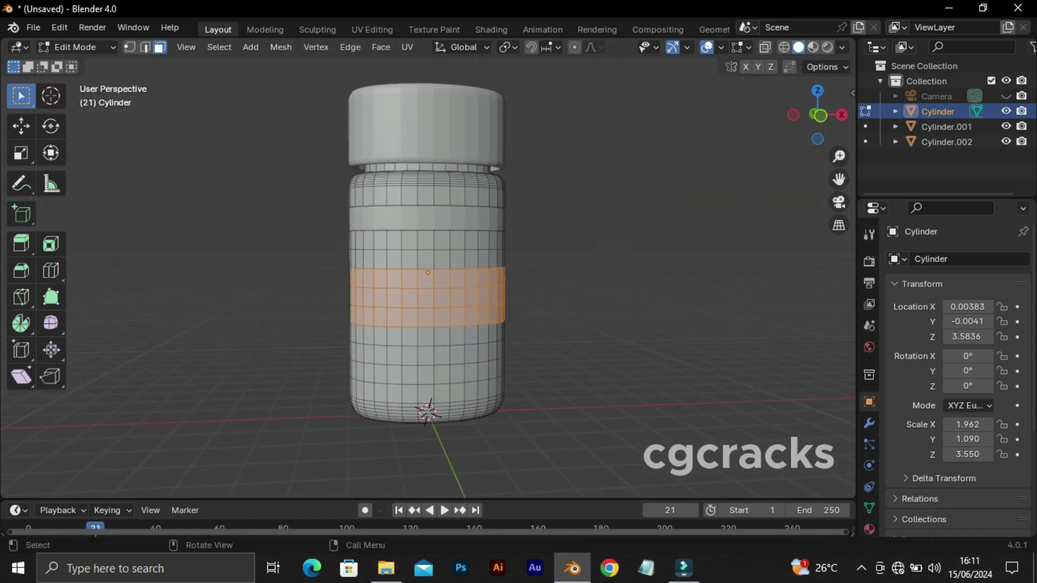
key("p")
left_click(573, 292)
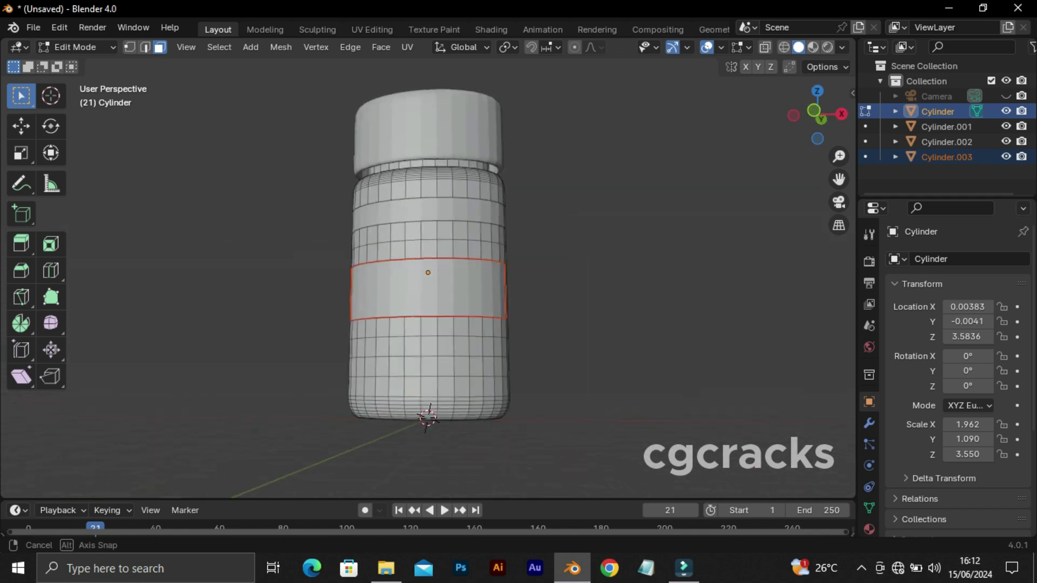
Return to Object Mode, go to the front view, and shade the cap smooth.
key("Tab")
mouse_move(428, 270)
middle_mouse_down()
mouse_move(438, 232)
mouse_move(443, 243)
middle_mouse_up()
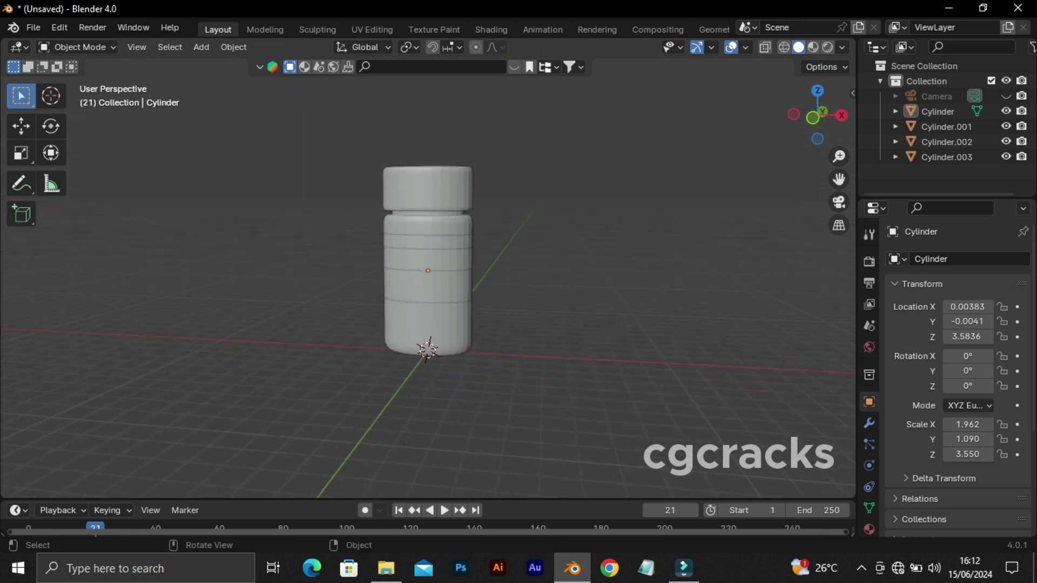
key("KP_1")
scroll(427, 270, "up", 1)
scroll(428, 271, "up", 2)
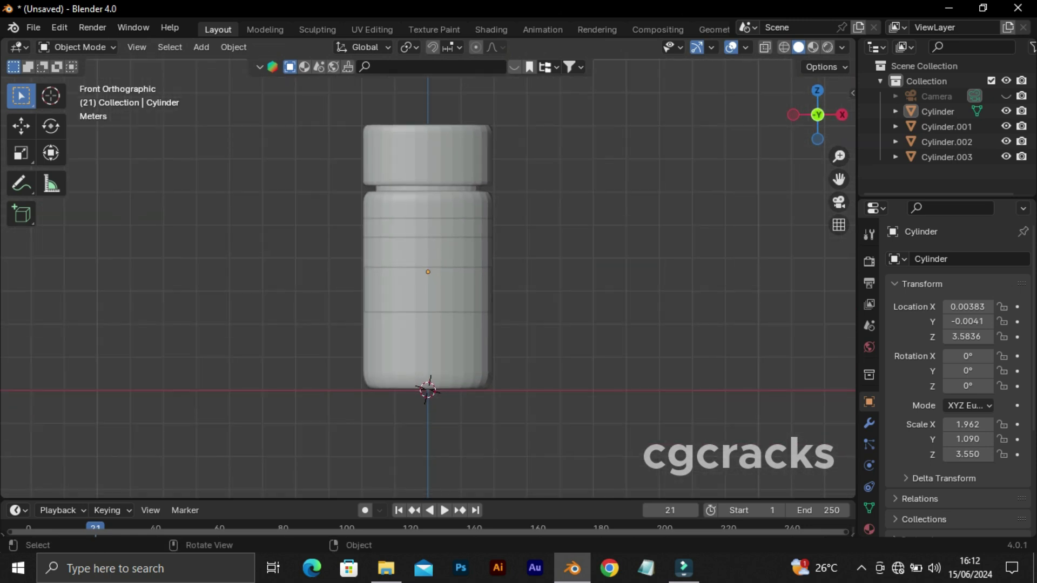
left_click(382, 156)
right_click(382, 155)
left_click(383, 156)
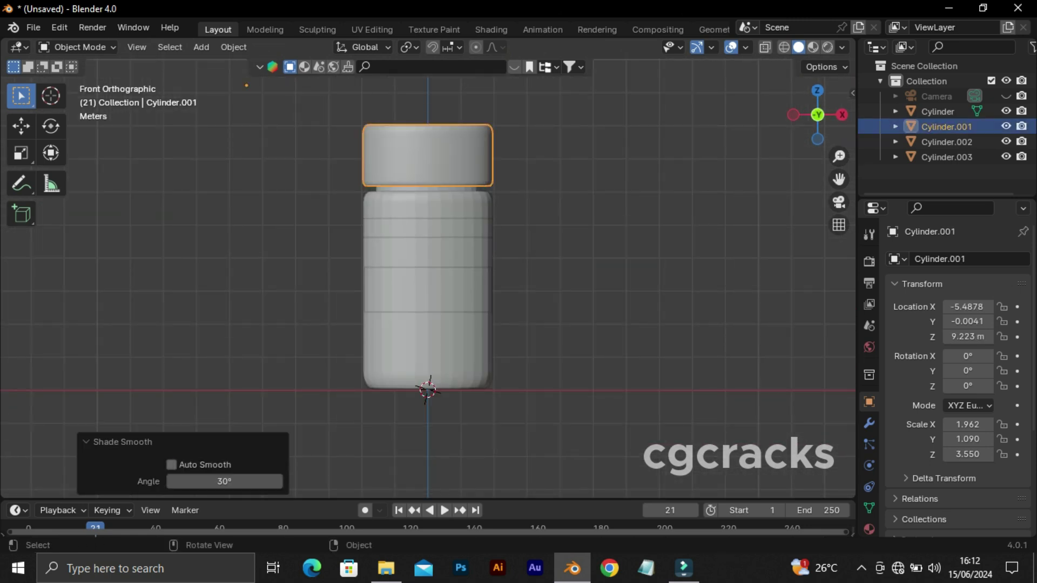
Shade the jar body smooth with Auto Smooth on, then shade the neck ring smooth.
left_click(383, 206)
right_click(382, 207)
left_click(382, 207)
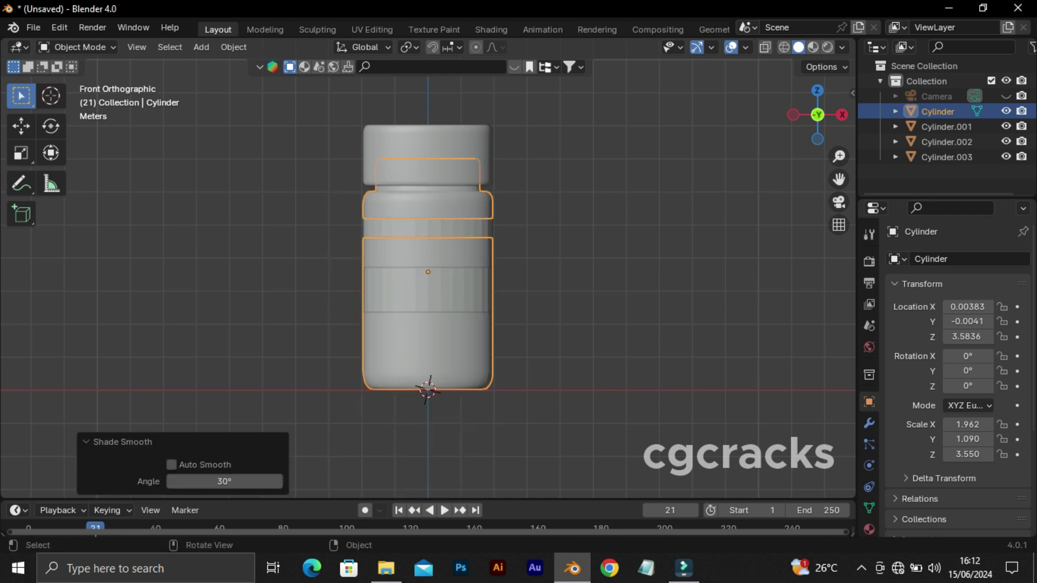
left_click(171, 465)
left_click(383, 228)
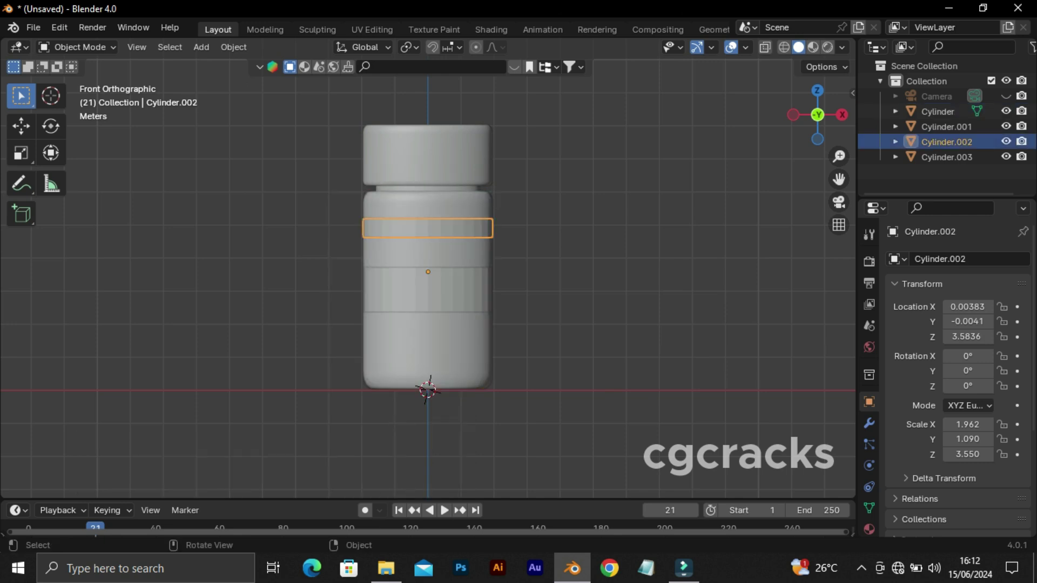
right_click(382, 228)
left_click(382, 226)
Shade the label band Cylinder.003 smooth and clear the selection.
left_click(427, 291)
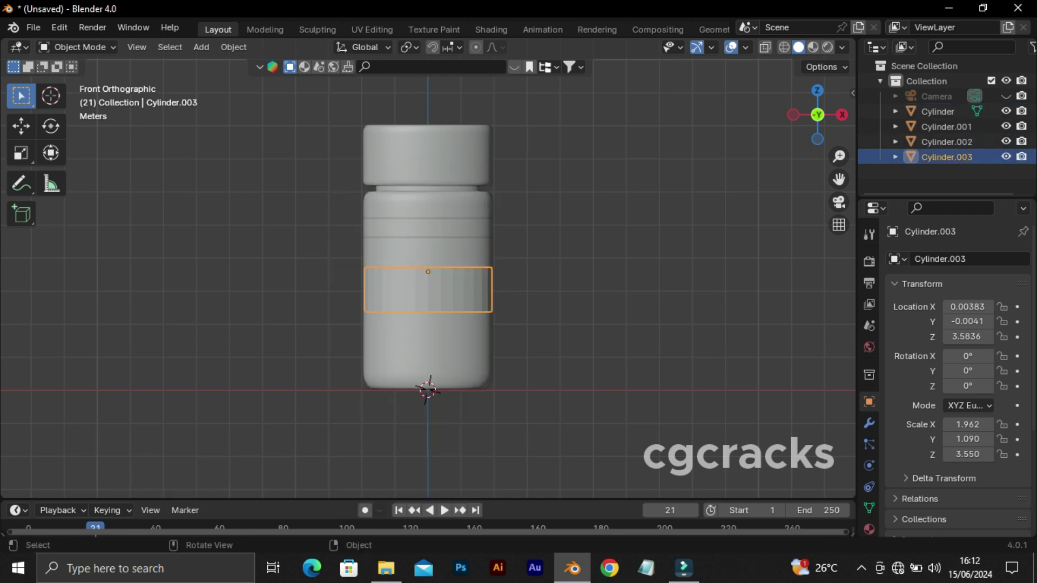
right_click(427, 284)
left_click(389, 252)
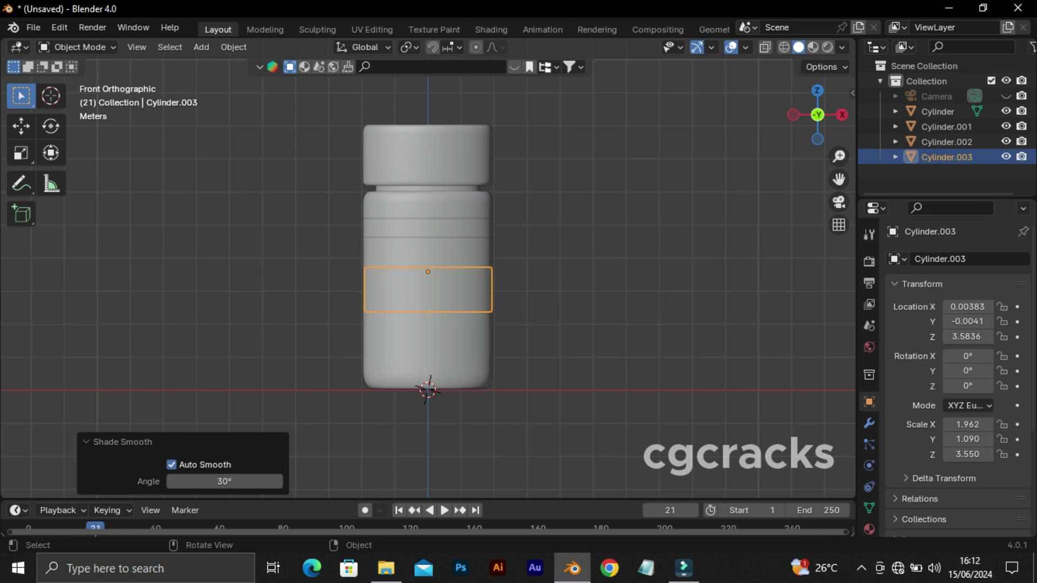
key("alt+a")
mouse_move(432, 216)
middle_mouse_down()
mouse_move(459, 270)
mouse_move(486, 281)
middle_mouse_up()
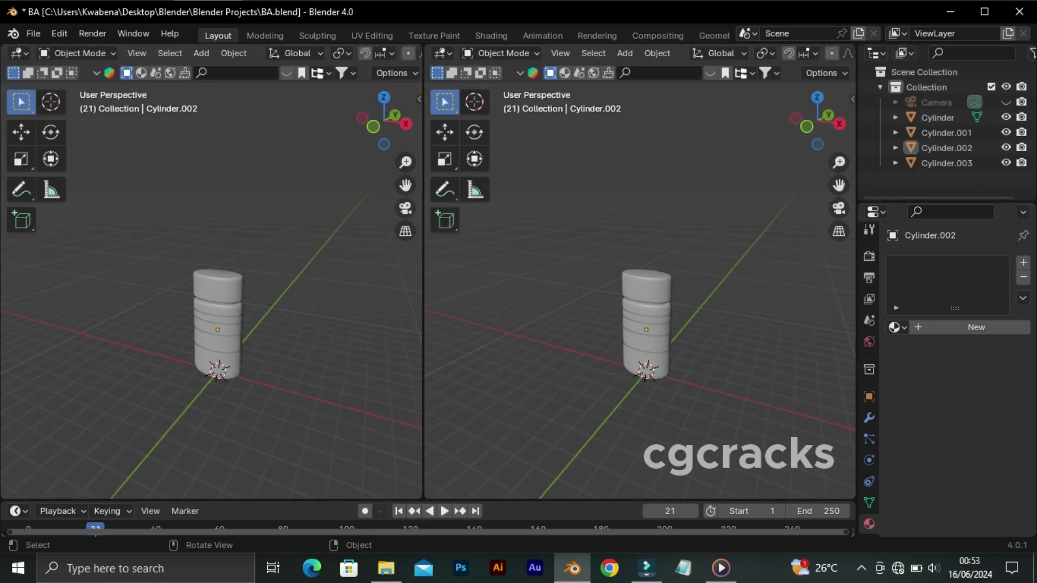
Frame the jar in front view on the left and turn the right view front-on.
key("KP_1")
key("KP_Decimal")
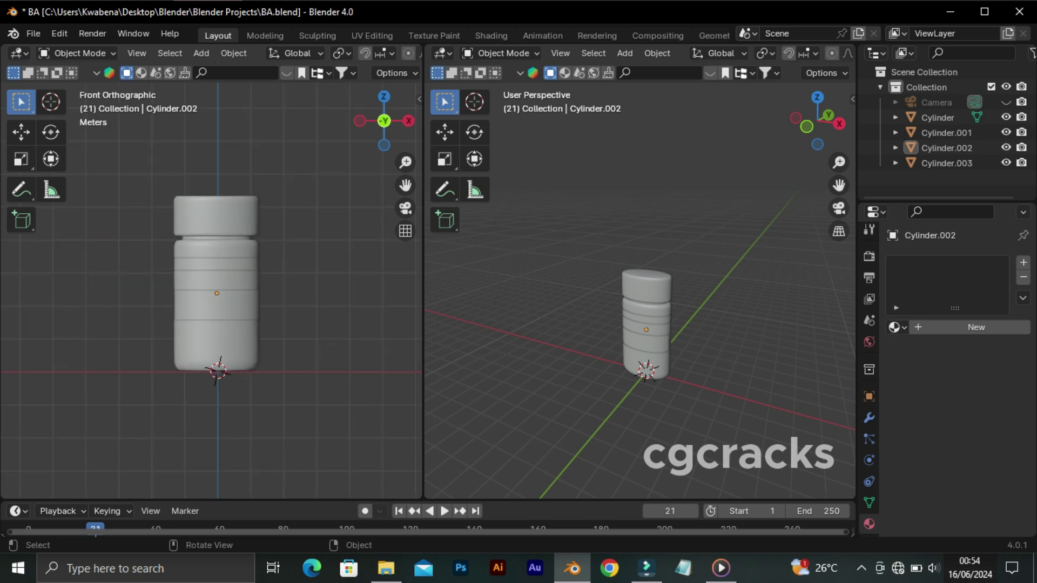
scroll(217, 371, "up", 1)
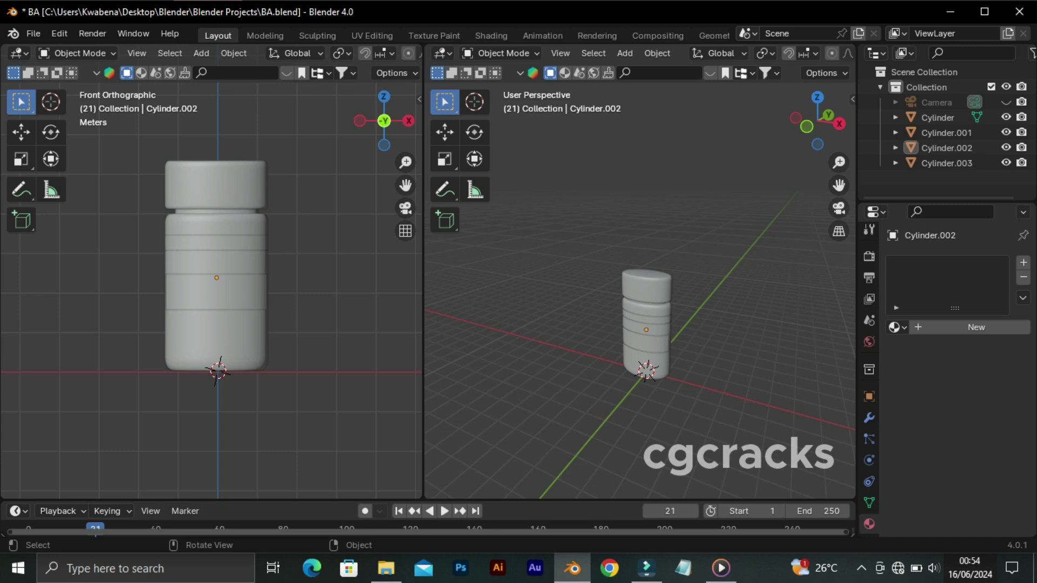
middle_click_drag(640, 292, 641, 324, "alt")
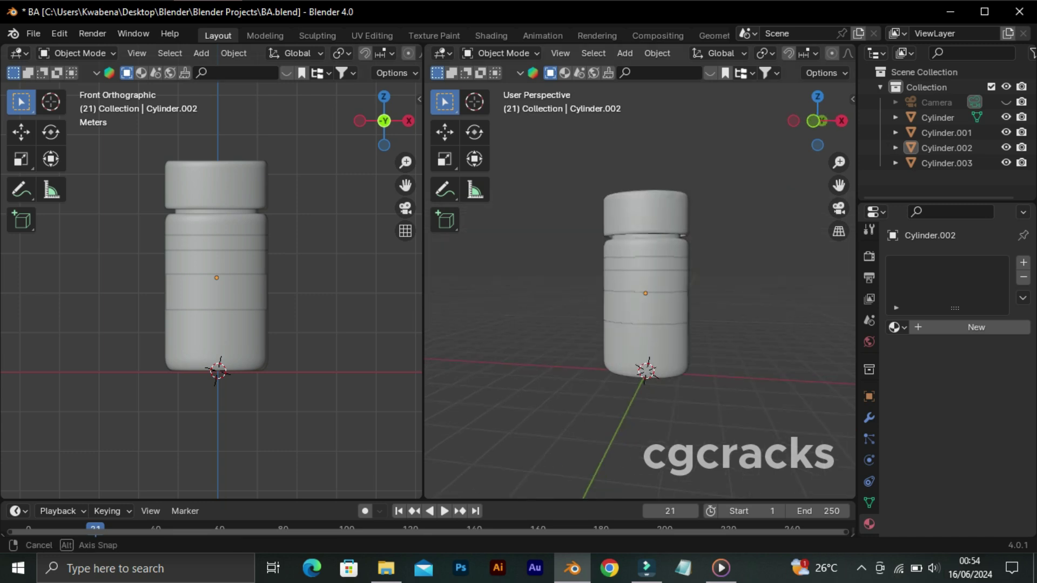
Set the left viewport to Rendered shading, check the World settings, and show the jar body's material.
key("z")
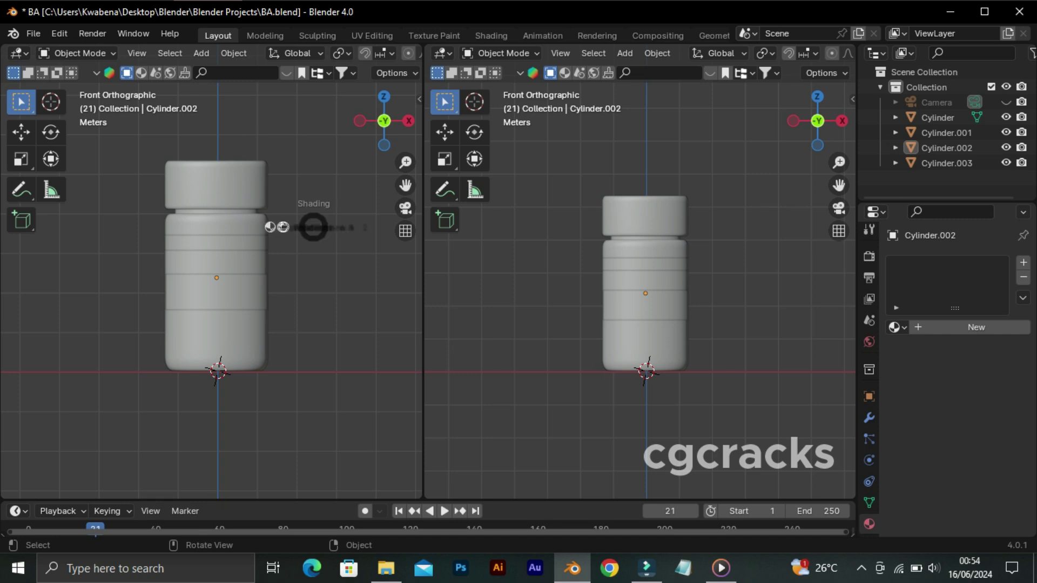
left_click(397, 210)
left_click(869, 342)
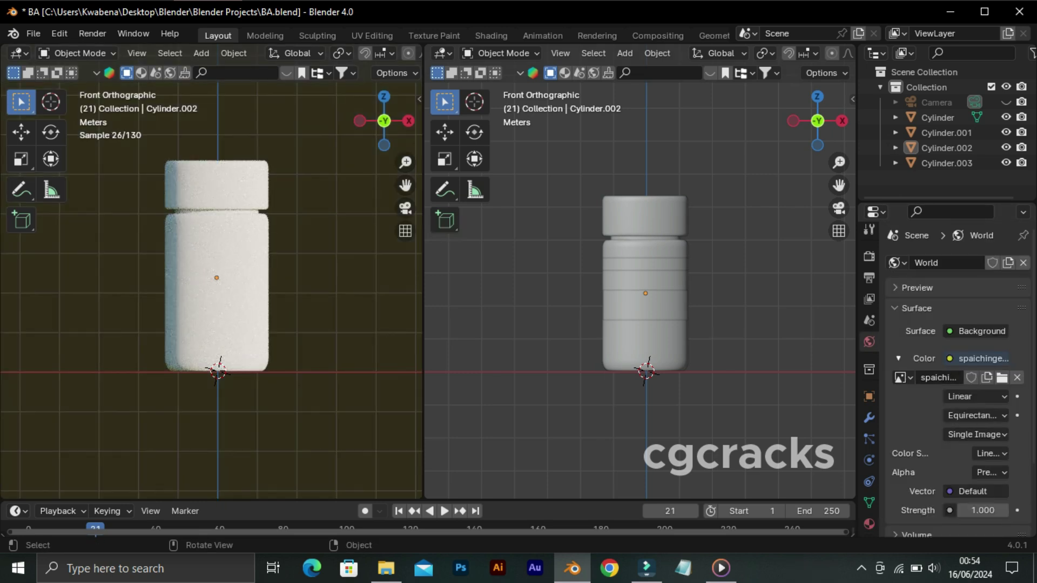
key("Down")
key("Up")
key("Up")
key("Up")
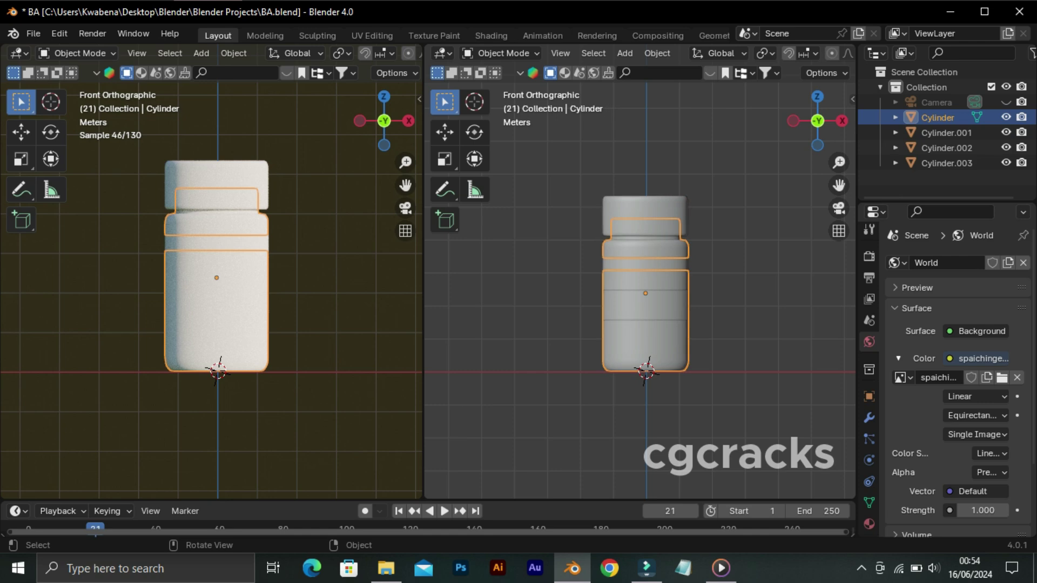
left_click(870, 524)
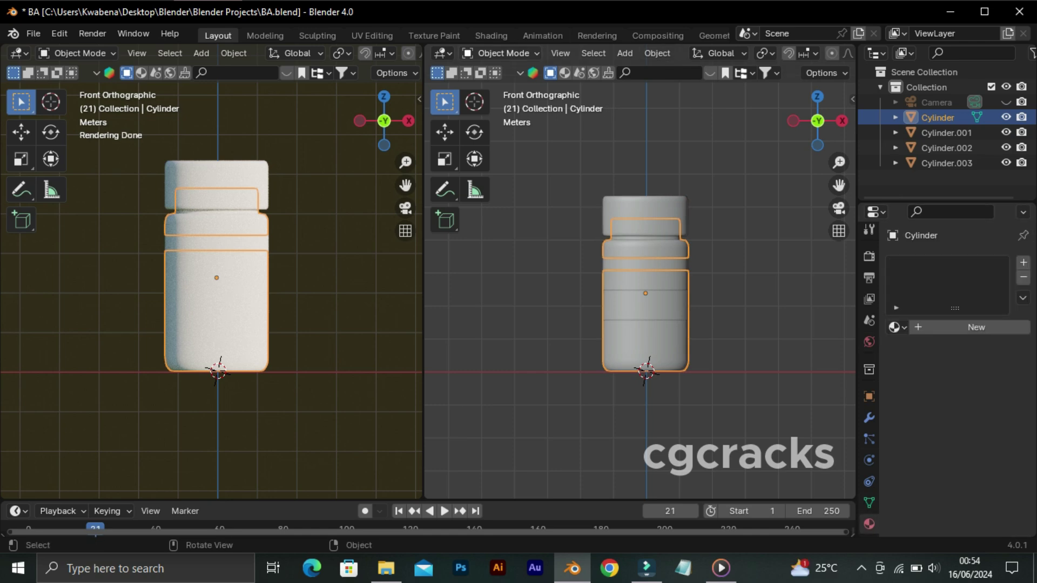
left_click(442, 52)
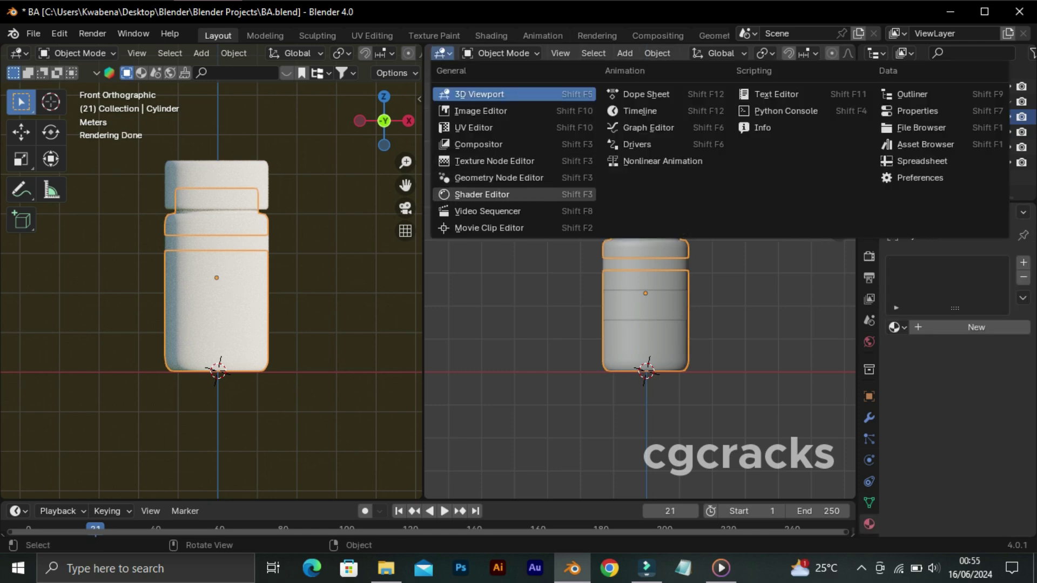
Turn the right area into the Shader Editor and create a new material for the jar body.
left_click(476, 194)
left_click(977, 328)
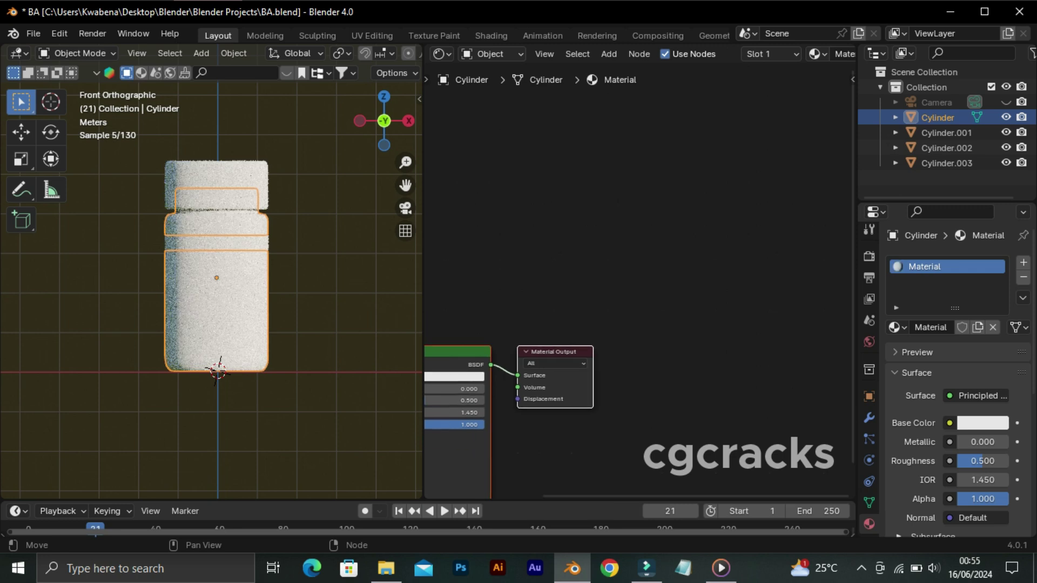
scroll(594, 297, "up", 2)
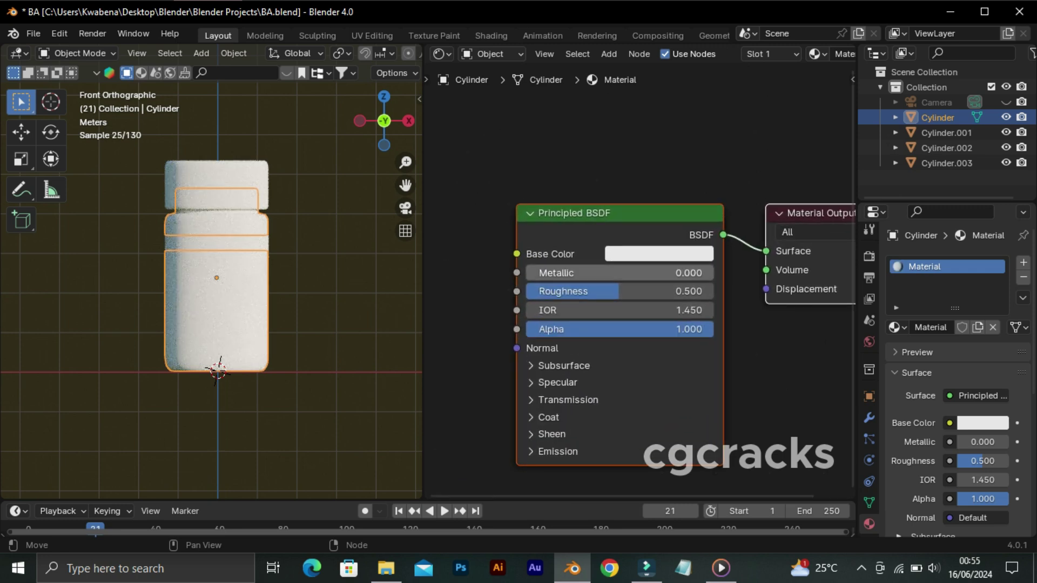
left_click_drag(648, 291, 527, 291)
Set the body material to IOR 1.5, Transmission Weight 1.0 and Roughness 0.045.
left_click(622, 310)
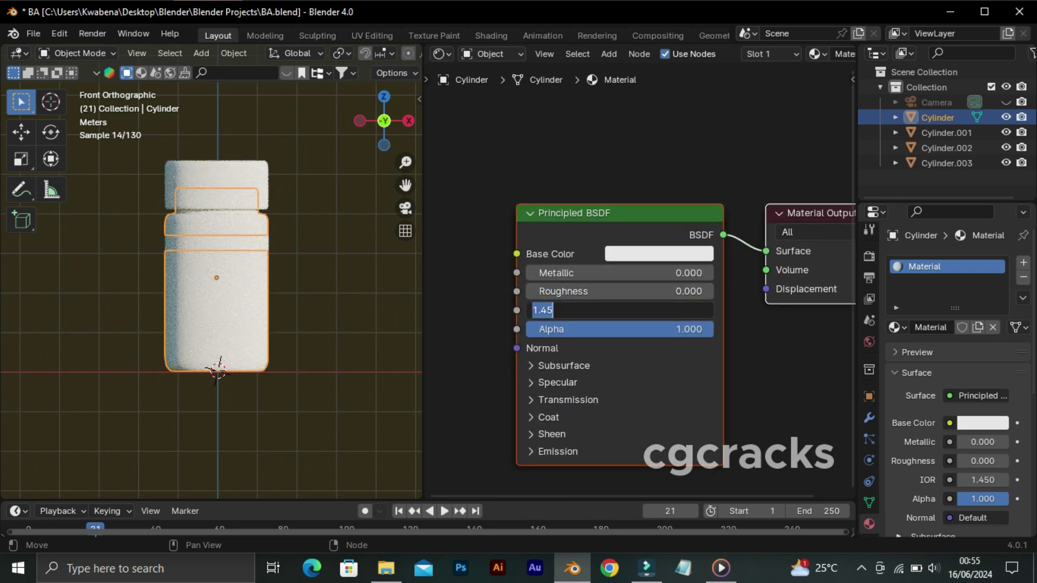
type("1.5")
key("Return")
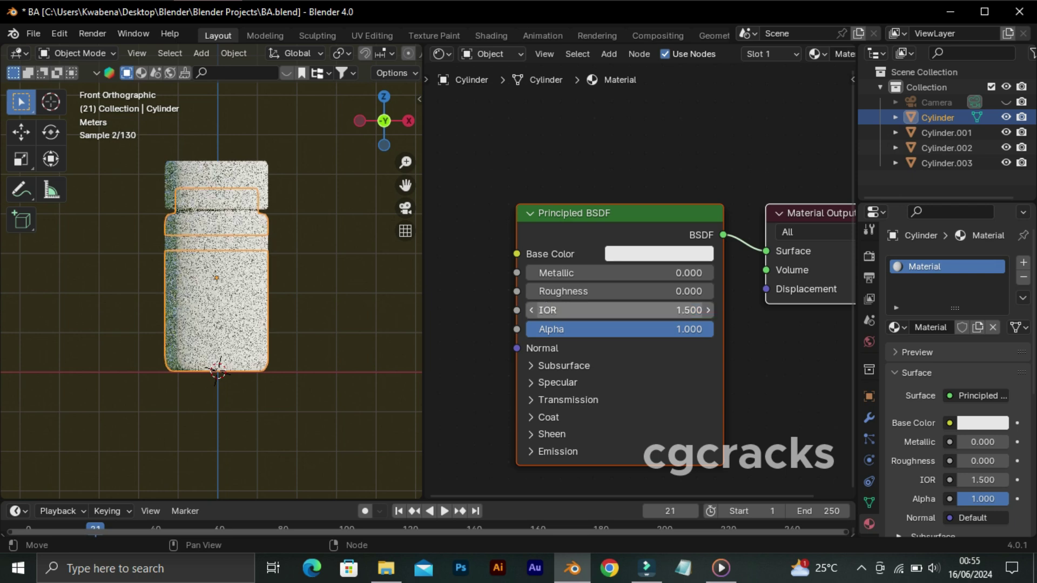
left_click(567, 399)
left_click_drag(594, 421, 713, 421)
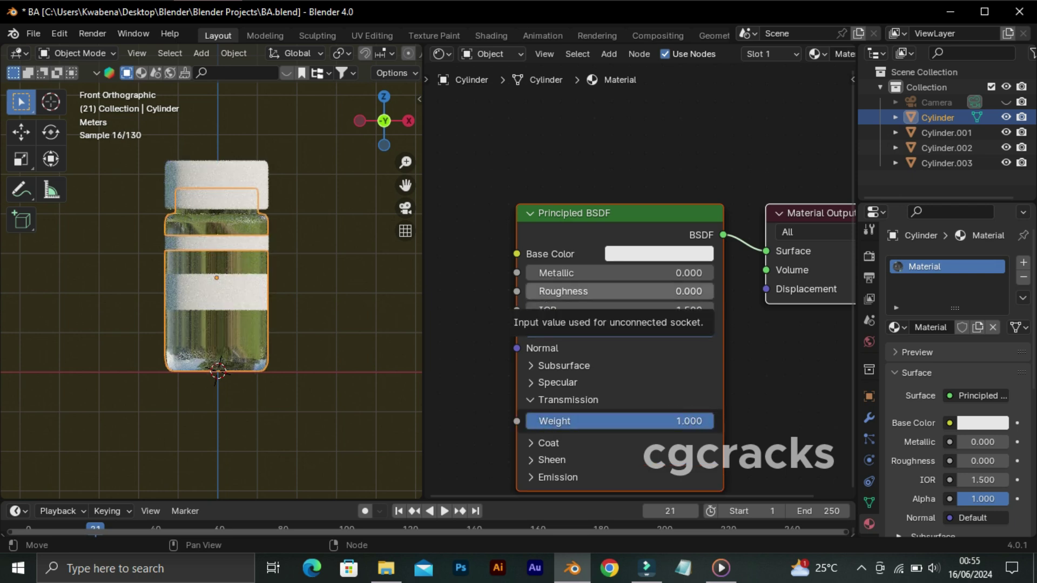
left_click_drag(621, 292, 630, 291)
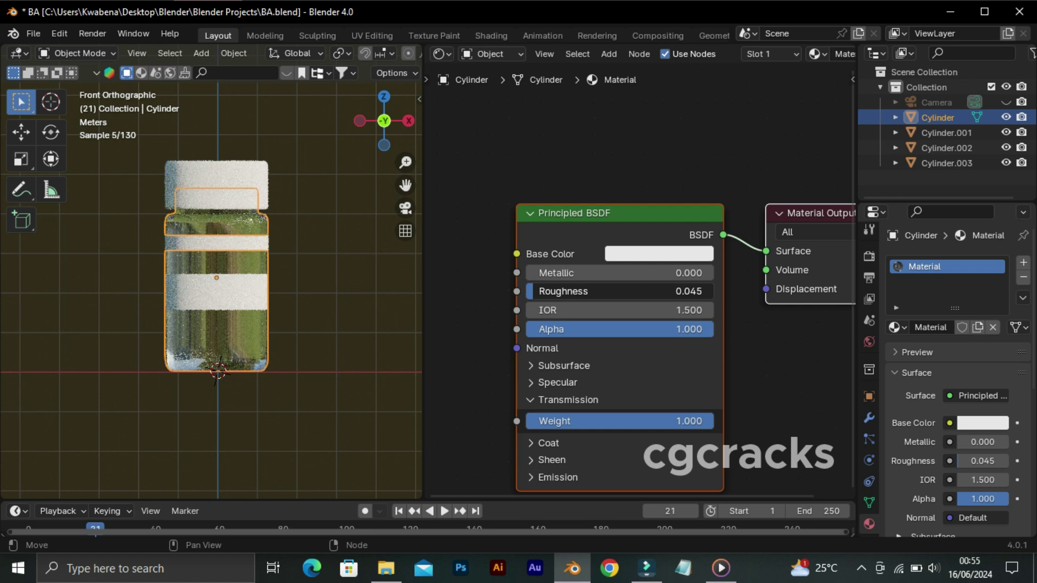
left_click(659, 254)
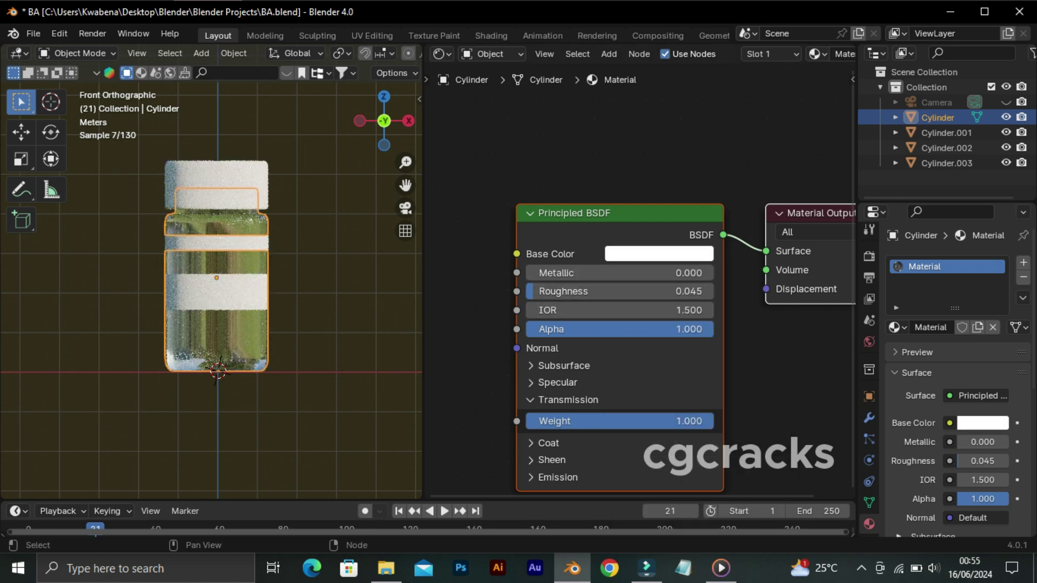
left_click(216, 292)
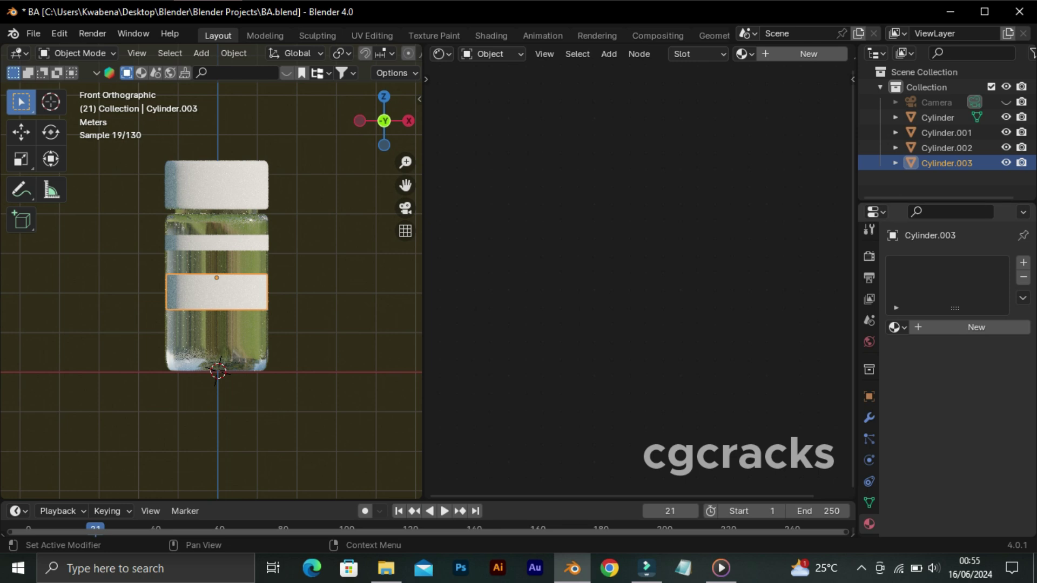
Create Material.001 for Cylinder.003 with IOR 1.5, Transmission Weight 1.0 and Roughness 0.045.
left_click(808, 53)
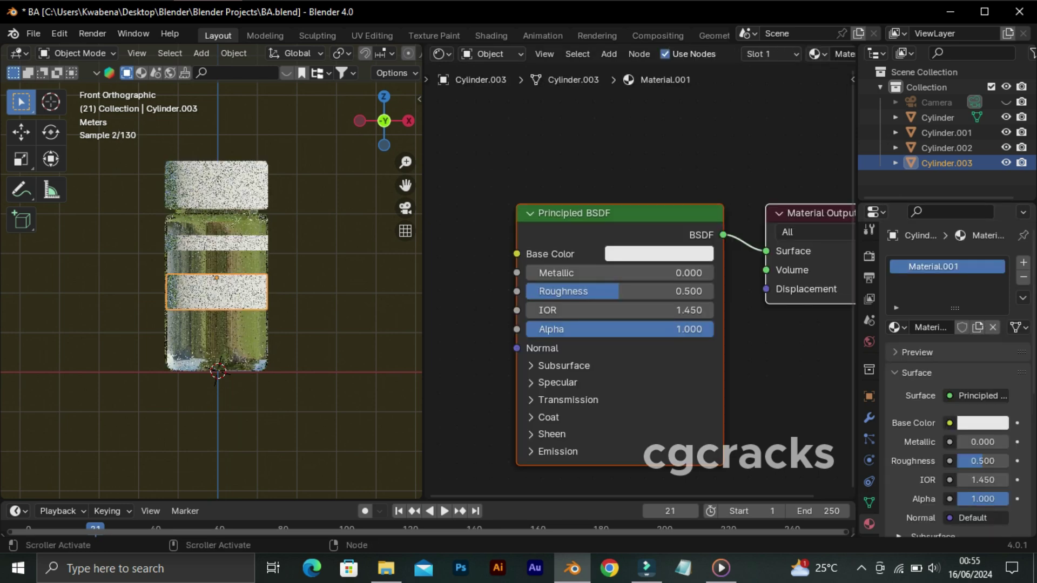
left_click(620, 310)
type("1.5")
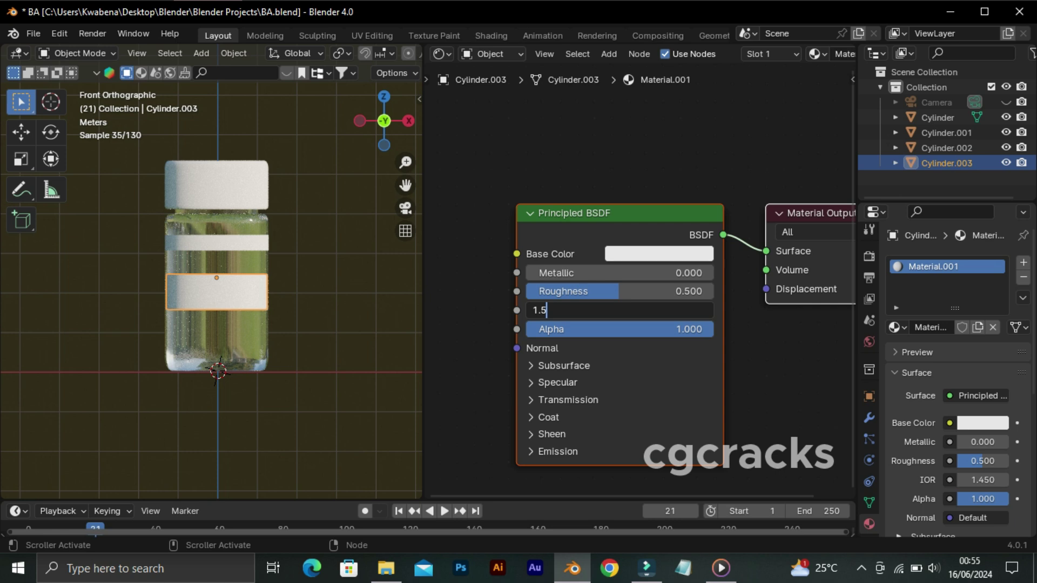
key("Return")
left_click_drag(621, 291, 540, 291)
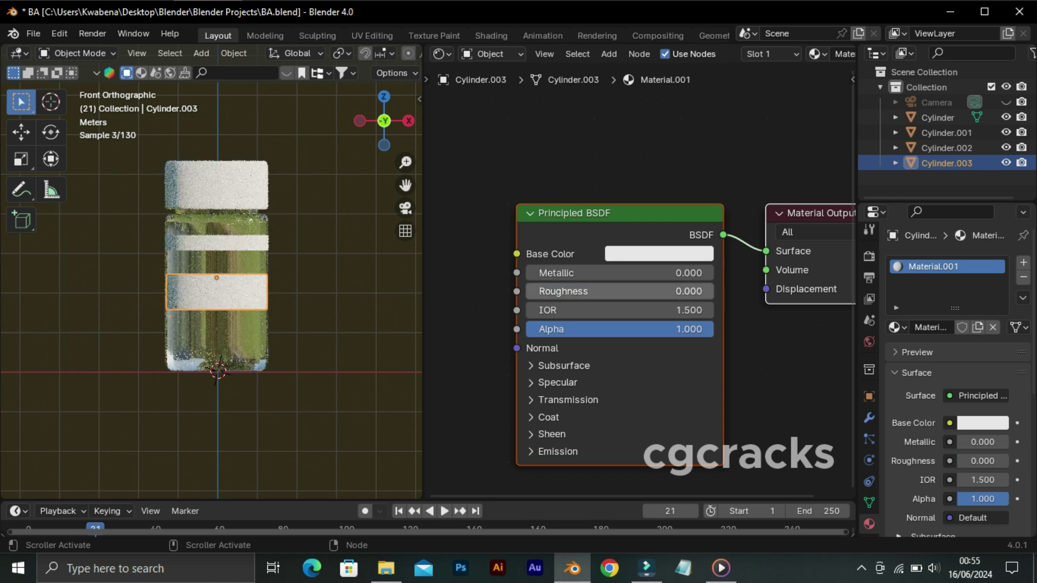
left_click(568, 400)
left_click_drag(557, 421, 648, 422)
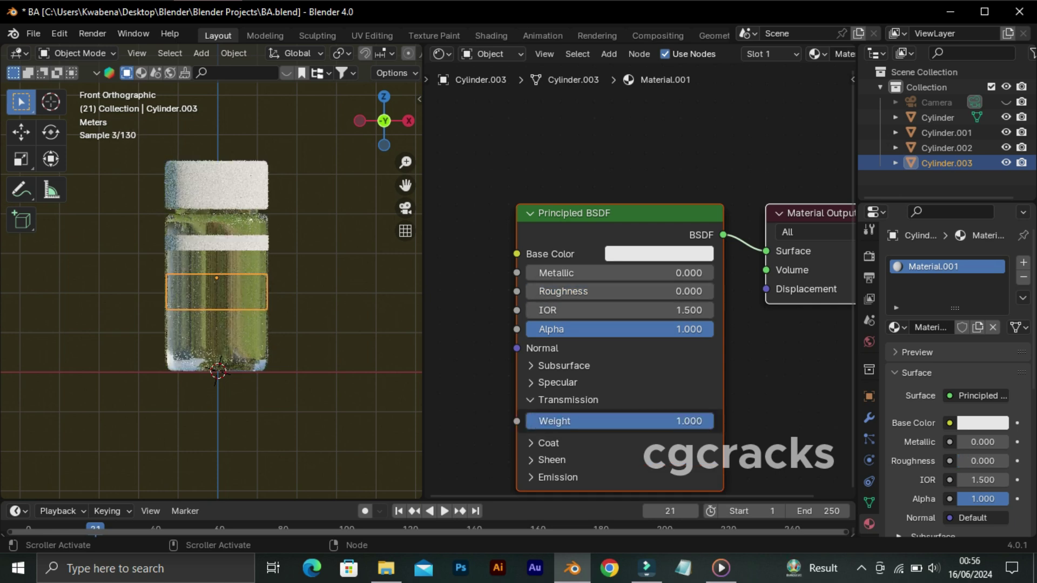
left_click_drag(517, 291, 522, 290)
key("Escape")
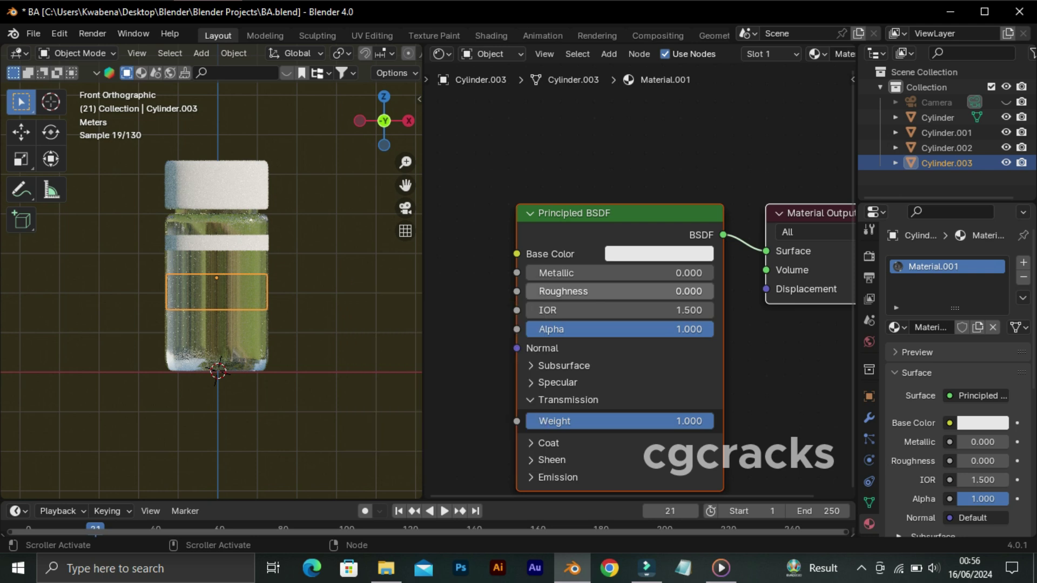
left_click_drag(621, 291, 635, 291)
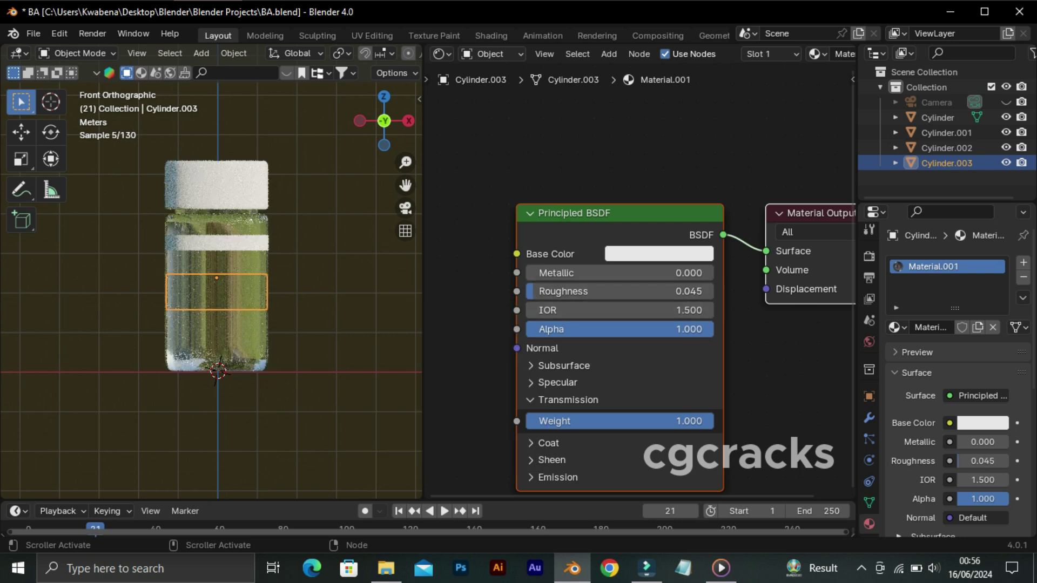
left_click(659, 254)
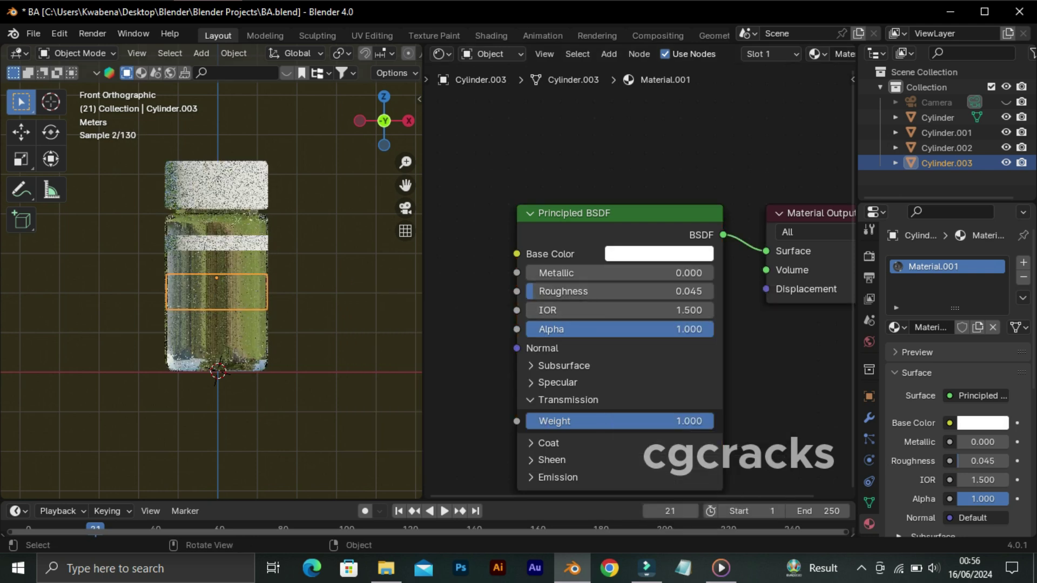
left_click(216, 184)
Create a new cap material, Material.002, with Metallic 1.0 and IOR 0.5.
left_click(808, 54)
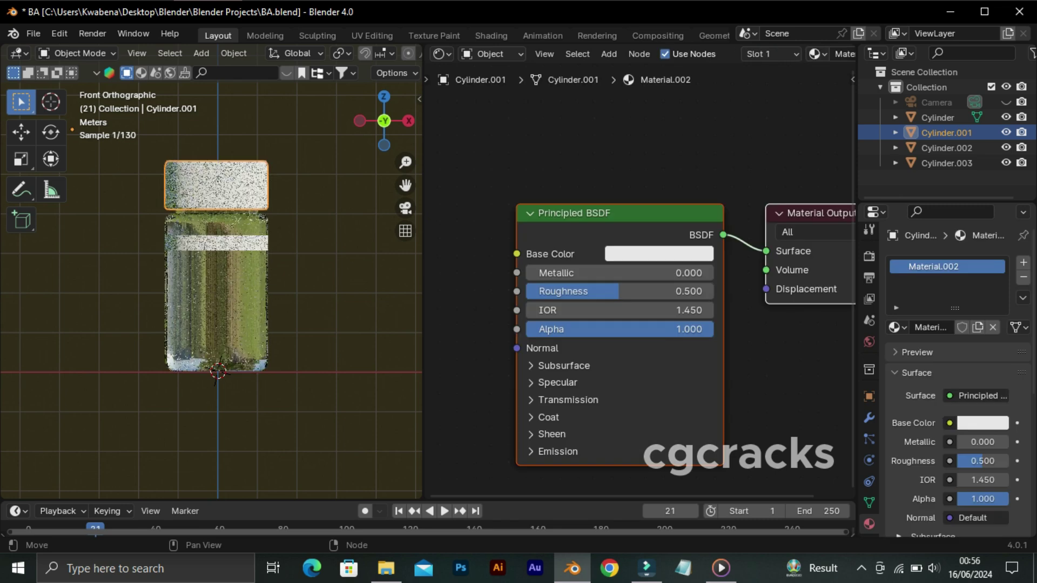
left_click_drag(594, 273, 707, 273)
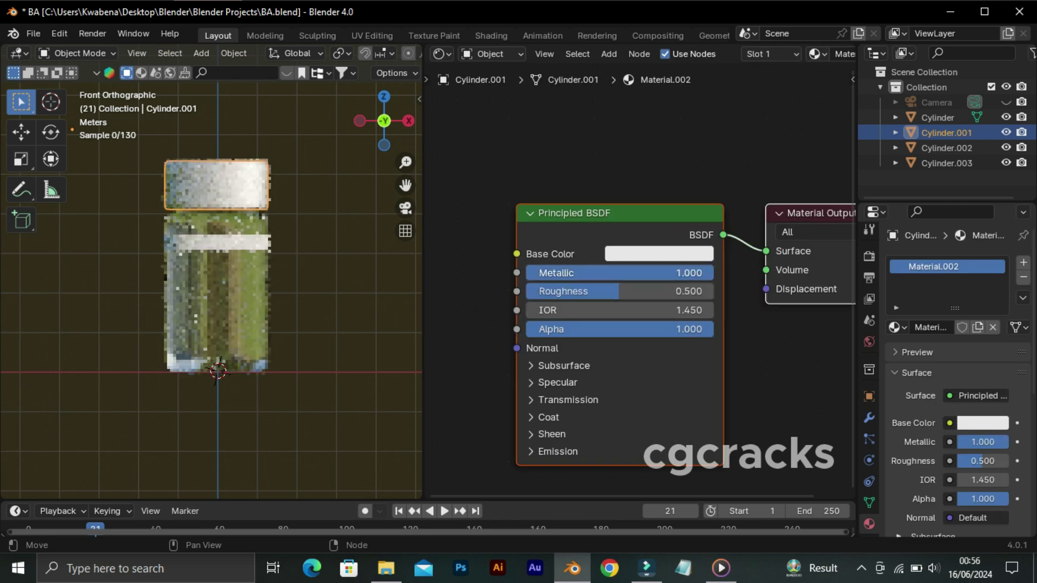
left_click(621, 310)
type("0.5")
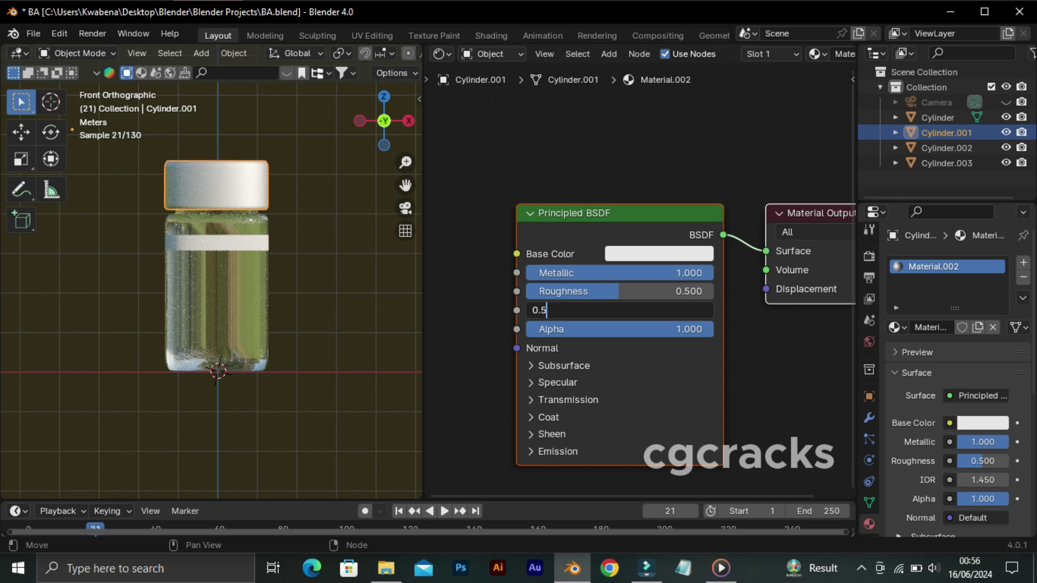
key("Return")
Tint the cap's base colour salmon, then add new Material.003 to Cylinder.002.
left_click(659, 254)
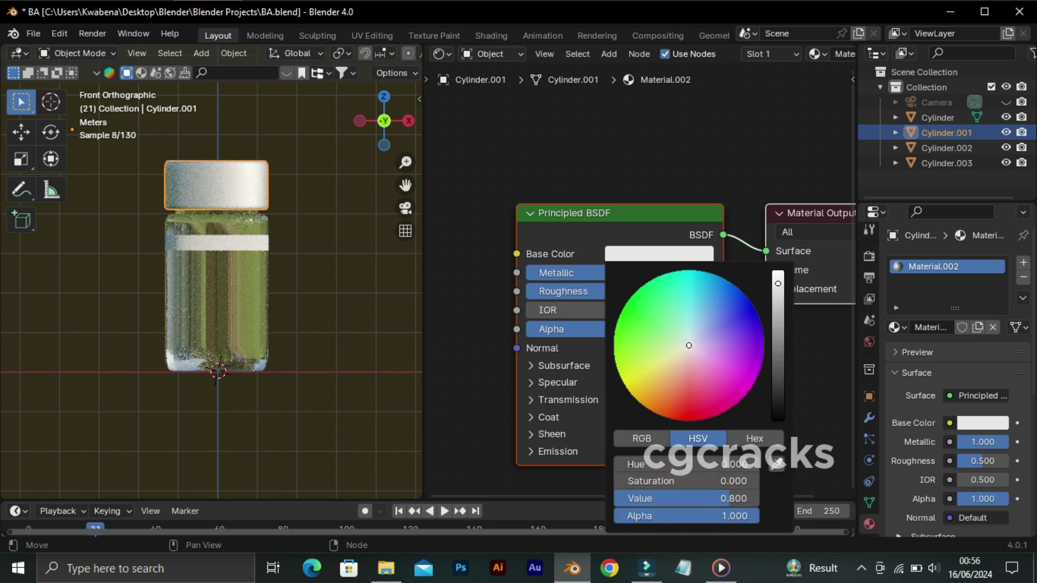
left_click_drag(676, 364, 681, 372)
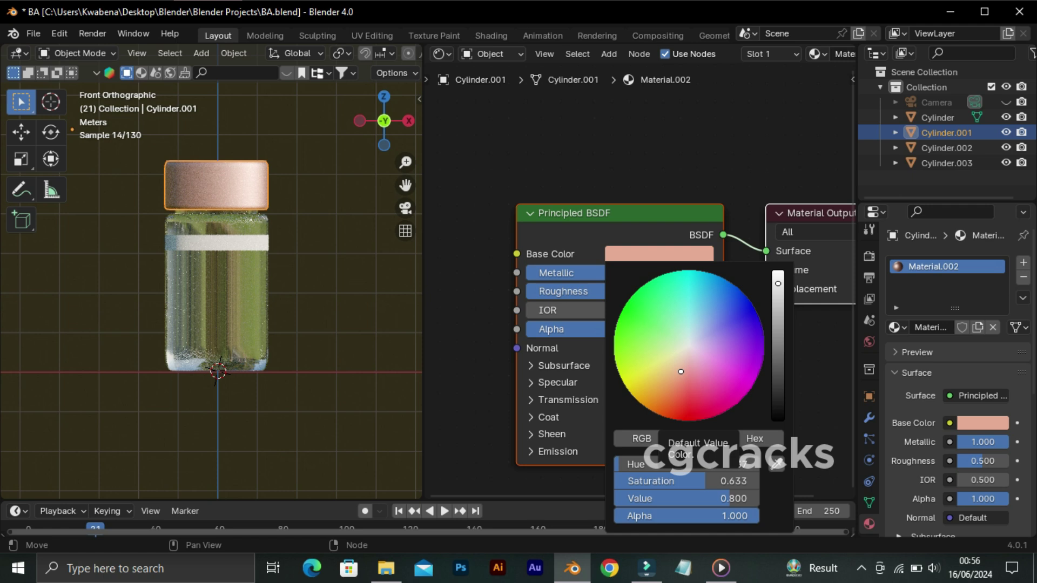
left_click_drag(681, 371, 685, 379)
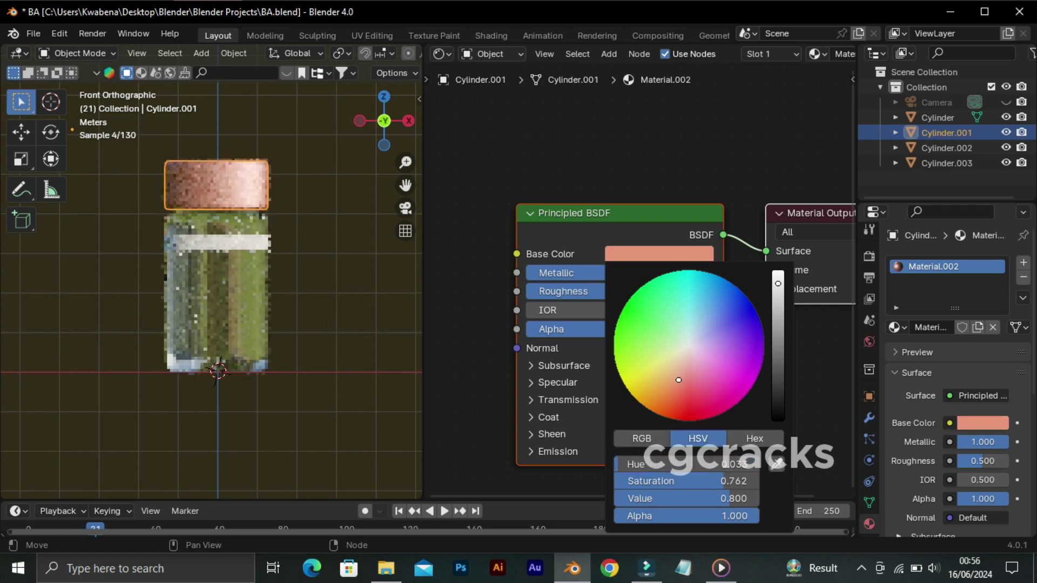
left_click_drag(685, 380, 680, 382)
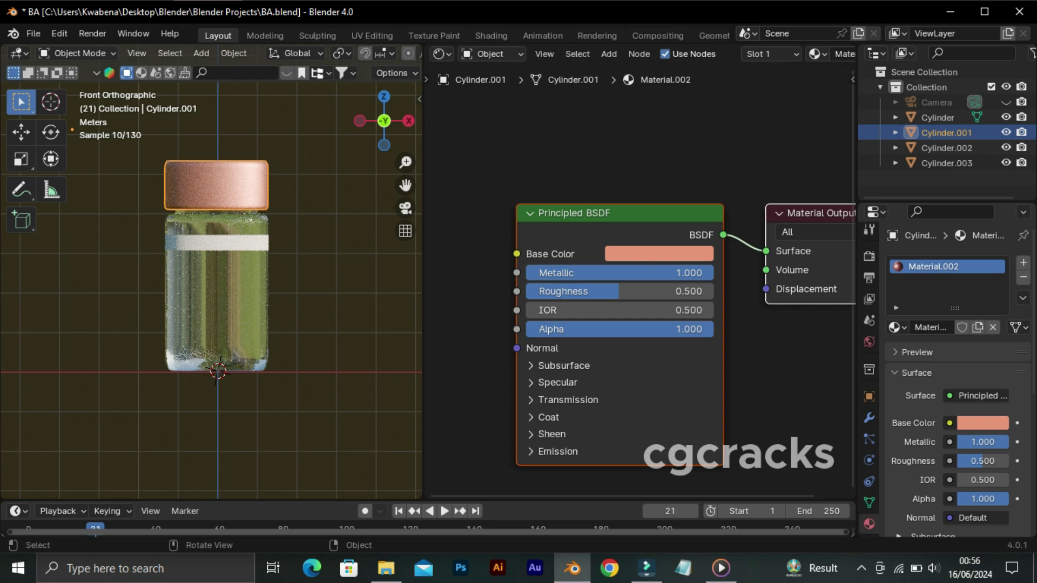
left_click(216, 244)
left_click(802, 54)
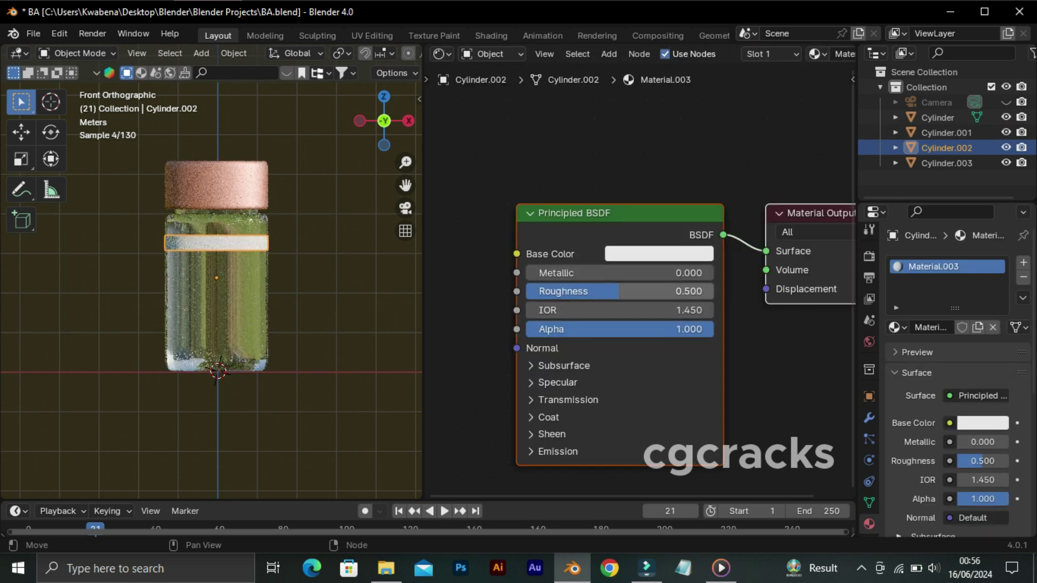
Make Material.003 fully metallic with IOR 0.5 and a peach-salmon base colour.
left_click(659, 254)
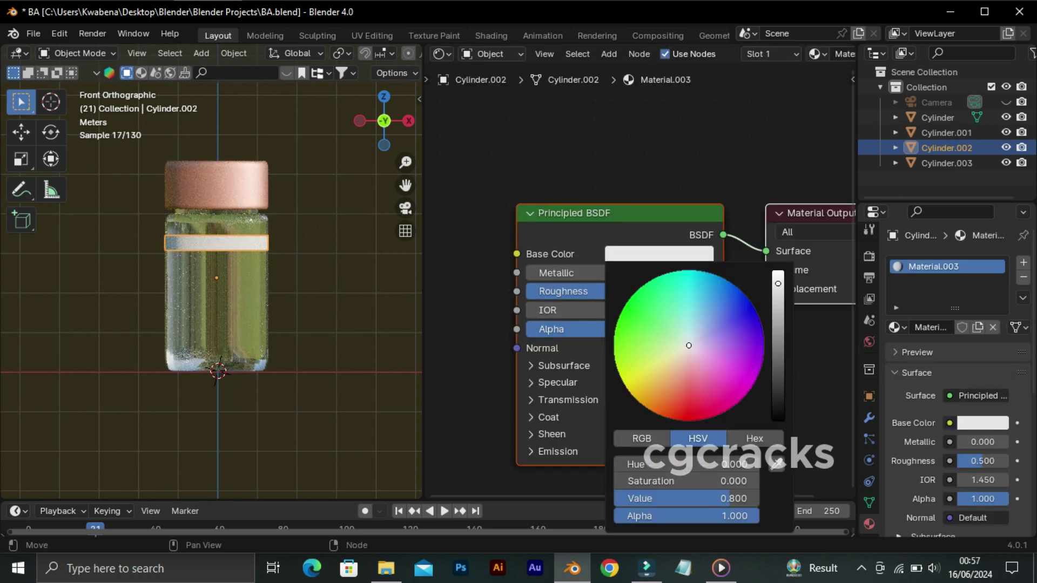
left_click_drag(672, 361, 642, 380)
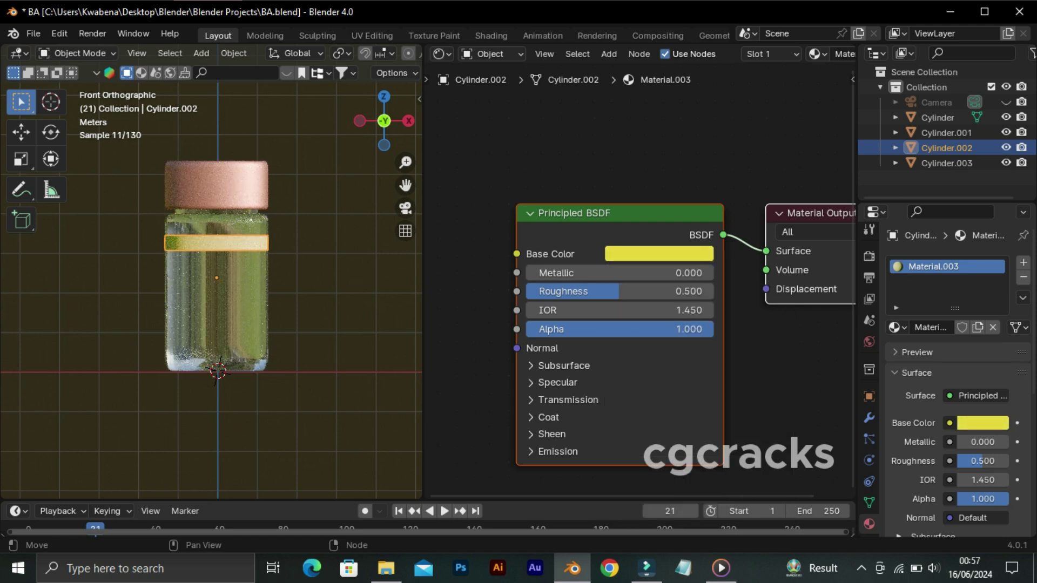
left_click_drag(573, 272, 713, 273)
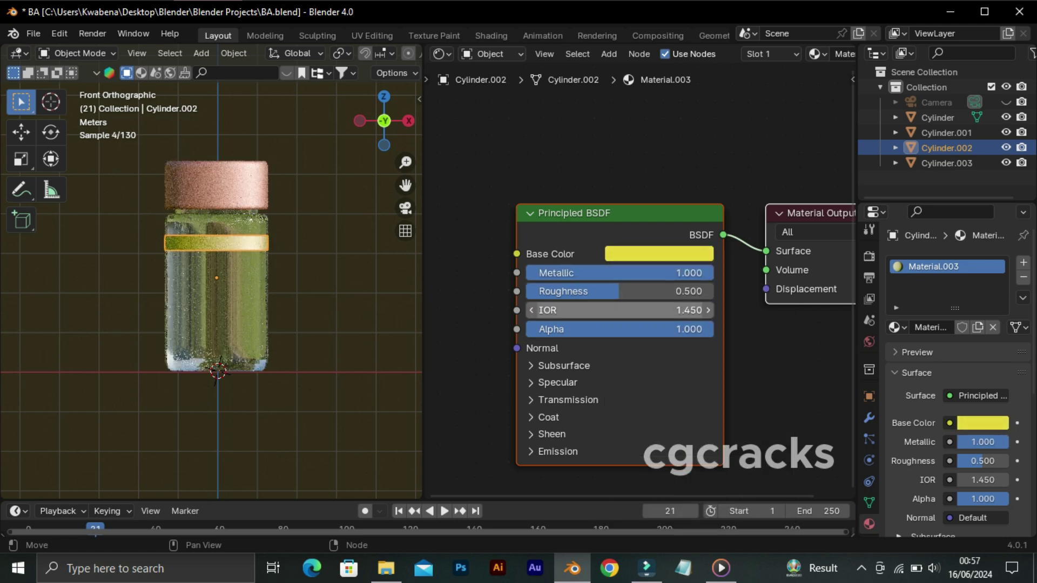
double_click(619, 310)
type("0.5")
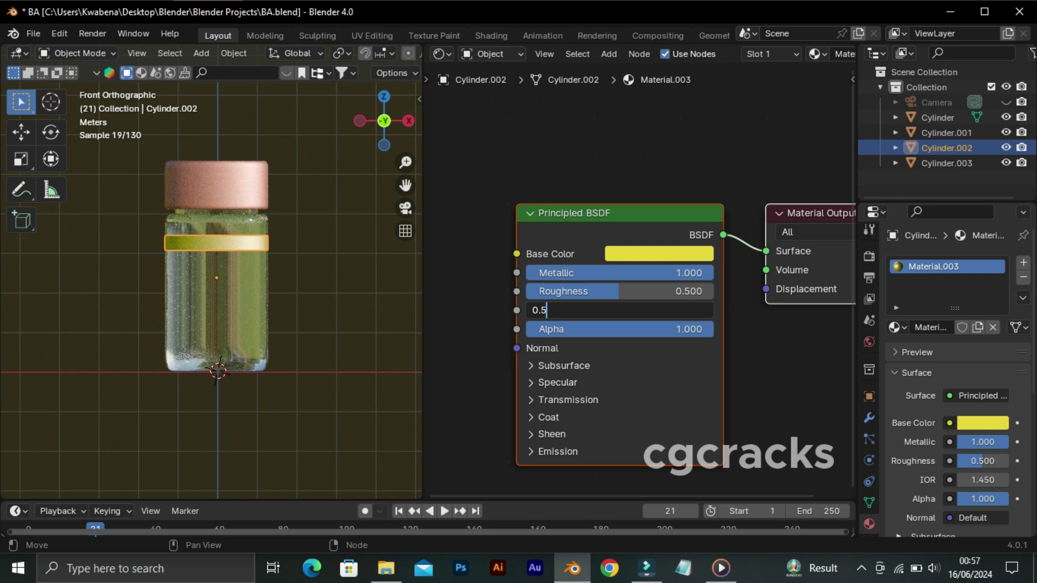
key("Return")
left_click(659, 254)
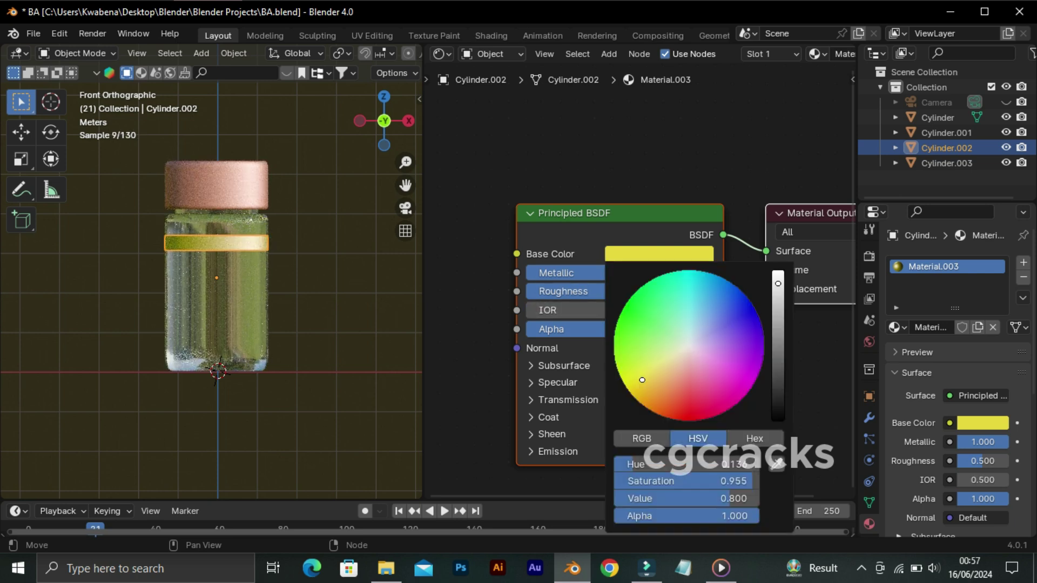
left_click_drag(642, 380, 682, 373)
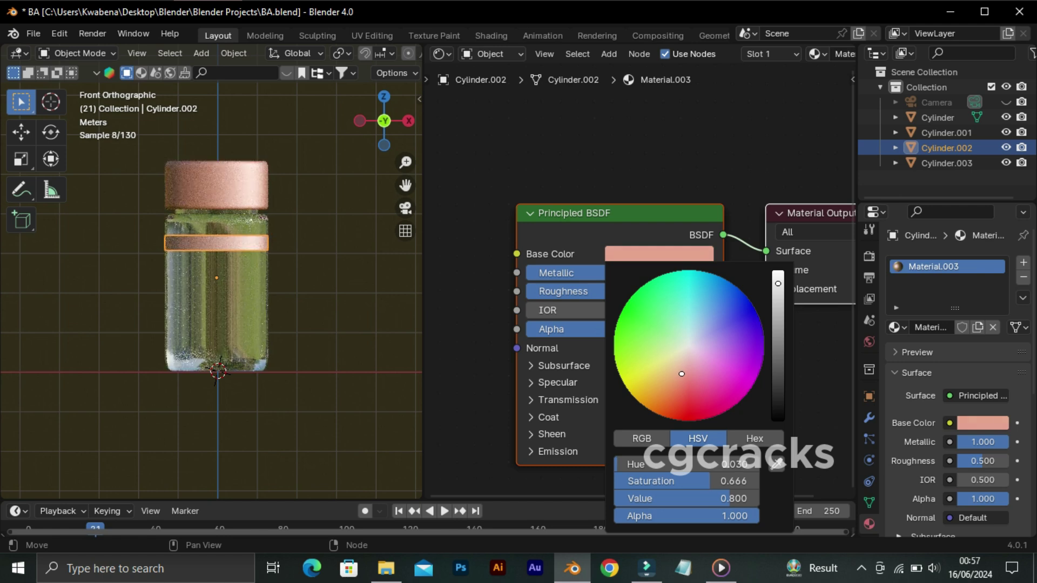
left_click(216, 313)
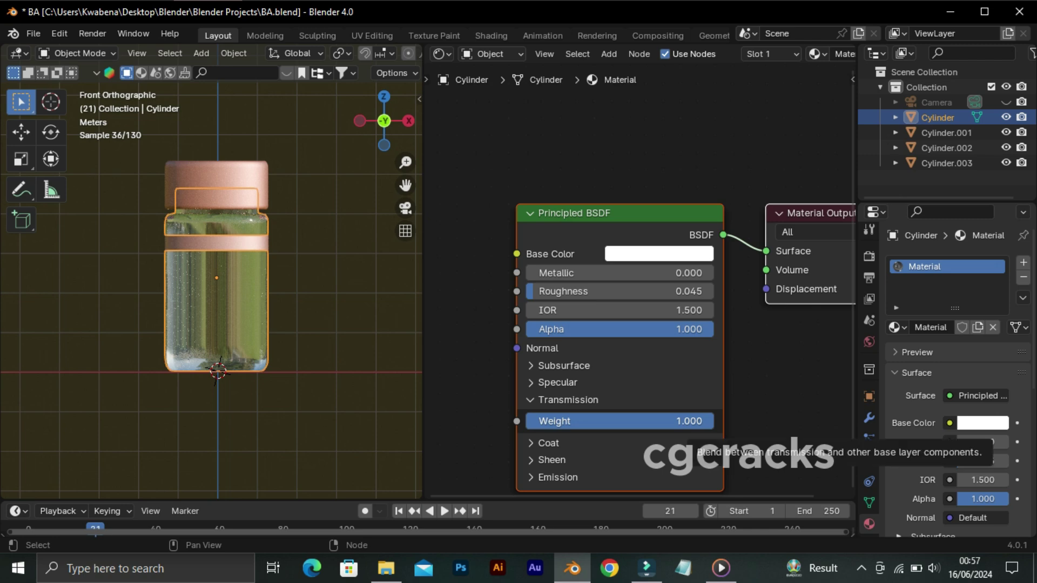
Lower the jar body's Transmission Weight from 1.0 to 0.9.
mouse_move(697, 421)
left_mouse_down()
mouse_move(677, 421)
mouse_move(700, 421)
left_mouse_up()
left_click(700, 421)
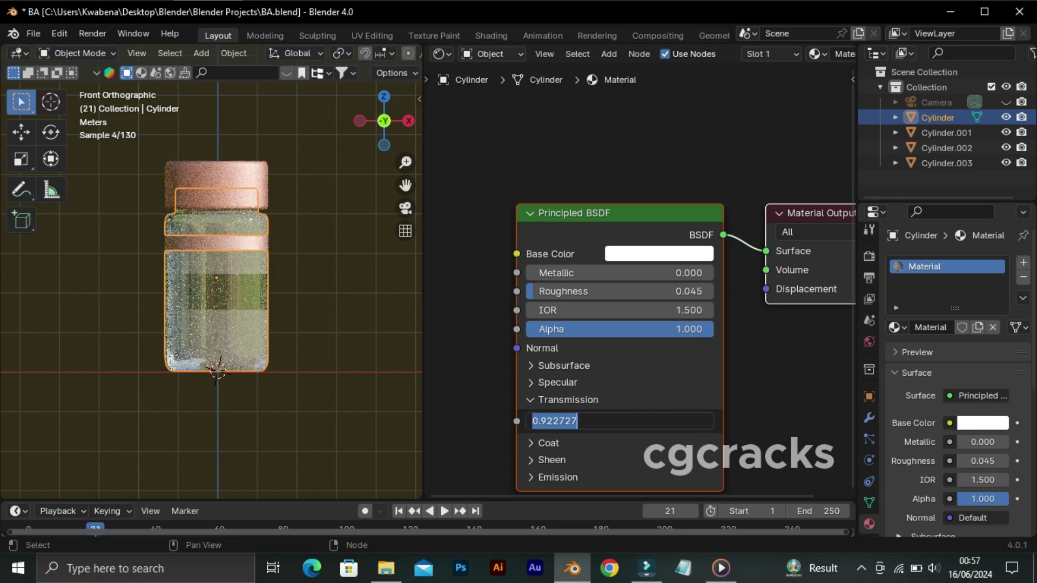
key("Return")
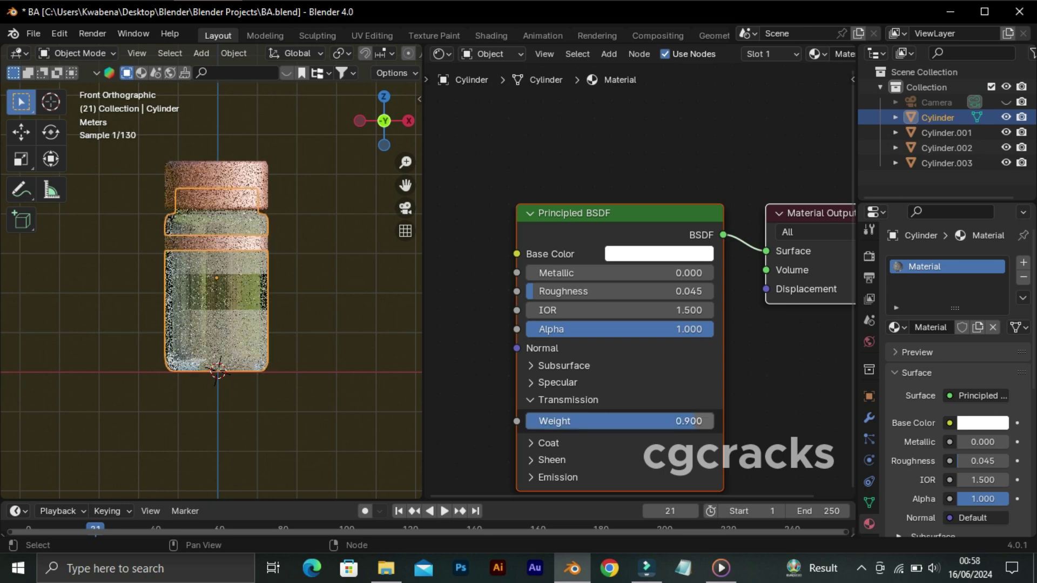
left_click(216, 291)
Set the label band's Transmission Weight to 0.9 and spread the shader nodes apart.
left_click(621, 422)
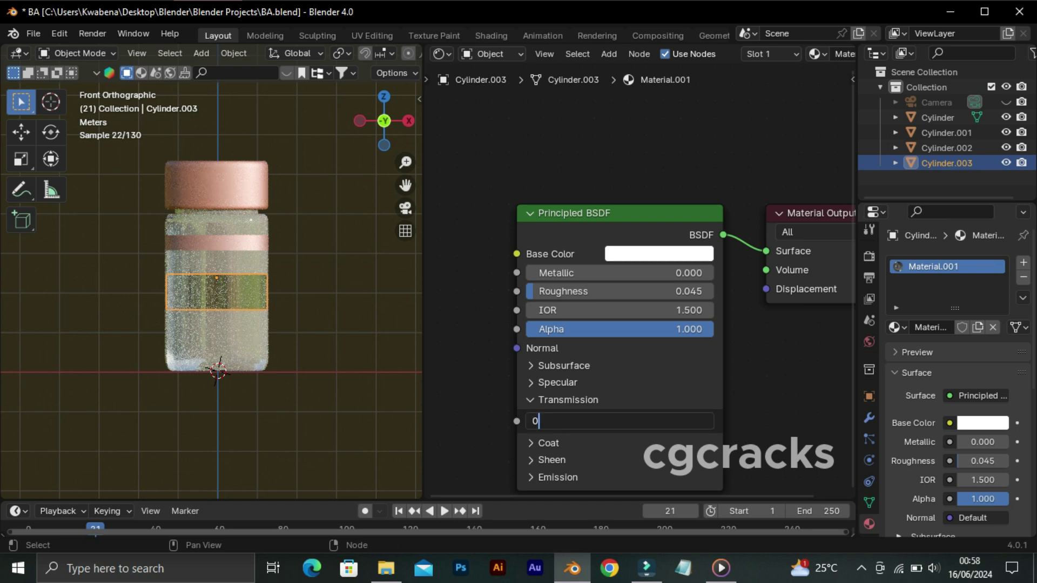
type(".9")
key("Return")
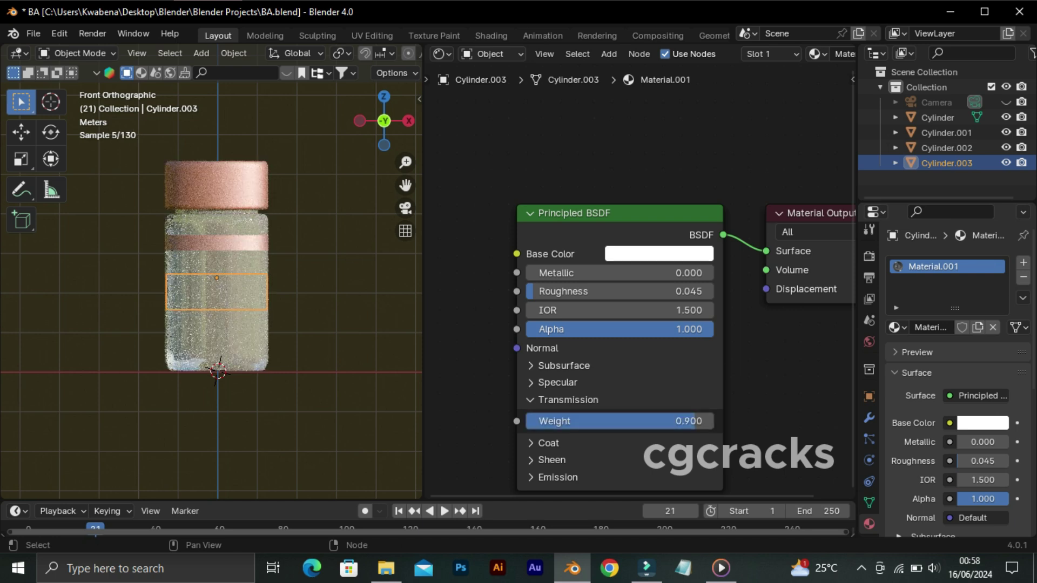
scroll(640, 281, "down", 3)
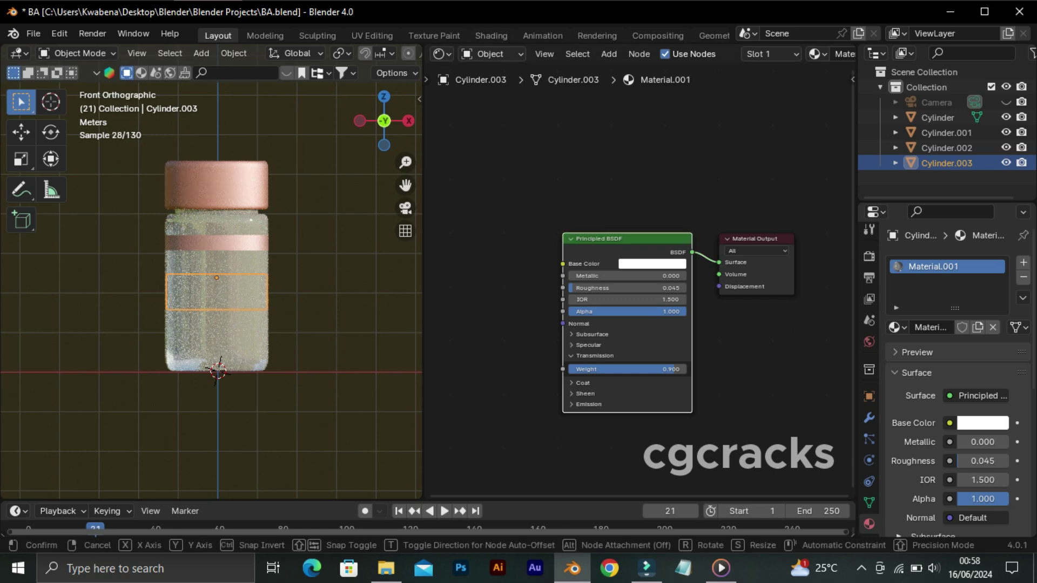
key("s")
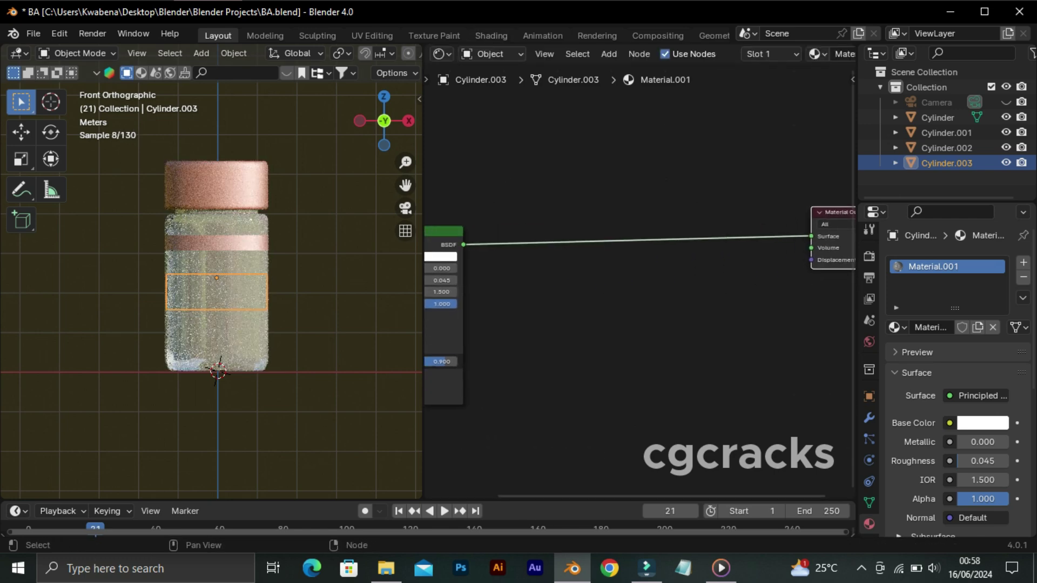
Drag the Celestial Beauty image 2.png from File Explorer into the Shader Editor.
key("alt+Tab")
key("Left")
key("Left")
key("Left")
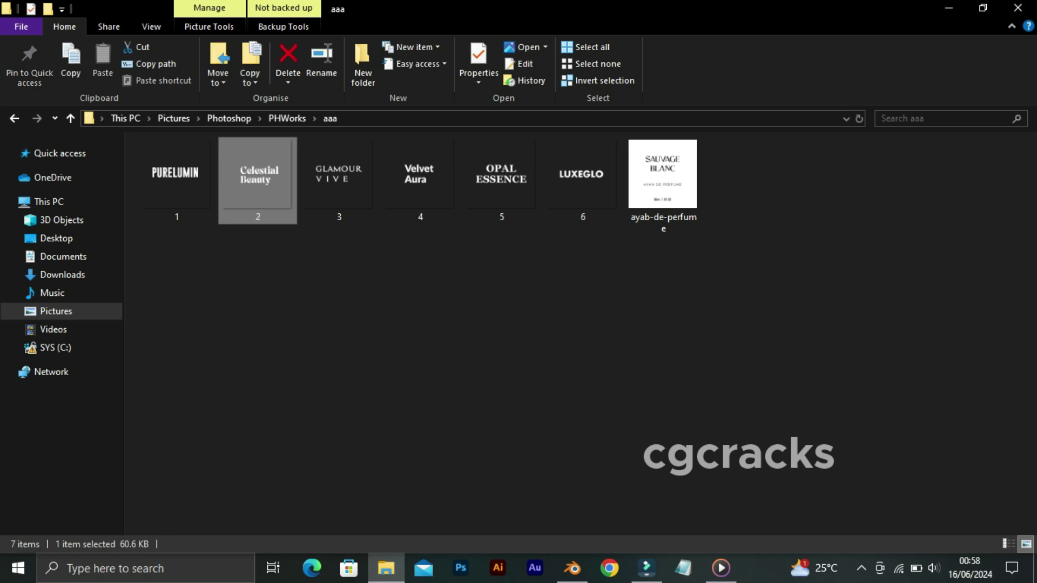
left_click_drag(258, 172, 594, 156)
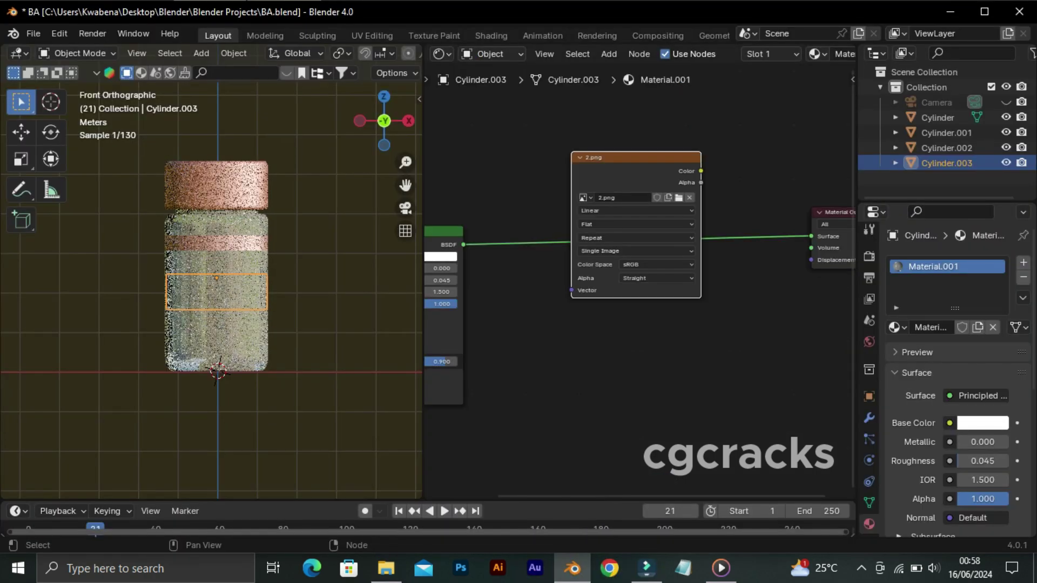
Place the 2.png texture node and rearrange the Principled BSDF and Material Output nodes.
left_click(585, 108)
scroll(585, 108, "down", 2)
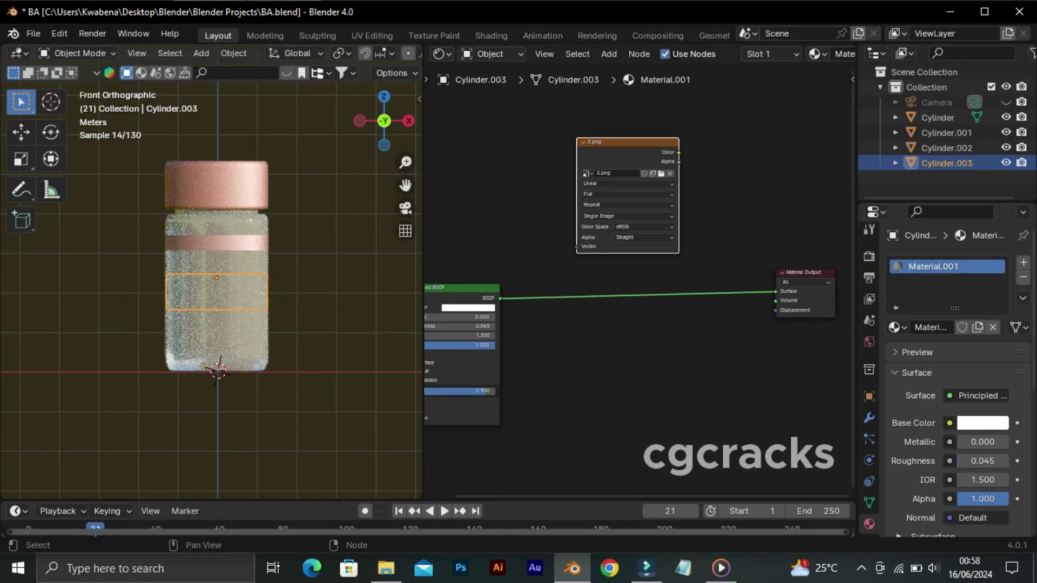
scroll(635, 281, "down", 1)
left_click_drag(468, 287, 443, 286)
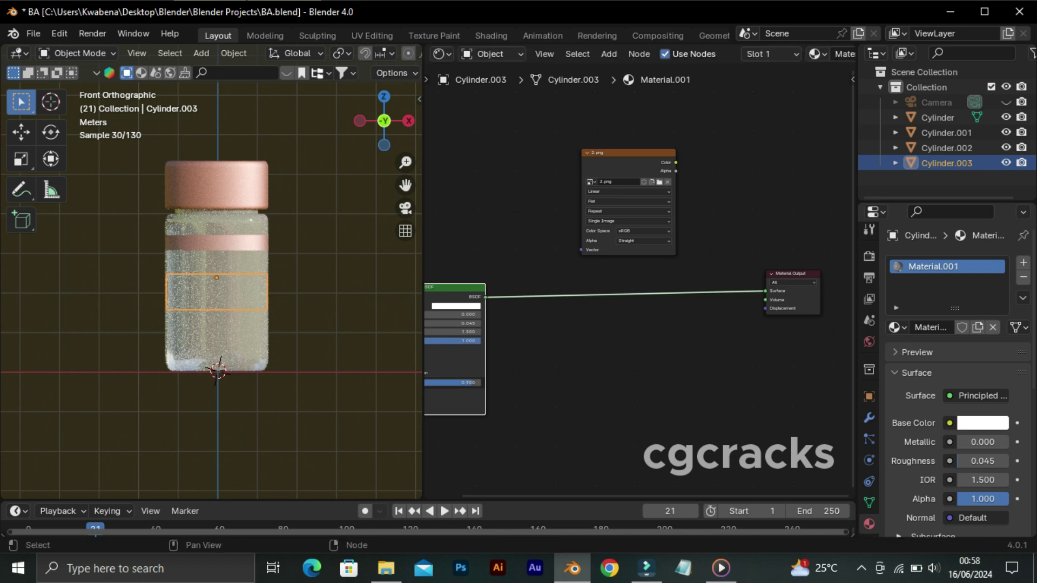
left_click_drag(793, 273, 816, 273)
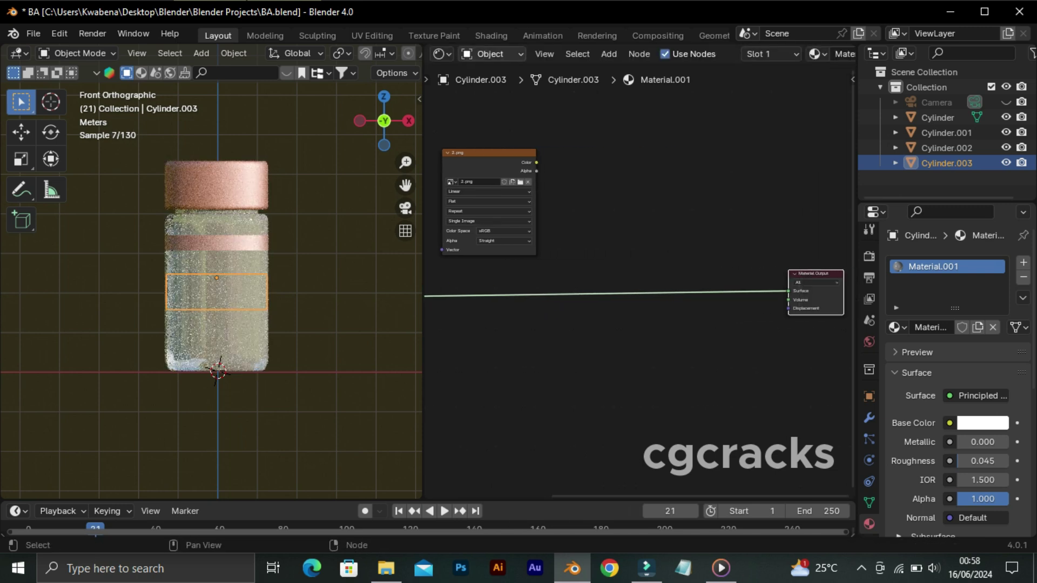
middle_click_drag(540, 351, 708, 351)
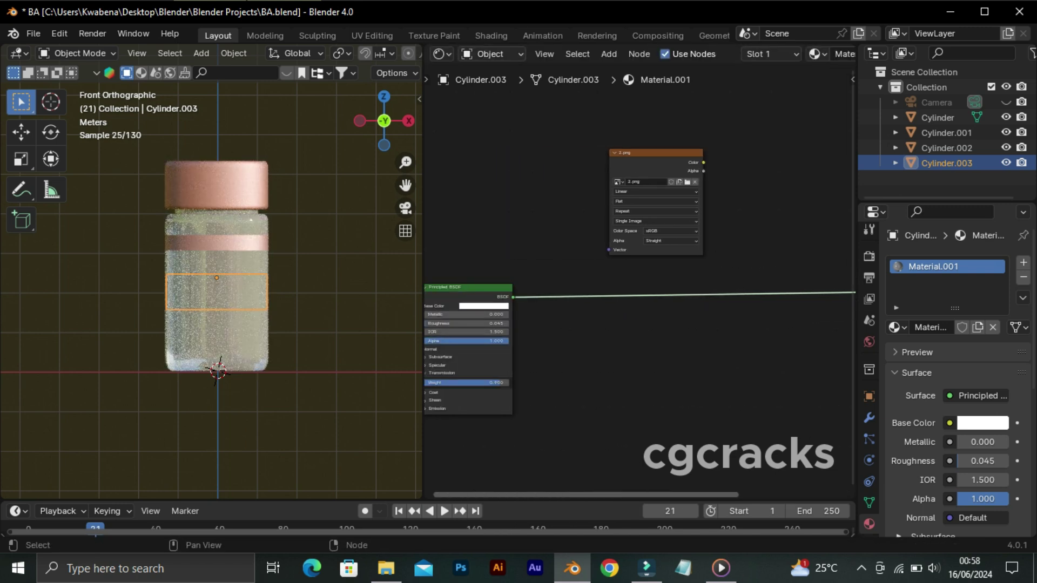
Add a UV Map node and create a second UV map, UVMap.001, on Cylinder.003.
key("shift+a")
type("uv")
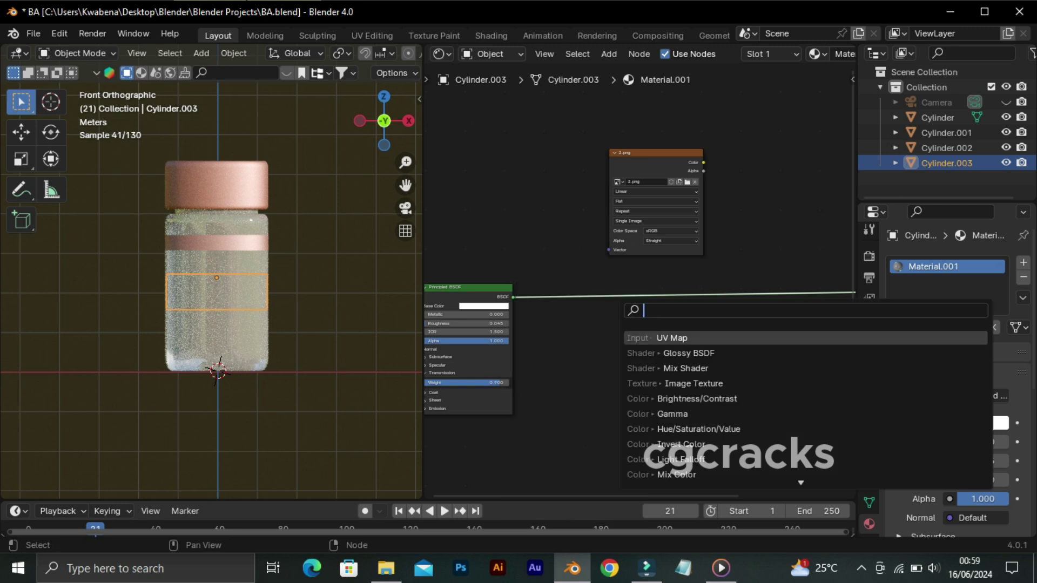
key("Return")
left_click(526, 211)
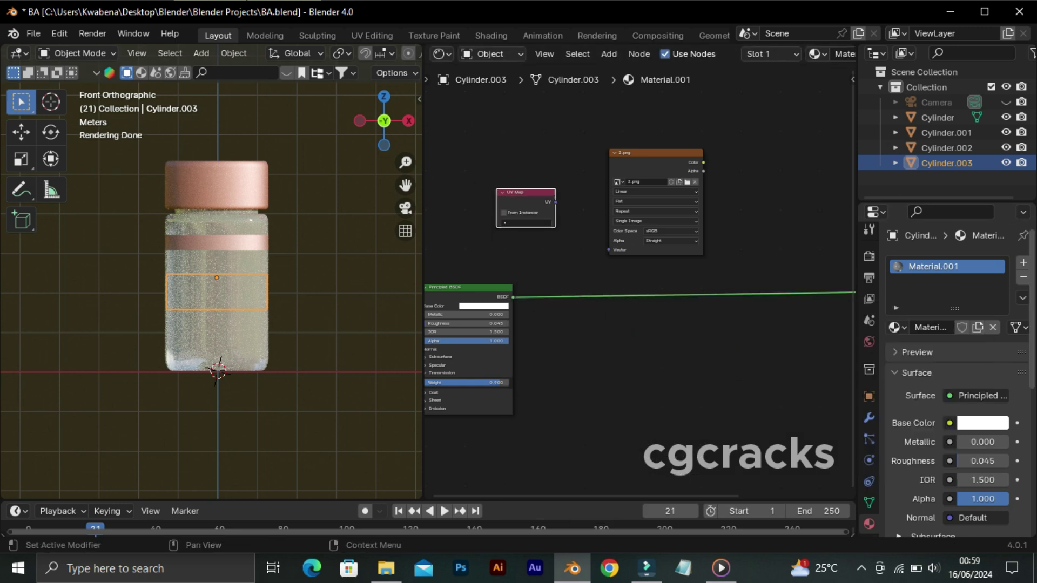
left_click(869, 502)
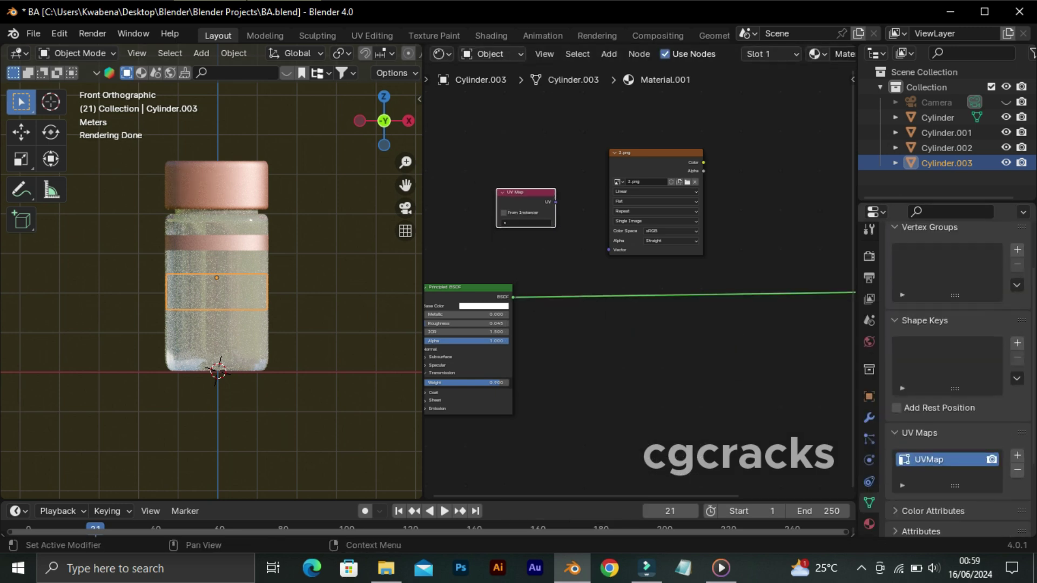
left_click(1017, 455)
Nudge the UV Map and image texture nodes left and pan the node view.
left_click_drag(524, 192, 508, 194)
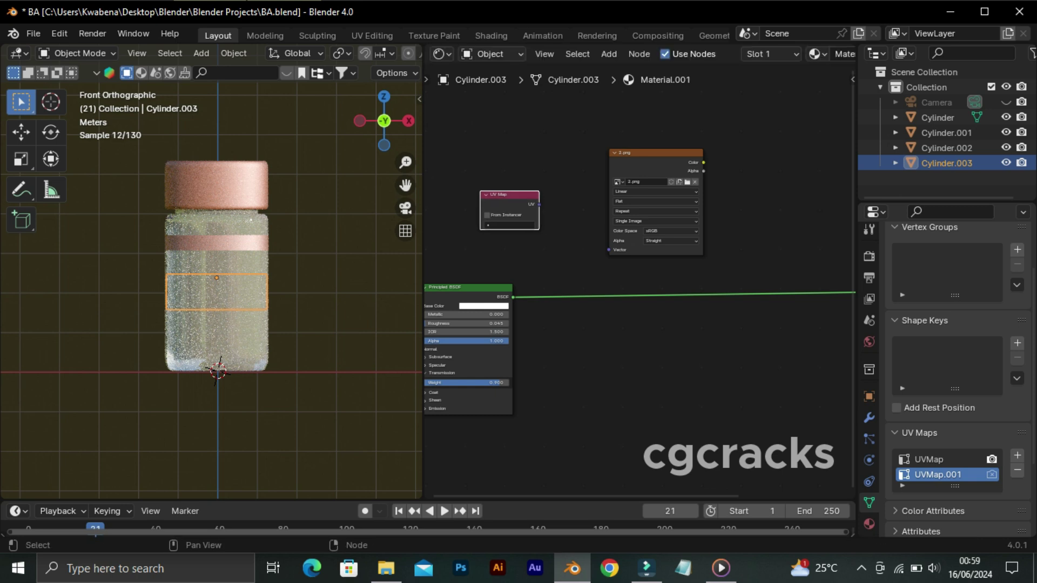
left_click_drag(656, 153, 637, 155)
middle_click_drag(678, 292, 567, 292)
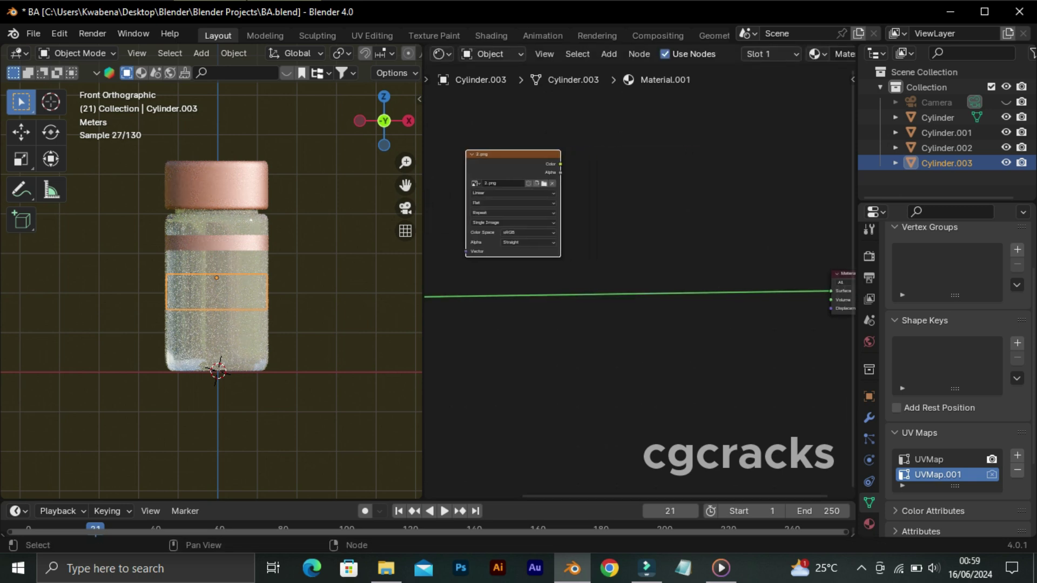
key("shift+a")
Insert a Mix Shader on the shader link and add Glossy BSDF and UV Map nodes.
left_click(567, 292)
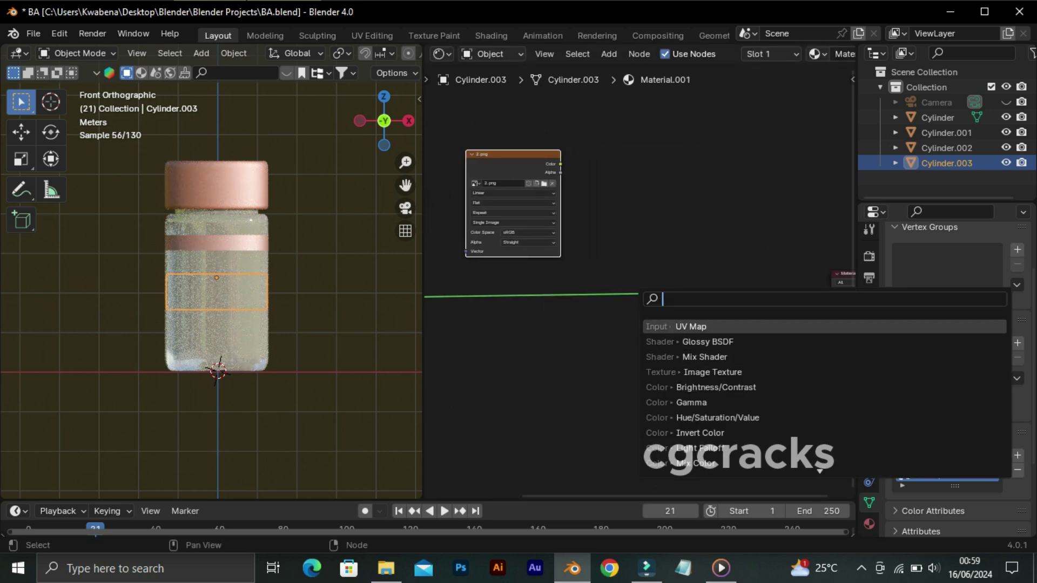
left_click(705, 358)
left_click(751, 295)
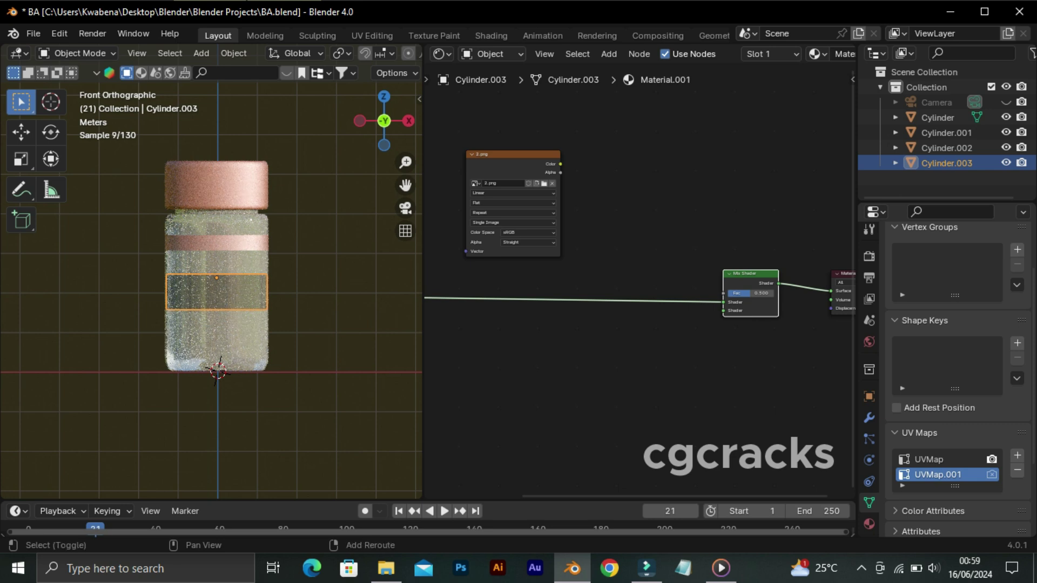
key("shift+a")
left_click(578, 265)
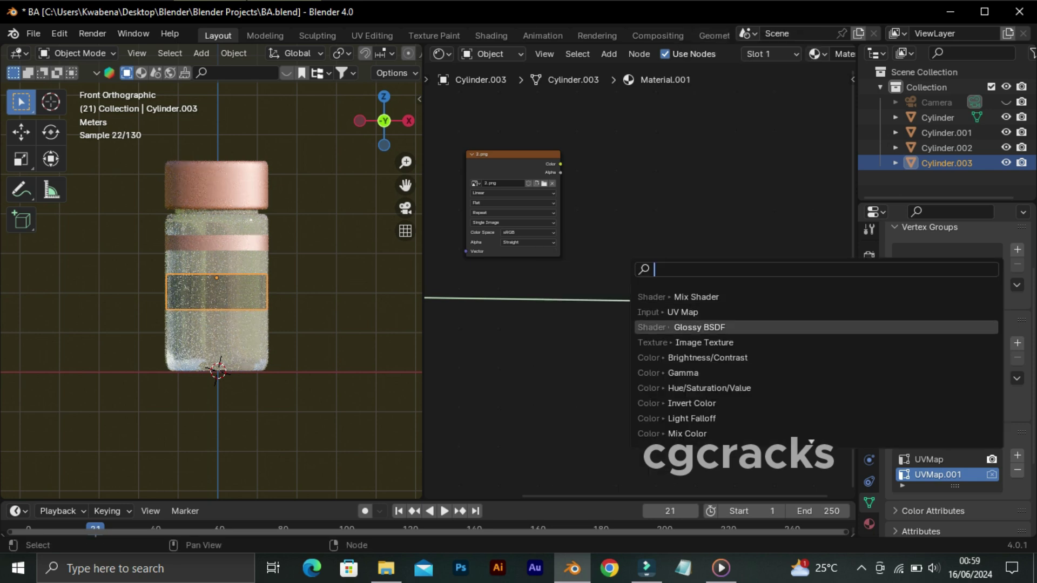
left_click(700, 327)
left_click(673, 178)
key("shift+a")
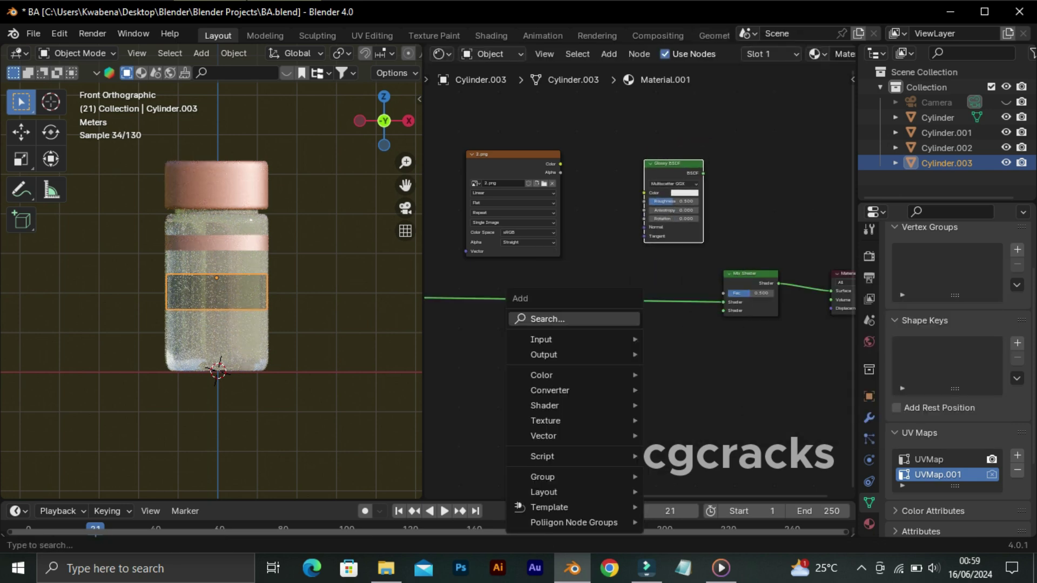
left_click(538, 319)
left_click(672, 377)
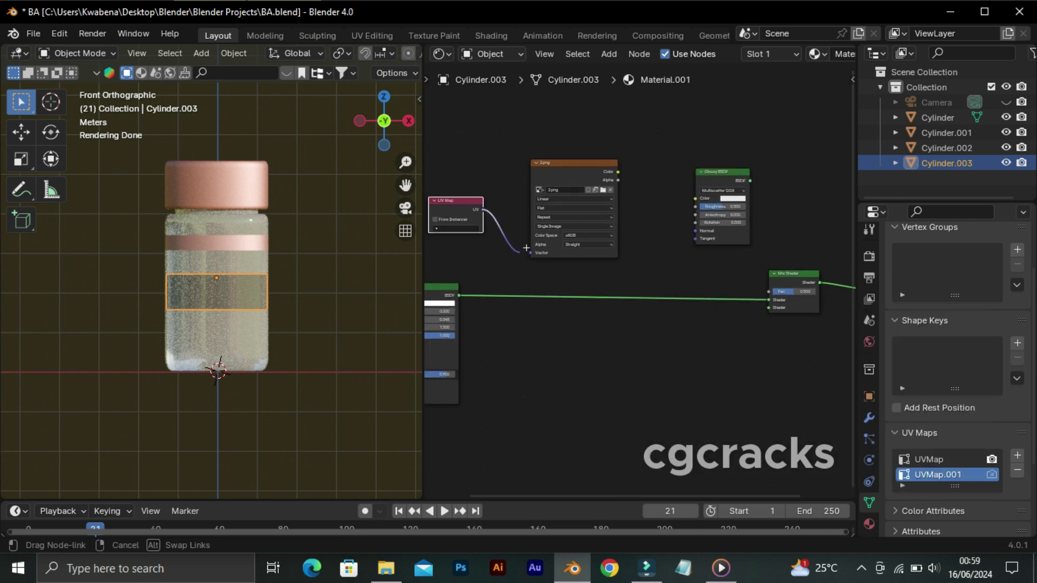
Wire UV to image Vector, image Color to Glossy Color, Glossy to Mix Shader, Alpha to Fac.
left_click_drag(483, 210, 530, 253)
left_click_drag(618, 172, 632, 171)
left_click_drag(695, 199, 695, 199)
scroll(695, 198, "up", 2)
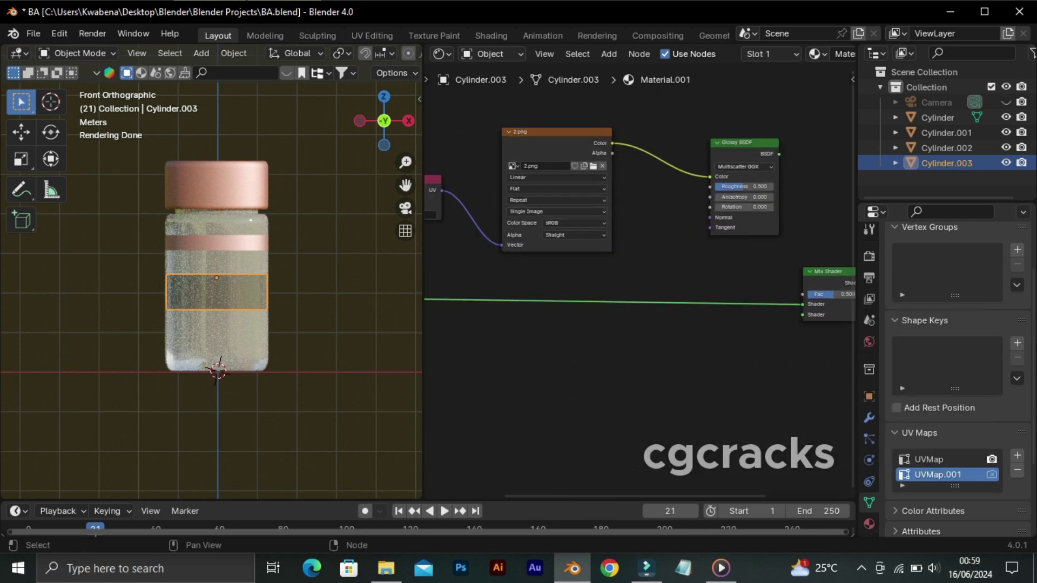
left_click_drag(790, 144, 815, 318)
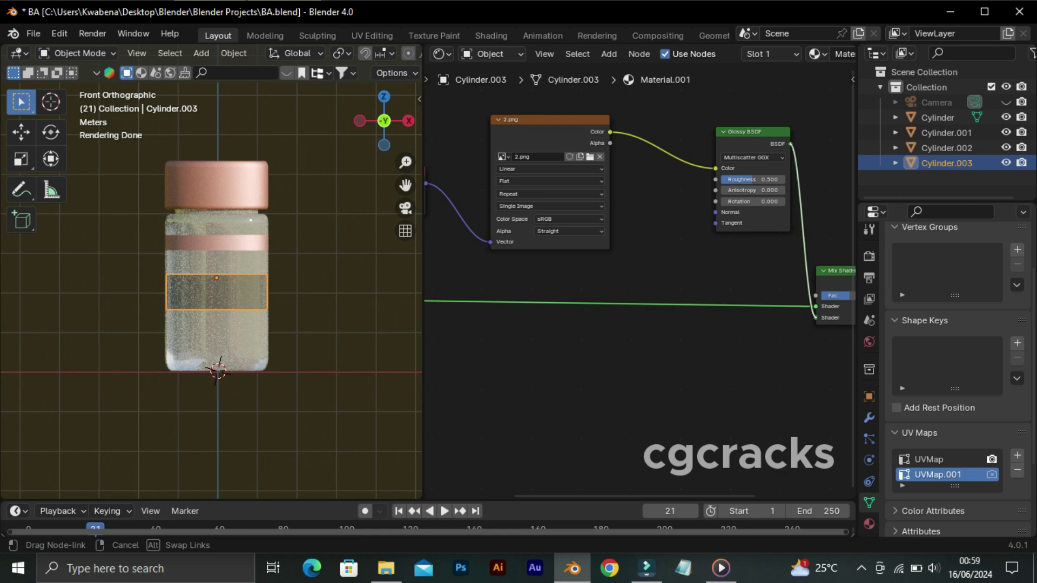
mouse_move(816, 318)
middle_mouse_down()
mouse_move(638, 350)
mouse_move(813, 342)
middle_mouse_up()
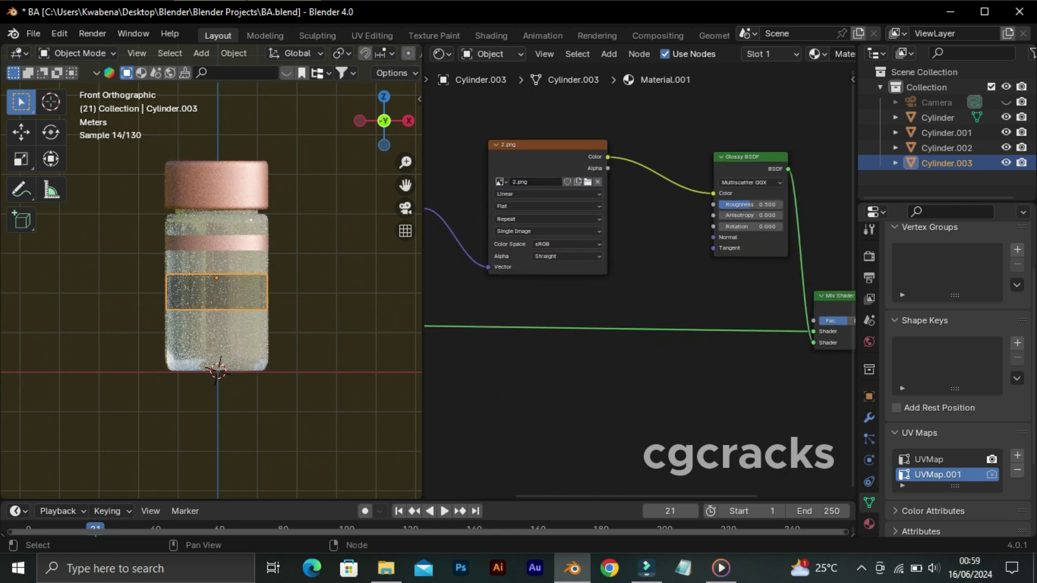
left_click_drag(608, 168, 814, 320)
mouse_move(648, 352)
middle_mouse_down()
mouse_move(810, 351)
mouse_move(681, 351)
middle_mouse_up()
left_click(524, 221)
mouse_move(594, 351)
middle_mouse_down()
mouse_move(675, 352)
mouse_move(474, 362)
mouse_move(507, 348)
mouse_move(838, 309)
middle_mouse_up()
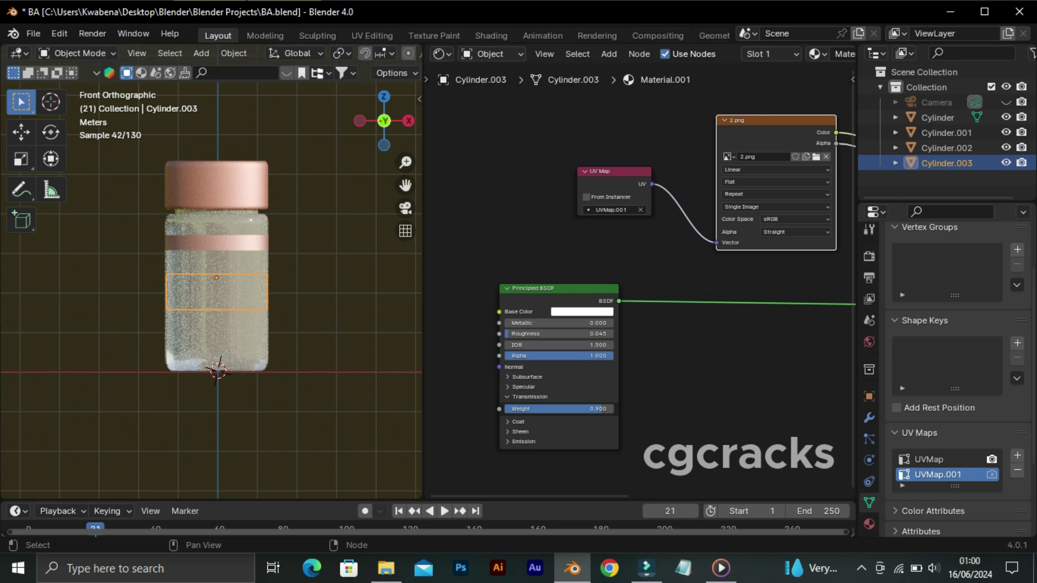
Turn the node area into an Image Editor and enter Edit Mode on the label band.
left_click(441, 54)
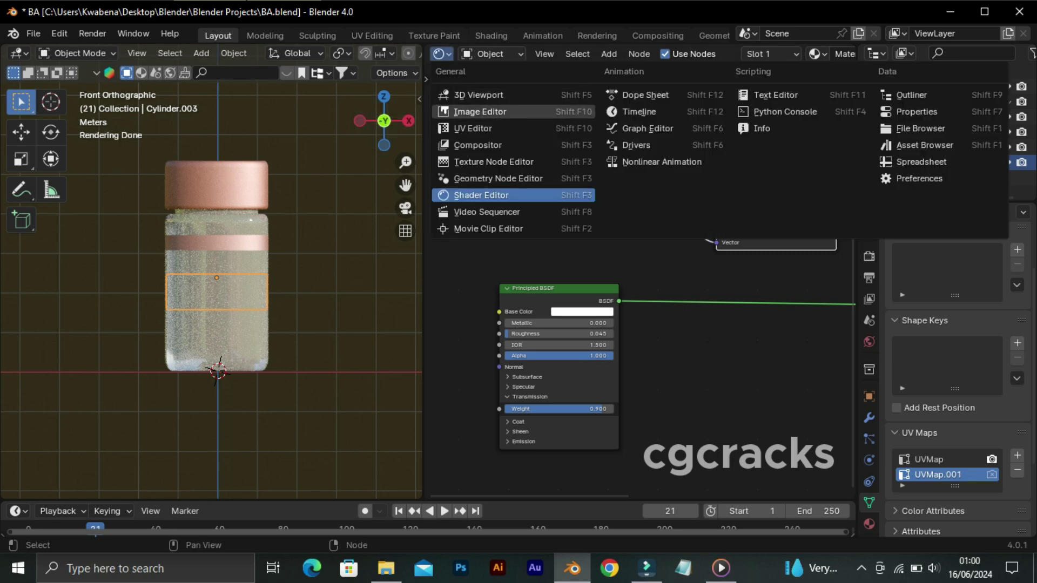
left_click(464, 111)
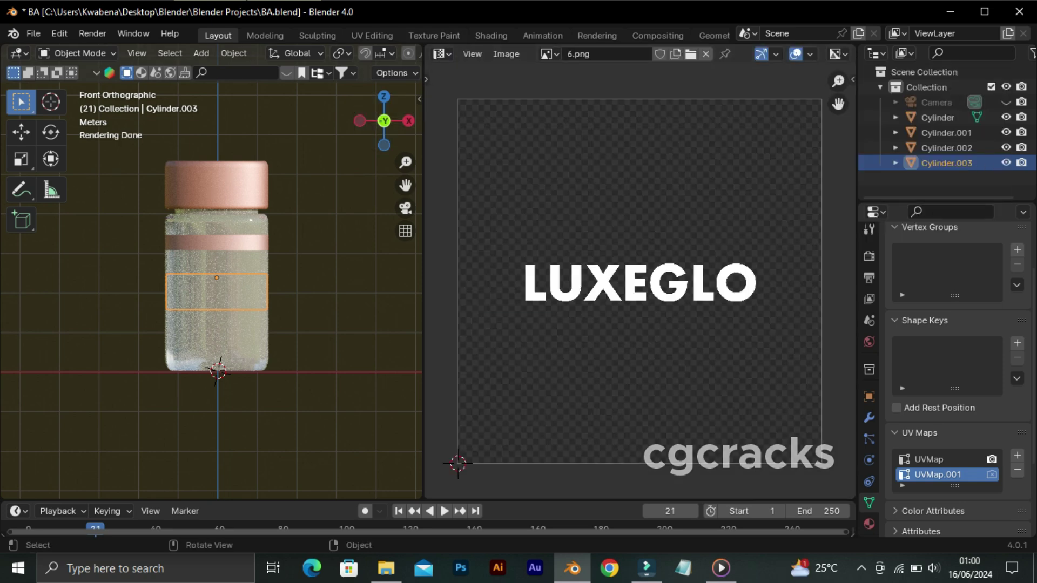
left_click(76, 53)
left_click(70, 86)
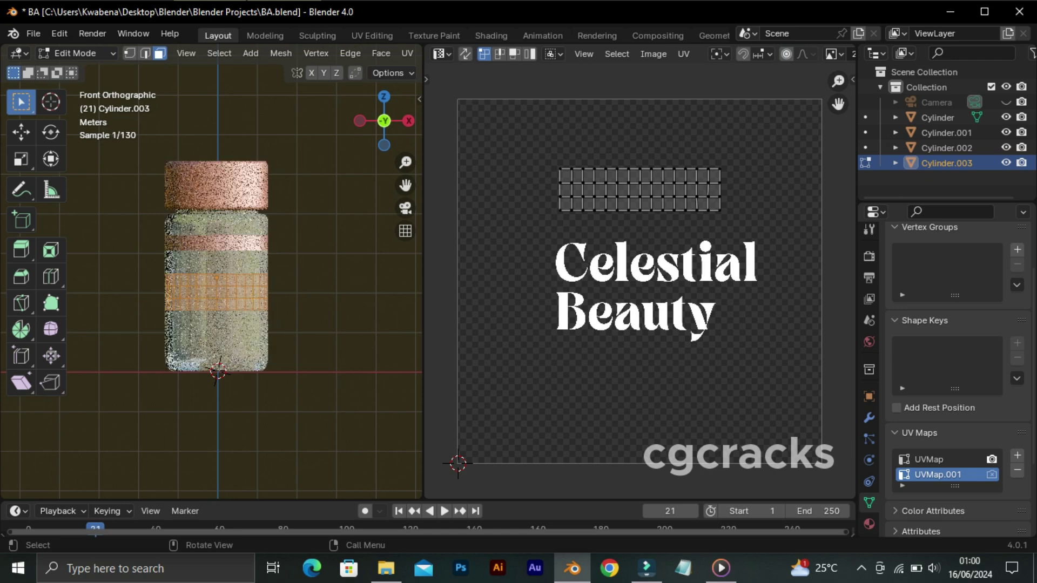
Unwrap all the label faces, rotate the UVs 90 degrees and stretch them along X.
key("a")
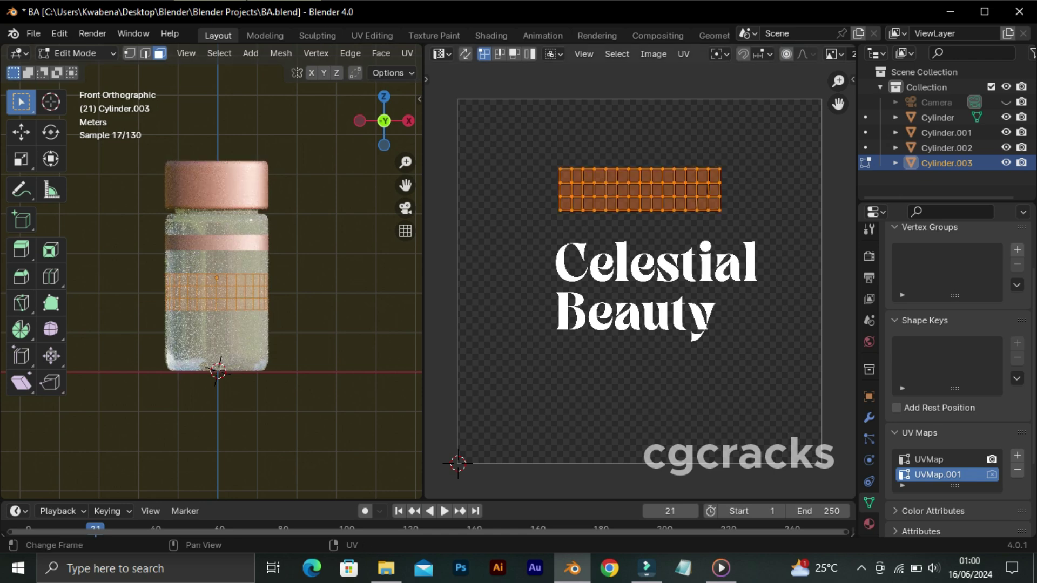
key("u")
left_click(730, 204)
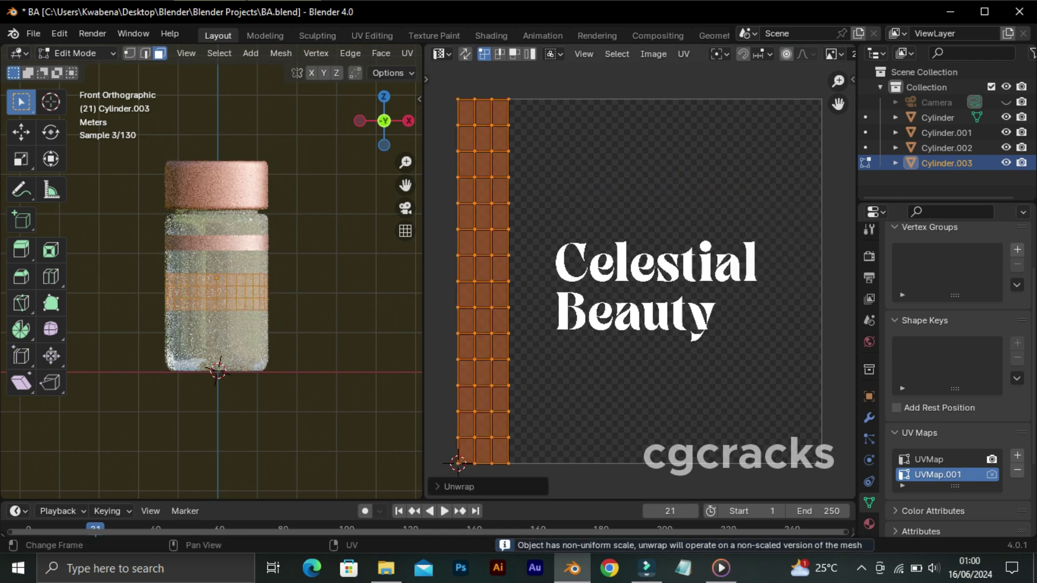
type("r90")
key("Return")
key("s")
key("x")
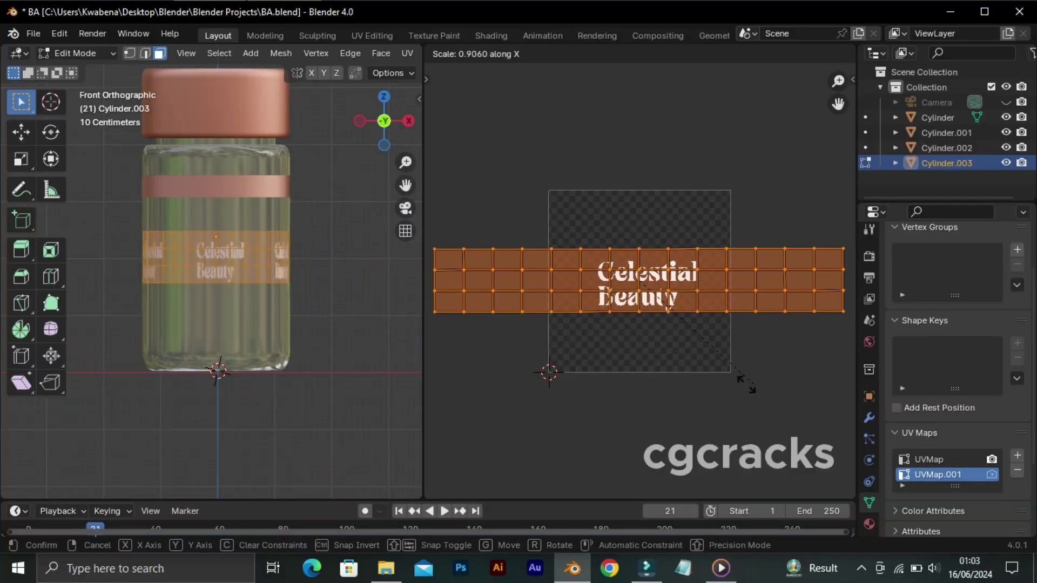
left_click(629, 350)
Narrow the UV strip along X so it sits over the Celestial Beauty text, then deselect.
key("s")
key("x")
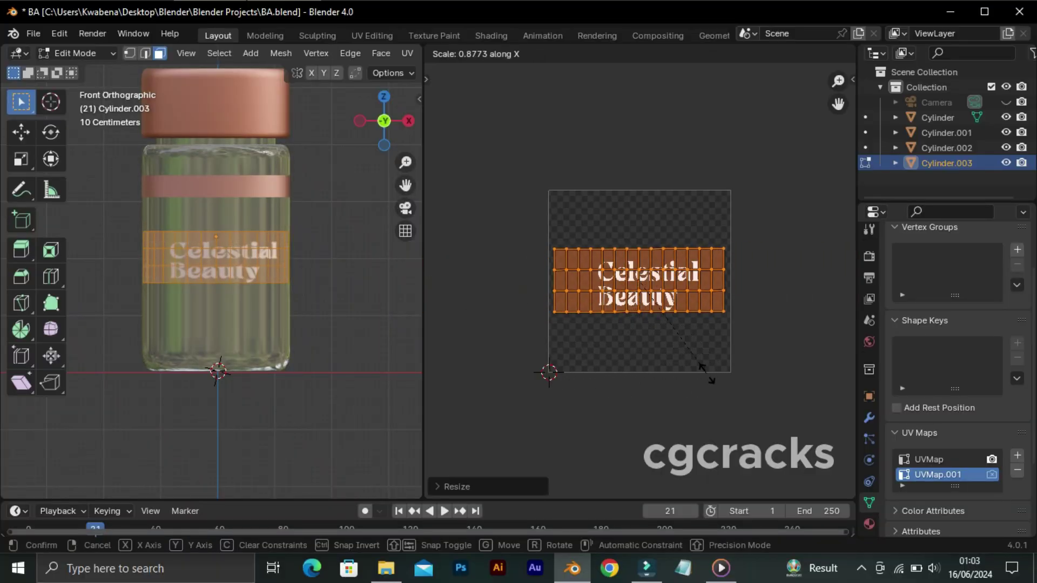
left_click(709, 376)
key("alt+a")
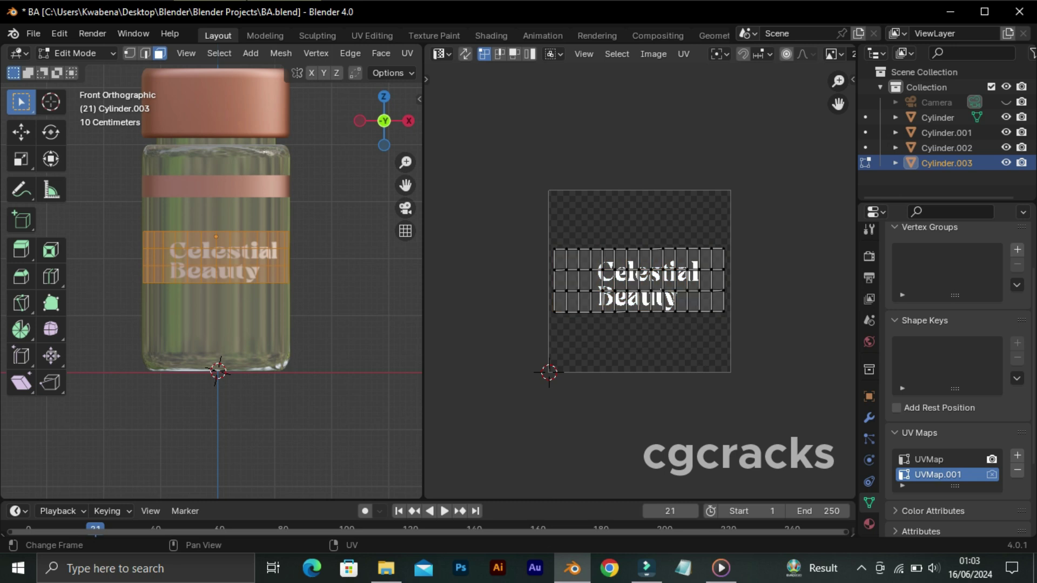
scroll(217, 372, "down", 2)
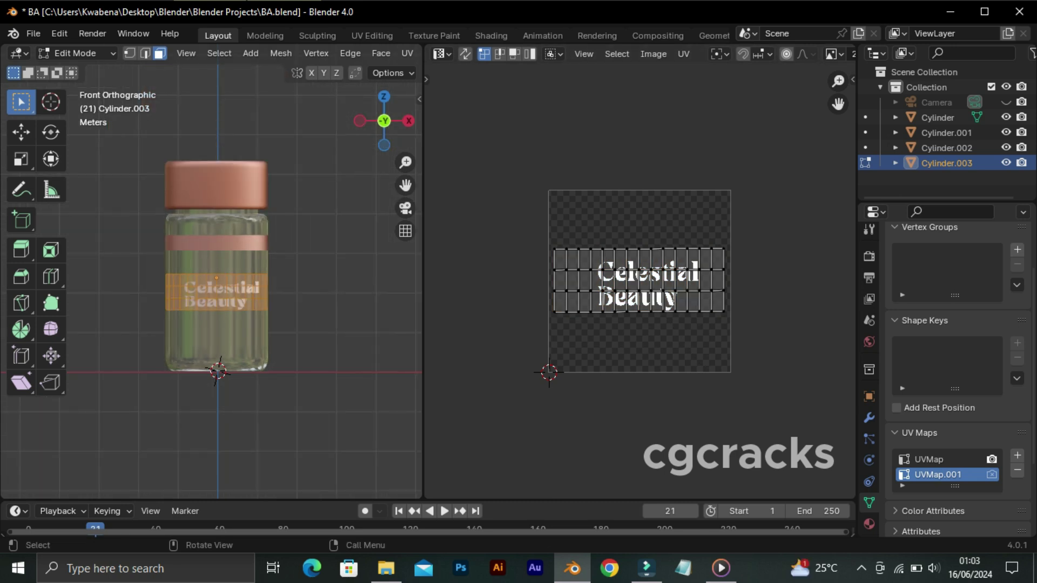
left_click(442, 53)
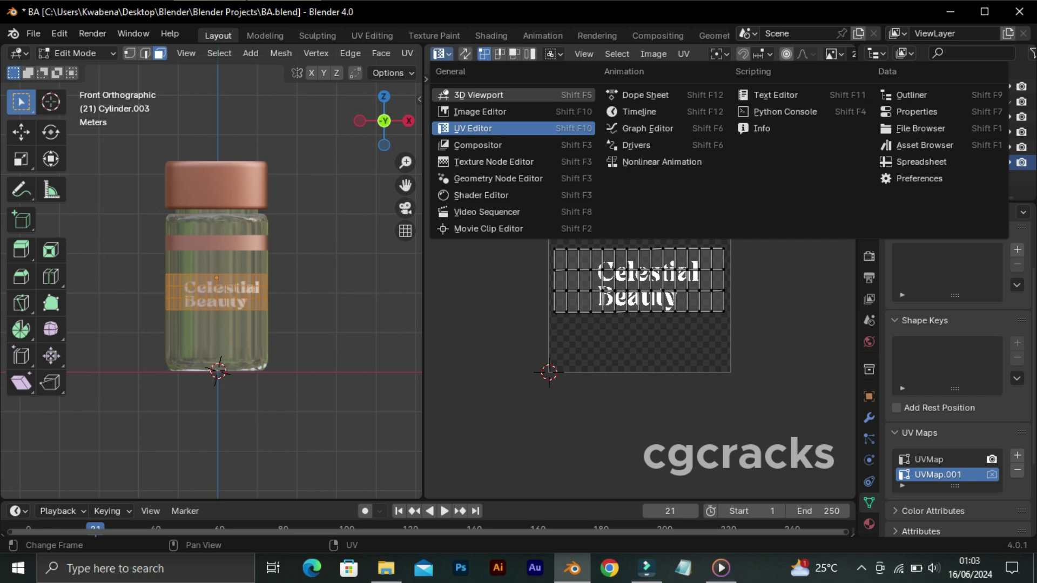
Replace the UV editor with a 3D Viewport, return to Object Mode, and show the Cylinder jar in rendered perspective.
left_click(472, 95)
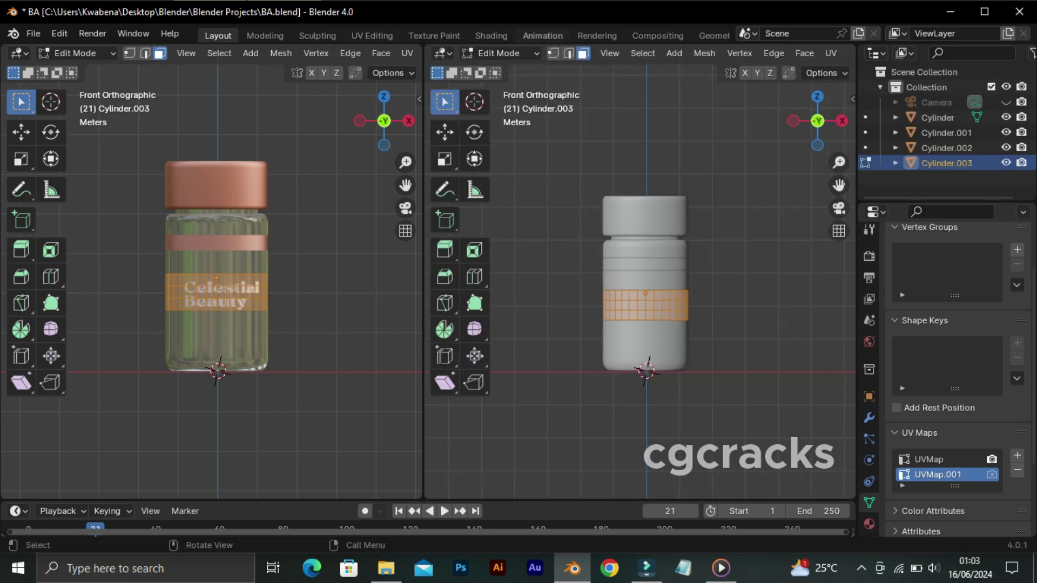
left_click(500, 53)
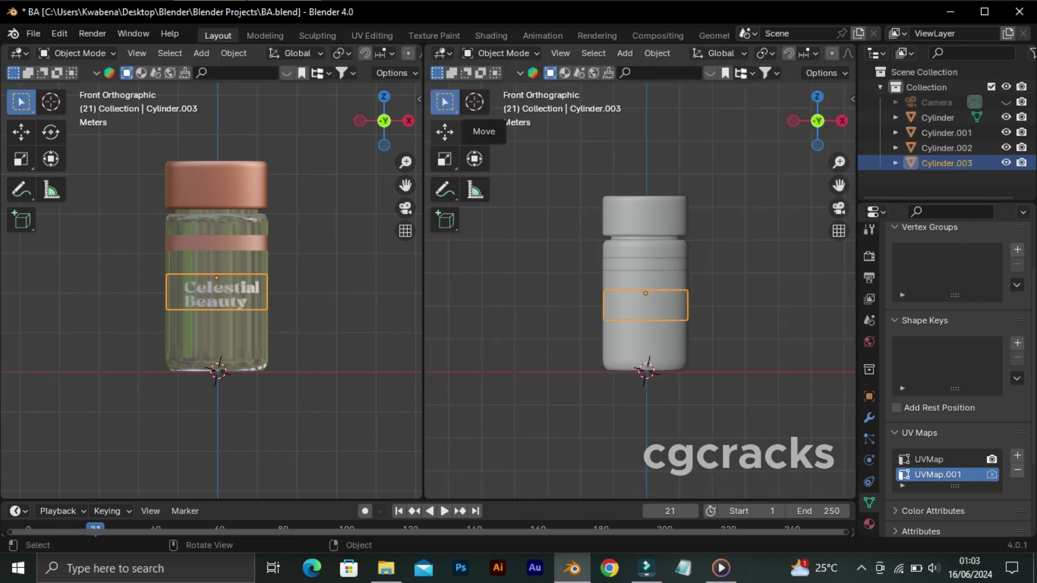
key("z")
left_click(410, 66)
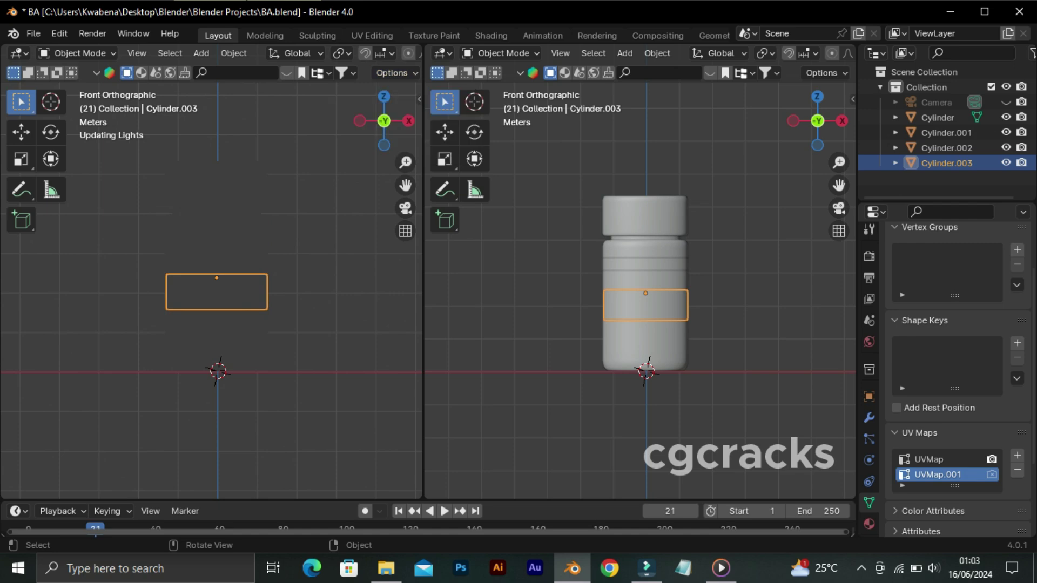
key("KP_5")
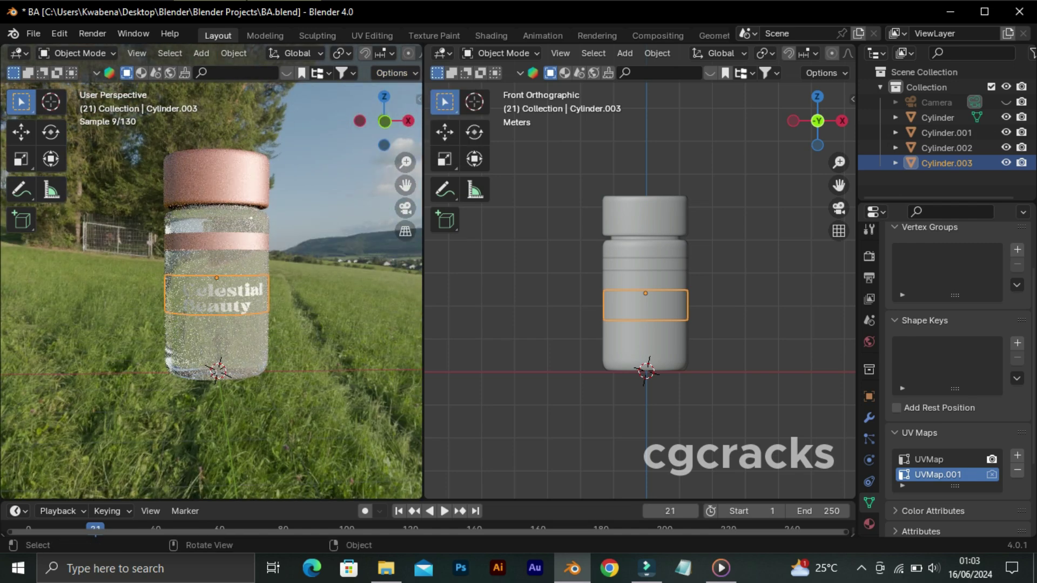
left_click(938, 118)
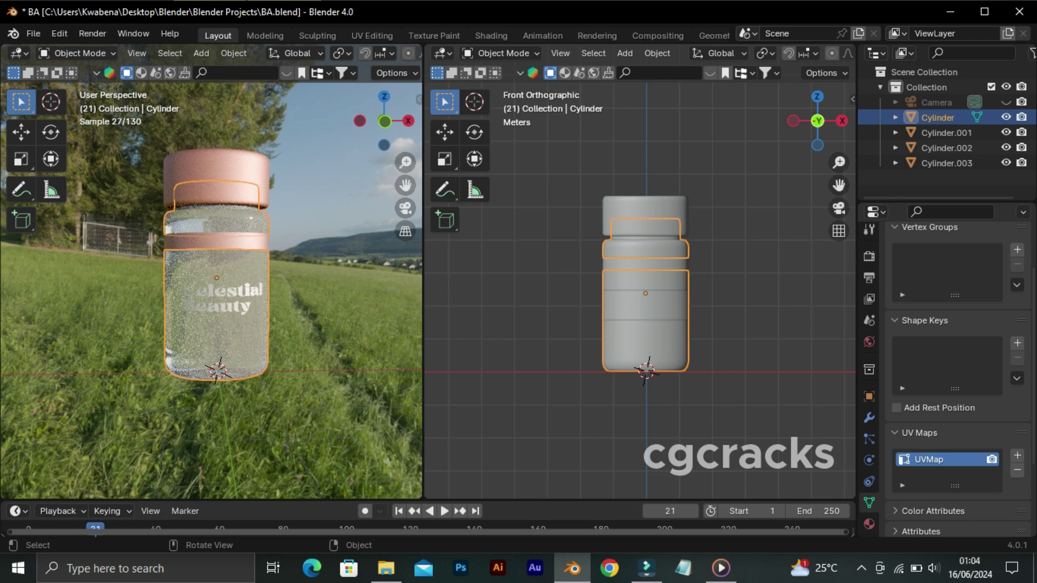
In the Shader Editor, tint the Principled BSDF Base Color pink (hue 0.949, saturation 0.423).
left_click(443, 53)
left_click(476, 194)
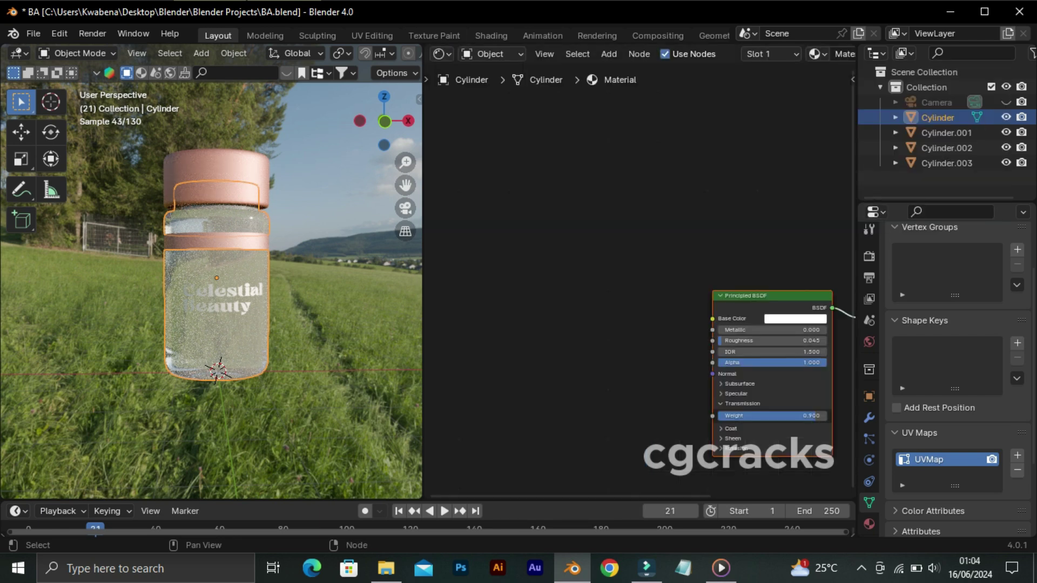
key("Home")
left_click(638, 270)
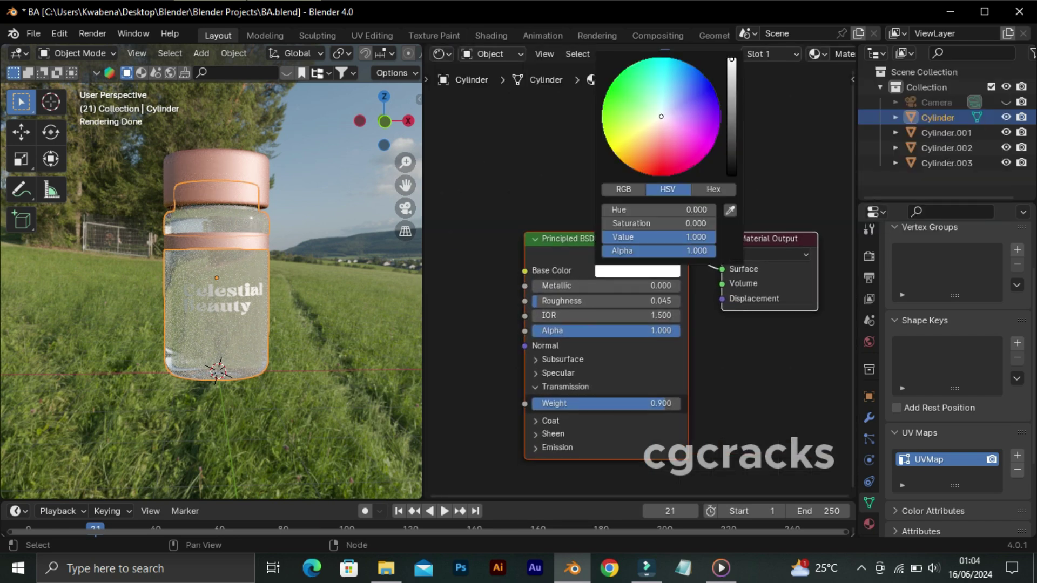
left_click_drag(661, 116, 659, 120)
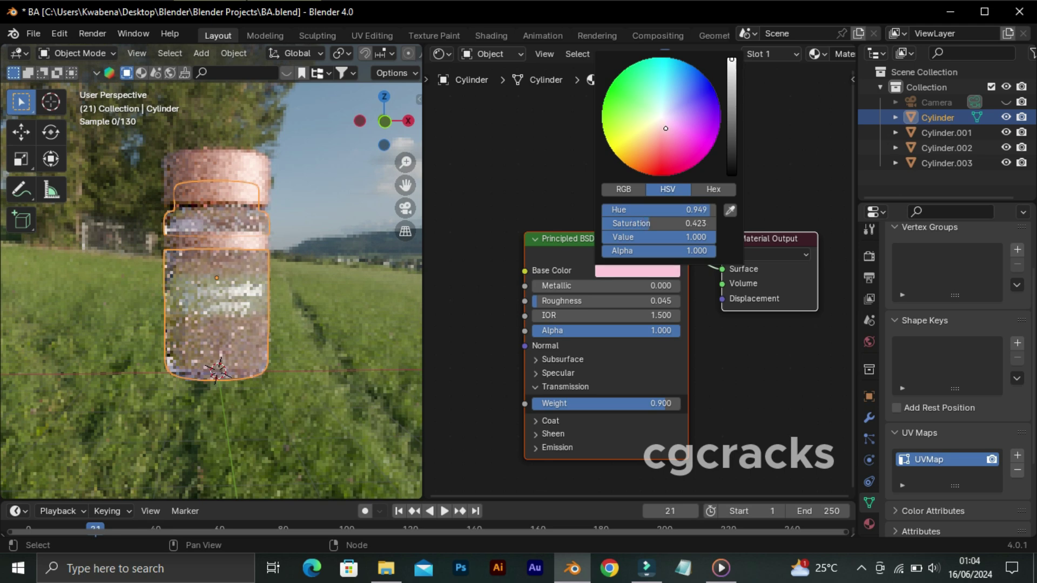
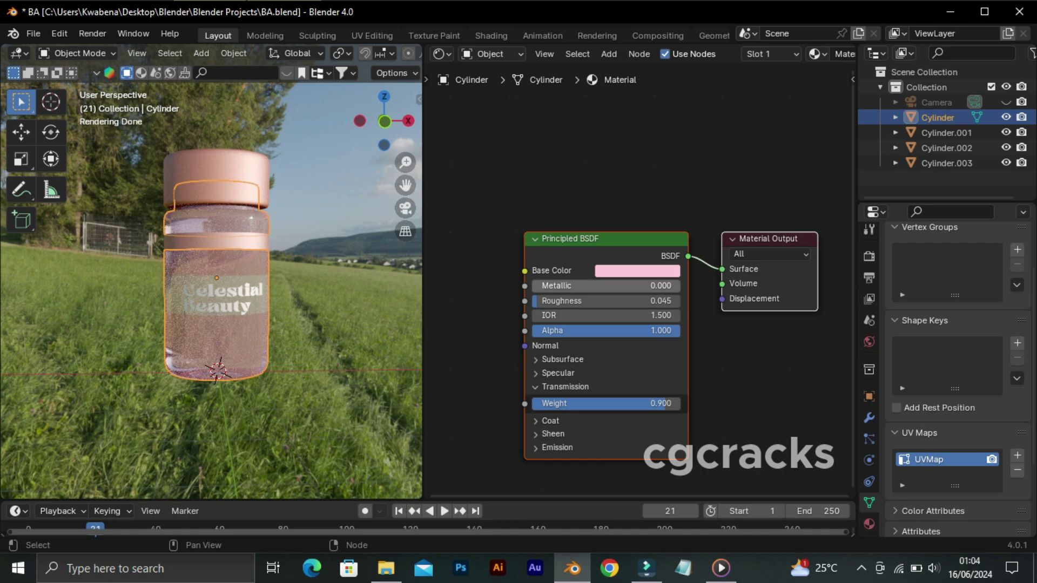
Make the bottle body fully metallic with roughness 0.391 and a darker salmon-pink base colour.
left_click_drag(605, 285, 680, 285)
middle_click_drag(216, 270, 232, 265)
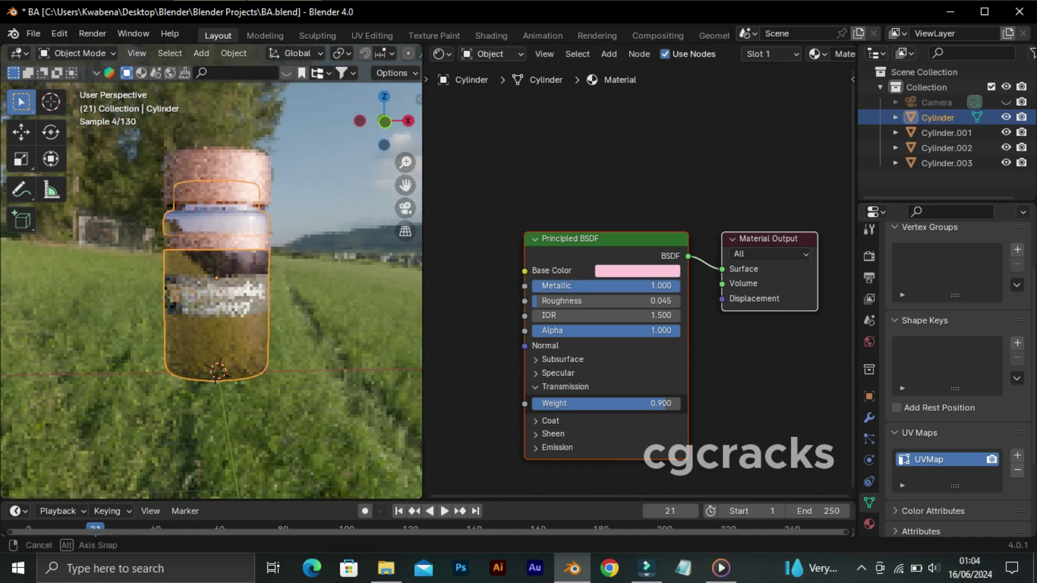
key("Return")
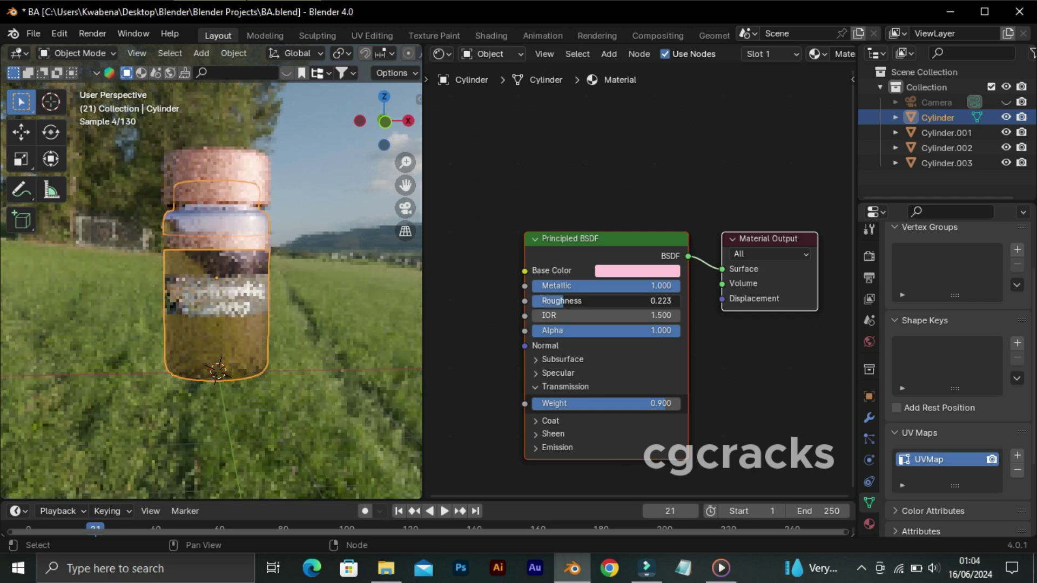
mouse_move(556, 301)
left_mouse_down()
mouse_move(600, 300)
mouse_move(590, 301)
left_mouse_up()
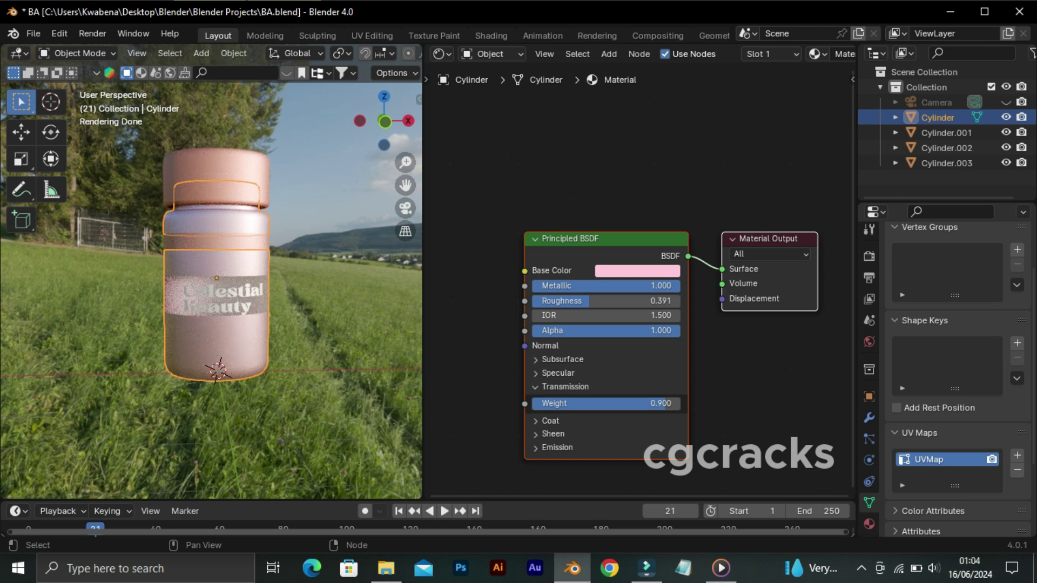
left_click(637, 270)
left_click_drag(666, 128, 663, 122)
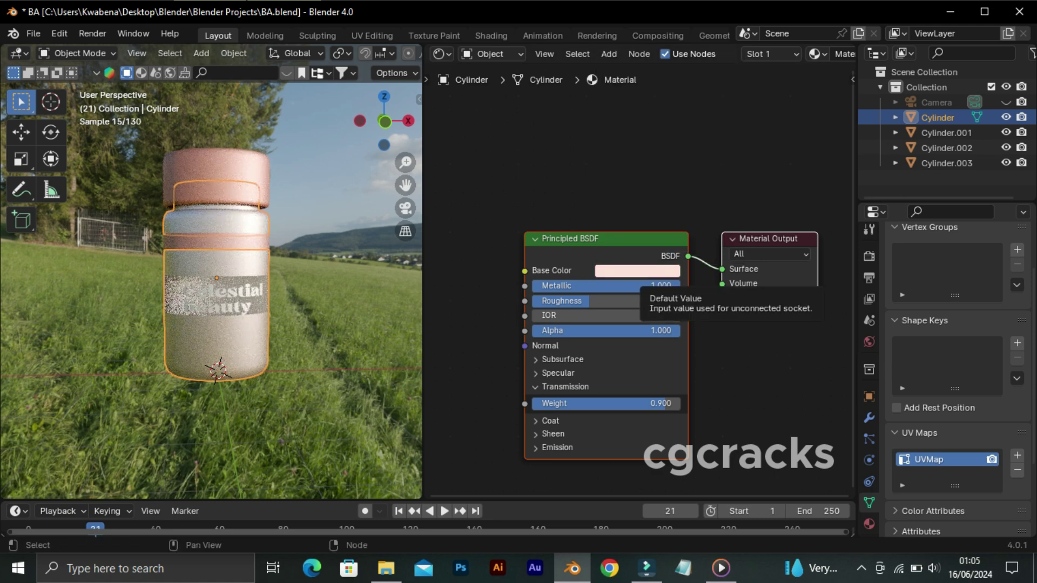
left_click(638, 270)
key("ctrl+z")
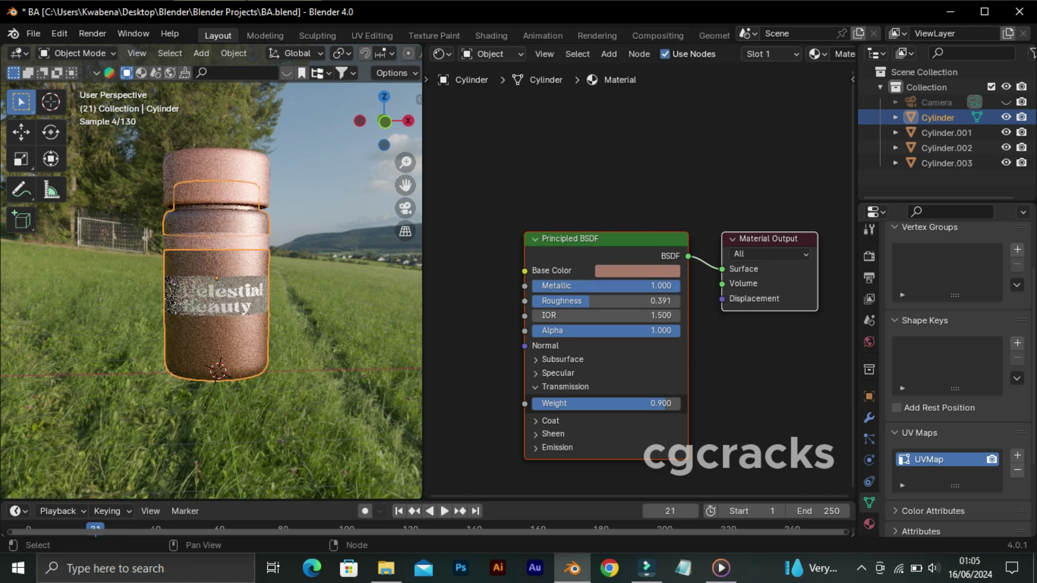
Change the band below the cap, Cylinder.002, from yellow to light pink.
left_click(216, 242)
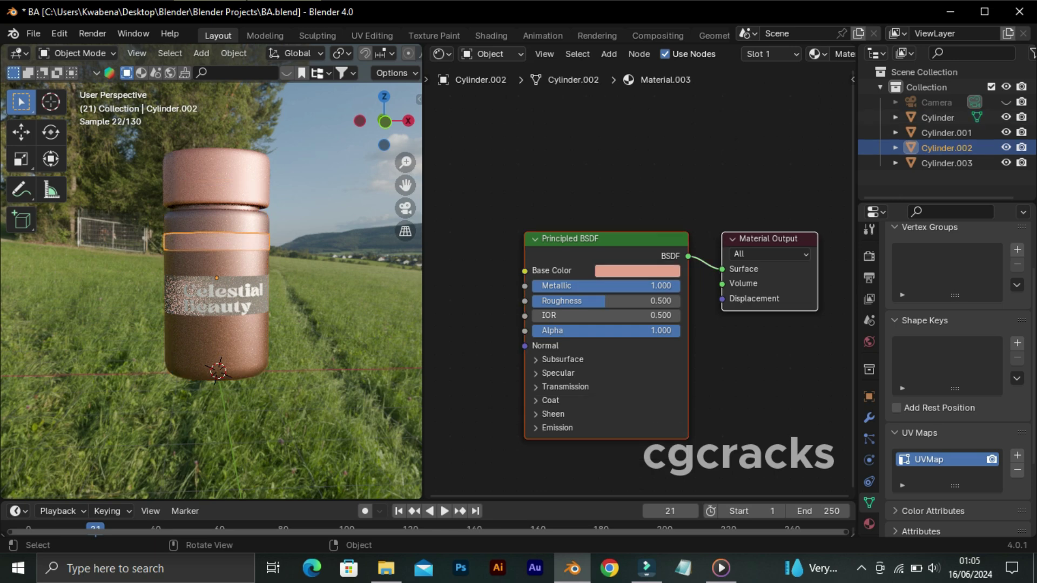
left_click(637, 271)
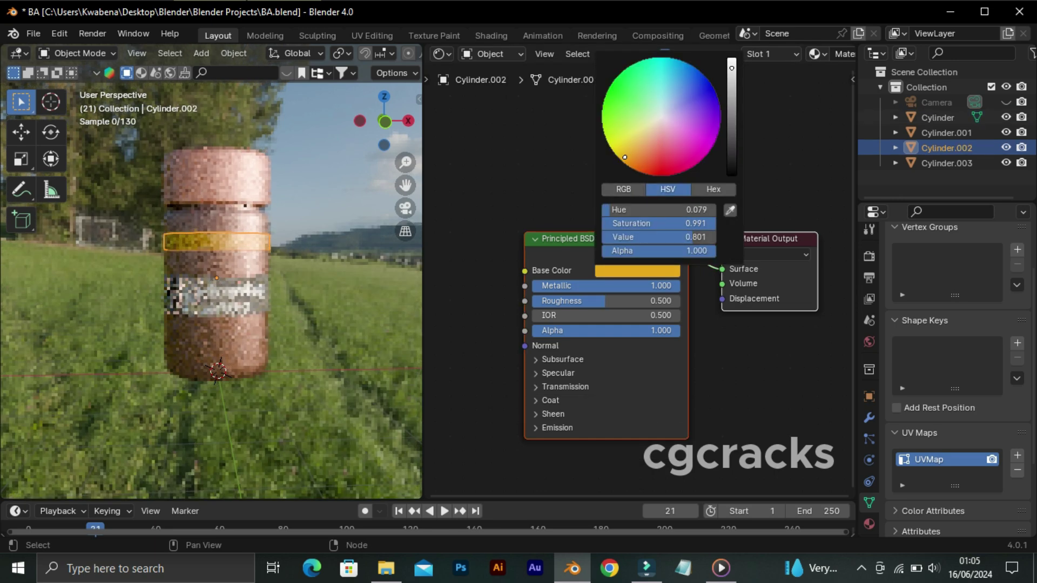
left_click(666, 119)
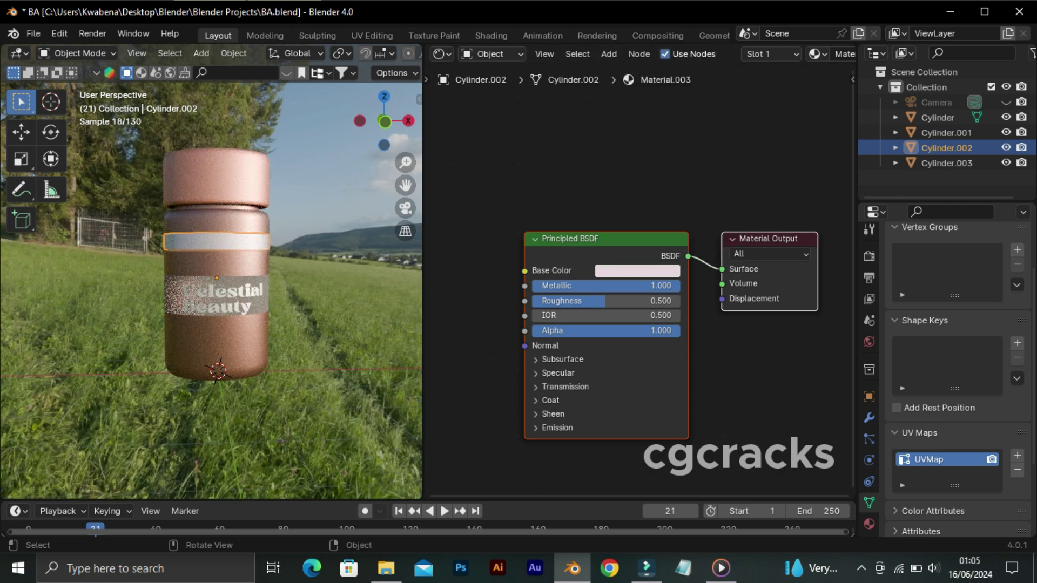
Give the cap a brown base colour.
left_click(216, 297)
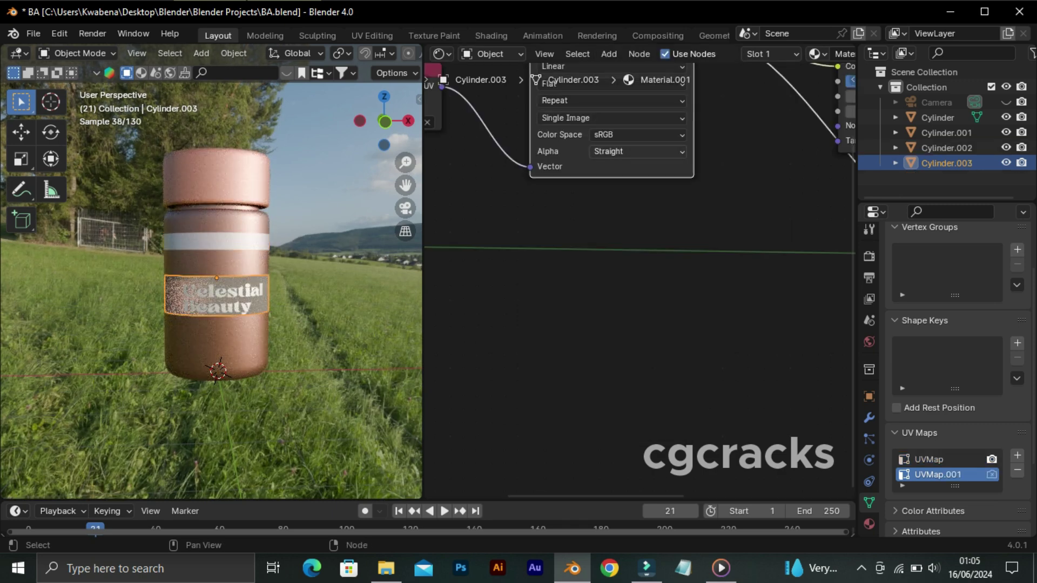
scroll(637, 281, "down", 3)
scroll(639, 280, "up", 3)
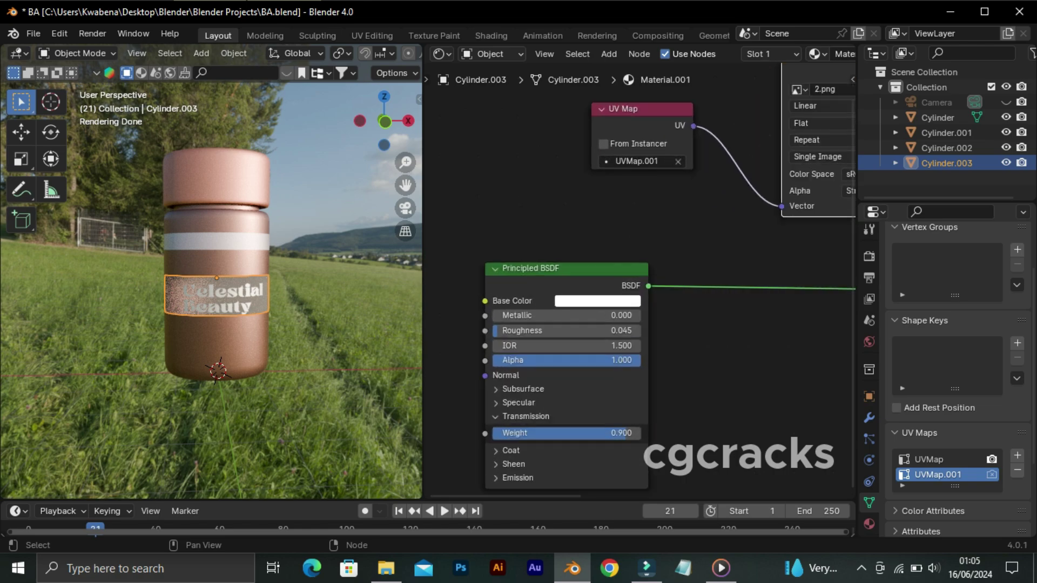
left_click(598, 301)
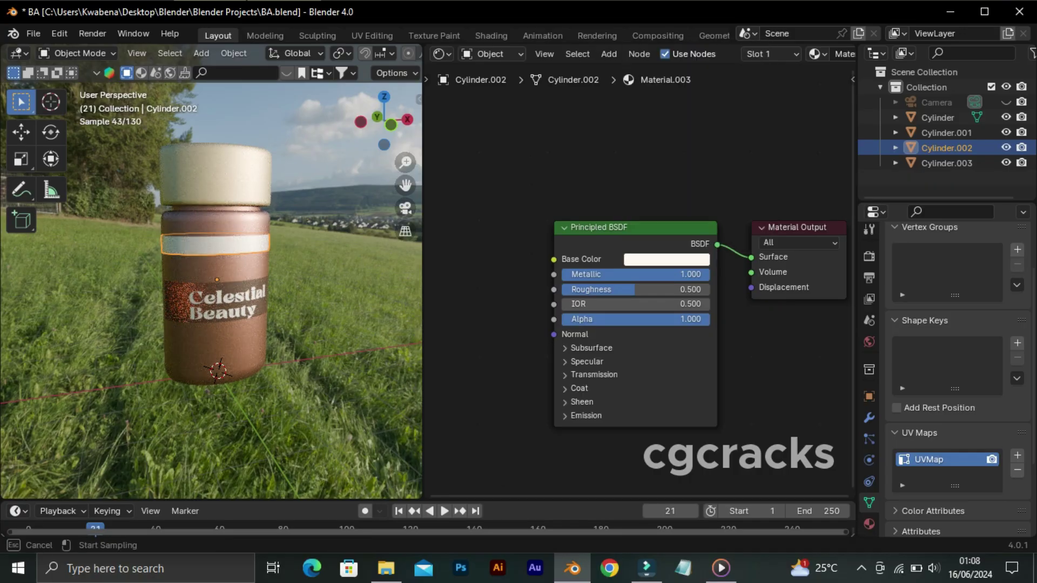
left_click(215, 174)
left_click(666, 259)
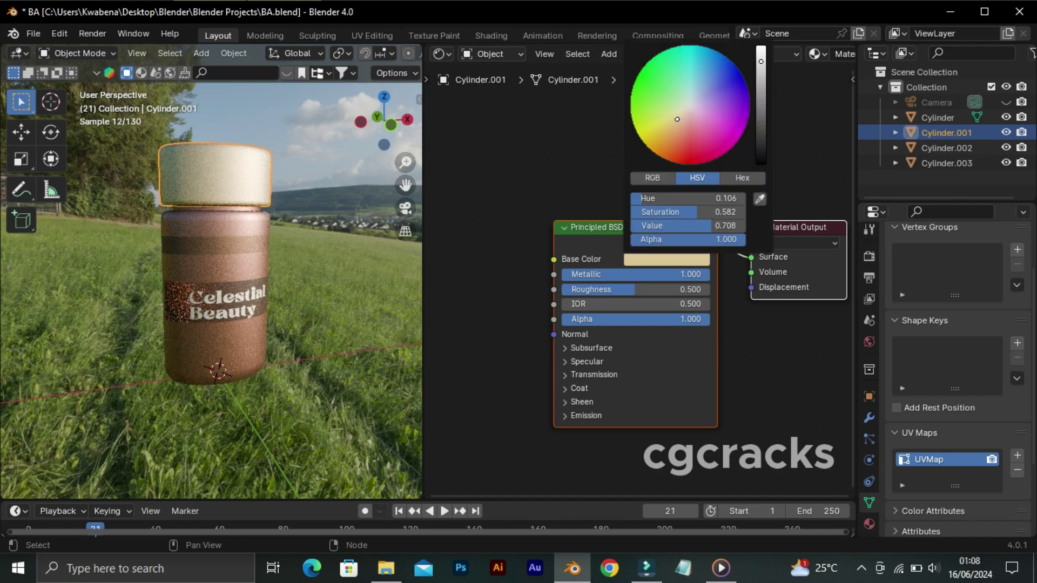
key("ctrl+v")
scroll(640, 281, "down", 2)
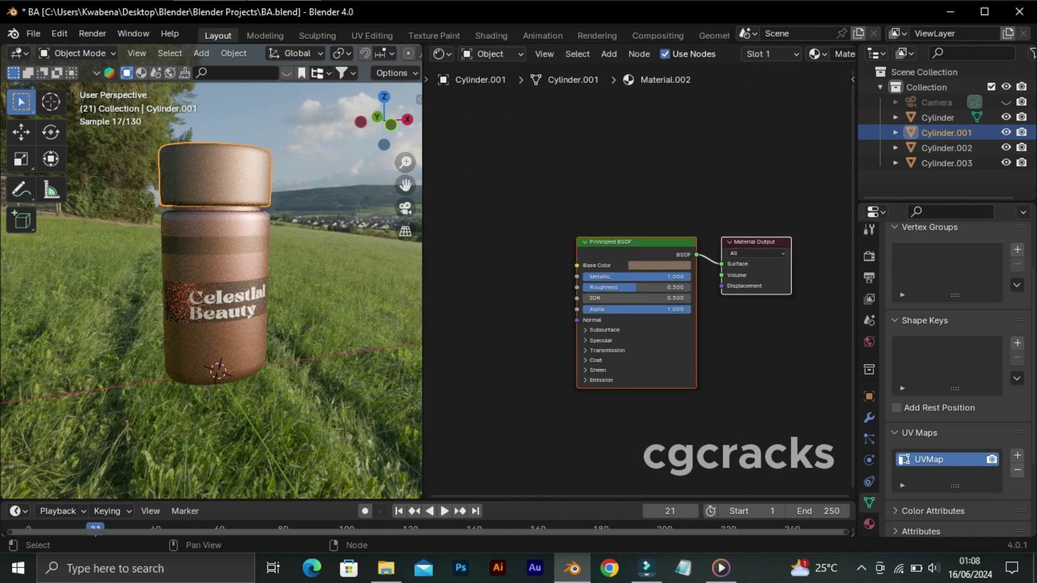
middle_click_drag(243, 324, 232, 280)
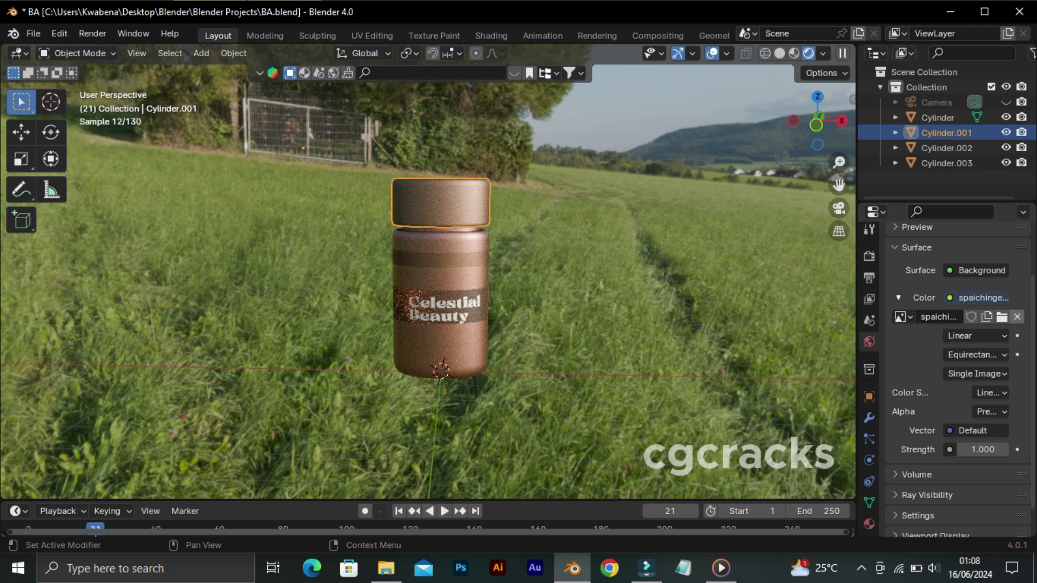
Replace the field image with a downloaded 2048 'photo studio' HDRI and preview it in Material Preview.
left_click(1017, 316)
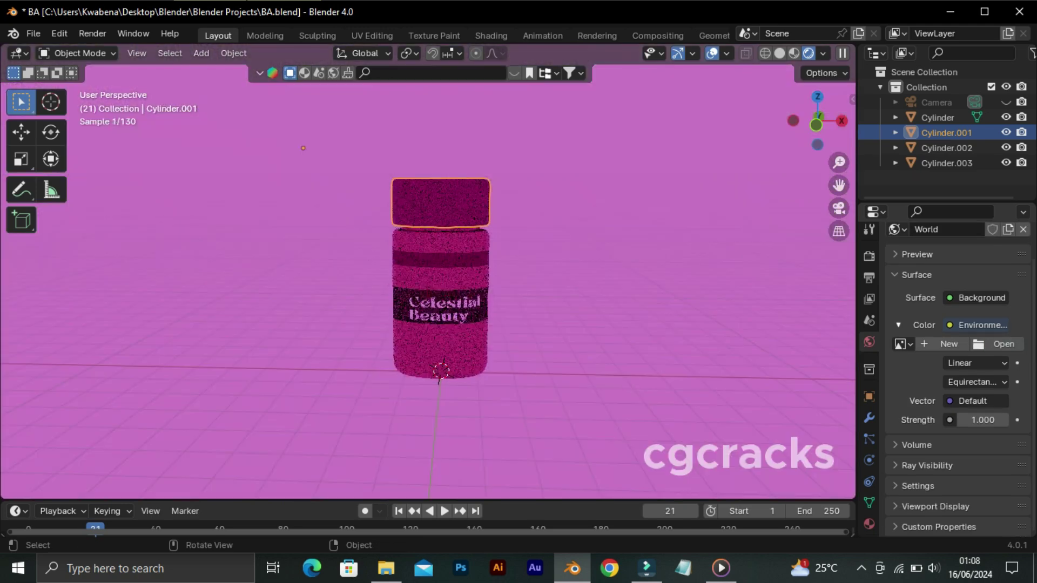
key("KP_1")
type("photo studio")
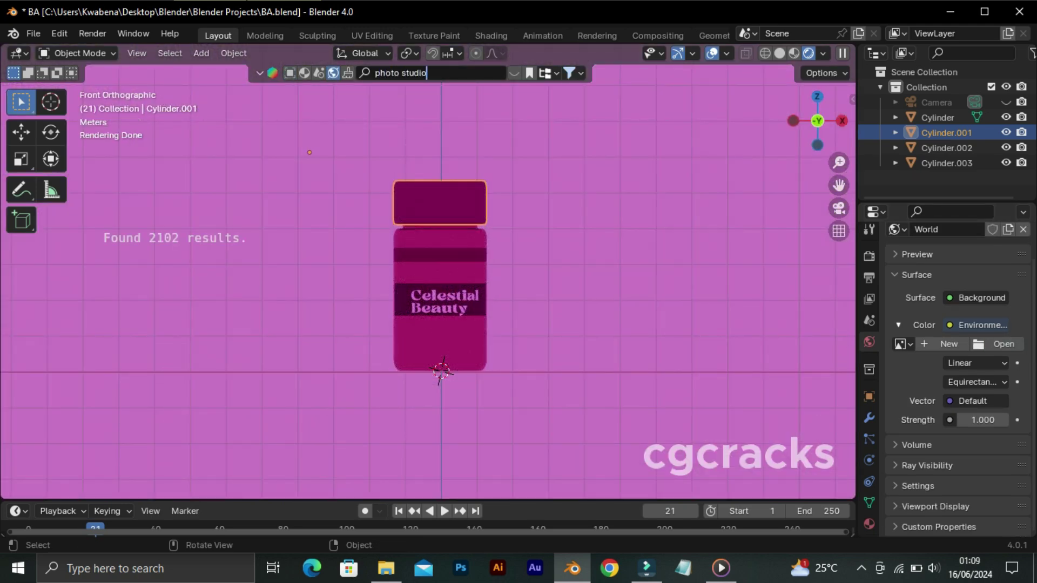
key("Return")
left_click(165, 148)
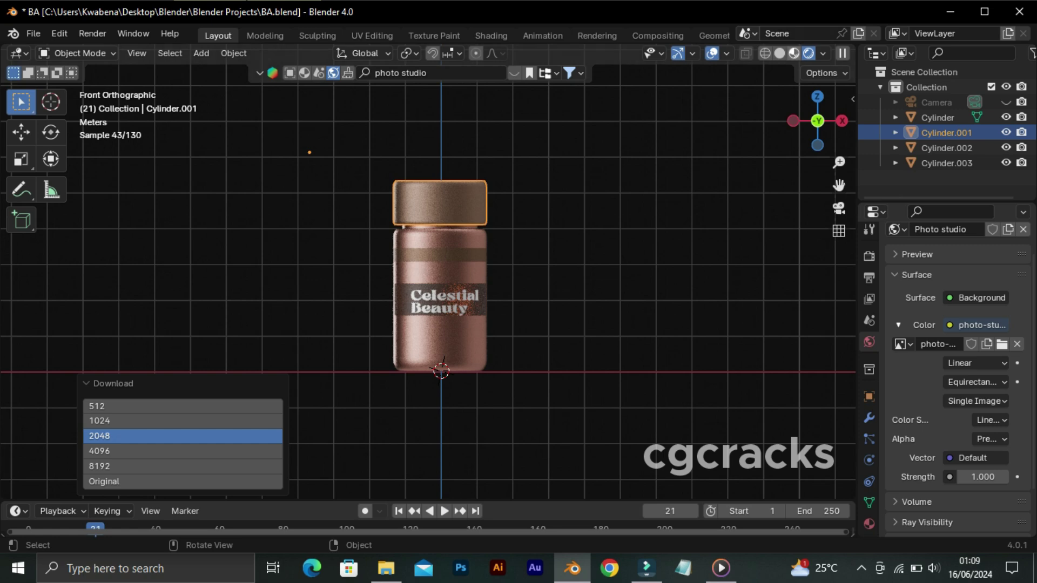
key("z")
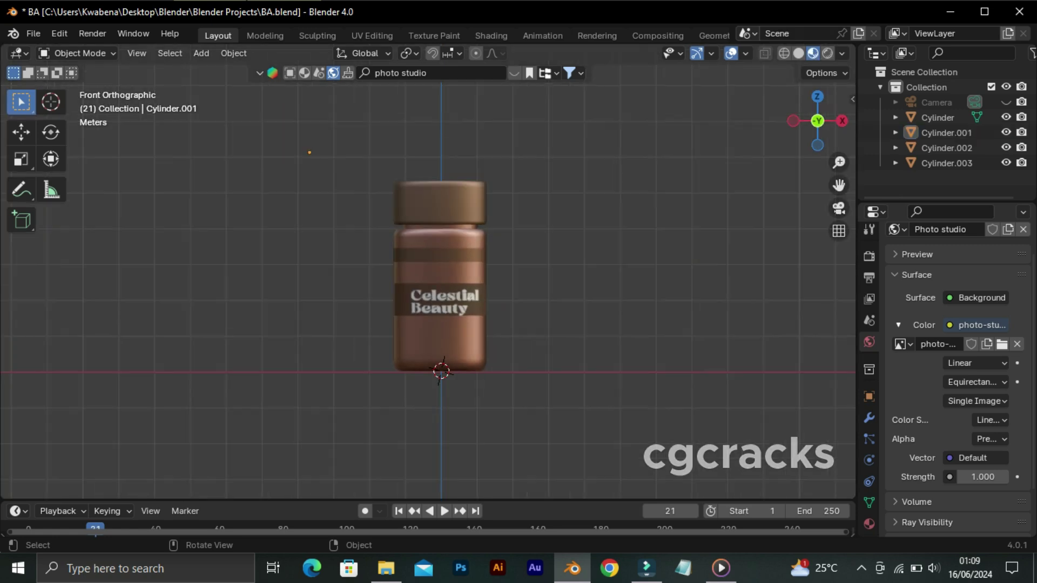
middle_click_drag(519, 227, 600, 254)
Add a ground plane under the bottle scaled to 9.455.
key("shift+a")
left_click(736, 253)
key("s")
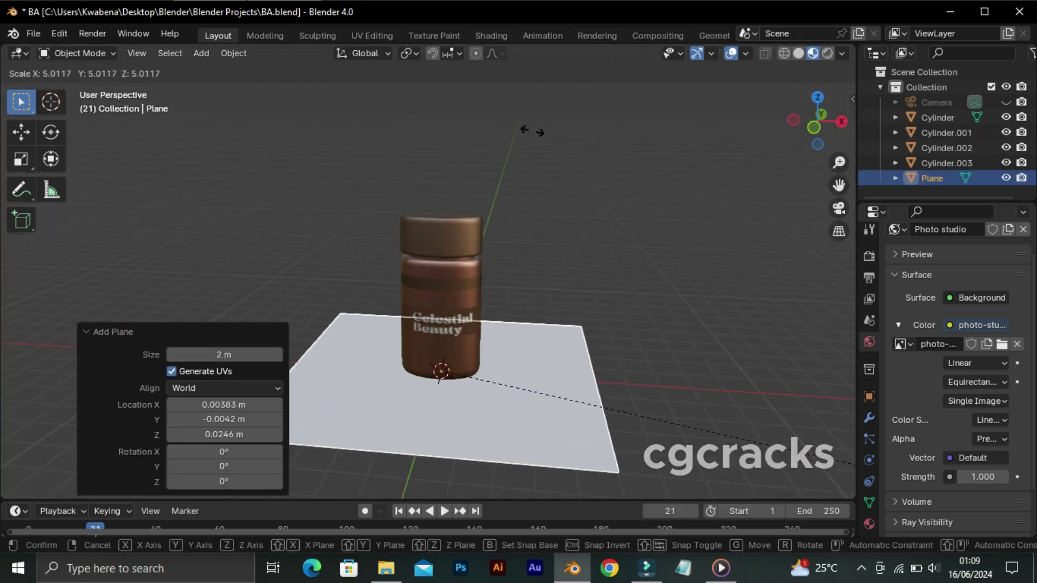
key("Return")
key("KP_0")
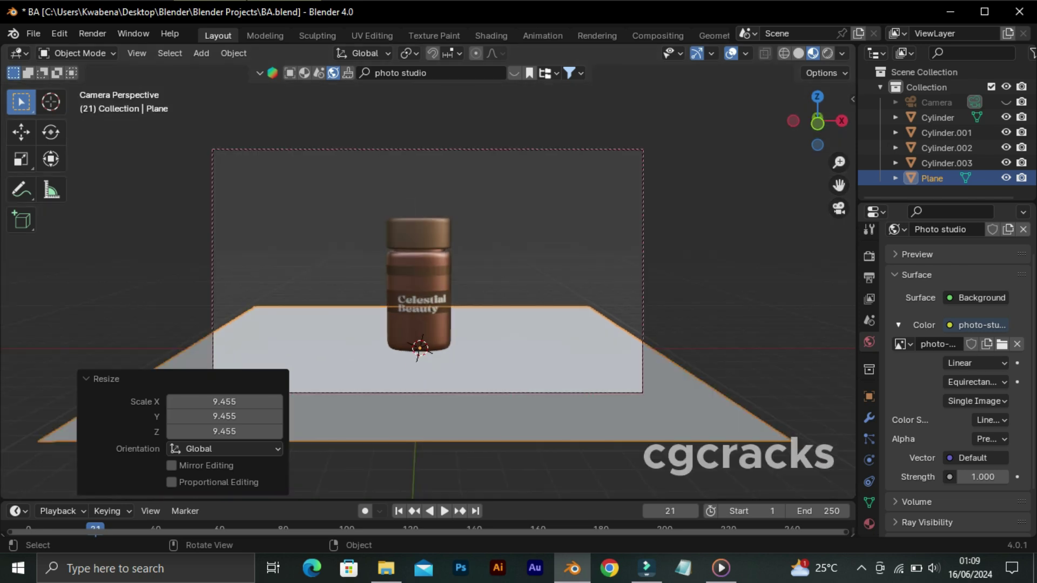
key("alt+a")
key("KP_0")
middle_click_drag(432, 270, 513, 259)
scroll(432, 324, "down", 4)
Extrude the plane's back edge straight up into a wall.
key("Tab")
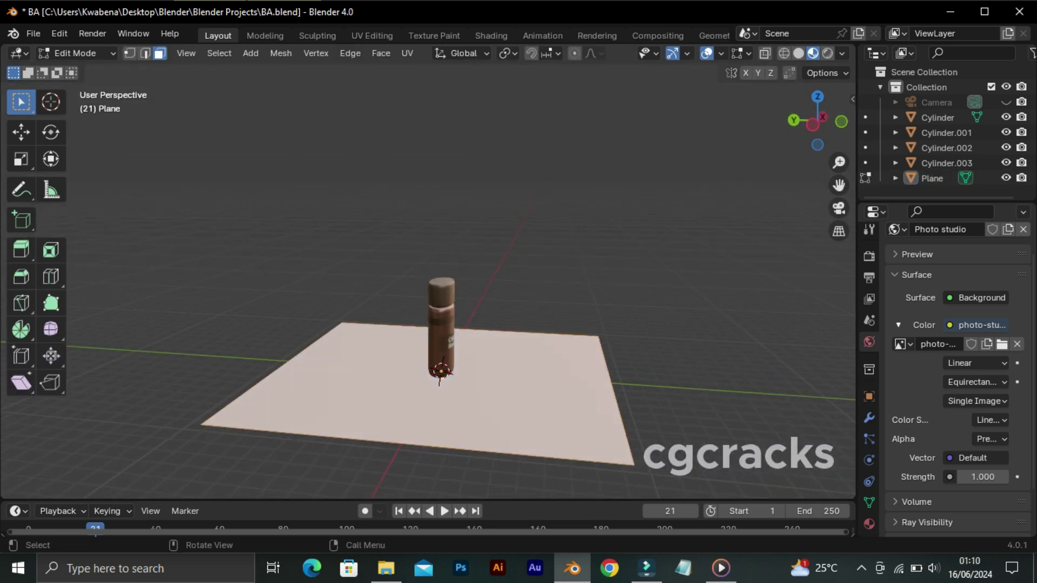
key("alt+a")
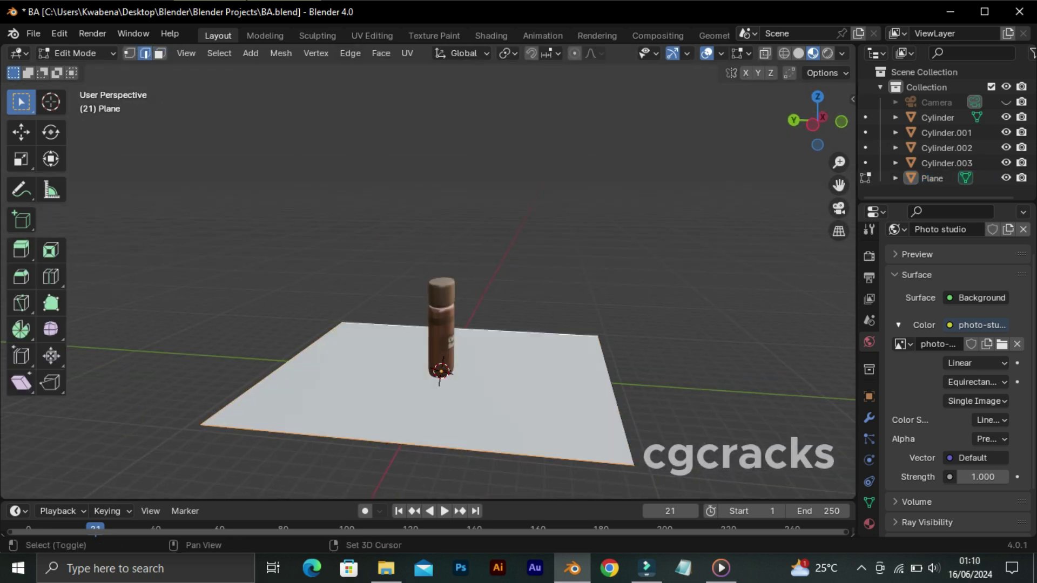
middle_click_drag(432, 270, 433, 227)
key("e")
key("z")
key("Return")
mouse_move(432, 270)
middle_mouse_down()
mouse_move(540, 270)
mouse_move(378, 259)
middle_mouse_up()
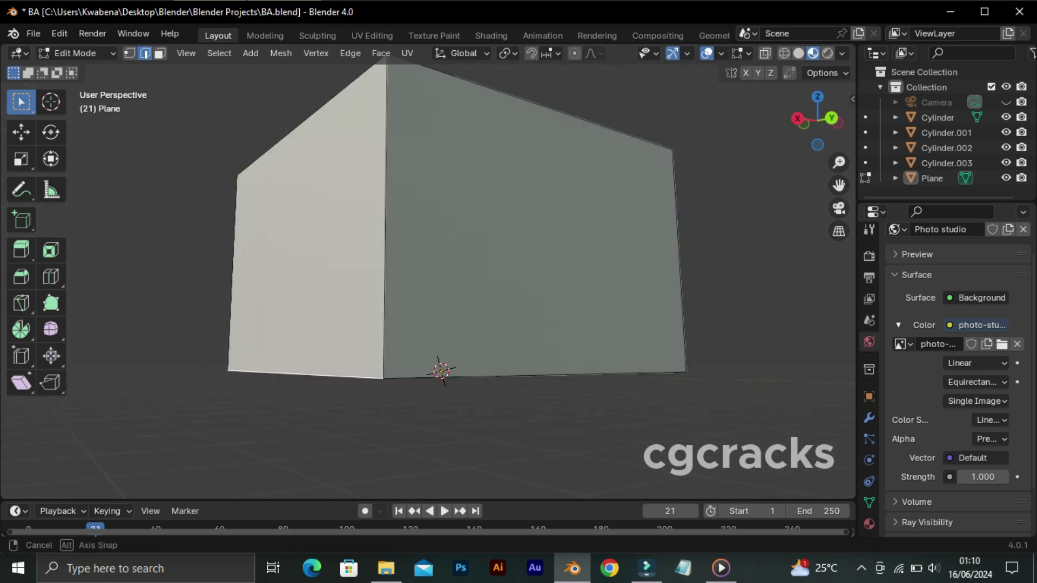
middle_click_drag(540, 324, 595, 351)
Bevel the floor-to-wall edge into a 44-segment, 0.638 m curve.
key("ctrl+b")
scroll(643, 454, "up", 15)
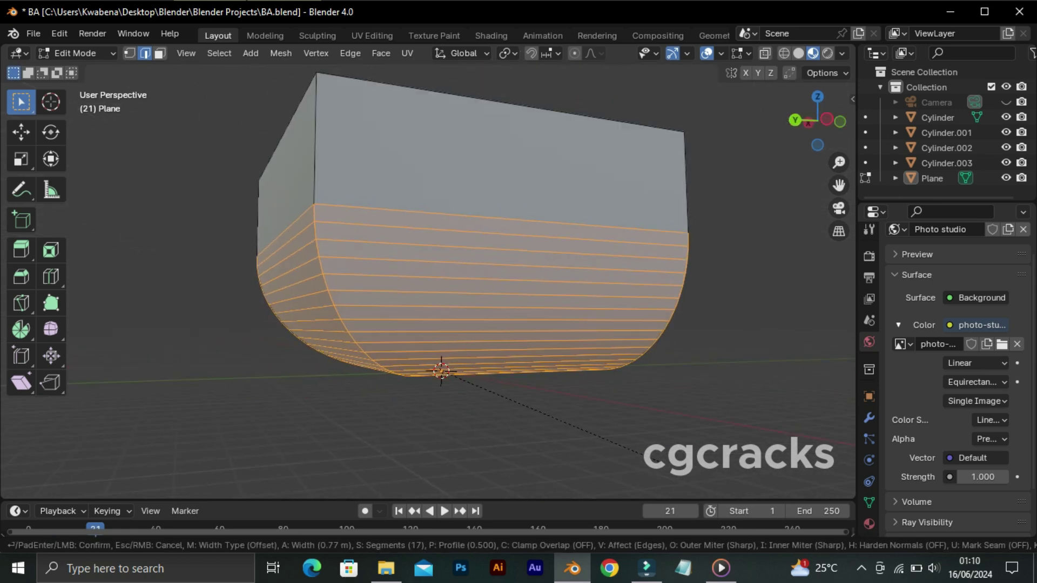
scroll(664, 465, "up", 14)
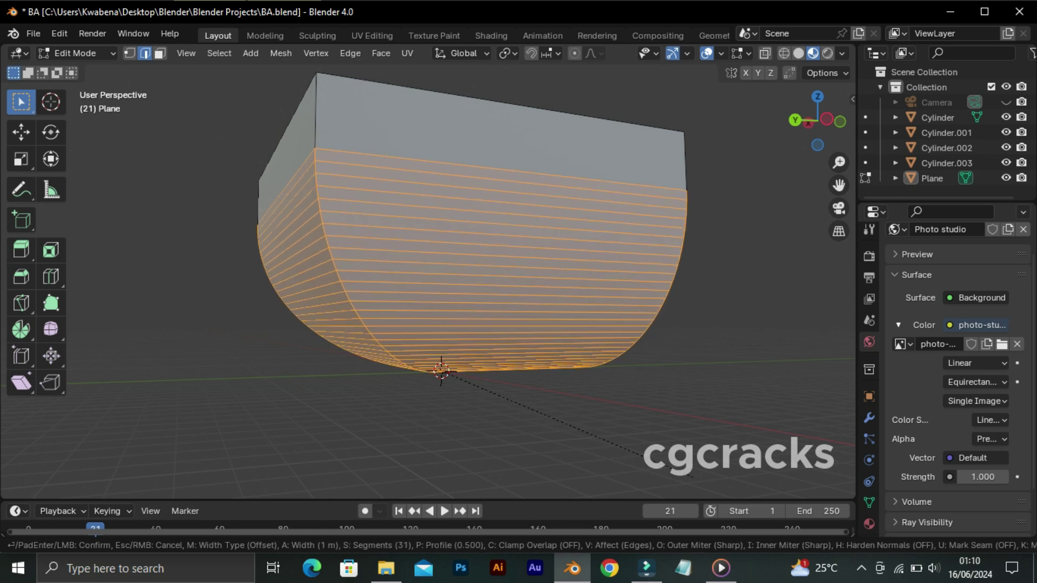
scroll(693, 477, "up", 4)
left_click(693, 477)
middle_click_drag(693, 477, 754, 437)
key("ctrl+z")
key("ctrl+b")
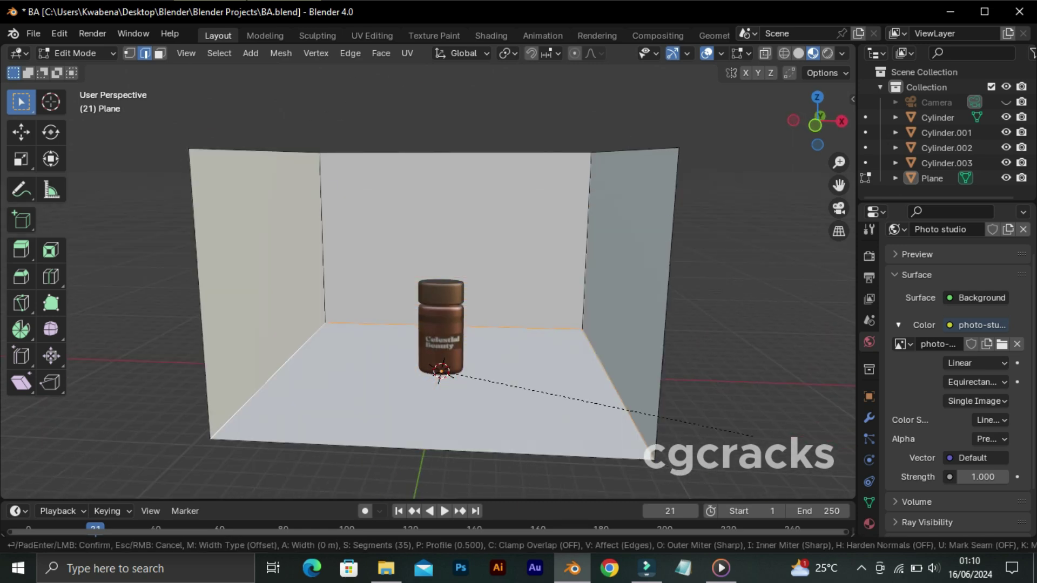
scroll(778, 427, "up", 9)
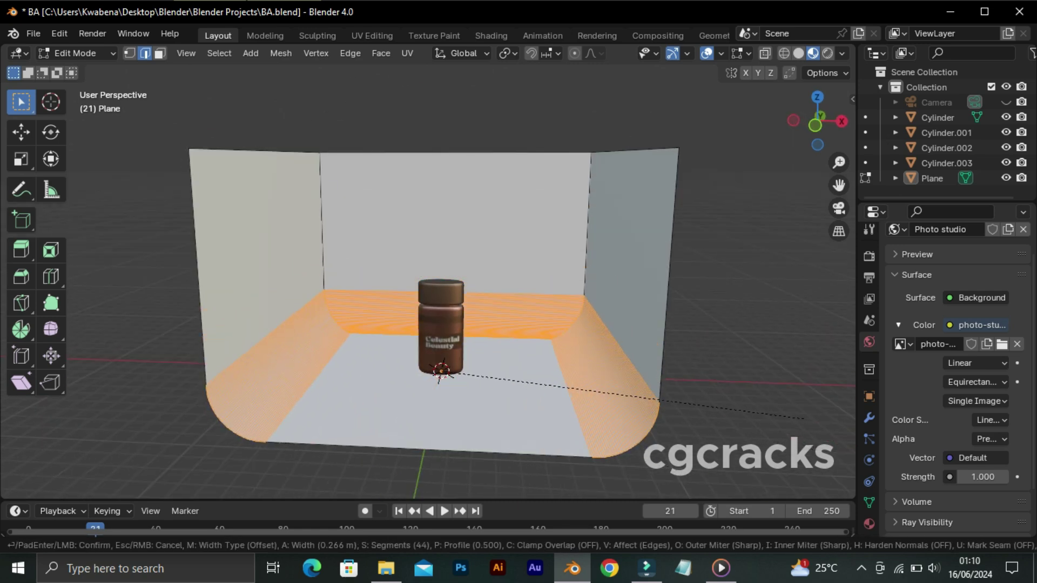
key("Return")
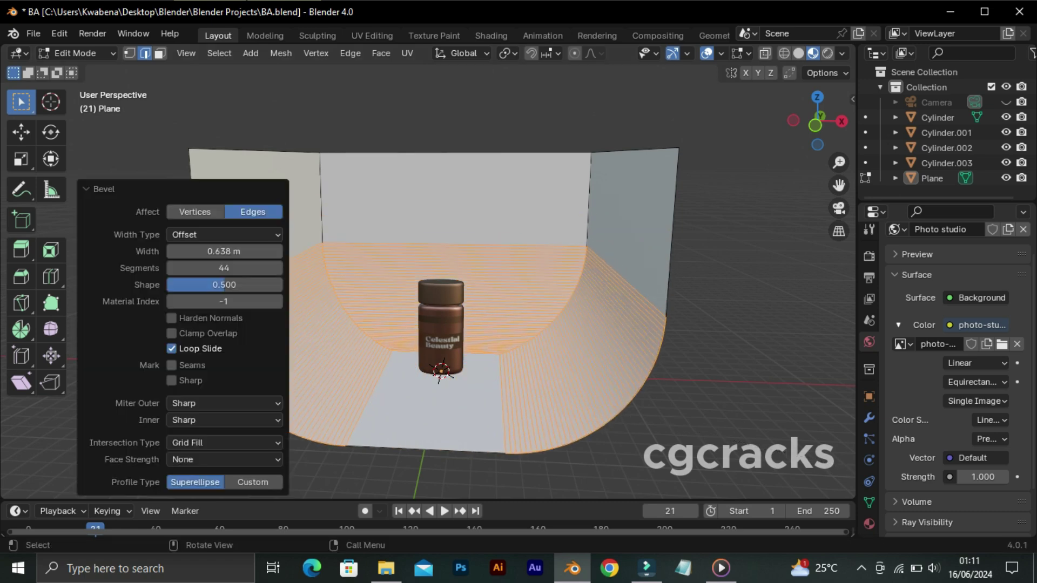
key("Tab")
right_click(429, 318)
Shade the backdrop smooth and give it a pale pink material, metallic 0.870, roughness 0.210.
left_click(730, 350)
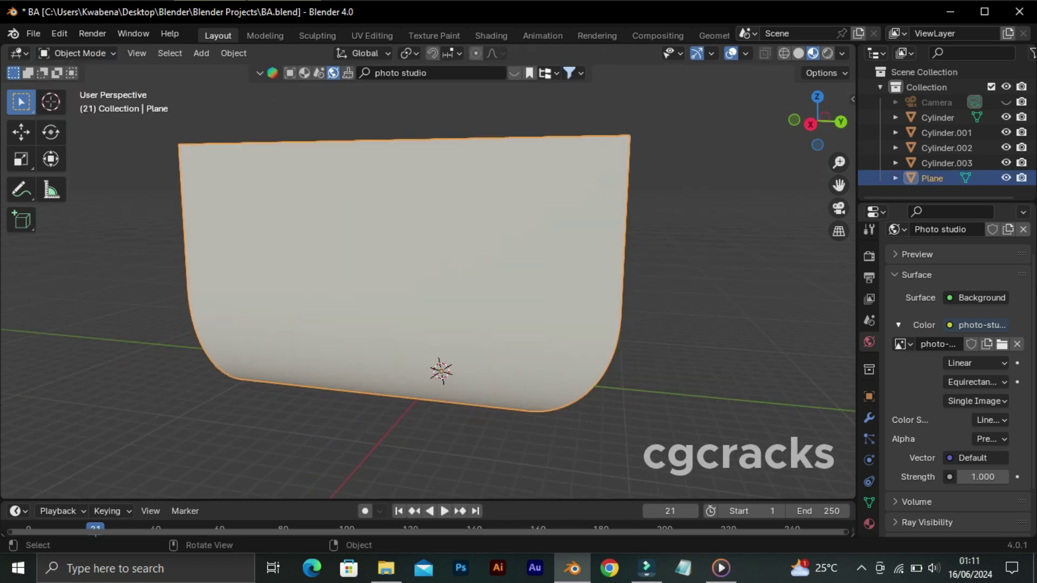
key("KP_0")
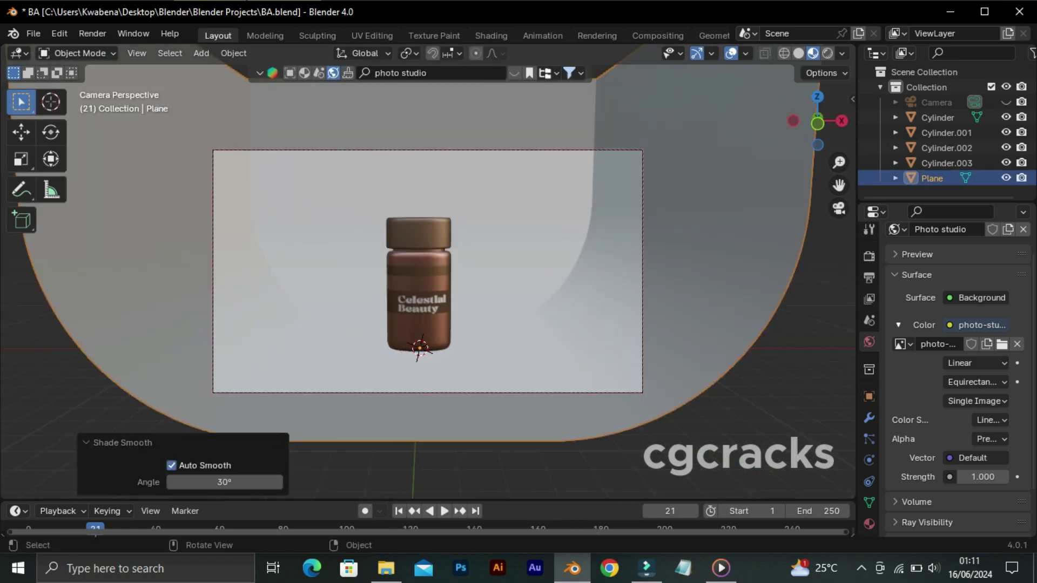
left_click(869, 523)
left_click(975, 327)
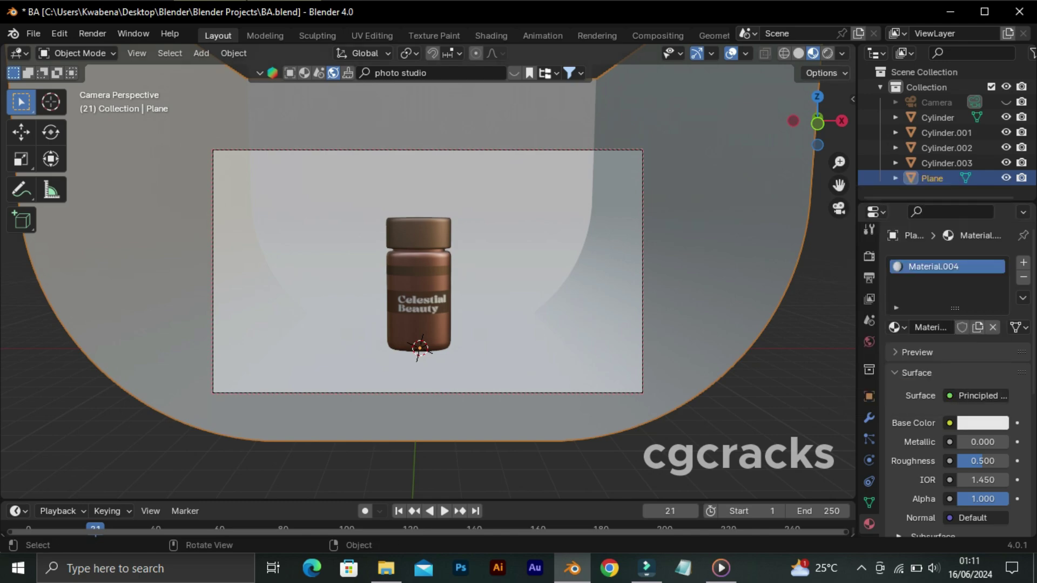
left_click(828, 53)
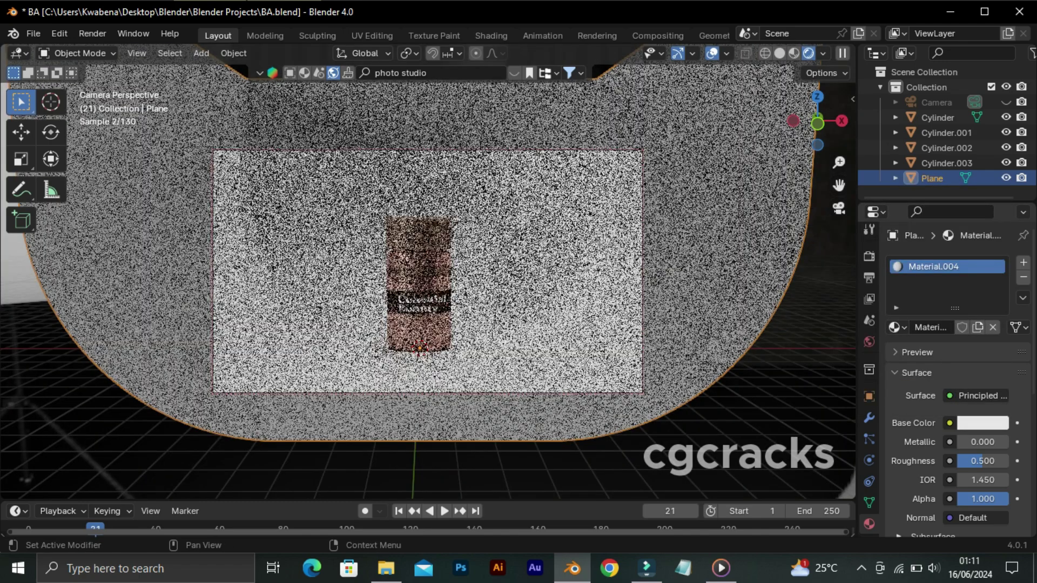
left_click(983, 423)
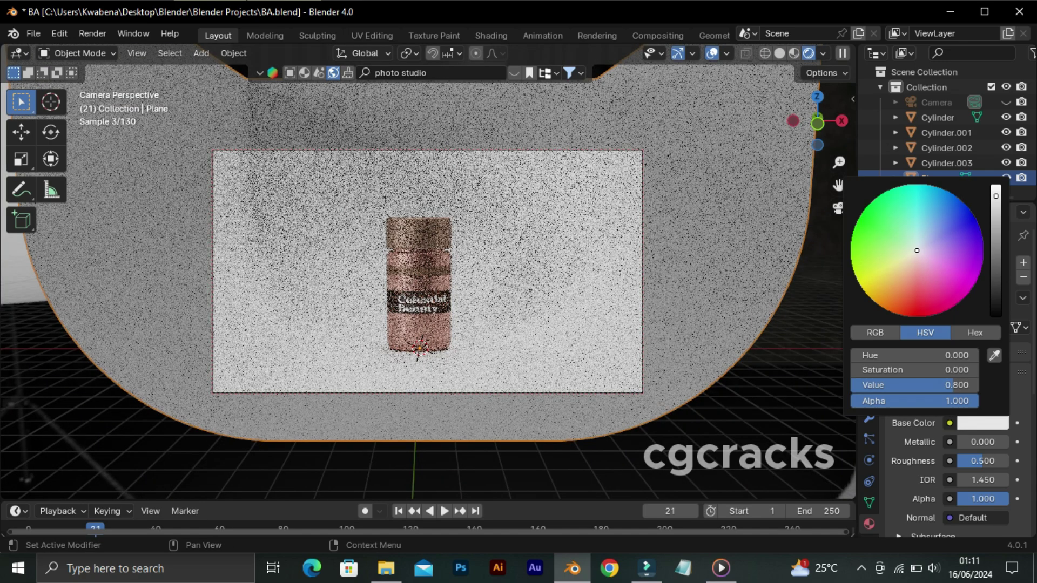
left_click_drag(917, 250, 915, 261)
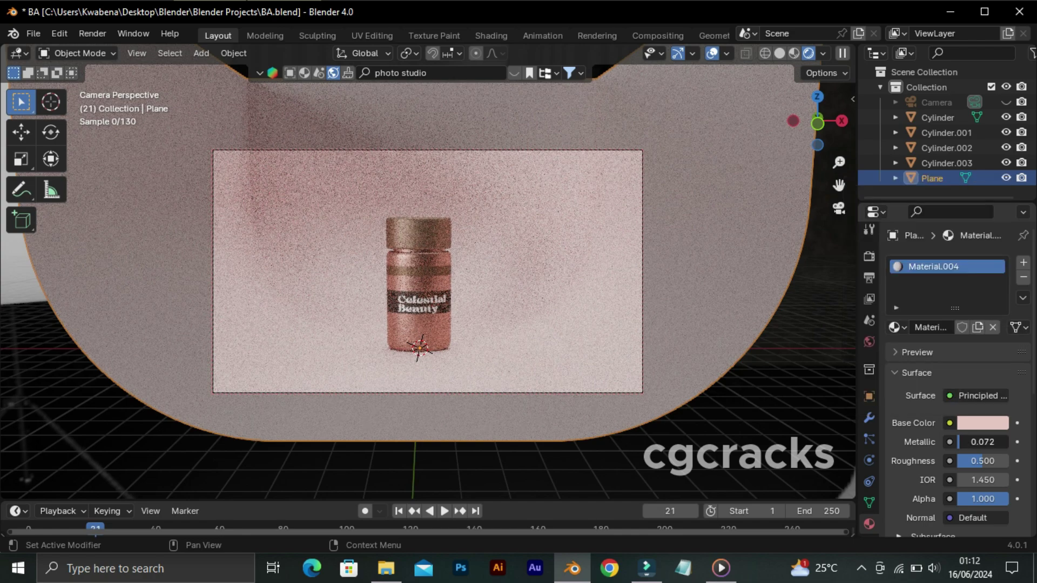
mouse_move(961, 442)
left_mouse_down()
mouse_move(1002, 442)
mouse_move(968, 461)
left_mouse_up()
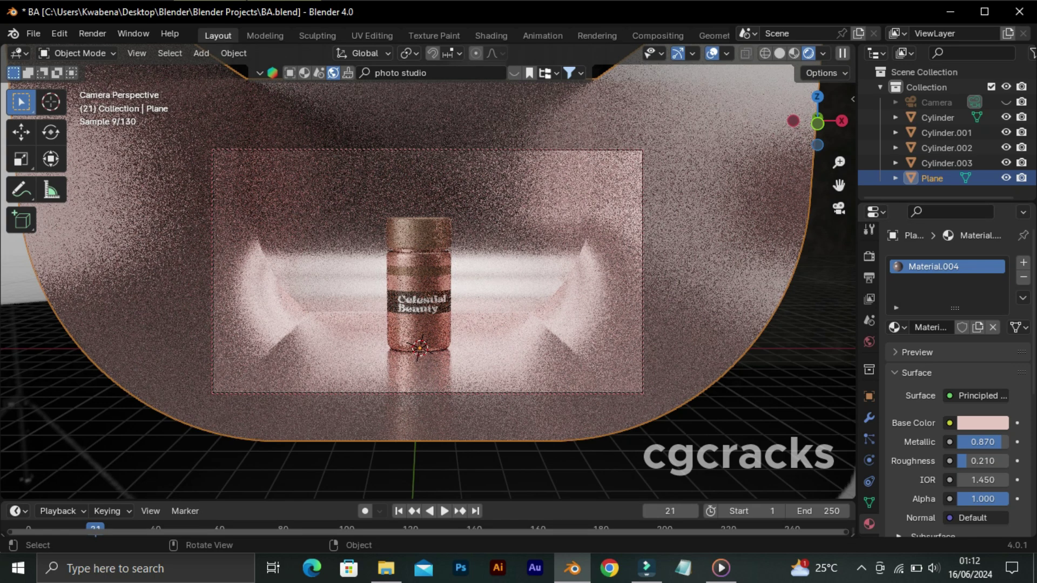
Return to Material Preview shading and save the blend file.
key("z")
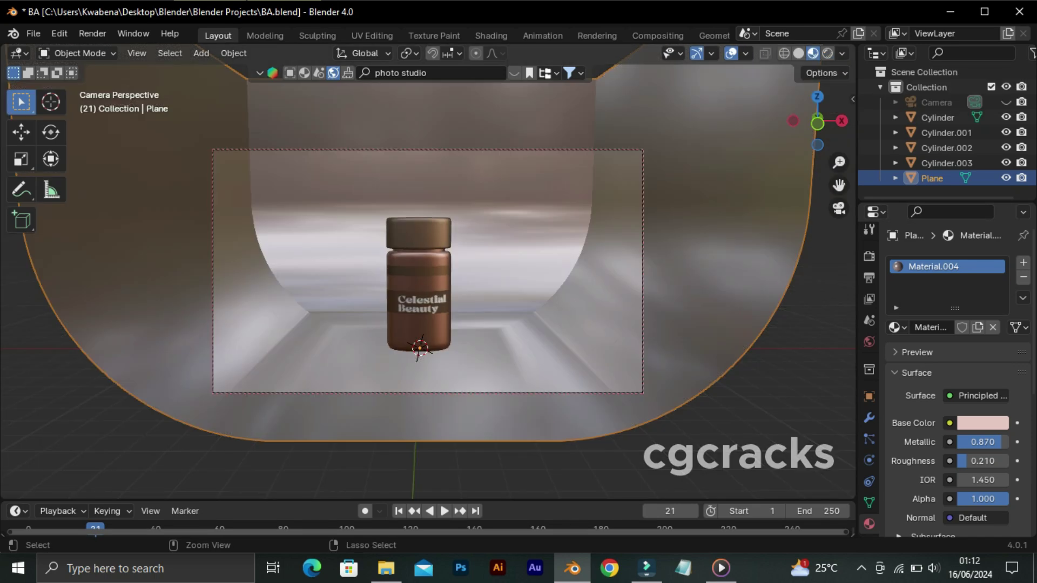
key("ctrl+s")
middle_click_drag(432, 270, 470, 277)
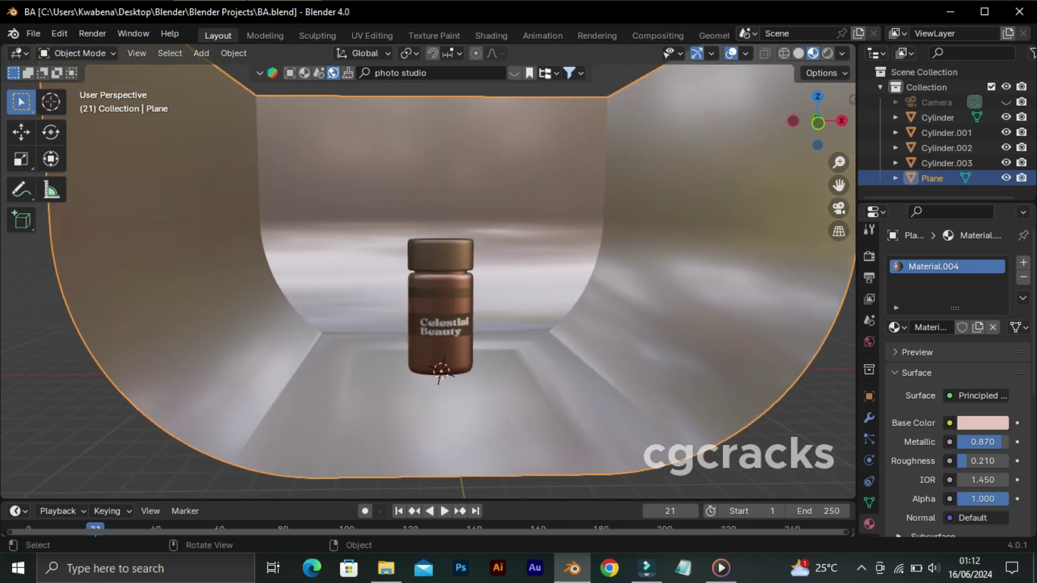
scroll(440, 271, "down", 3)
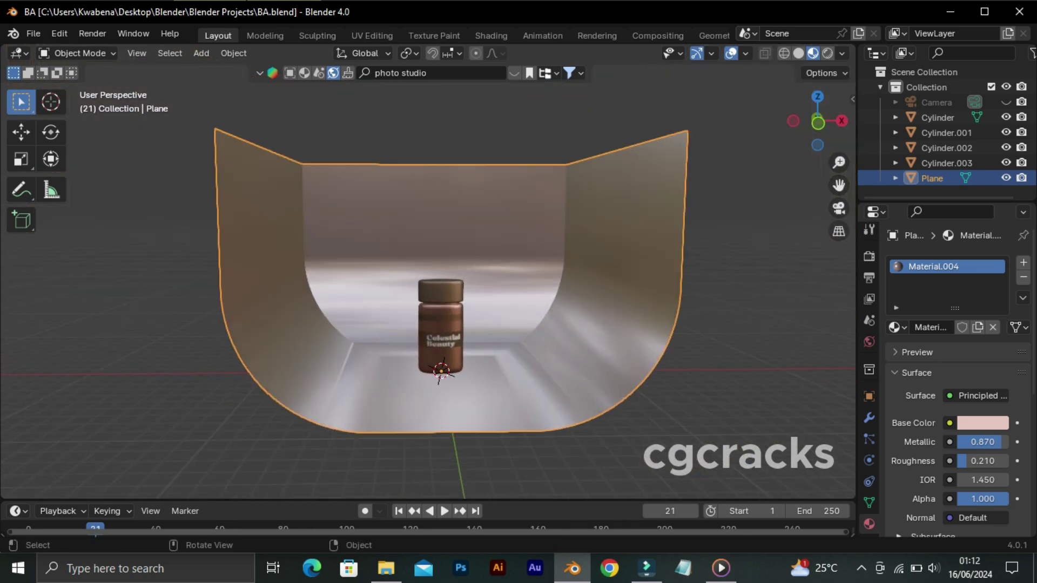
Split the viewport and show the camera view with Rendered shading on the right.
left_click(454, 270)
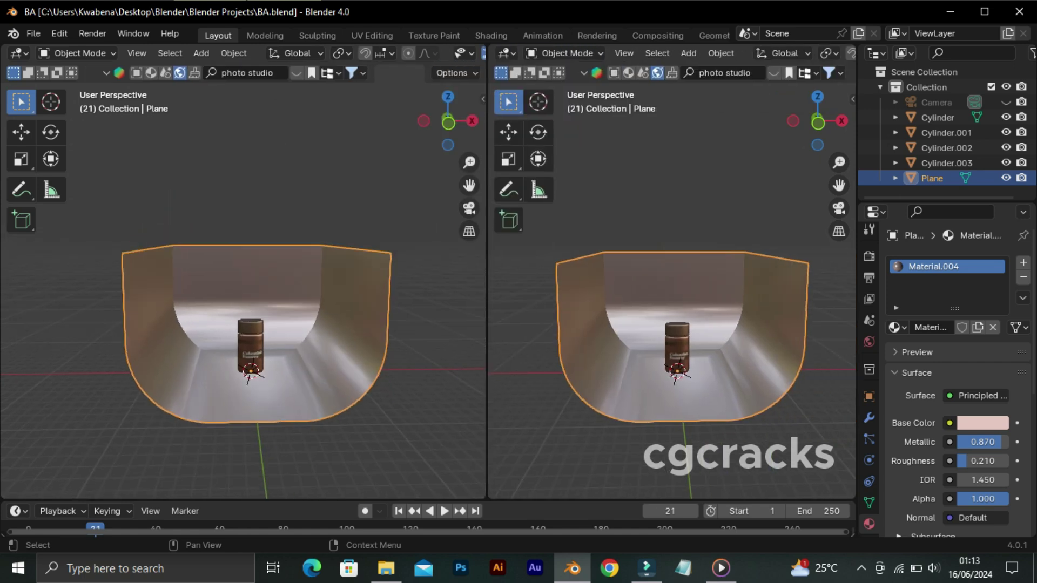
key("KP_0")
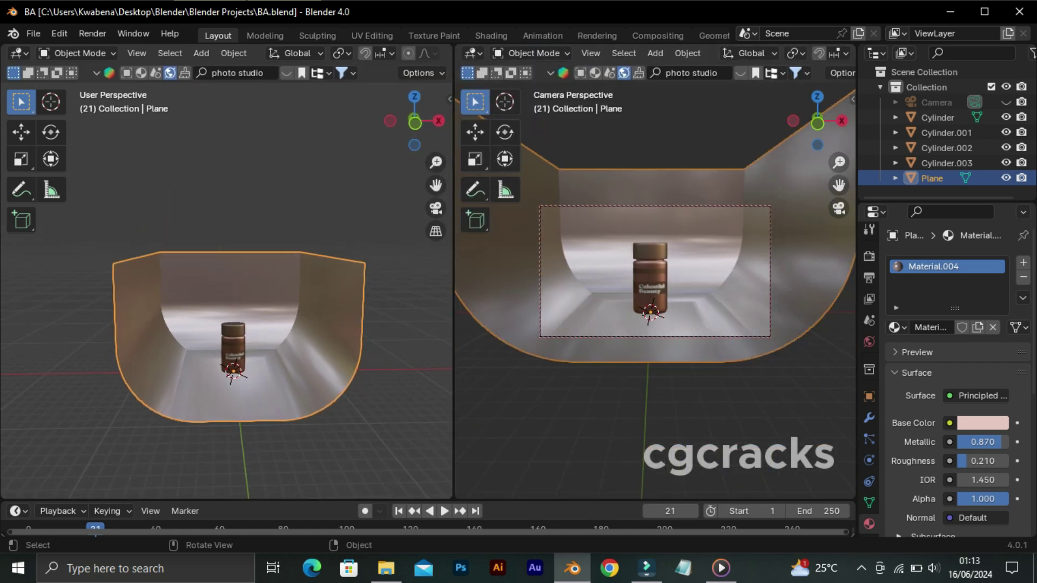
key("z")
left_click(843, 170)
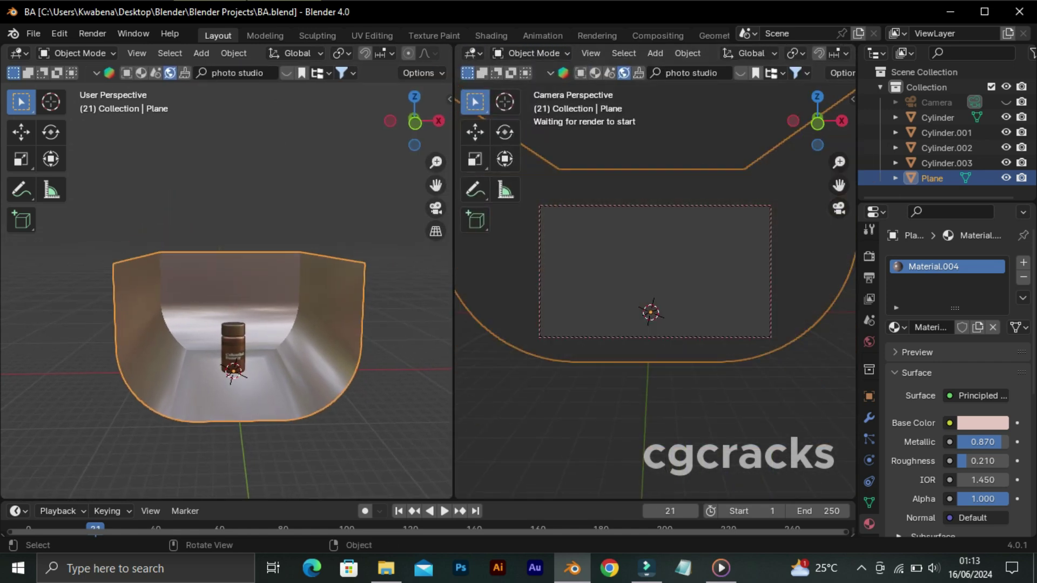
key("alt+a")
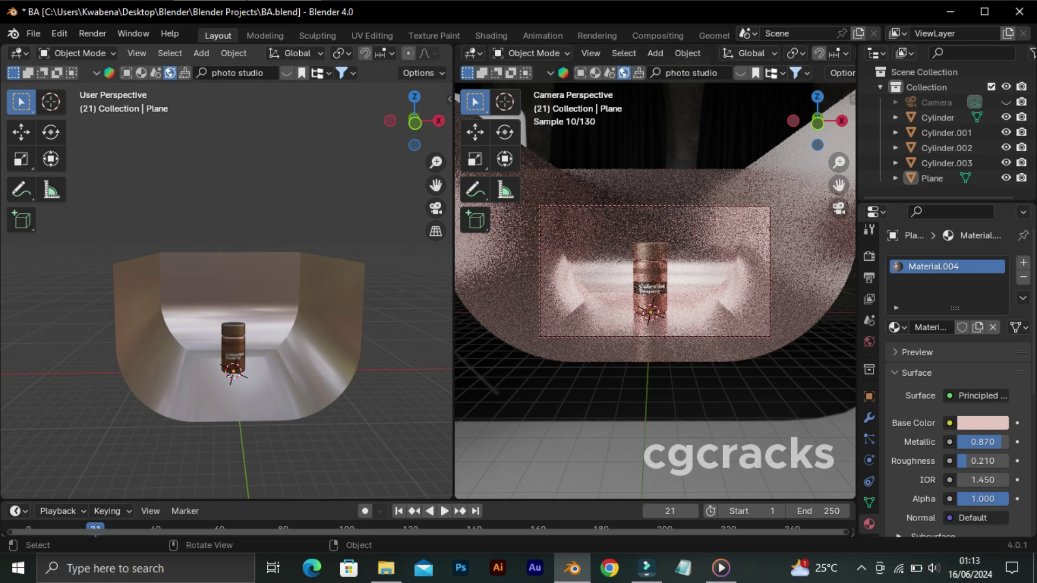
Add an area light raised 9.579 m above the bottle and sized 5.18 m.
key("shift+a")
left_click(378, 443)
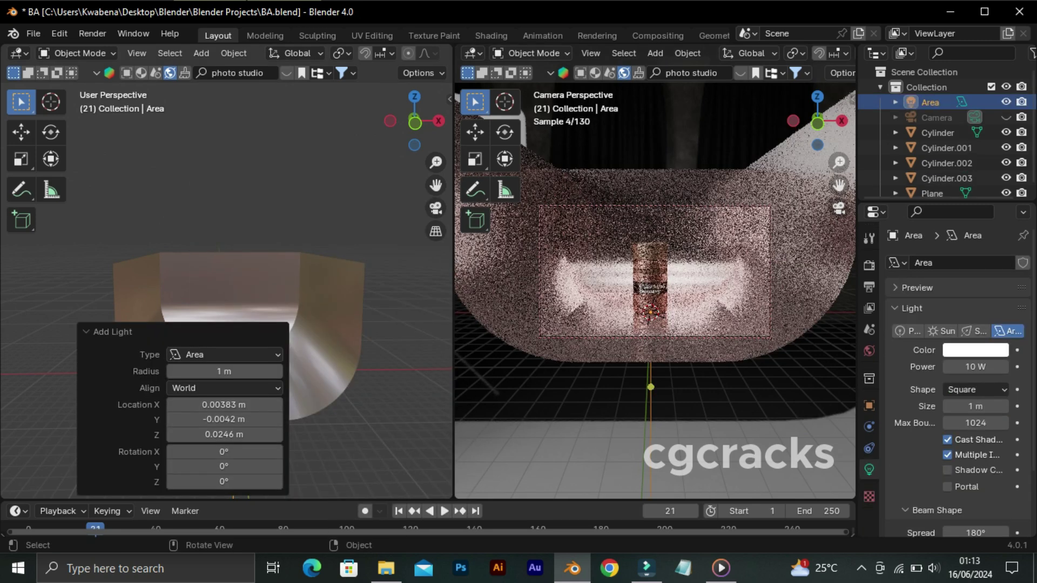
key("g")
key("z")
left_click(233, 286)
key("grave")
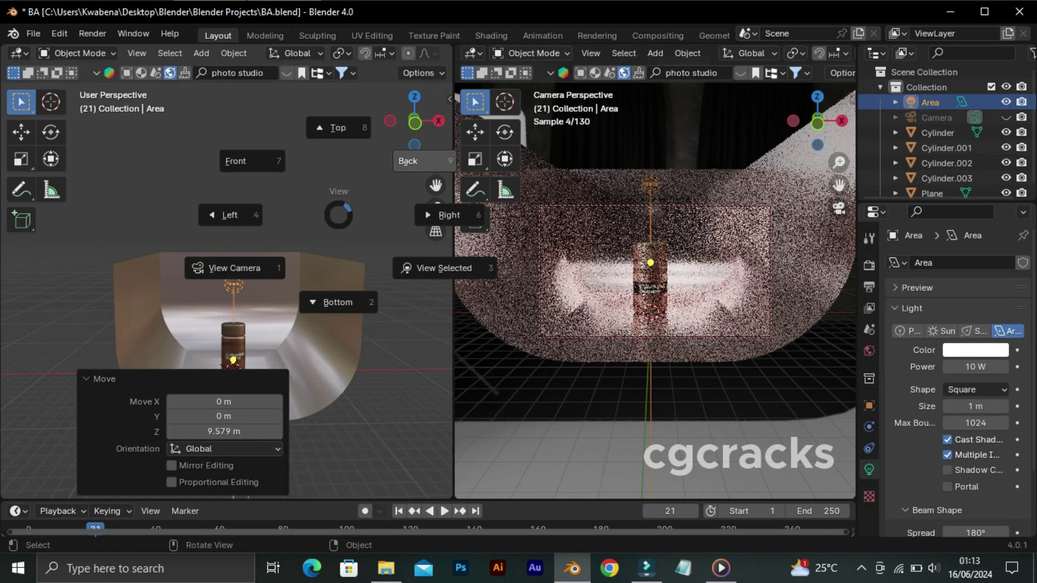
key("8")
key("KP_Decimal")
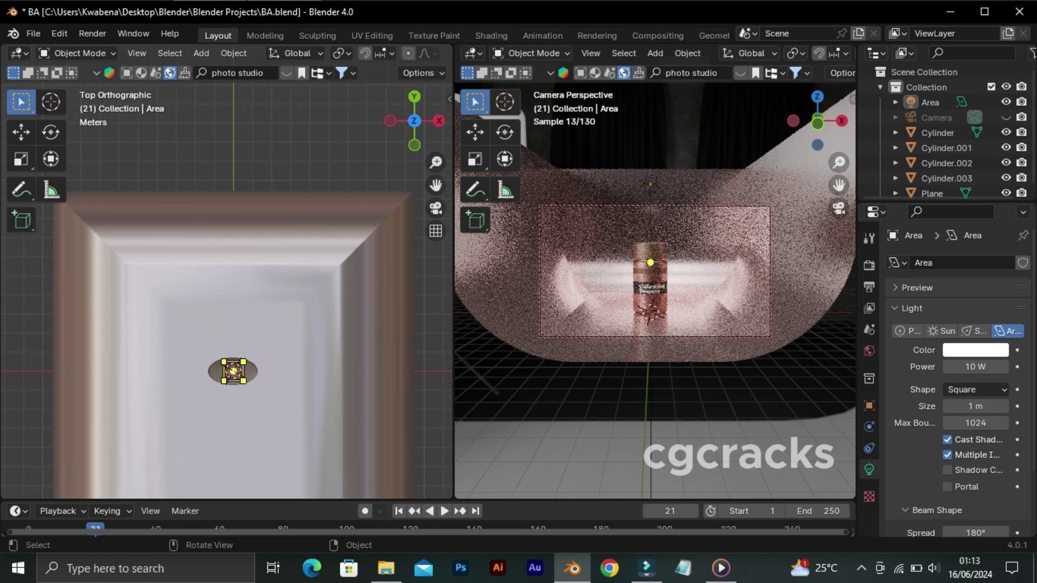
left_click_drag(243, 362, 284, 322)
Set the area light to 250 W power and a Disk shape.
double_click(976, 366)
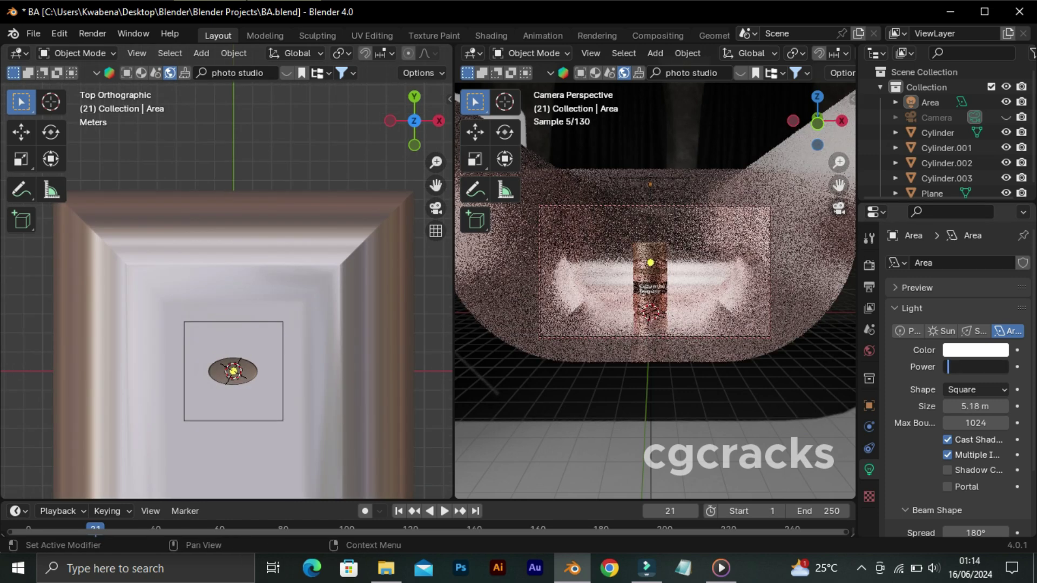
type("250")
key("Return")
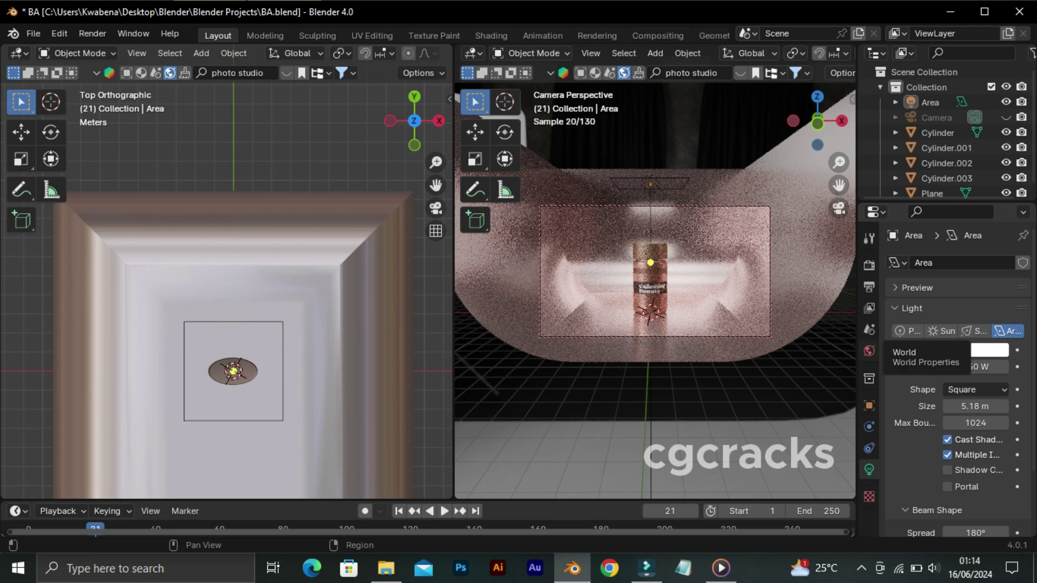
left_click(976, 389)
left_click(967, 417)
Check the light from the side and front views, then duplicate it.
middle_click_drag(232, 324, 232, 227)
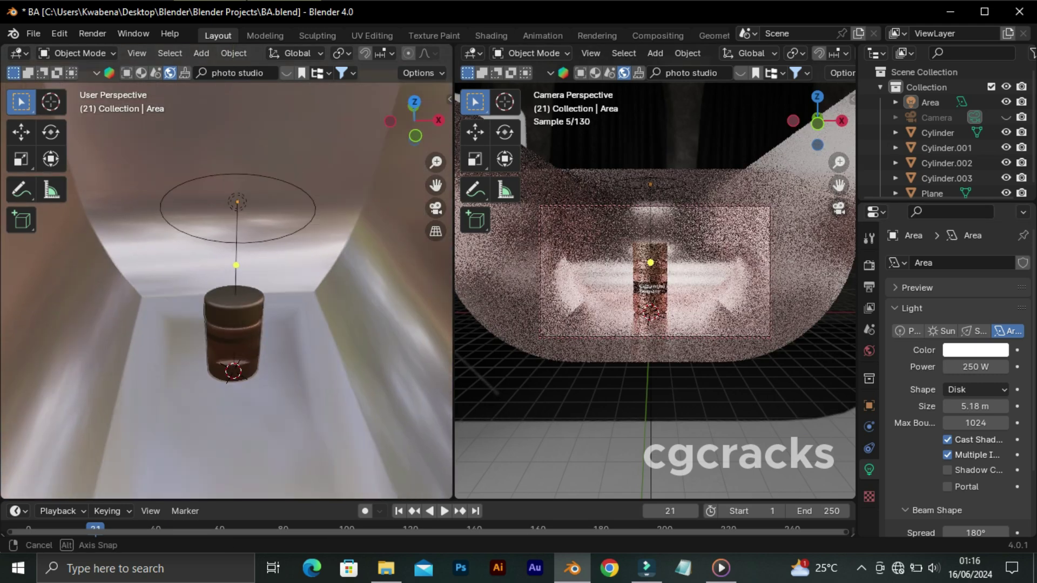
key("grave")
left_click(420, 287)
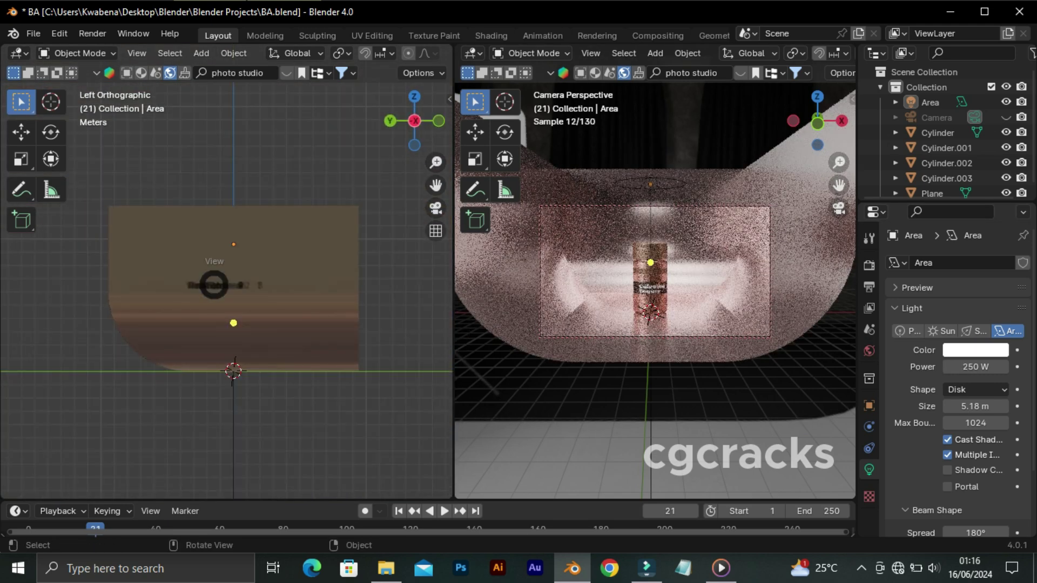
key("KP_1")
left_click(234, 244)
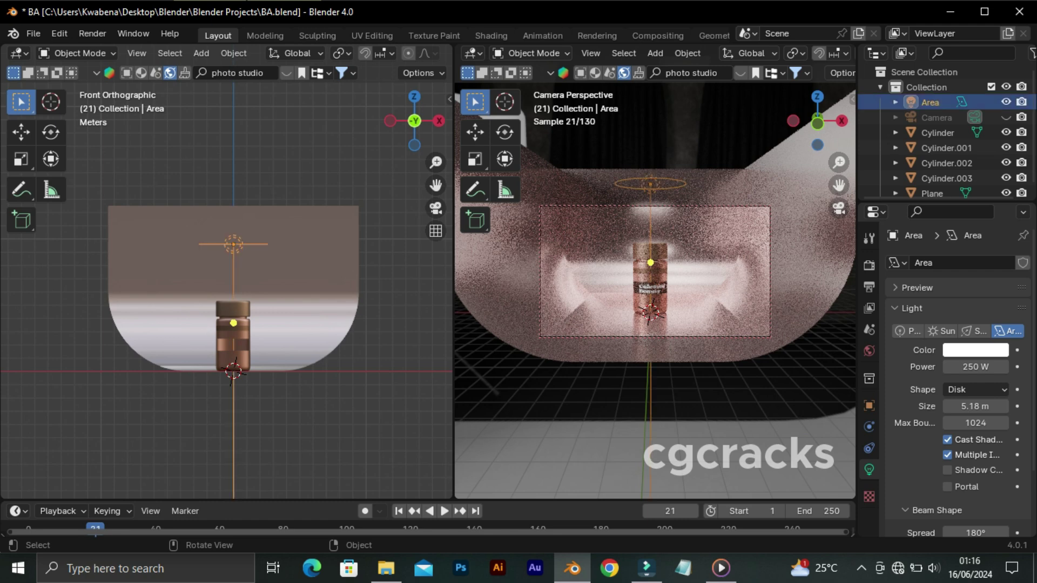
key("shift+d")
Place one light copy 7.33 m to the right and a second copy on the left.
key("Escape")
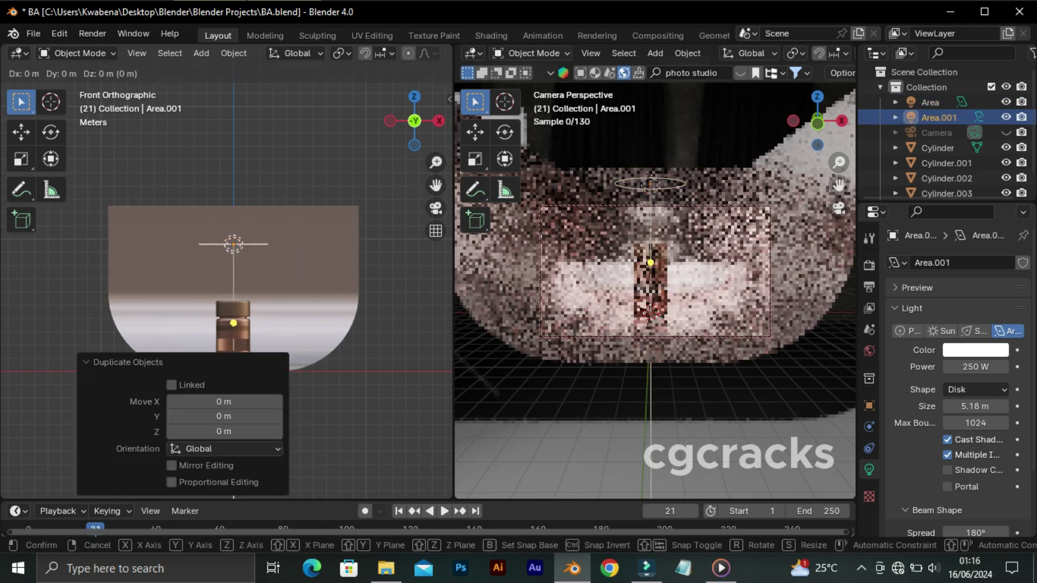
key("g")
key("x")
key("Return")
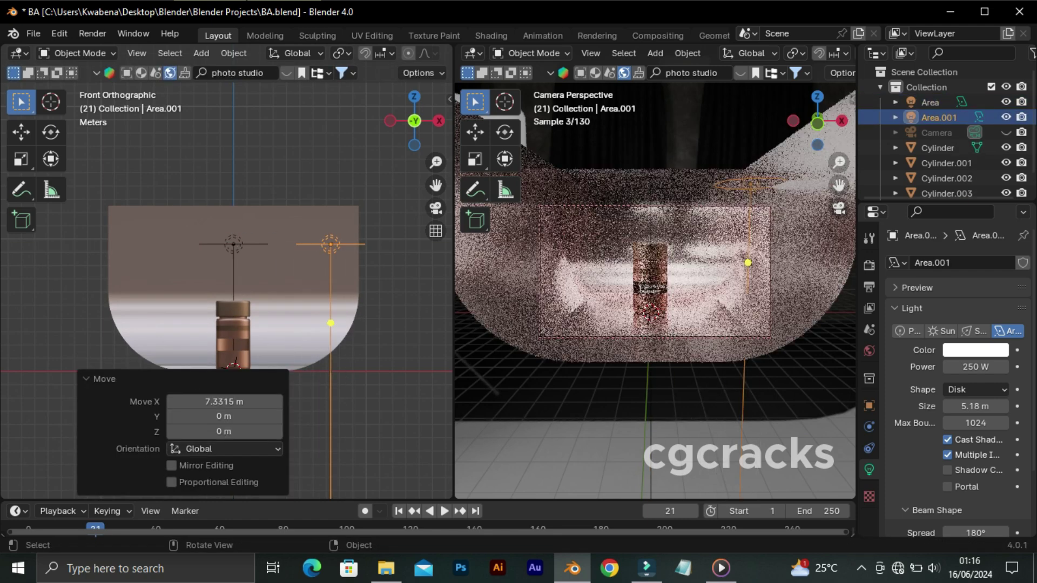
key("shift+d")
key("x")
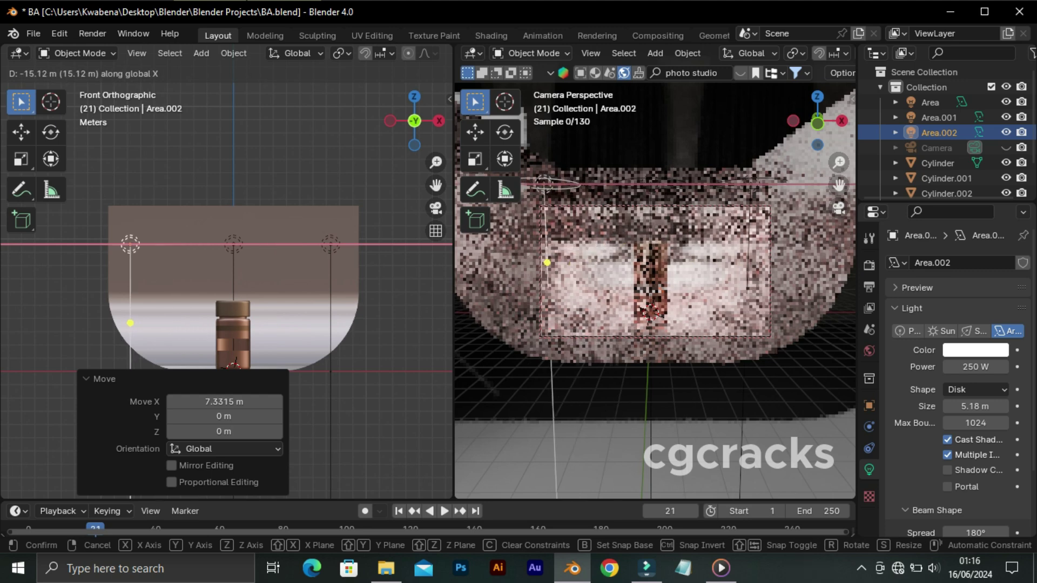
key("Return")
Tilt the right light 46.1° and the left light -45.7° toward the bottle.
left_click(330, 244)
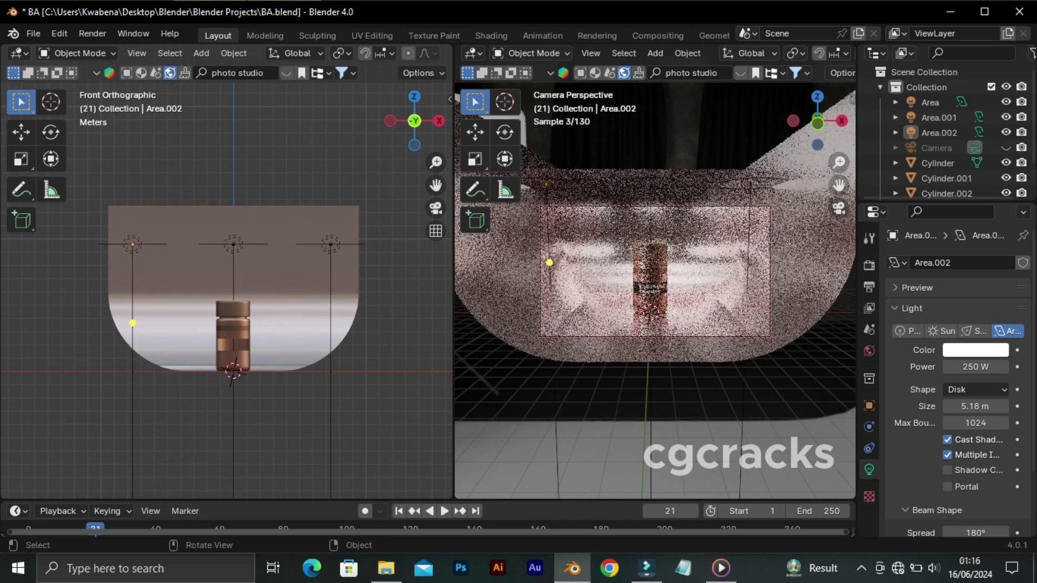
left_click(324, 270)
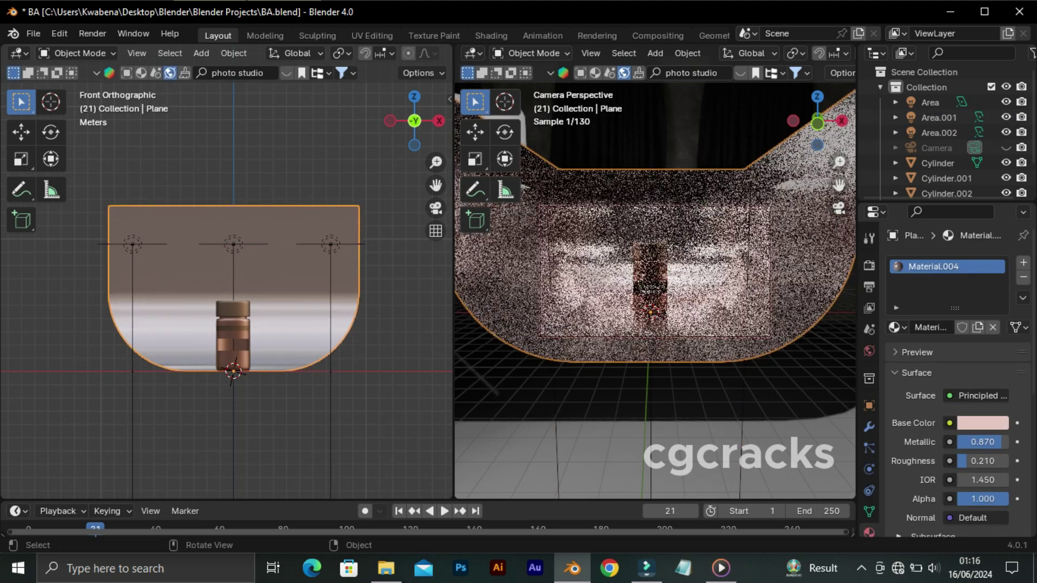
left_click(331, 244)
key("r")
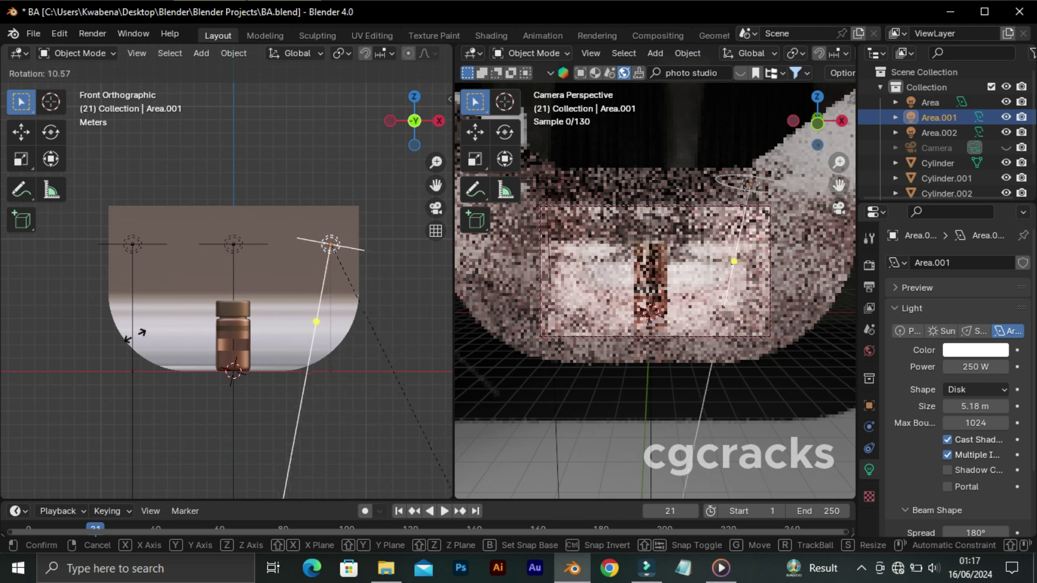
key("Return")
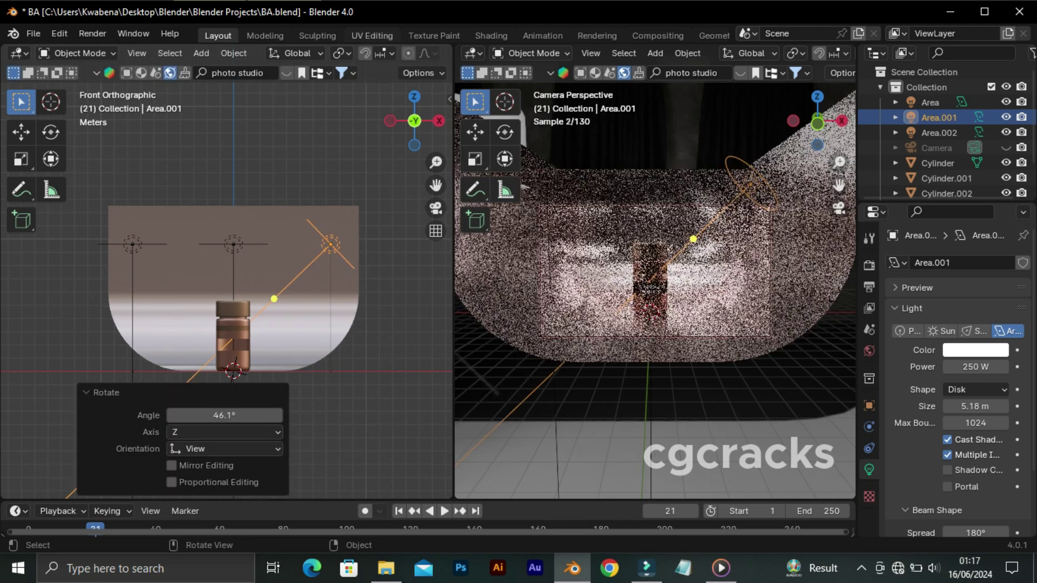
left_click(132, 244)
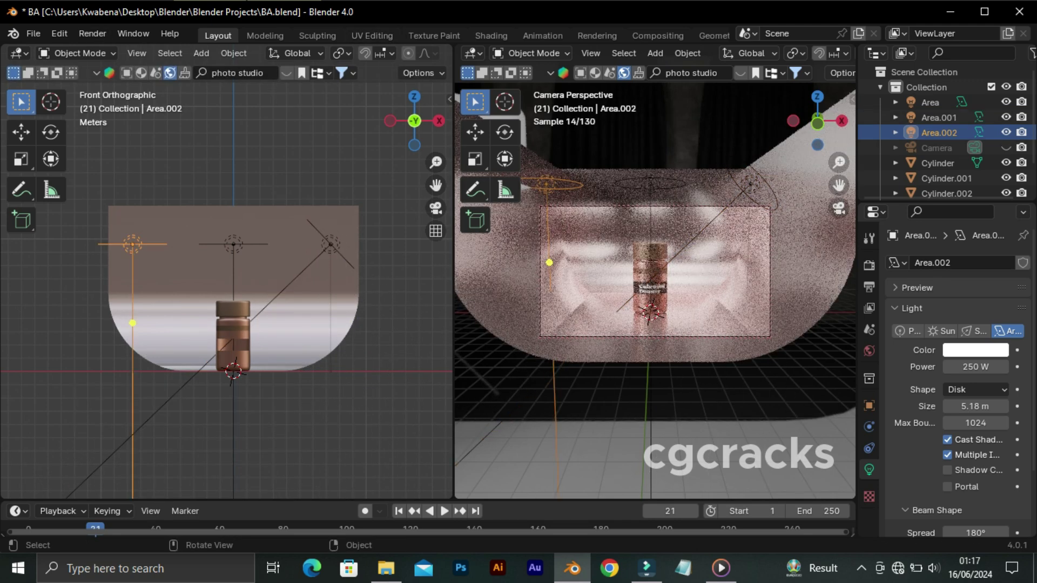
key("r")
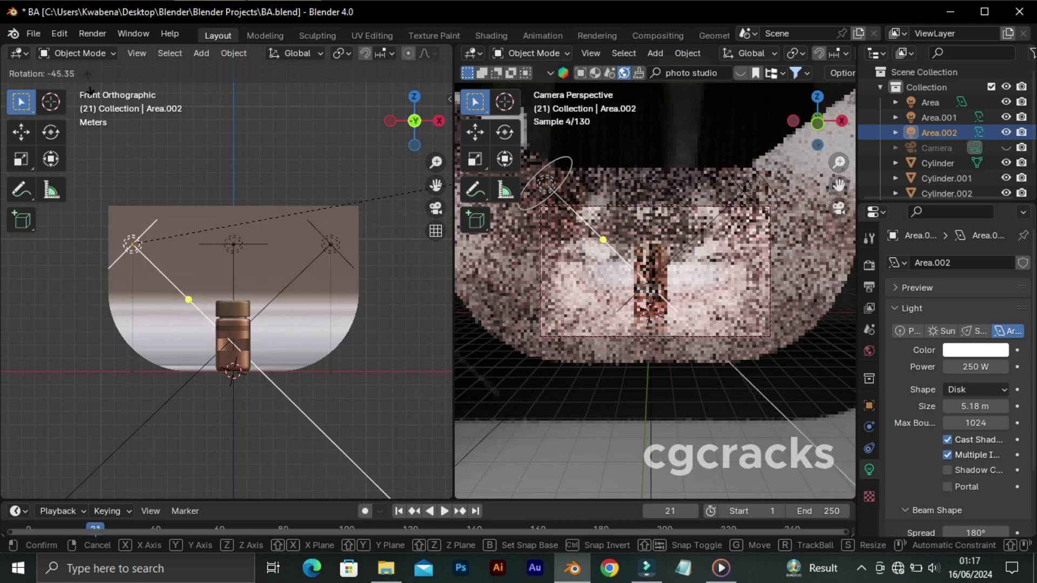
key("Return")
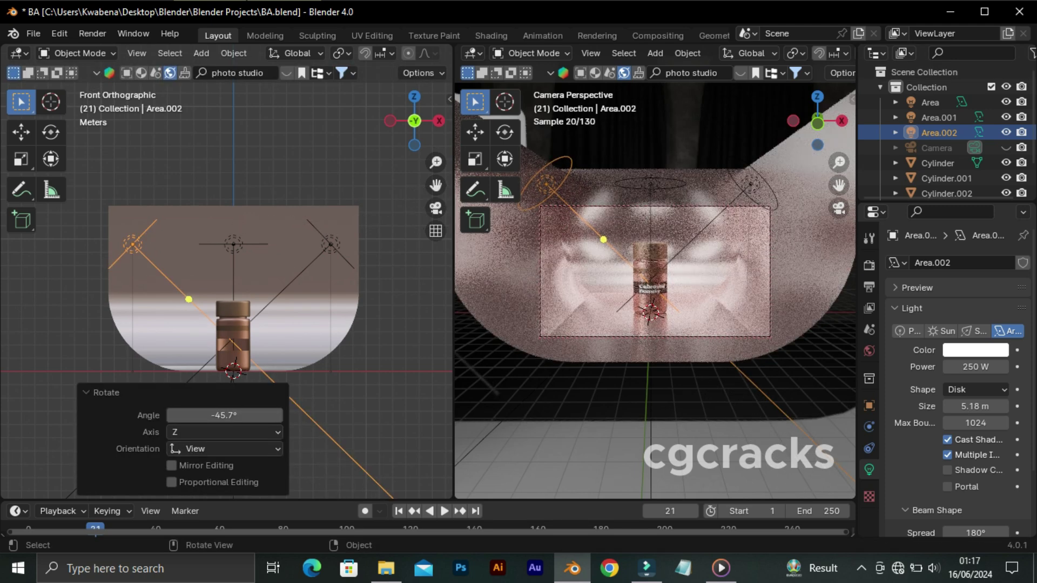
Move the left light closer to the bottle, checking its transform values.
key("n")
key("n")
key("g")
key("Return")
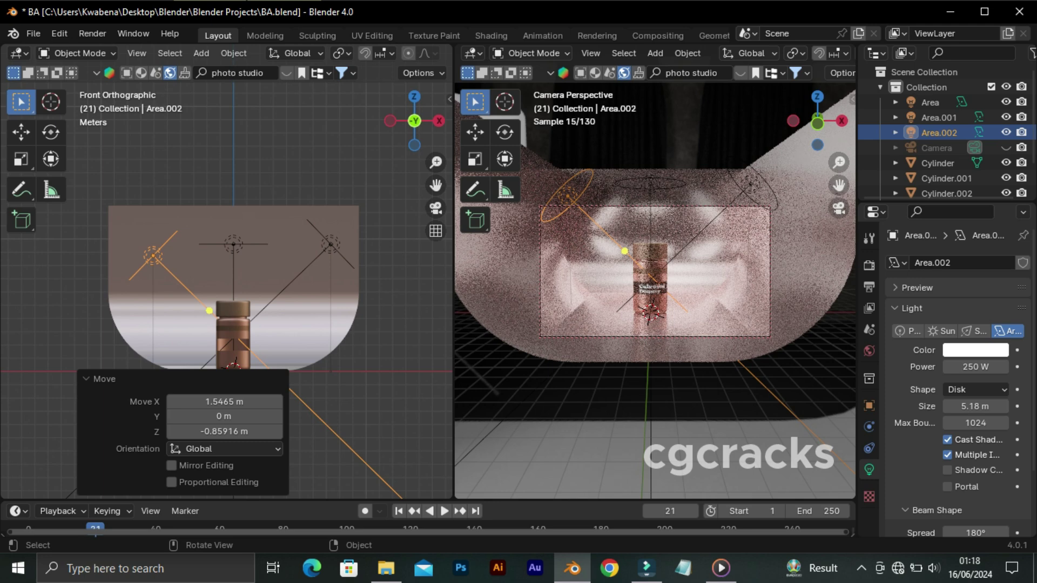
middle_click_drag(227, 271, 265, 246)
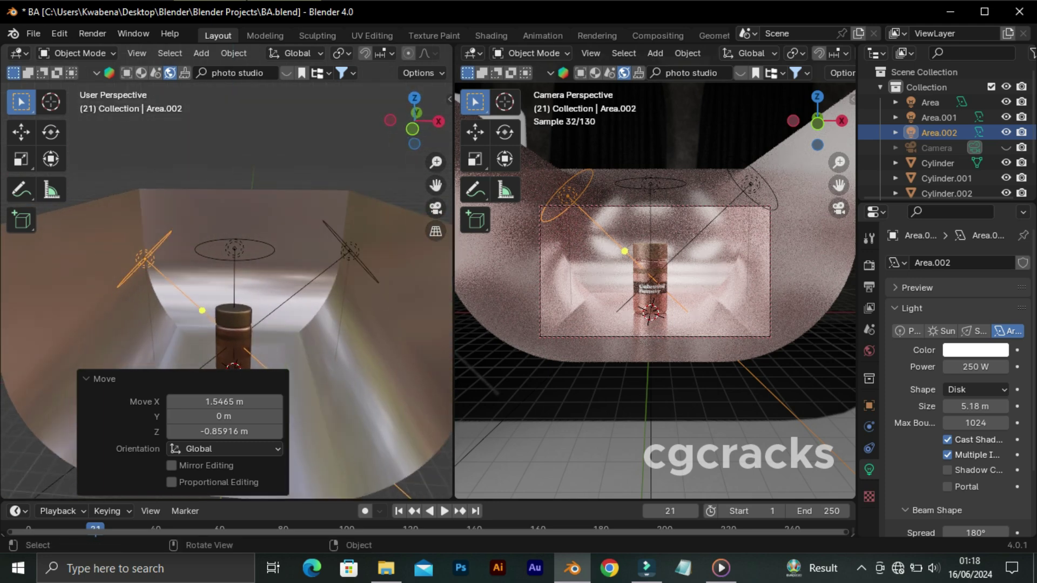
Set the world background strength to 0.5.
key("ctrl+space")
left_click(869, 352)
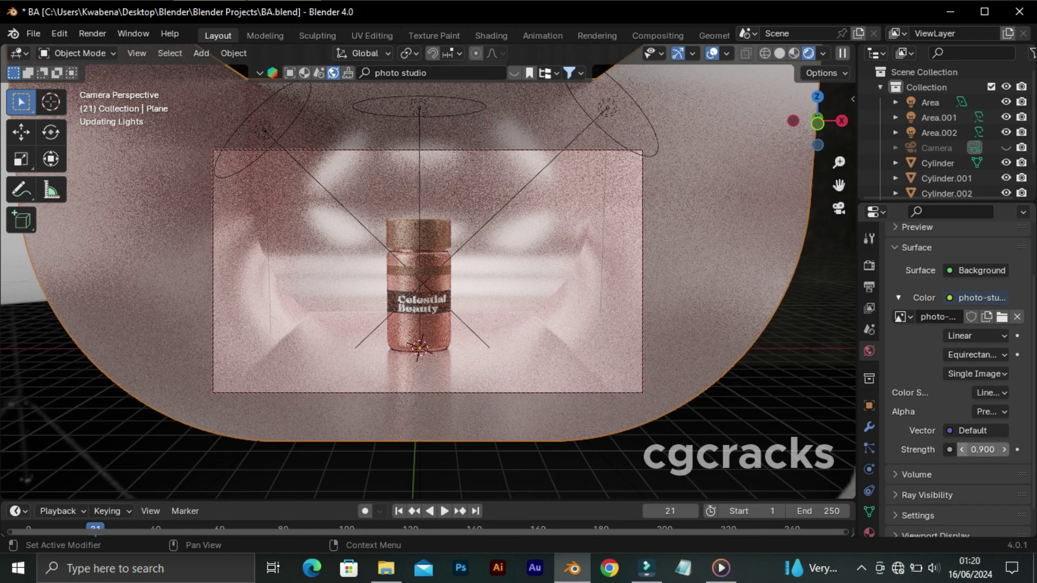
left_click(983, 449)
type("0.5")
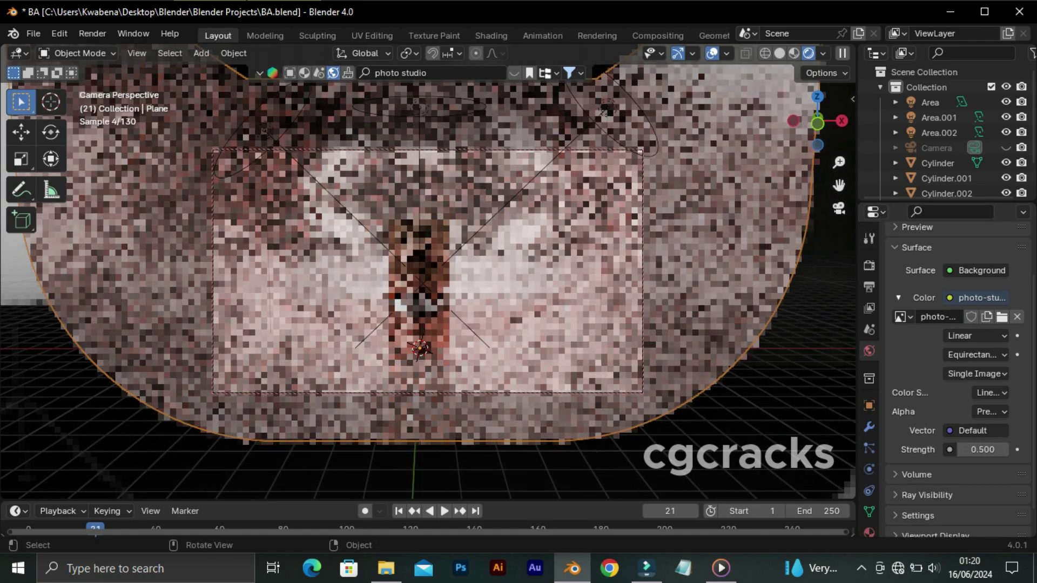
key("Return")
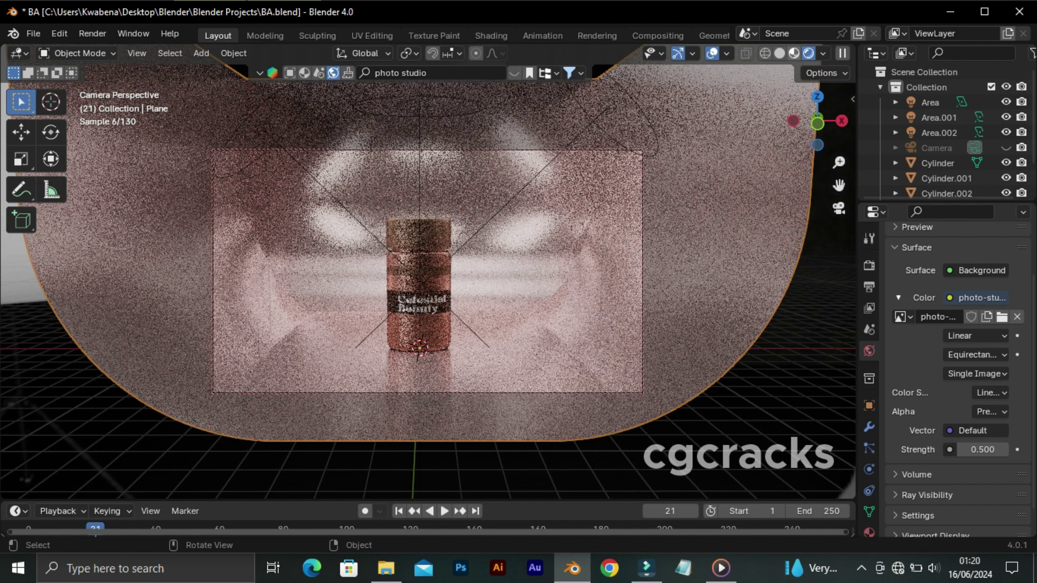
Compare the camera view in material preview, solid and rendered shading.
key("z")
left_click(939, 117)
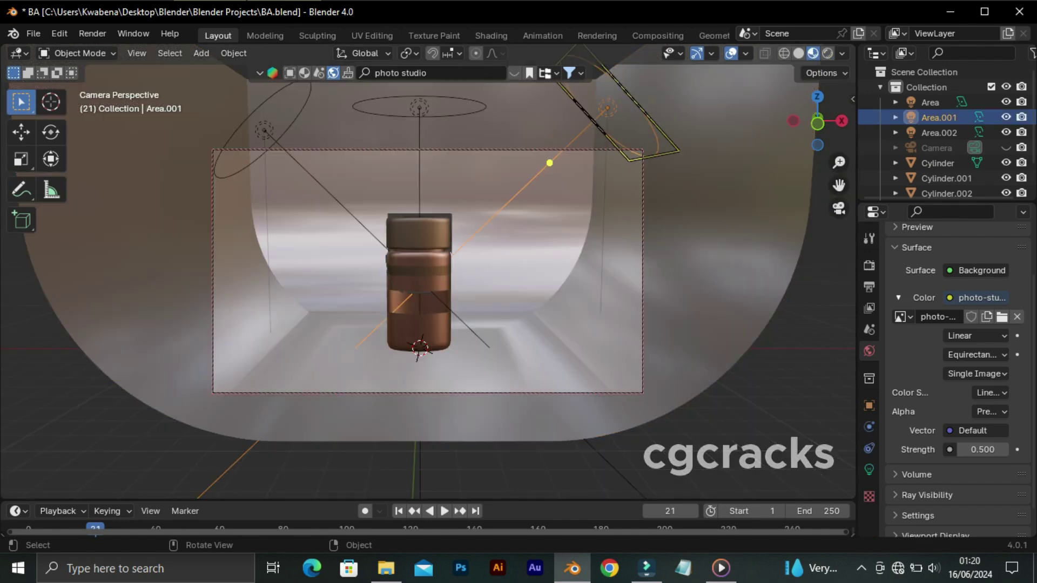
mouse_move(428, 270)
middle_mouse_down()
mouse_move(441, 324)
mouse_move(432, 356)
middle_mouse_up()
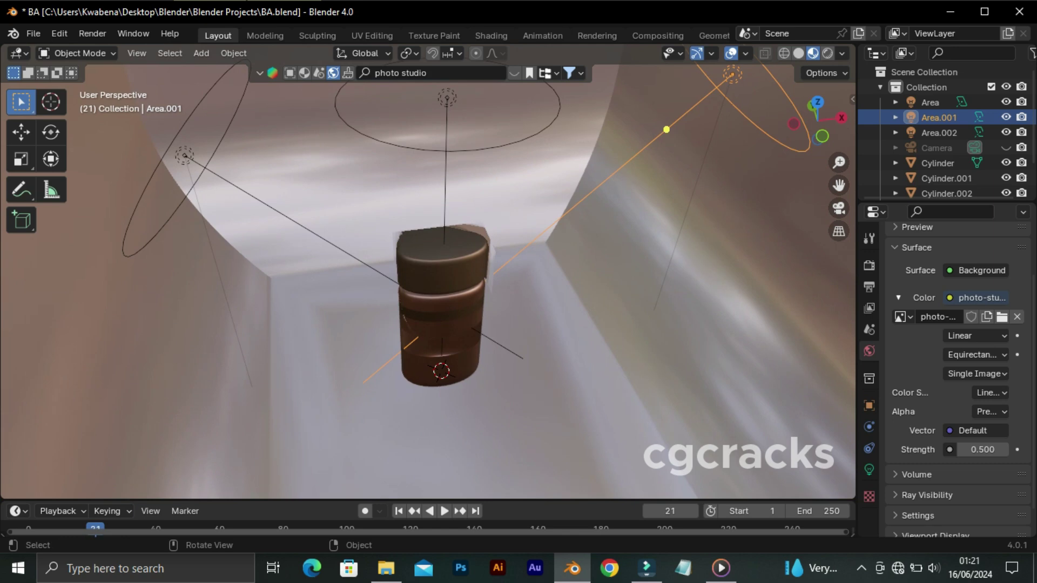
key("KP_1")
left_click(440, 303)
middle_click_drag(440, 302, 433, 335)
left_click(540, 432)
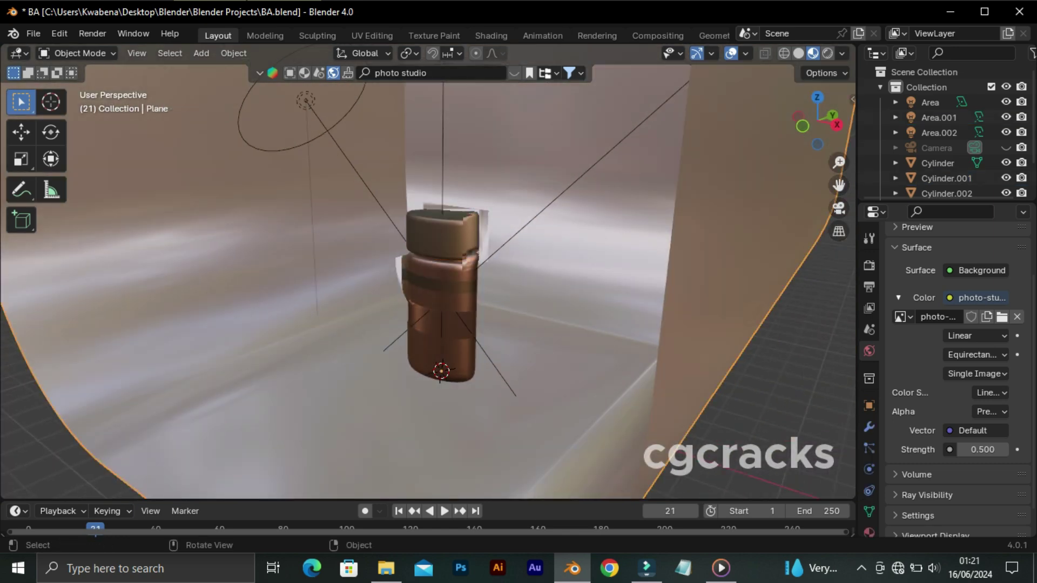
key("KP_0")
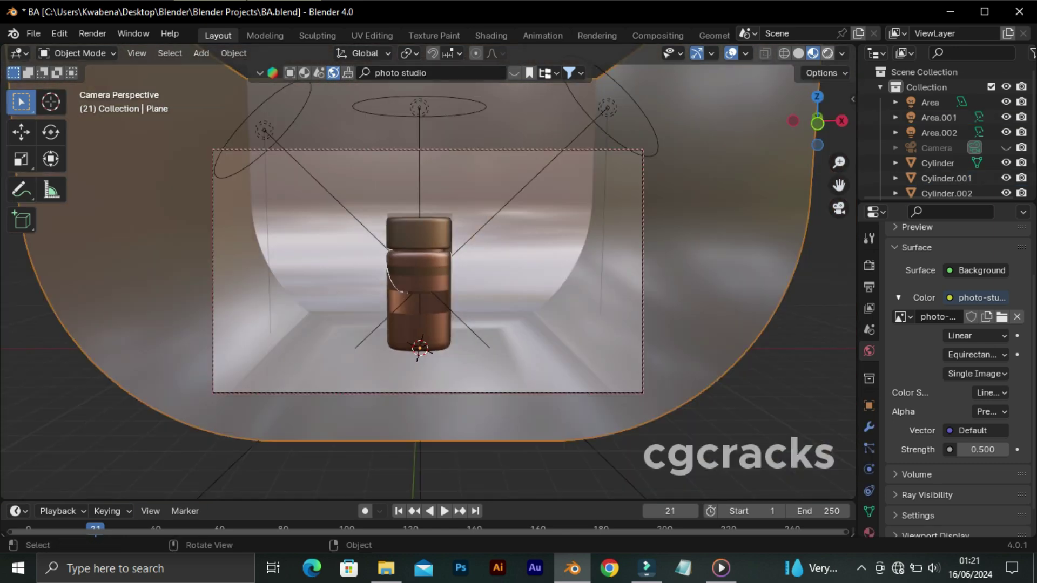
left_click(798, 53)
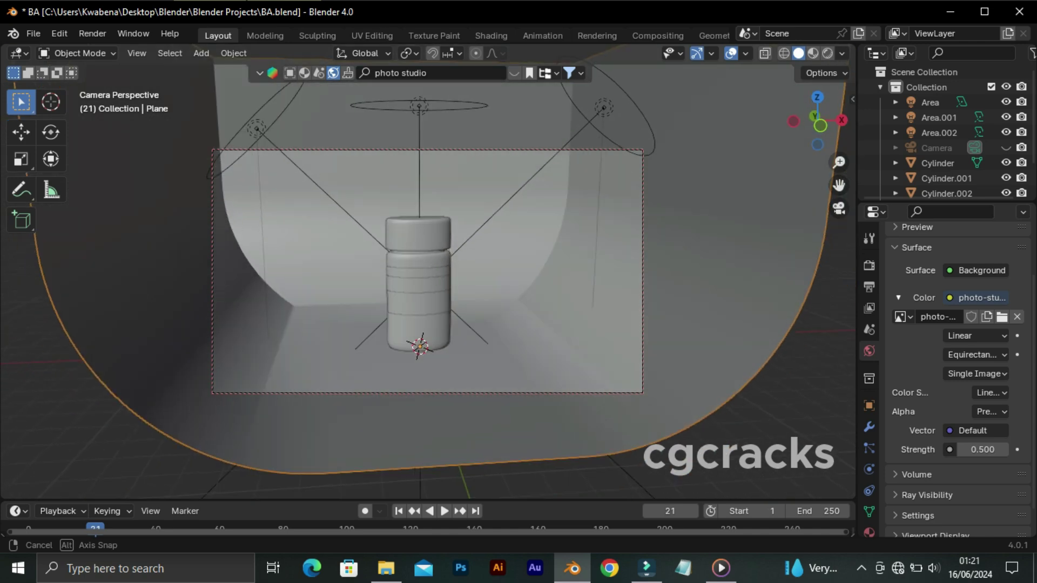
middle_click_drag(421, 270, 422, 292)
key("z")
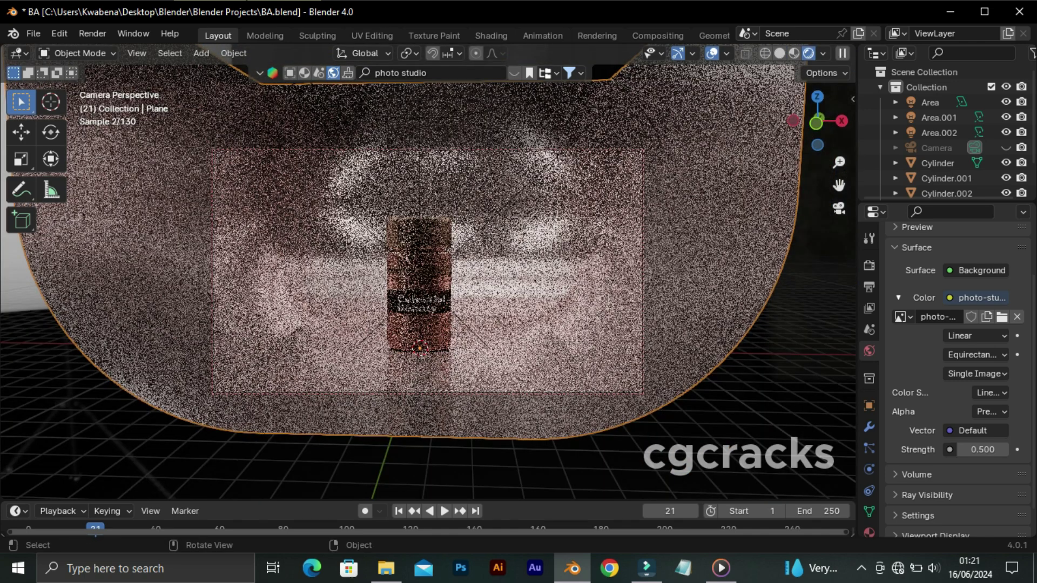
Raise the right-hand disk light's power to 350 W.
left_click(939, 117)
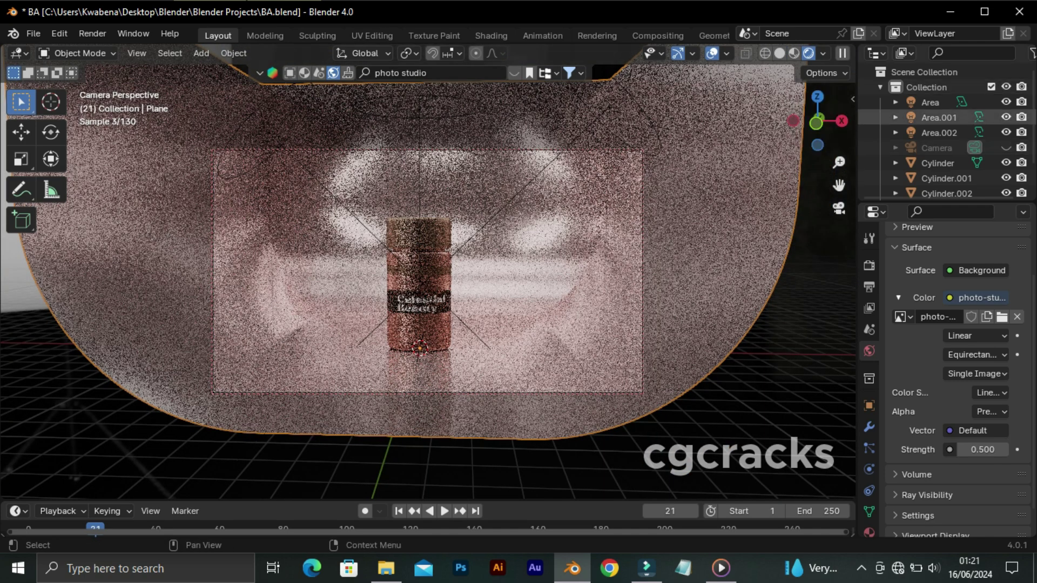
left_click(869, 470)
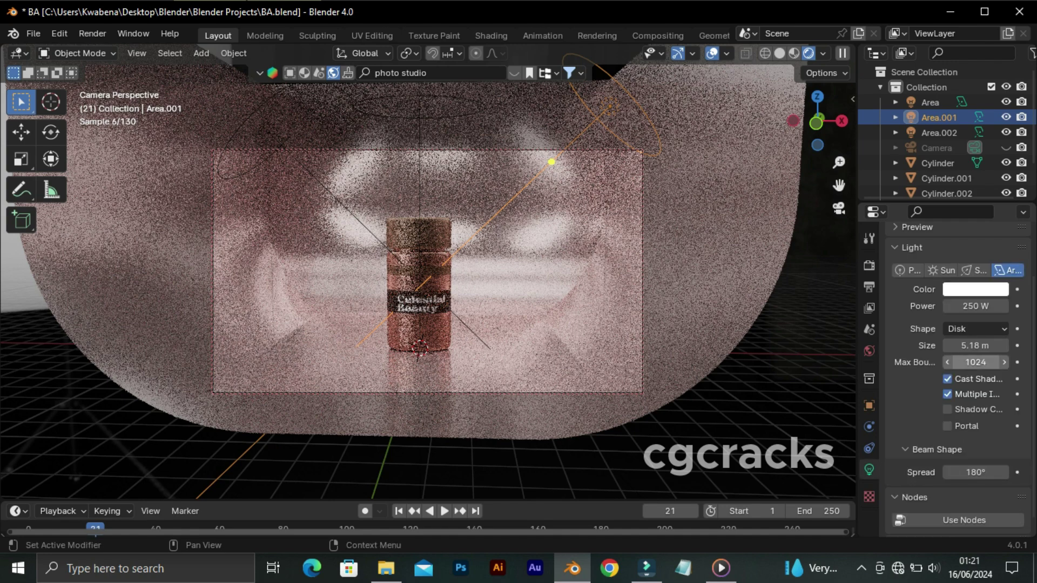
left_click(976, 306)
key("BackSpace")
key("Return")
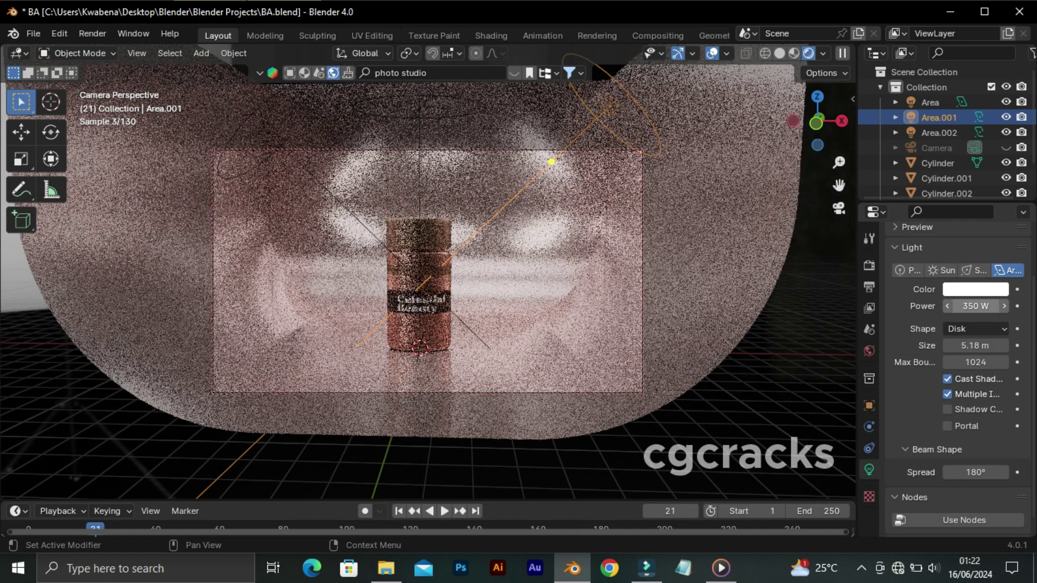
Set the world strength back to 0.8 and return to solid shading.
left_click(869, 351)
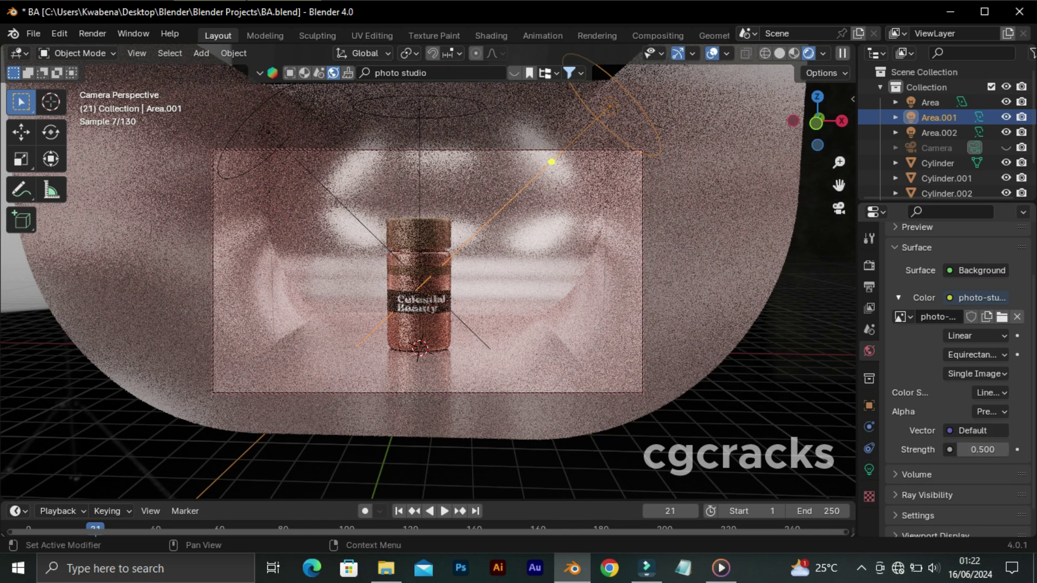
double_click(982, 449)
type("0.8")
key("Return")
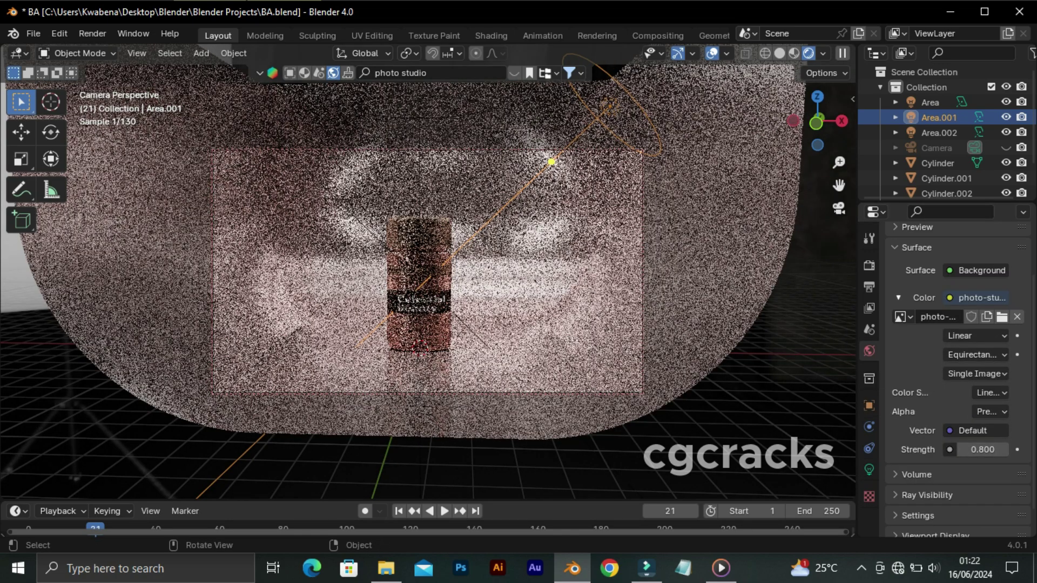
key("z")
key("2")
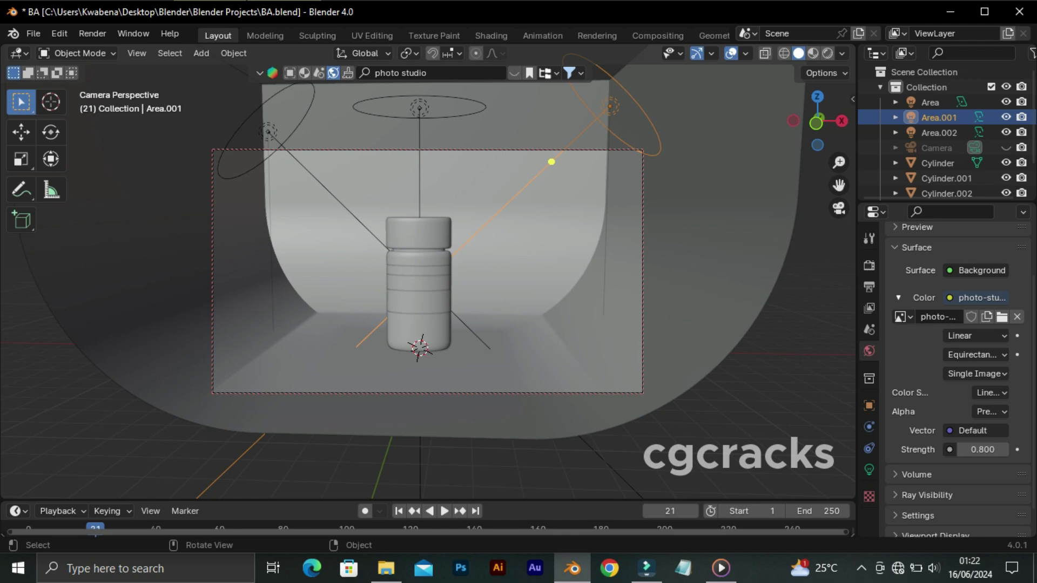
Hide the curved backdrop and area lights, then select all parts of the bottle.
scroll(945, 129, "down", 2)
left_click(1006, 185)
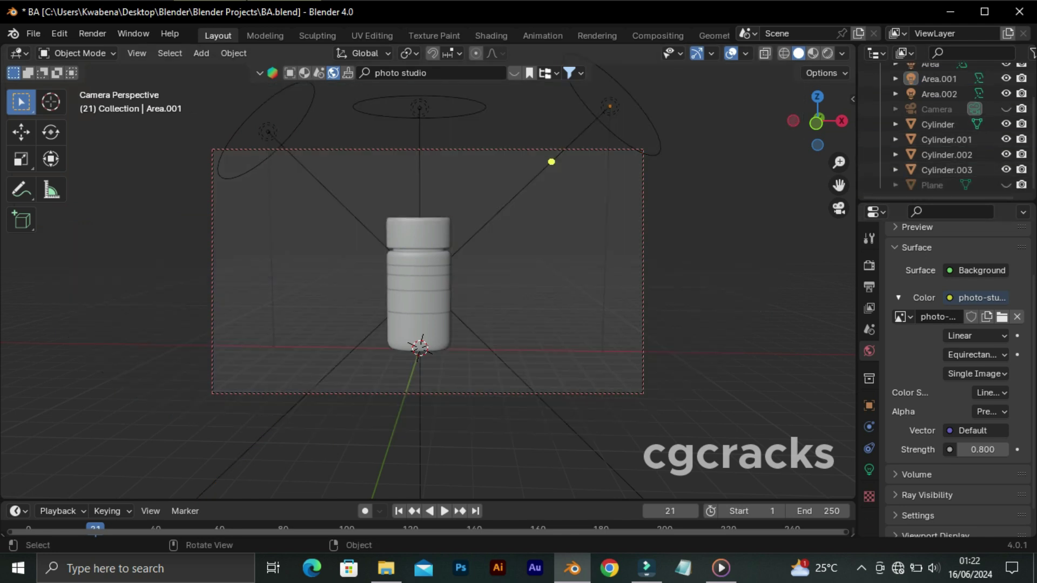
left_click(946, 140)
left_click(1006, 93)
scroll(945, 129, "up", 3)
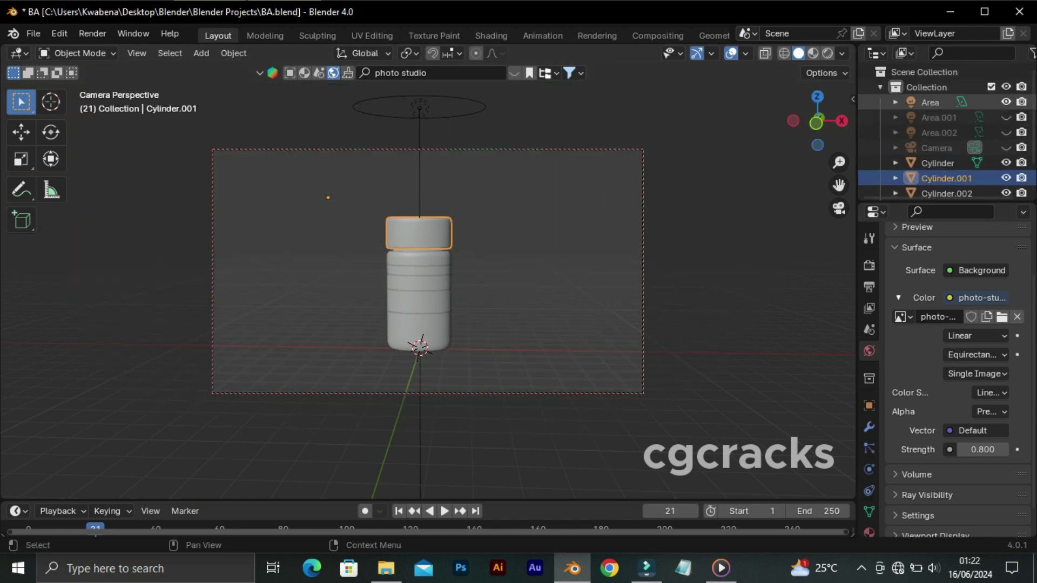
left_click(1006, 102)
left_click_drag(353, 175, 486, 369)
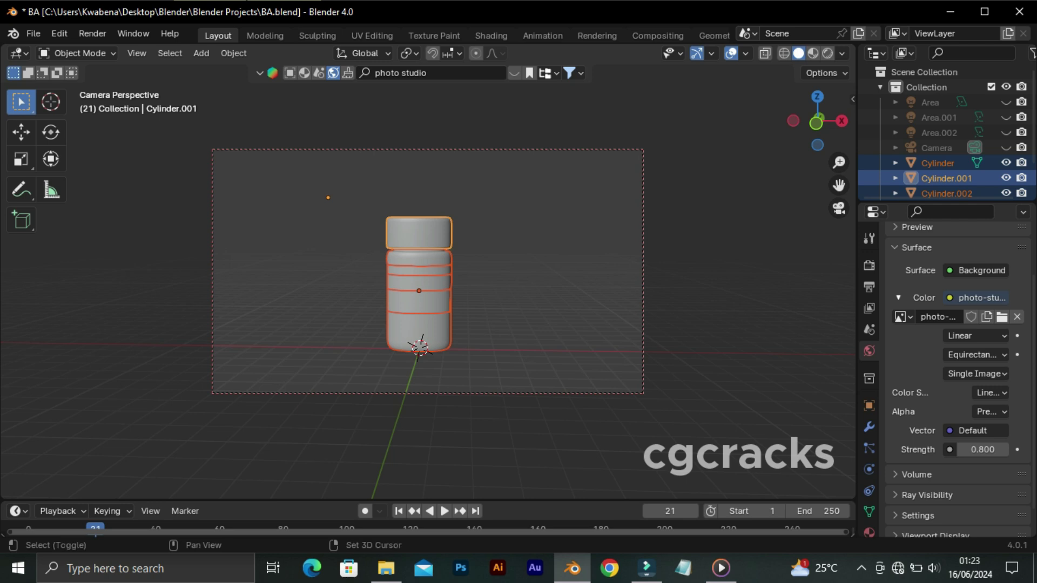
Duplicate the bottle to the right along X and shrink the copy uniformly.
key("shift+d")
key("x")
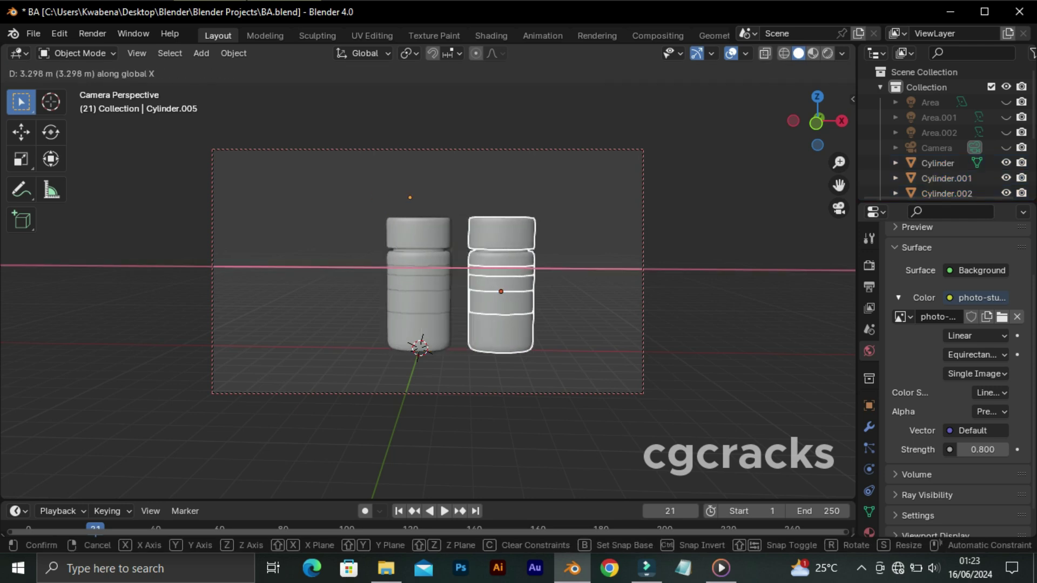
key("Return")
key("s")
key("z")
key("Escape")
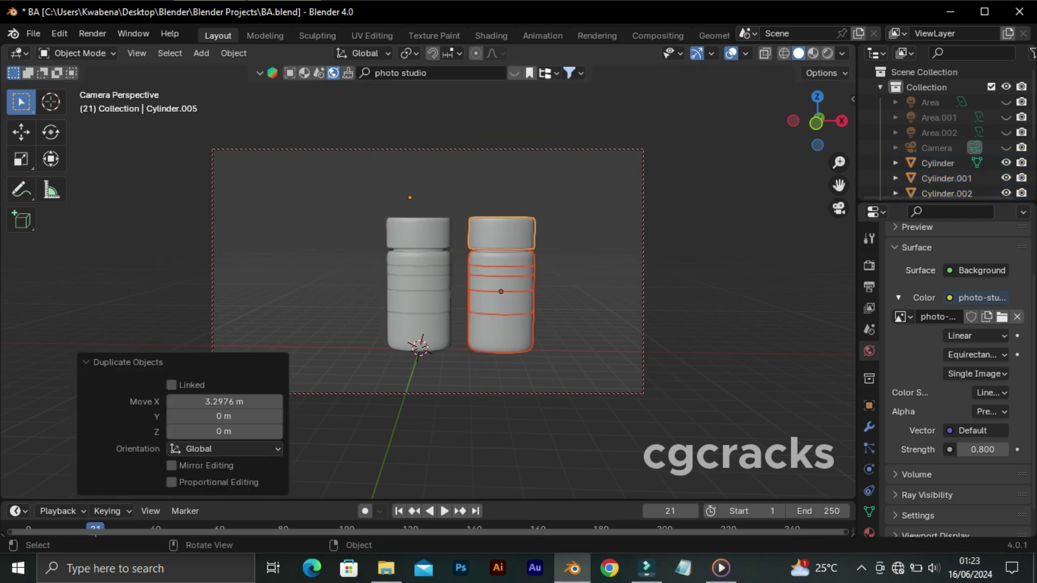
key("s")
left_click(606, 295)
Fix the right copy's origin so the cap sits on it, and lower it to the ground.
right_click(427, 254)
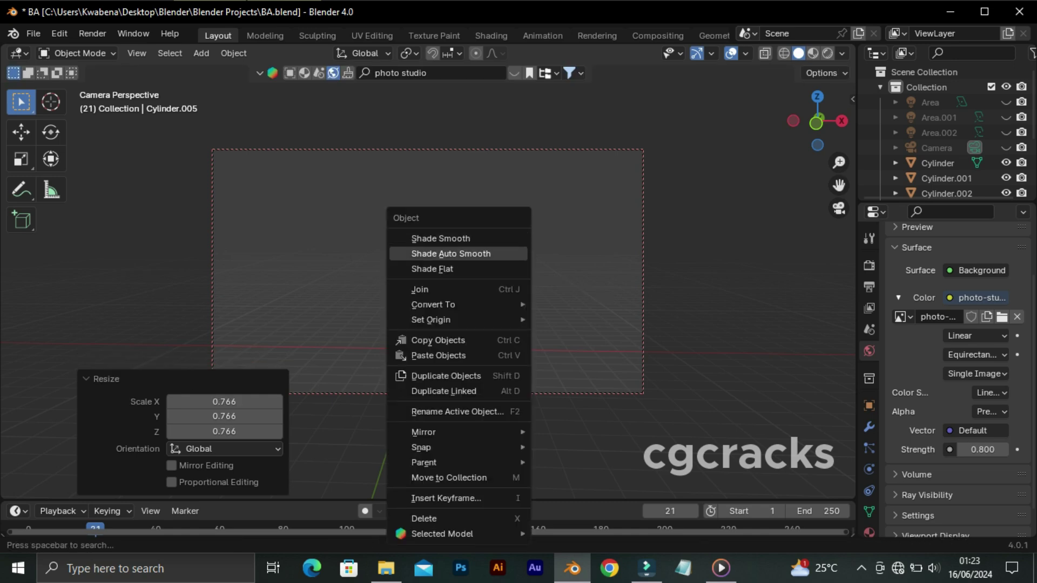
left_click(568, 317)
right_click(427, 262)
left_click(599, 278)
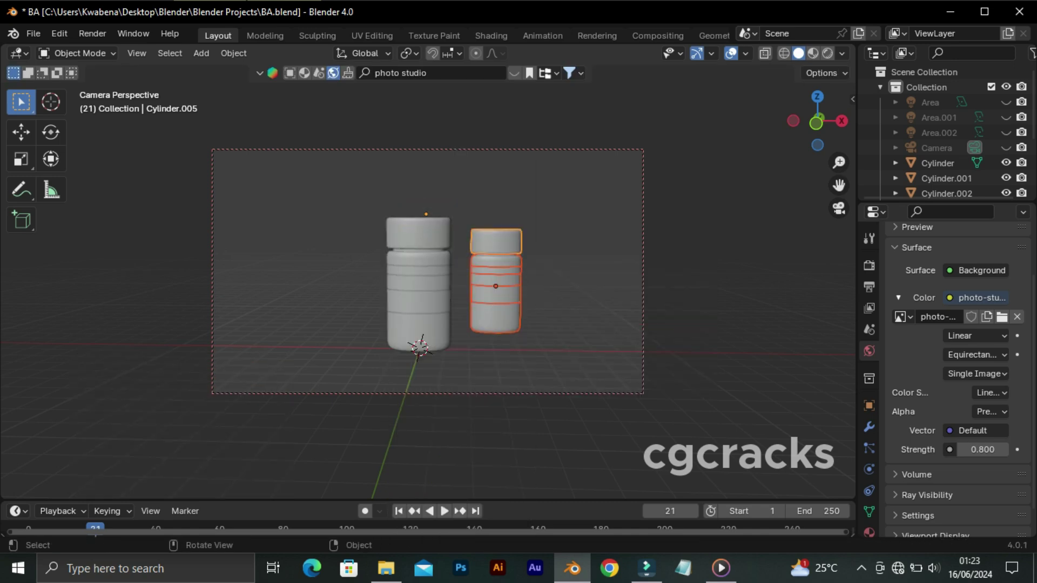
middle_click_drag(486, 270, 502, 254)
key("g")
key("z")
left_click(519, 324)
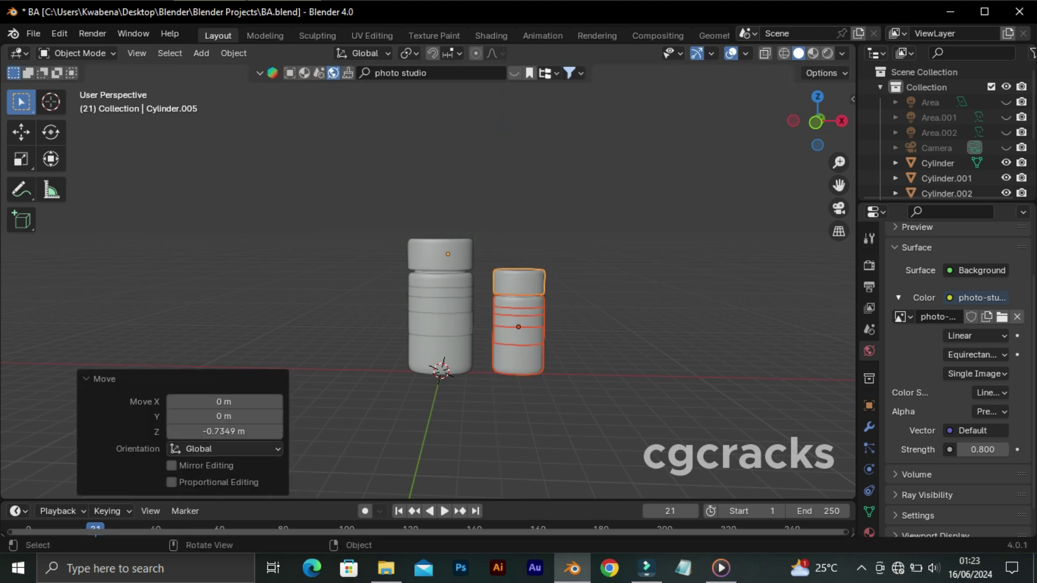
In front orthographic view, slide the small bottle closer to the tall one along X.
key("KP_1")
key("g")
key("z")
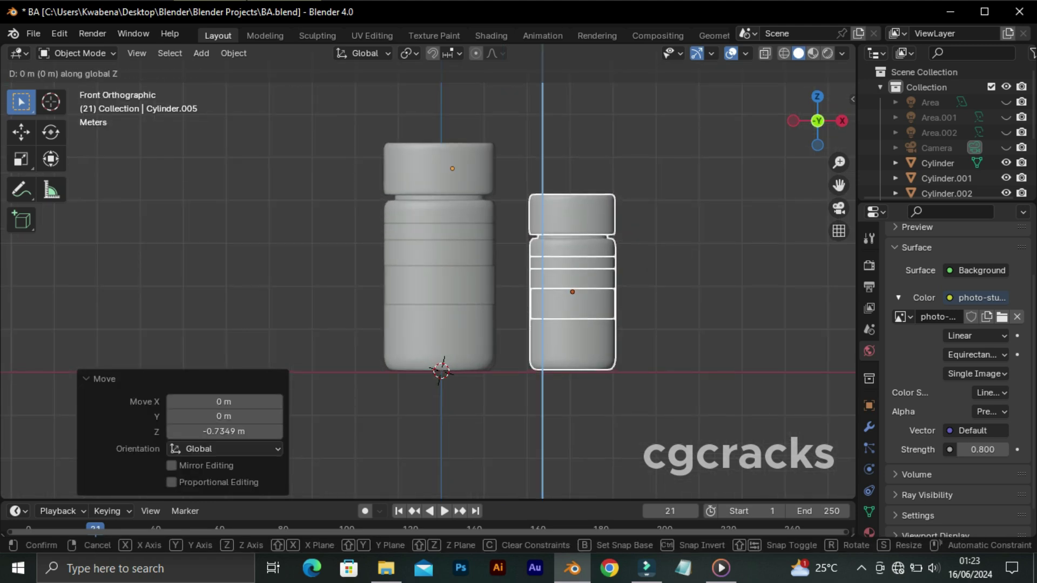
key("Escape")
key("g")
key("x")
key("Return")
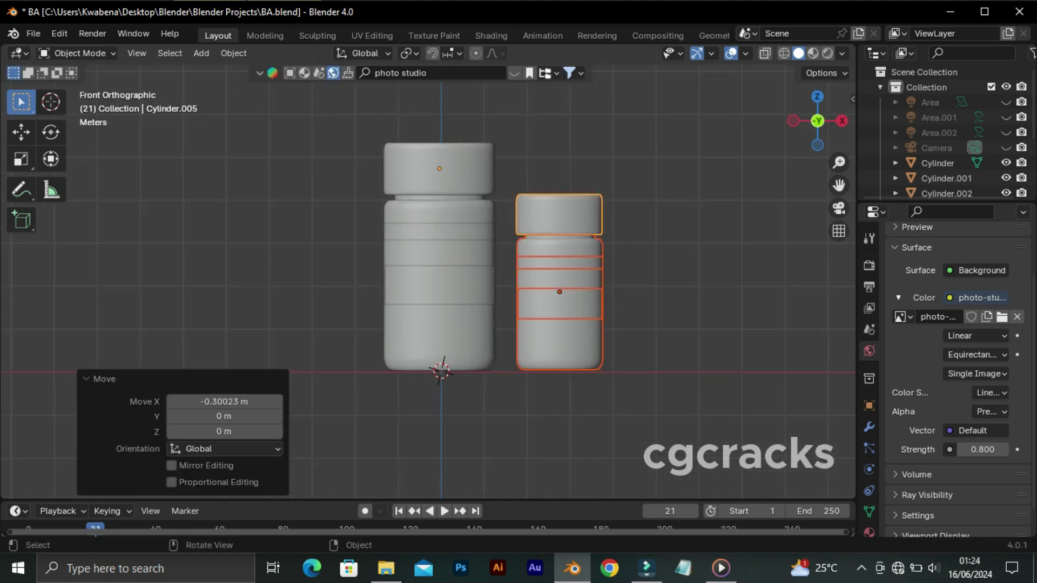
Duplicate the small bottle to the left of the tall one and scale it 1.108.
key("shift+d")
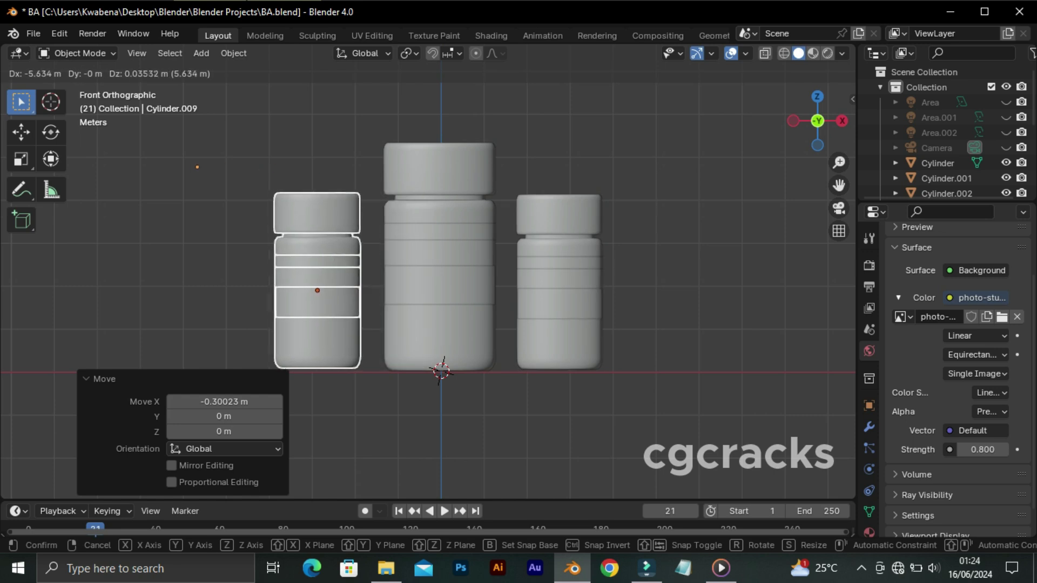
key("x")
key("Return")
key("s")
key("Return")
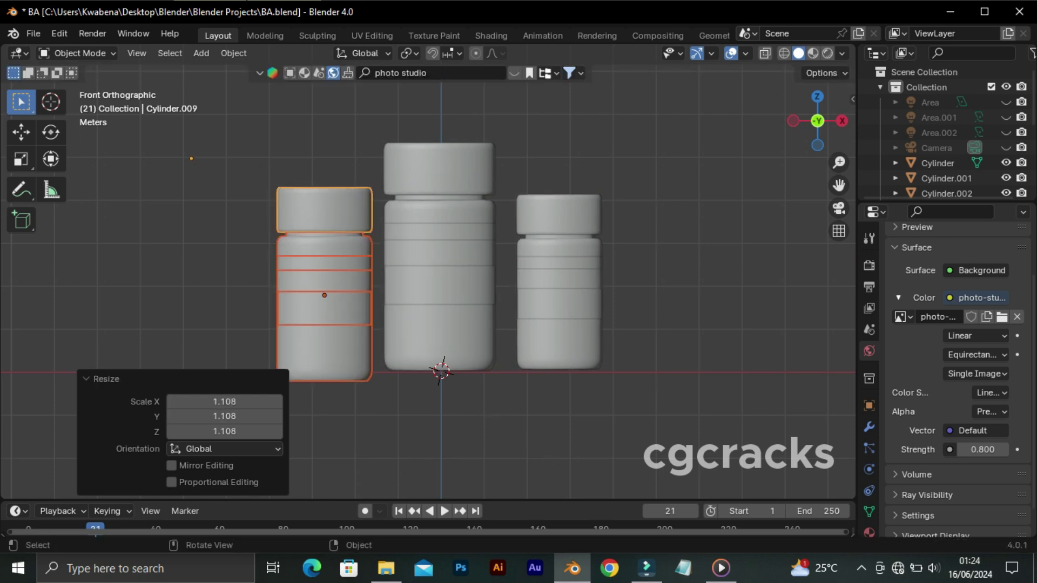
Set the left bottle onto the shared ground line and adjust its sideways position.
key("g")
key("z")
key("Return")
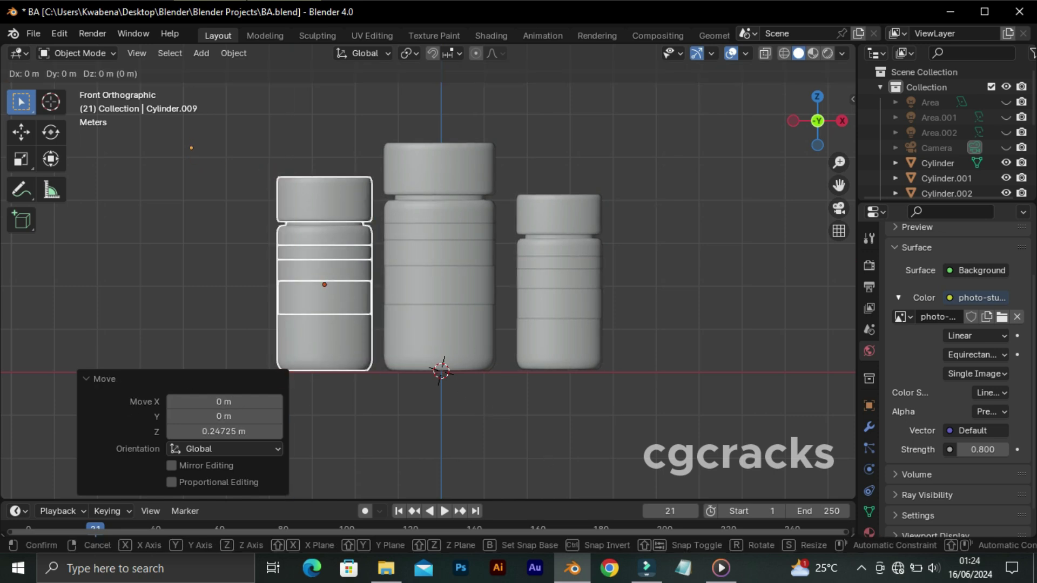
key("g")
key("x")
key("Return")
Select the right bottle's lid and tilt it 19.4°.
left_click(559, 213)
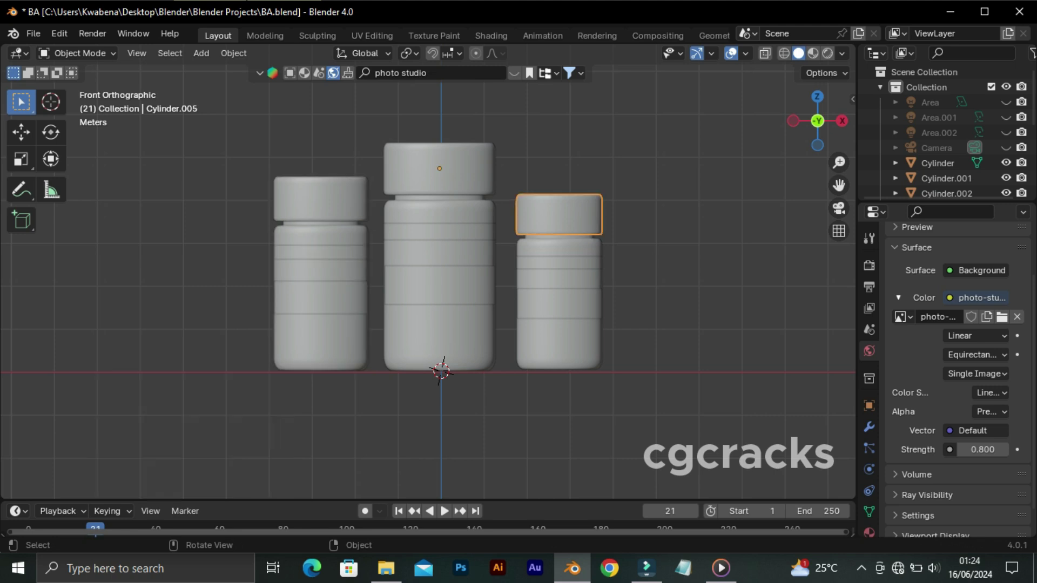
key("g")
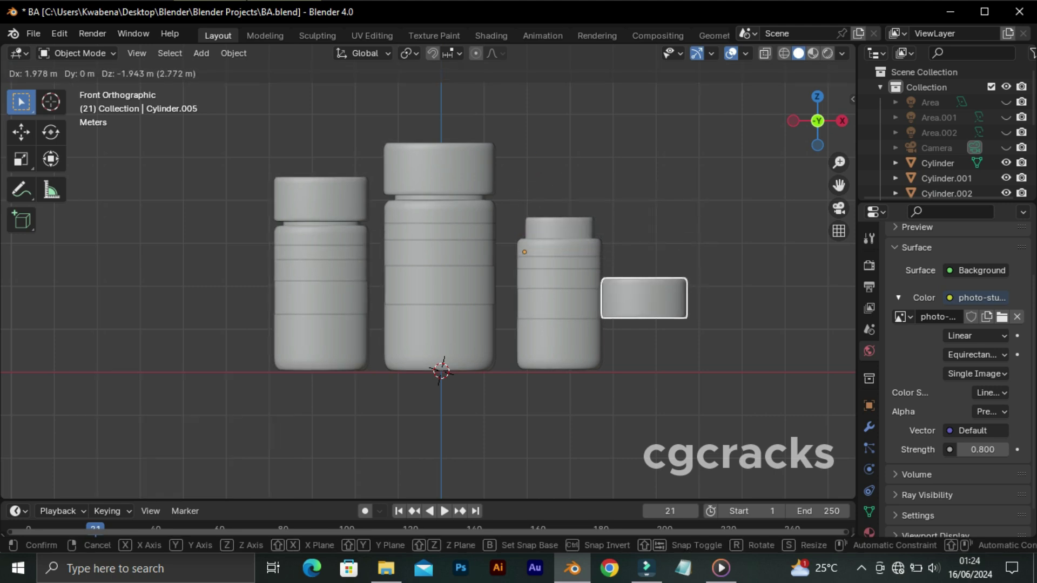
key("Escape")
key("r")
key("Return")
Lift the tilted lid above the bottle and set its origin to geometry.
key("g")
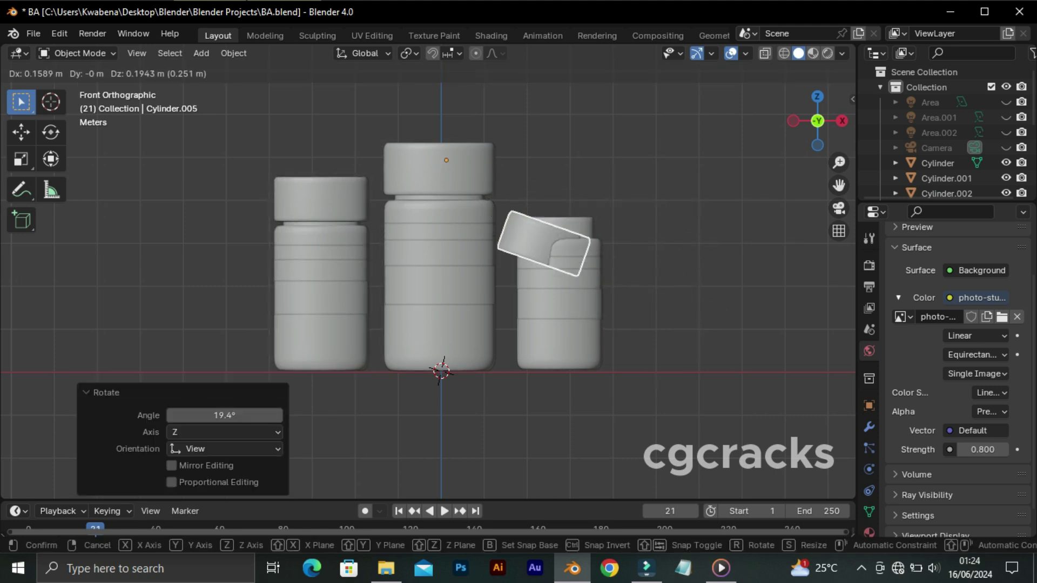
key("Escape")
key("g")
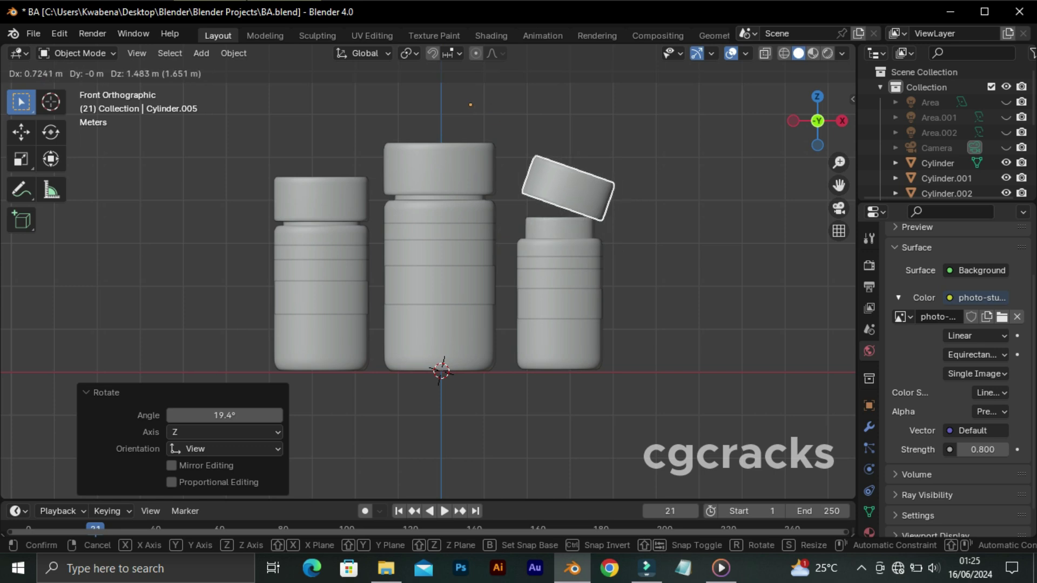
key("Return")
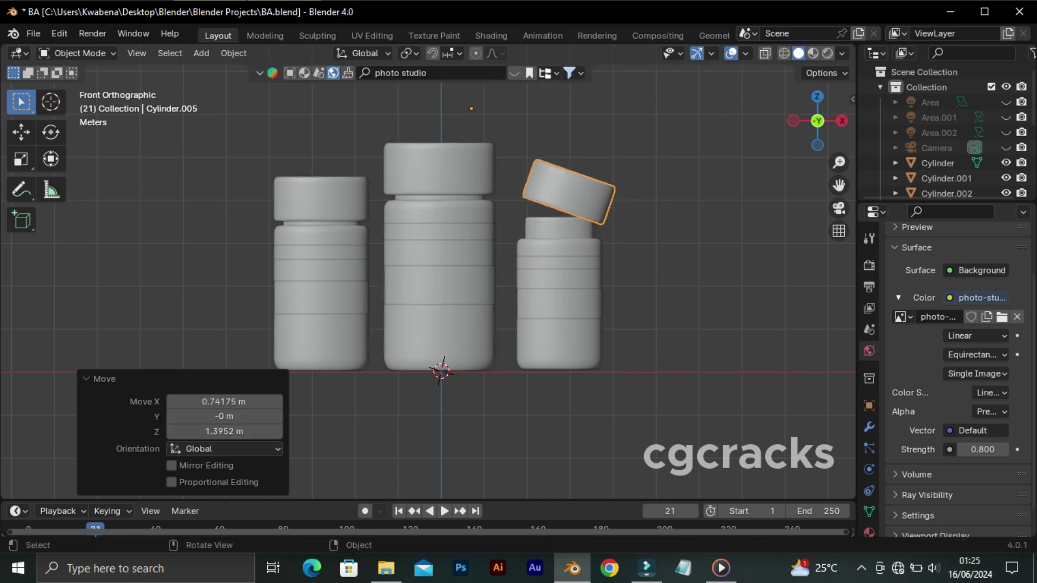
right_click(541, 194)
left_click(681, 210)
key("alt+a")
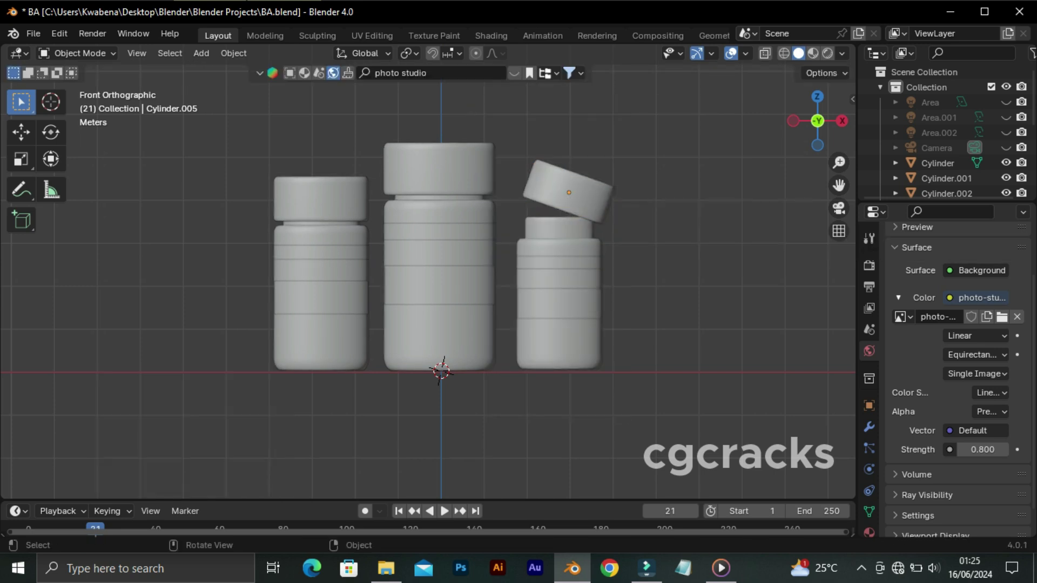
Preview the camera view in rendered shading, then return to solid shading.
key("KP_0")
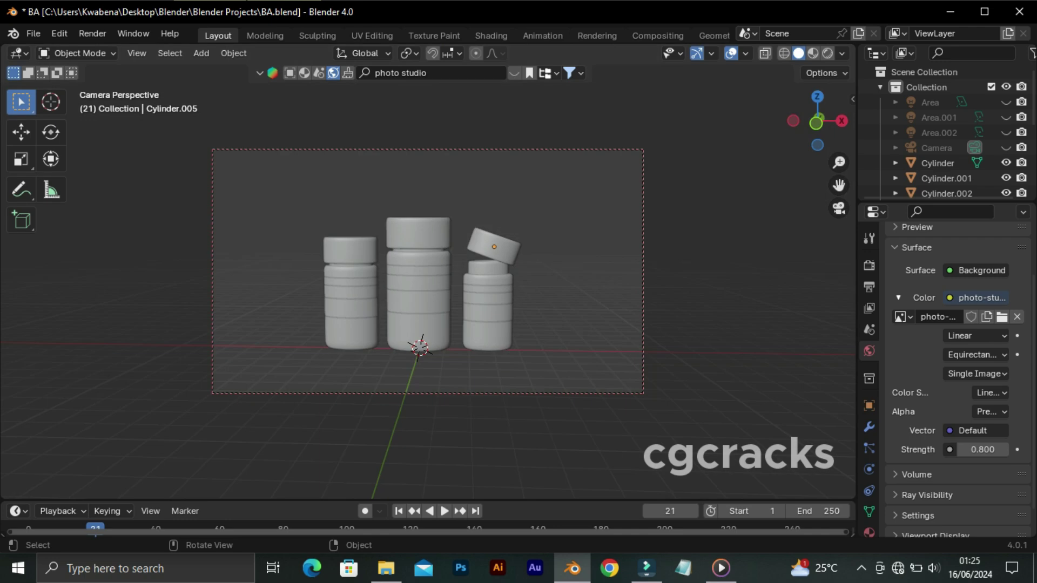
key("z")
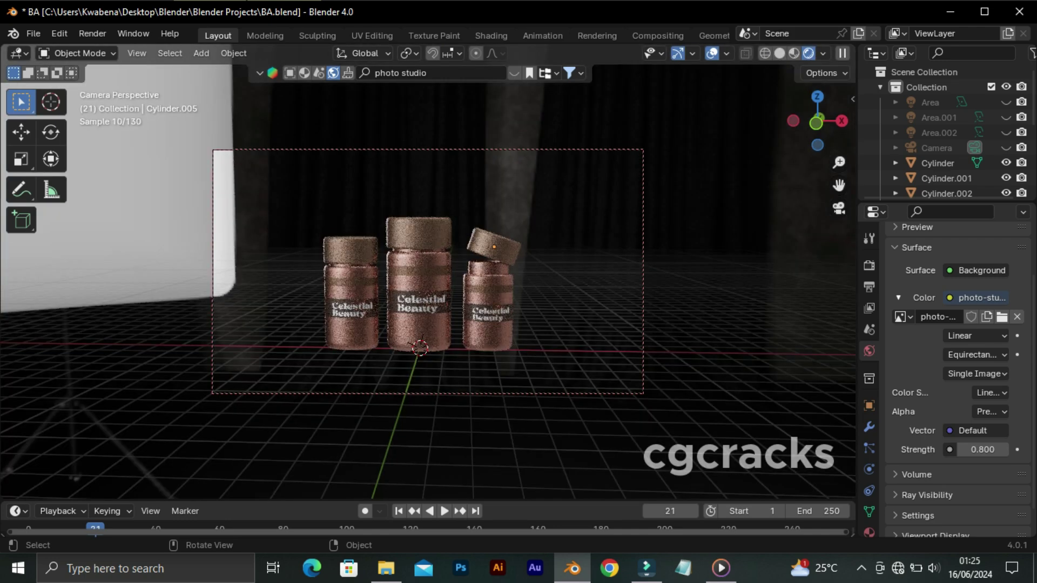
key("KP_1")
scroll(440, 270, "down", 1)
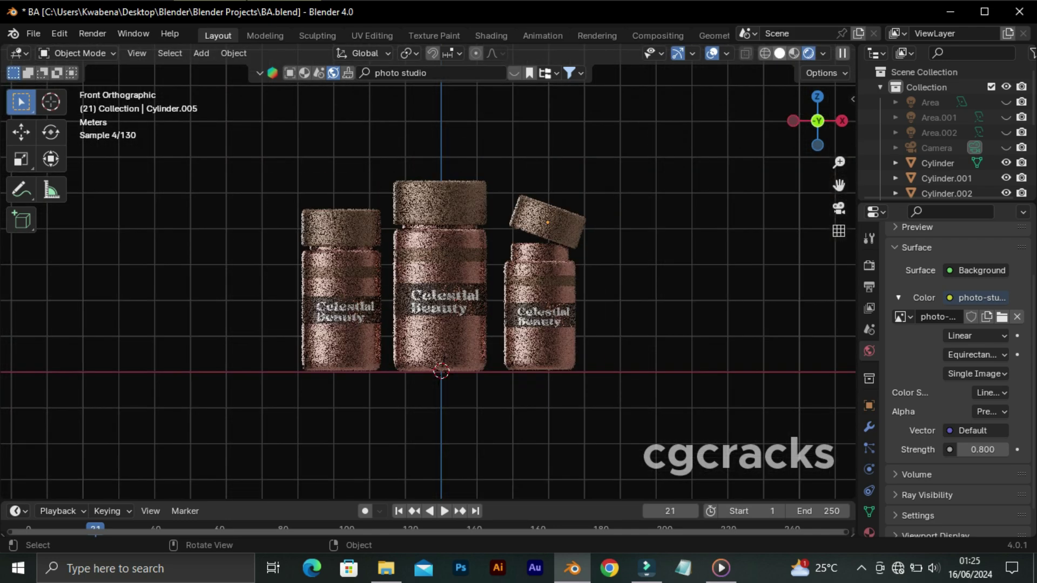
key("z")
middle_click_drag(441, 366, 444, 364)
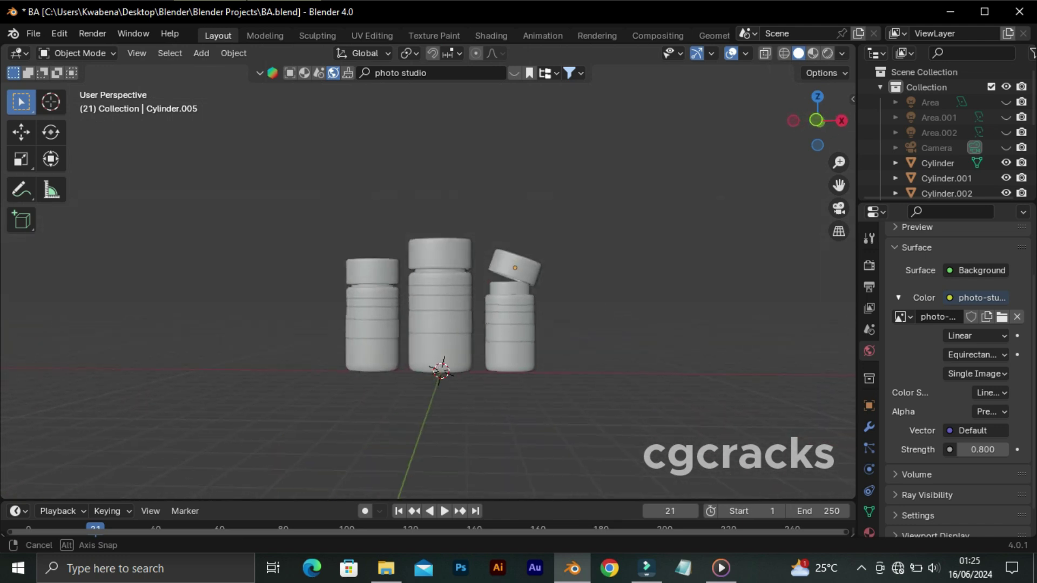
Unhide the side area lights and curved backdrop, then preview the camera view rendered.
left_click_drag(1006, 117, 1006, 132)
scroll(946, 193, "down", 5)
left_click(1006, 192)
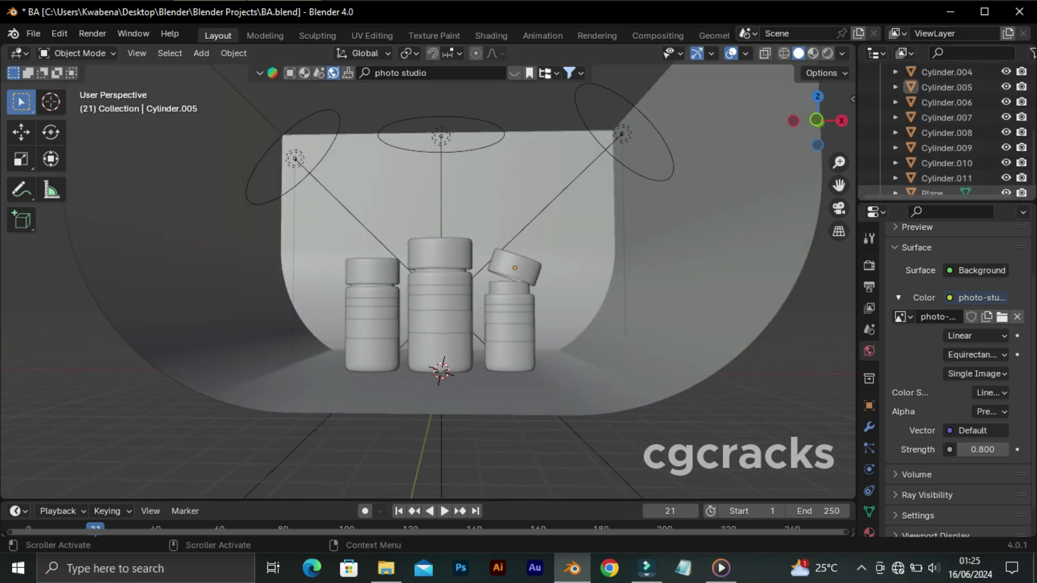
key("KP_0")
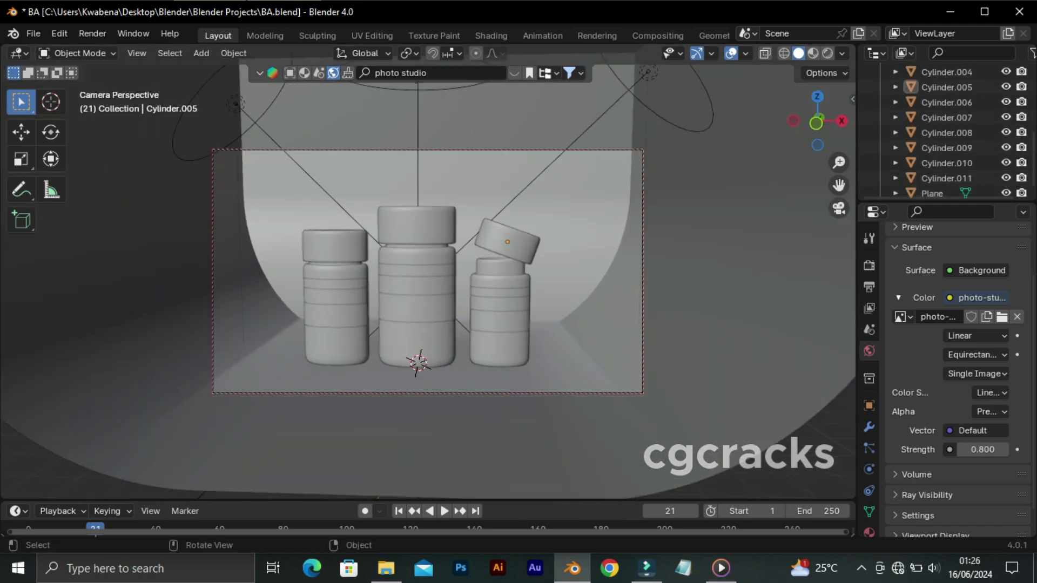
key("KP_0")
key("KP_0")
key("z")
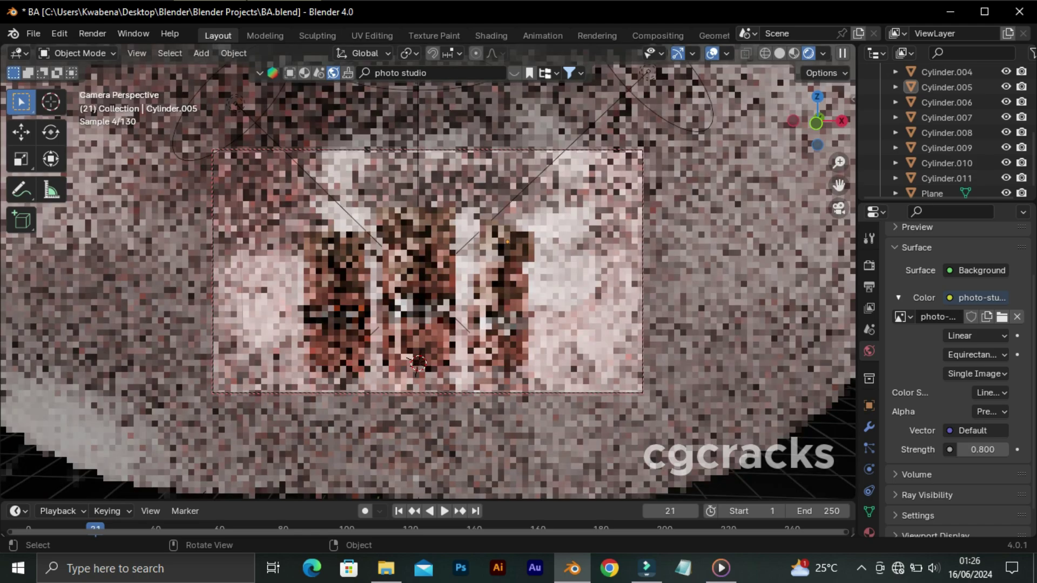